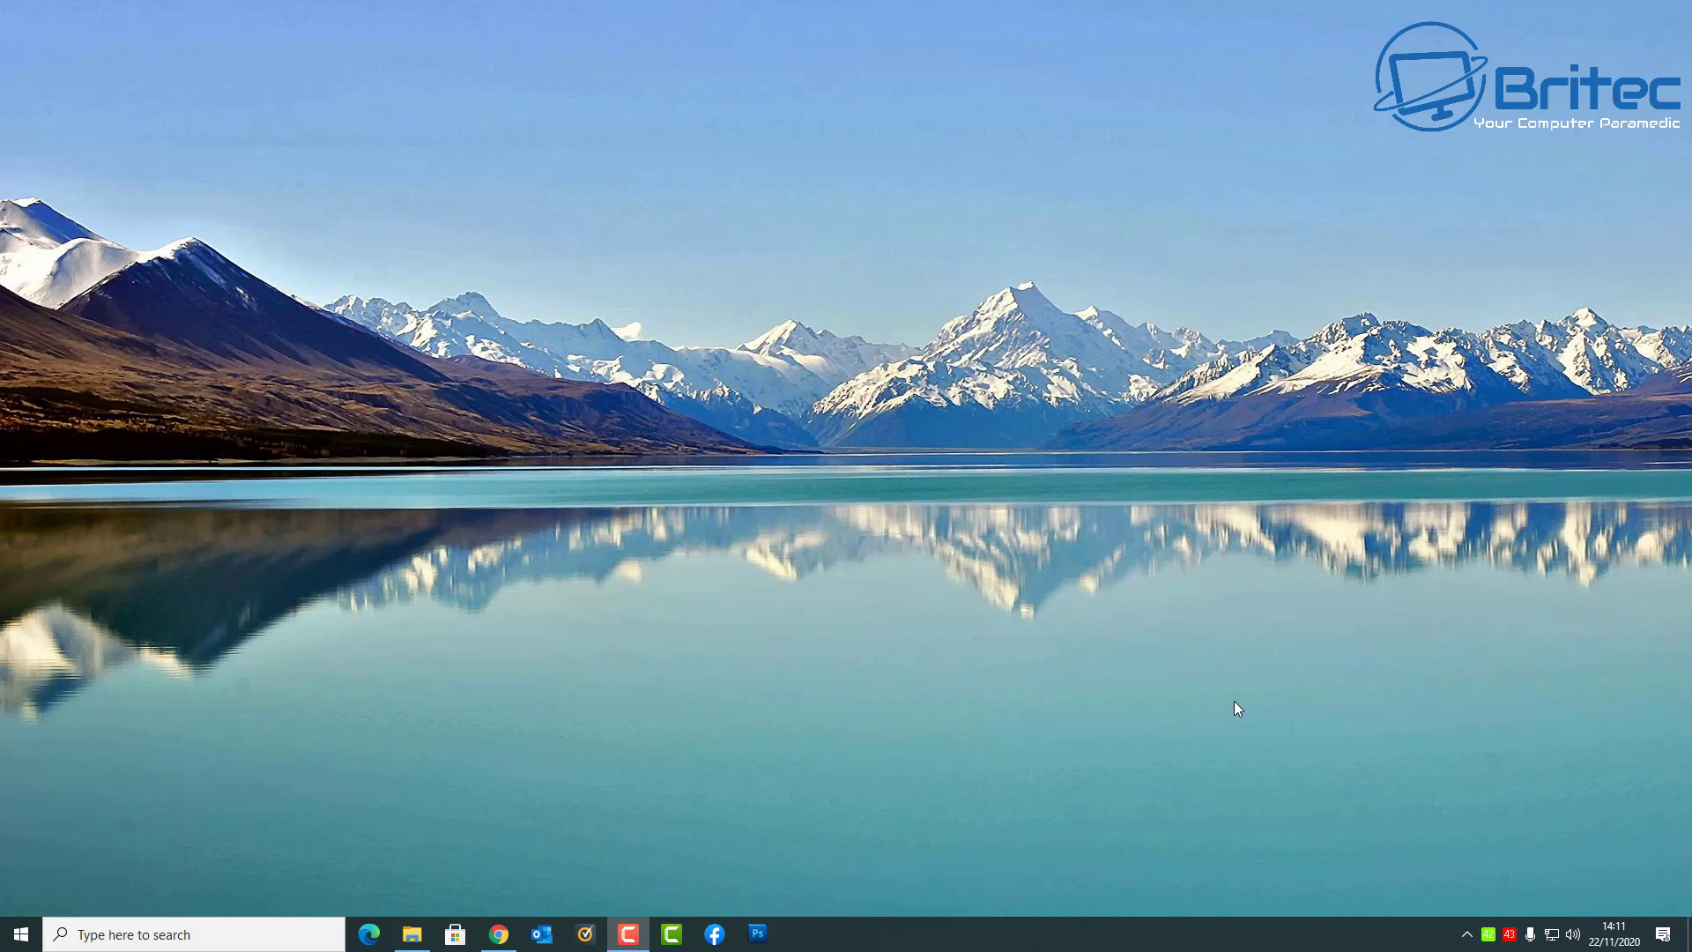
Step: Download the Windows 10 media creation tool from Microsoft's Download Windows 10 page in Chrome and launch it
left_click(498, 934)
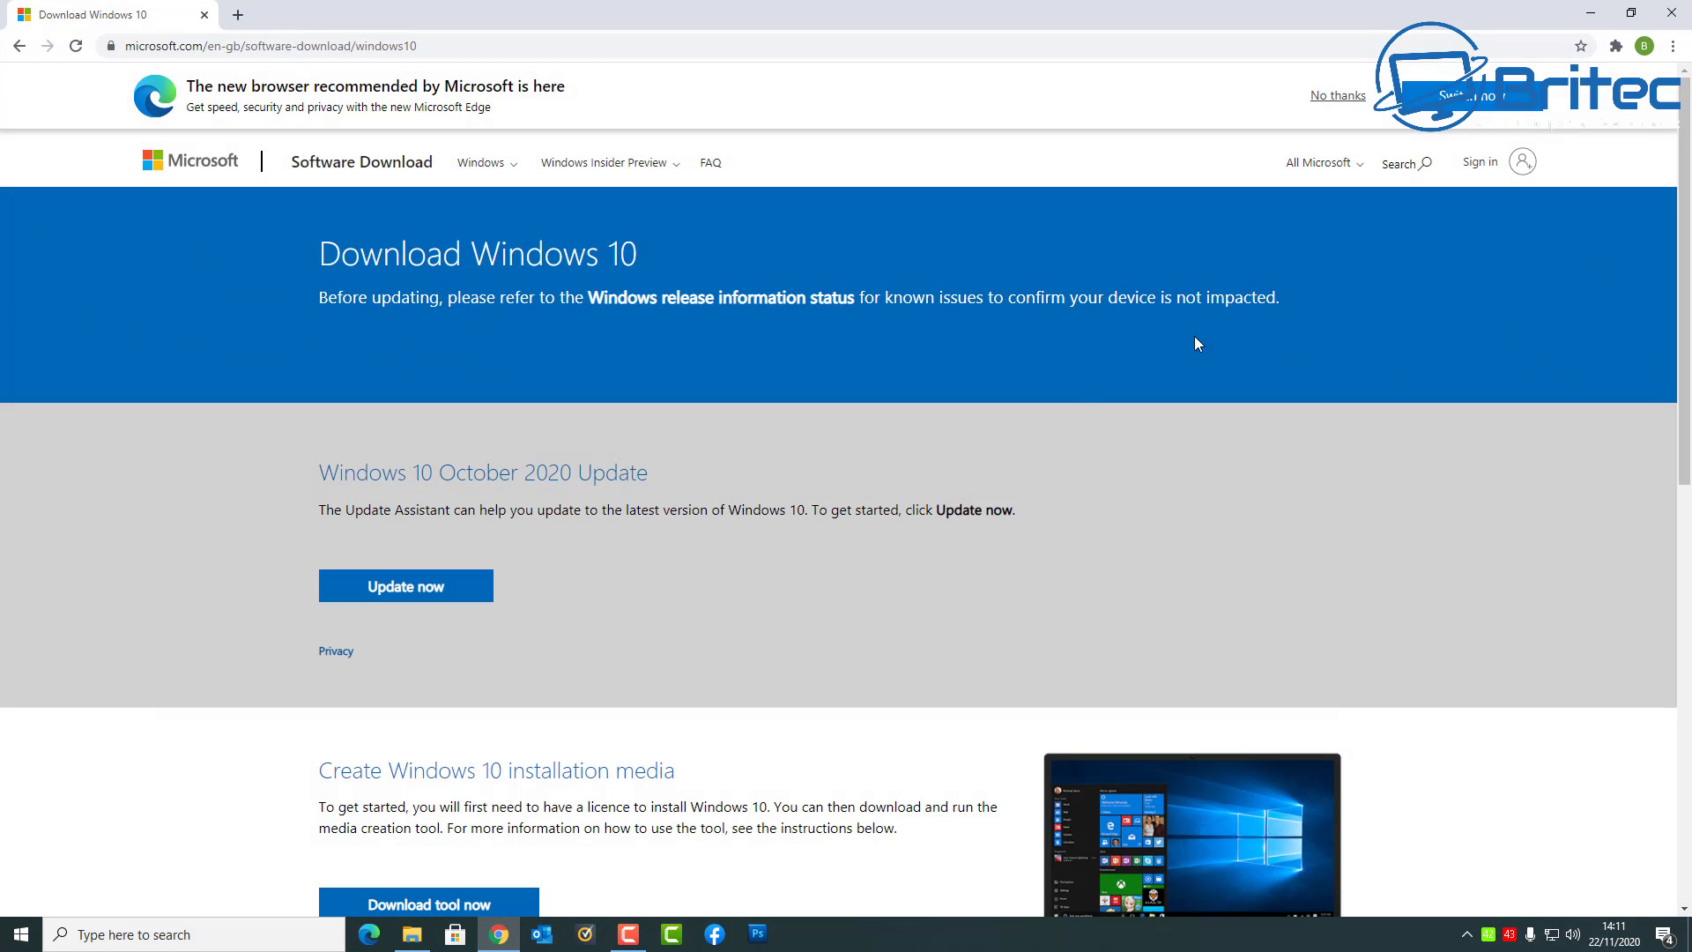
left_click(1341, 97)
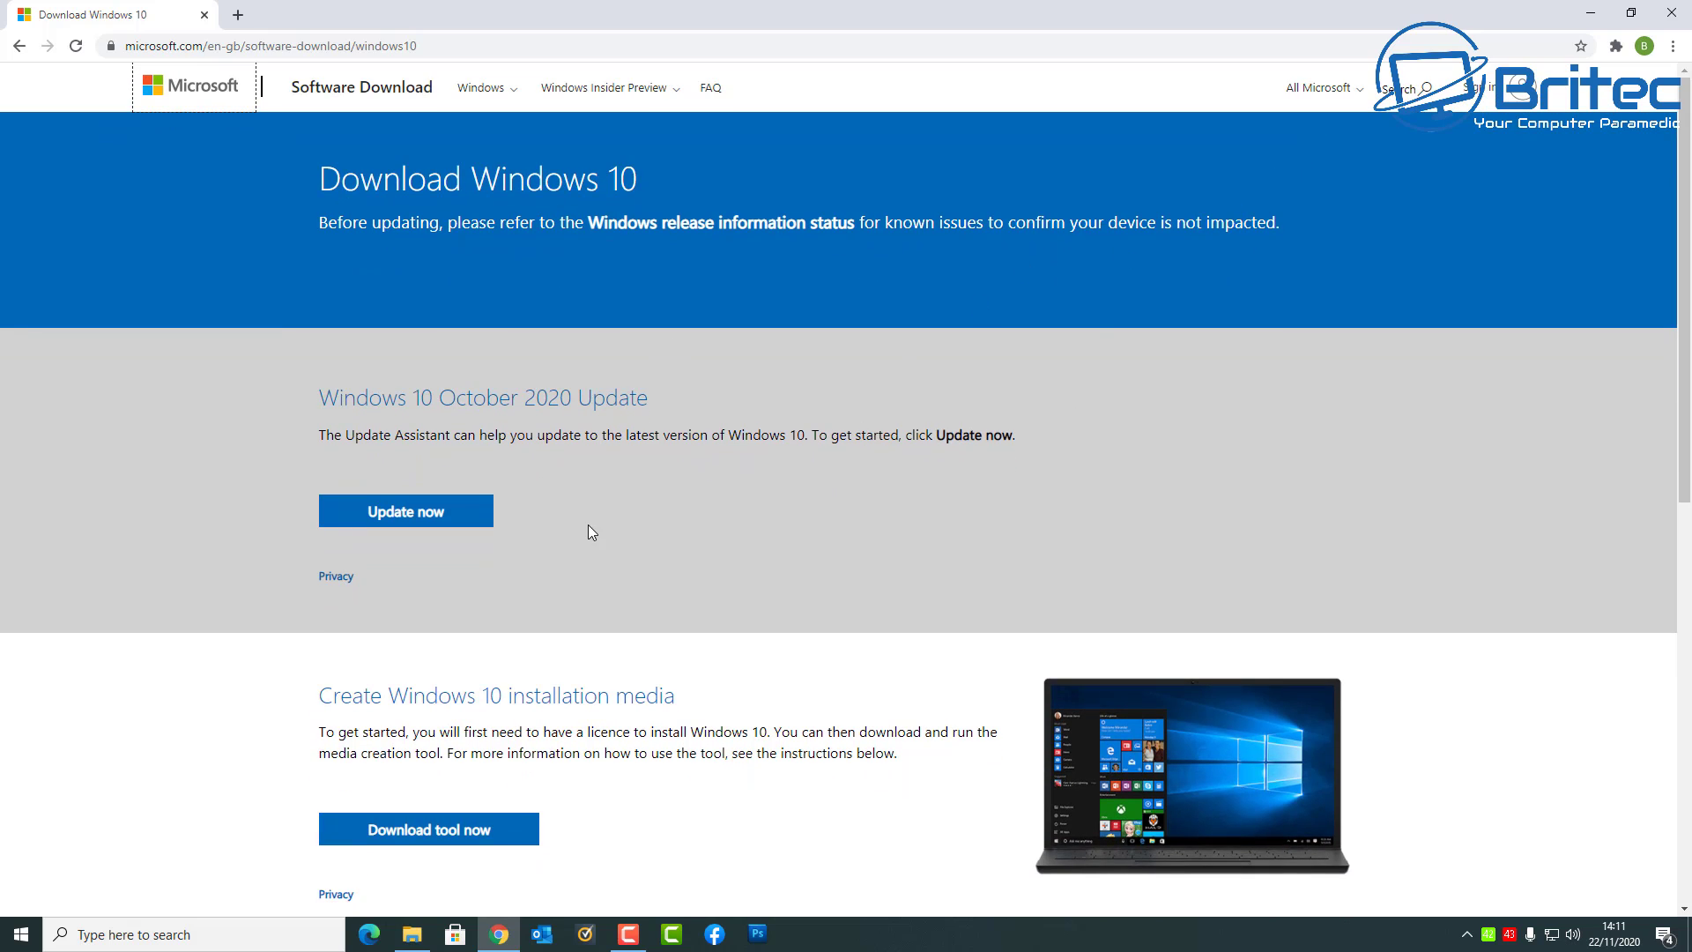
left_click(442, 830)
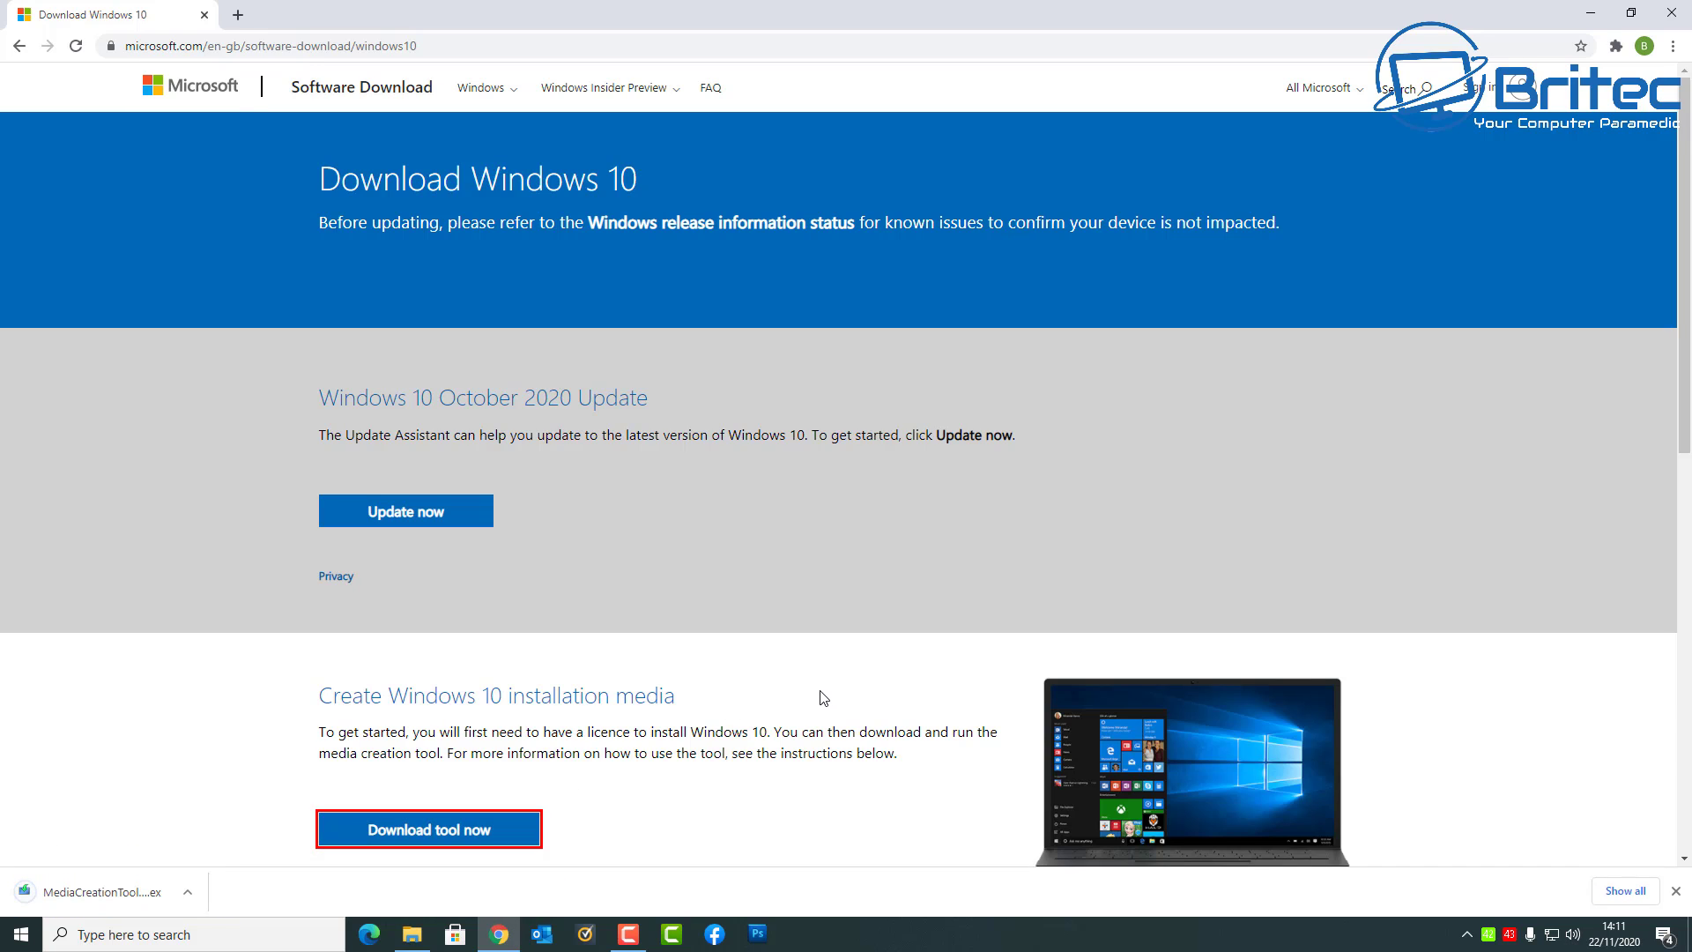
left_click(95, 896)
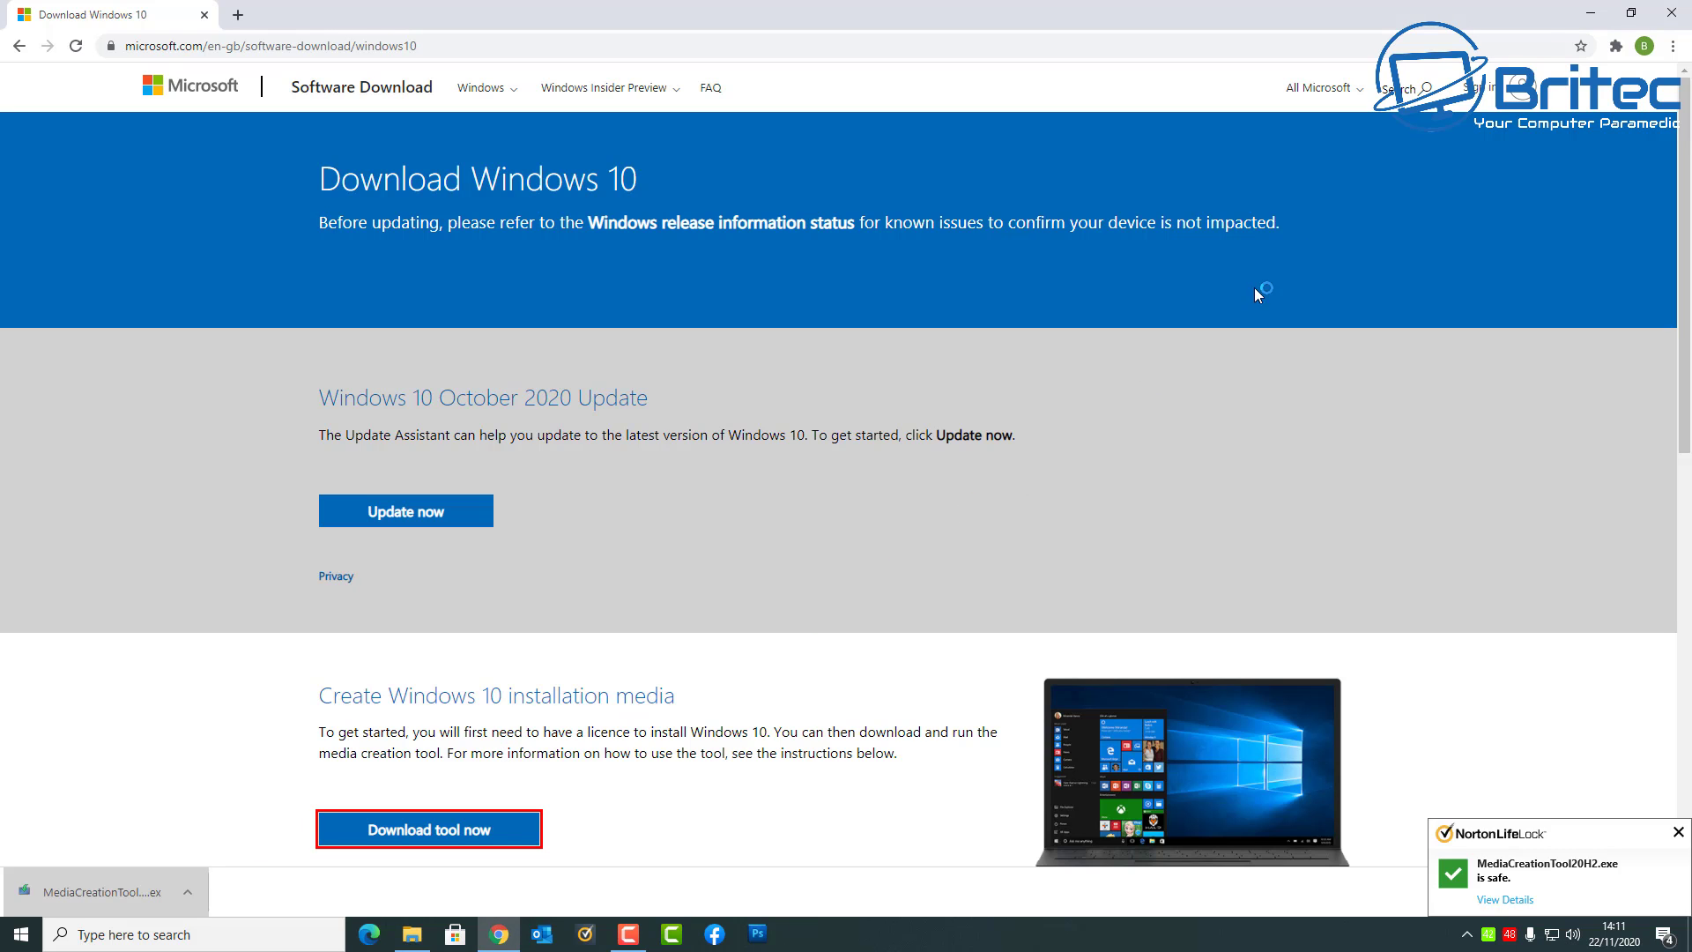
left_click(1595, 13)
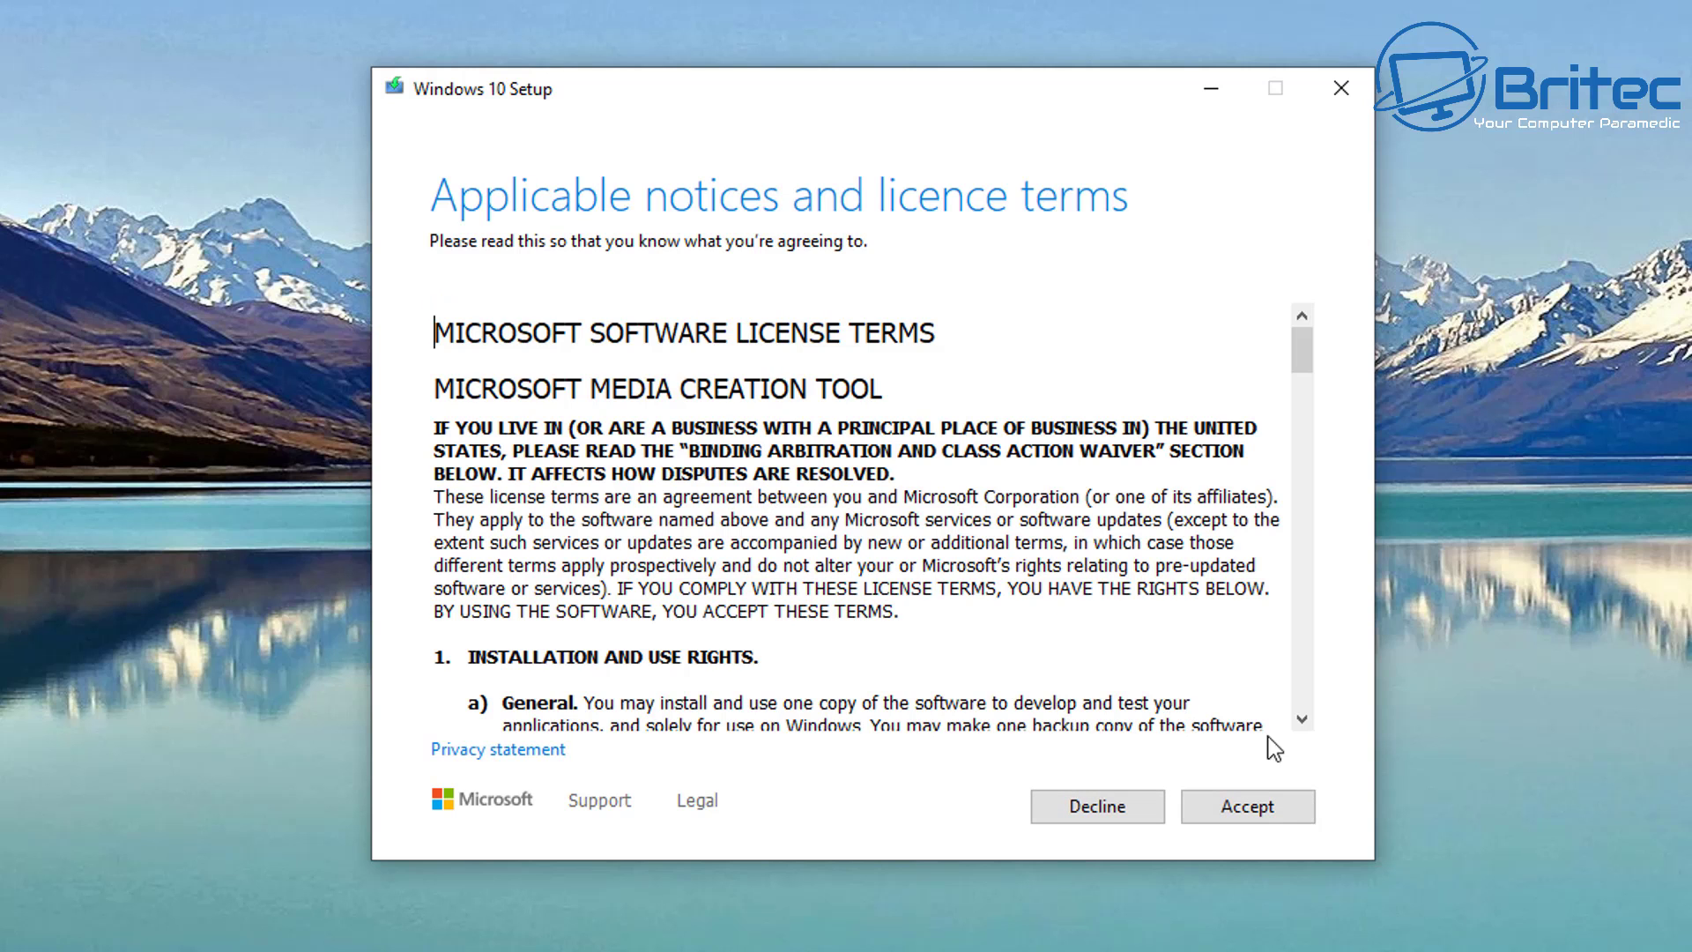
Step: Accept the media creation tool's licence terms and choose to create installation media for another PC
left_click(1271, 799)
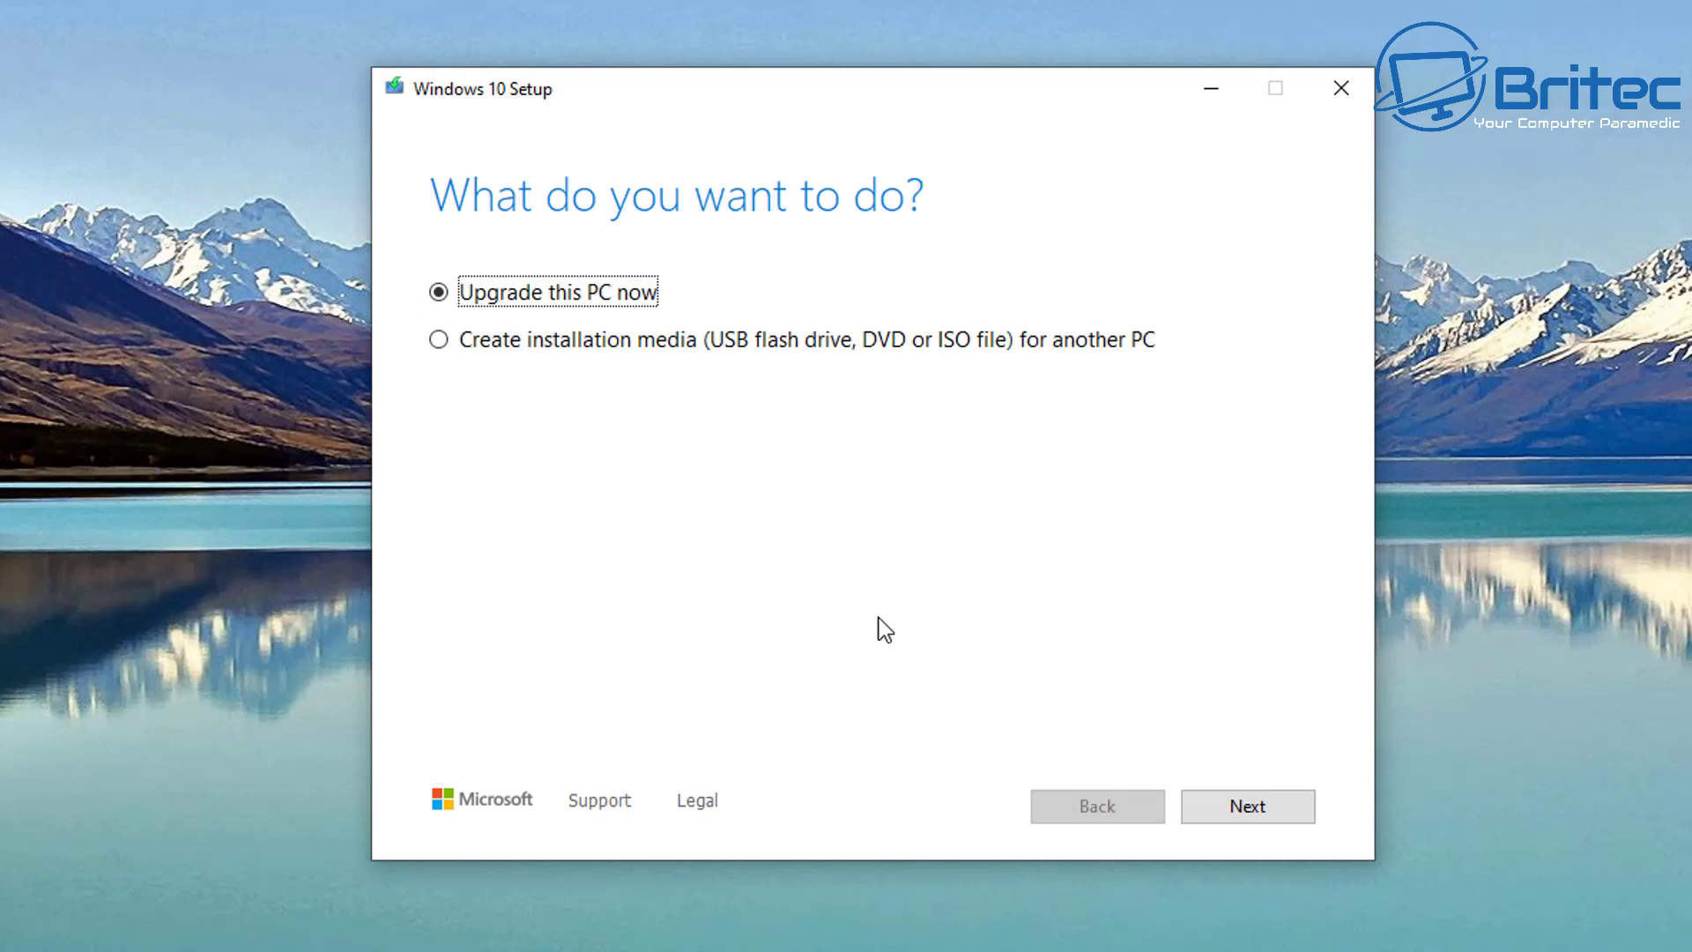
left_click(445, 347)
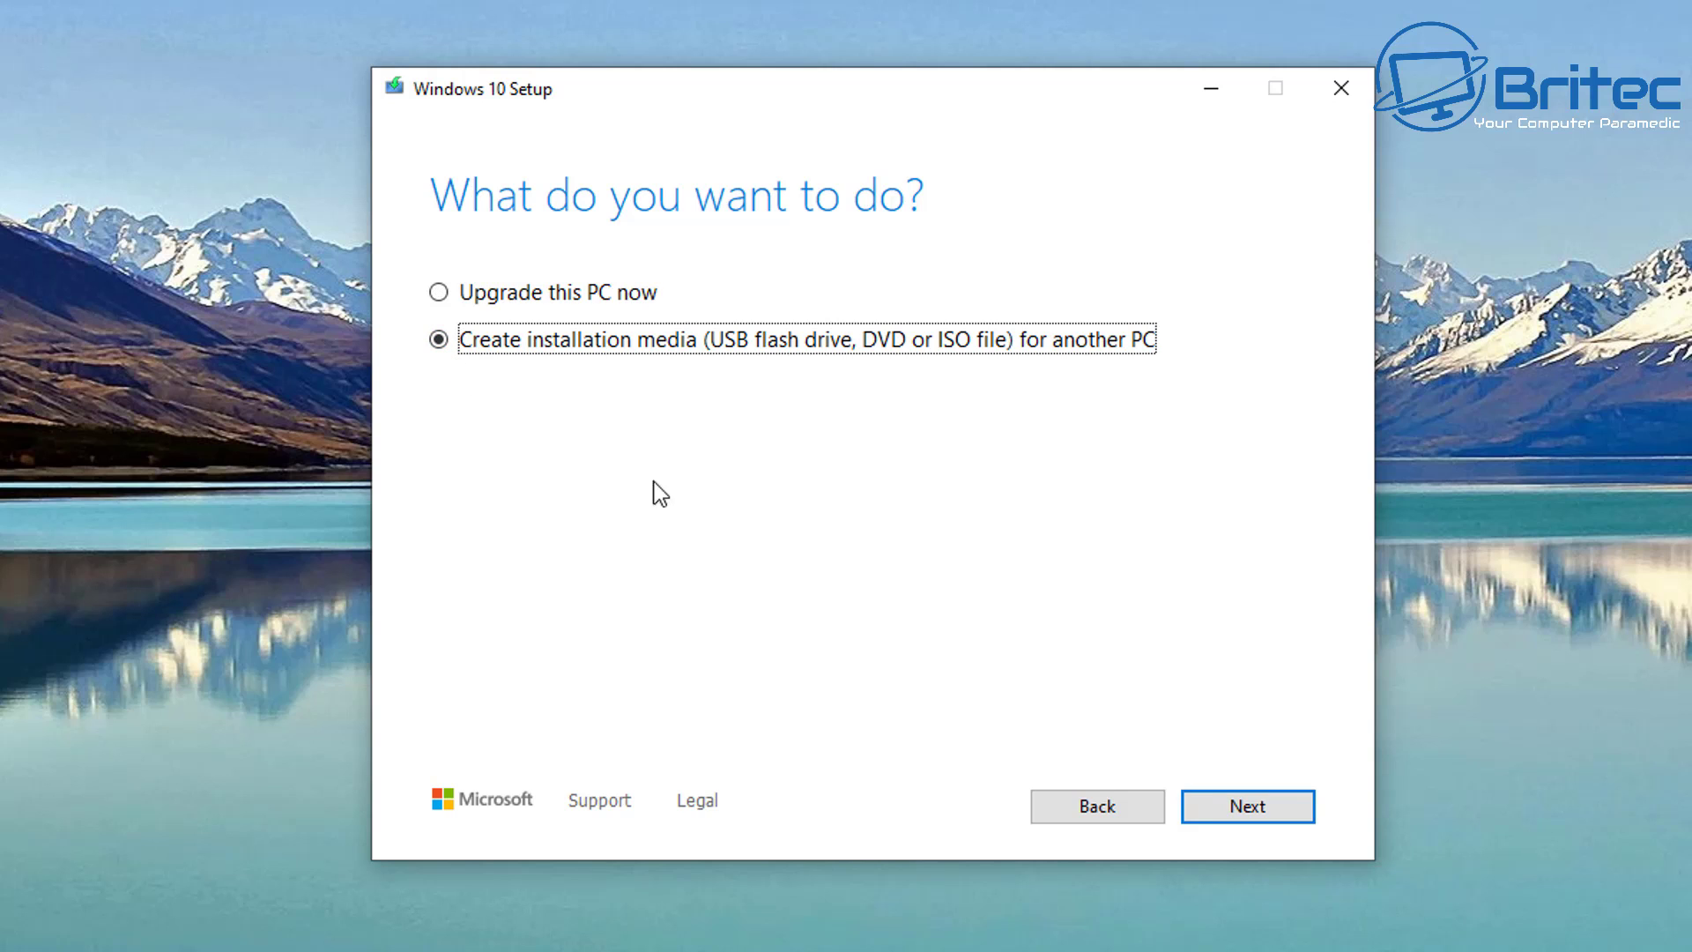
left_click(1209, 807)
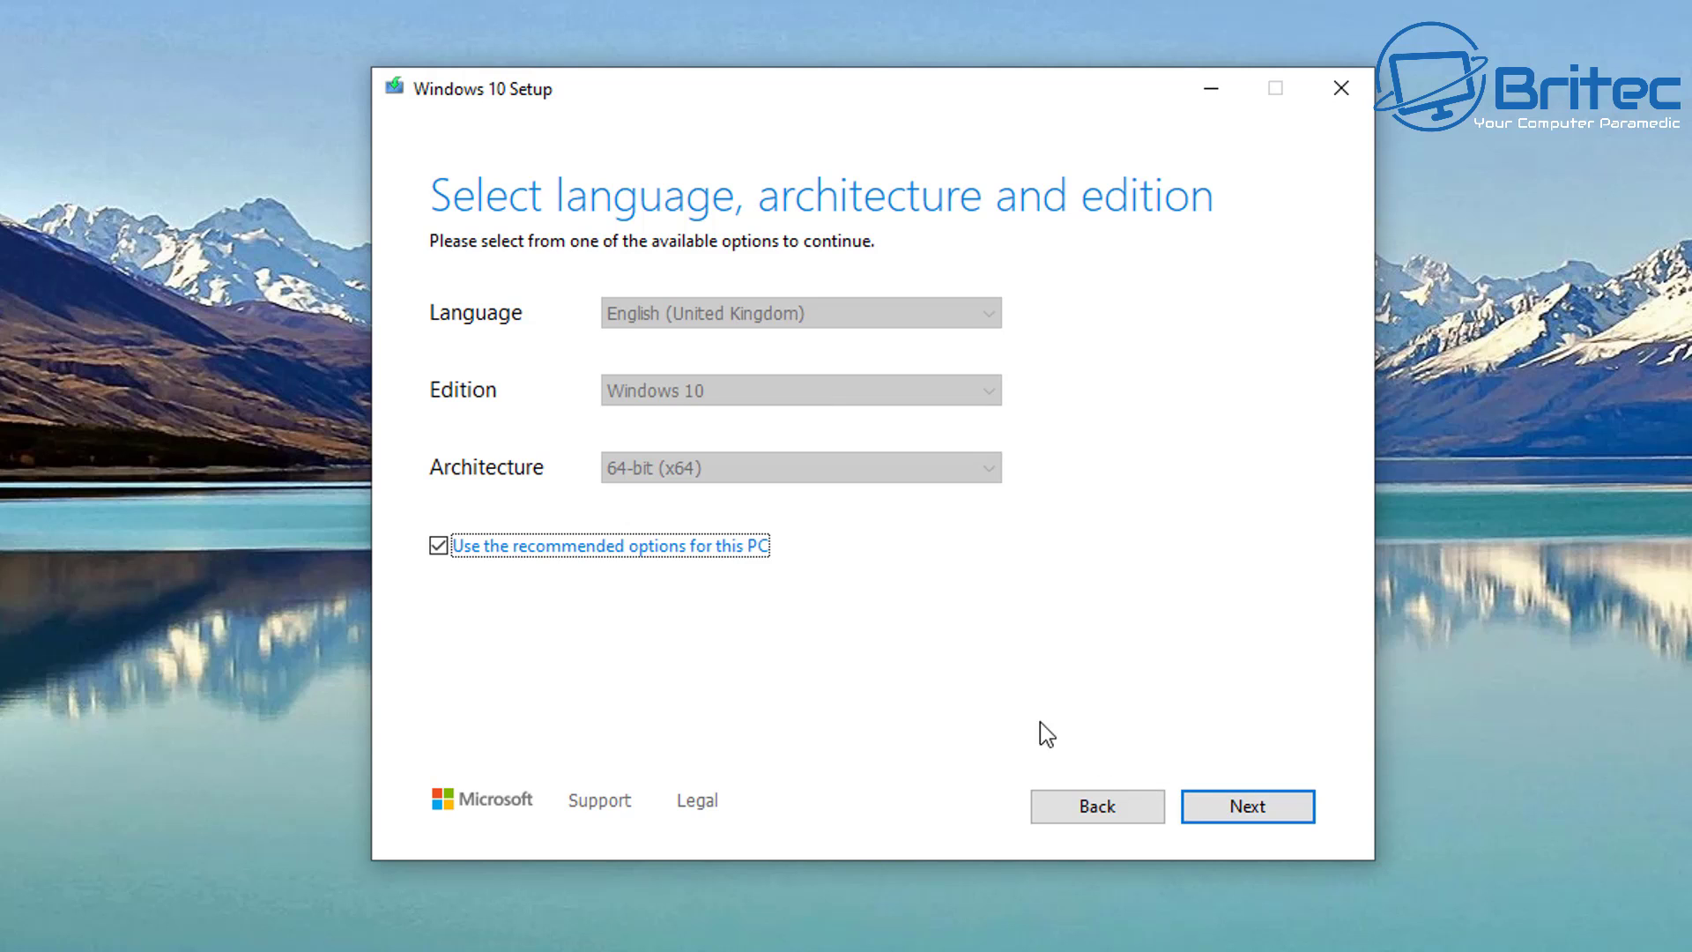
Step: Turn off the recommended options and continue with English (United Kingdom), Windows 10 and 64-bit (x64) for the installation media
left_click(442, 547)
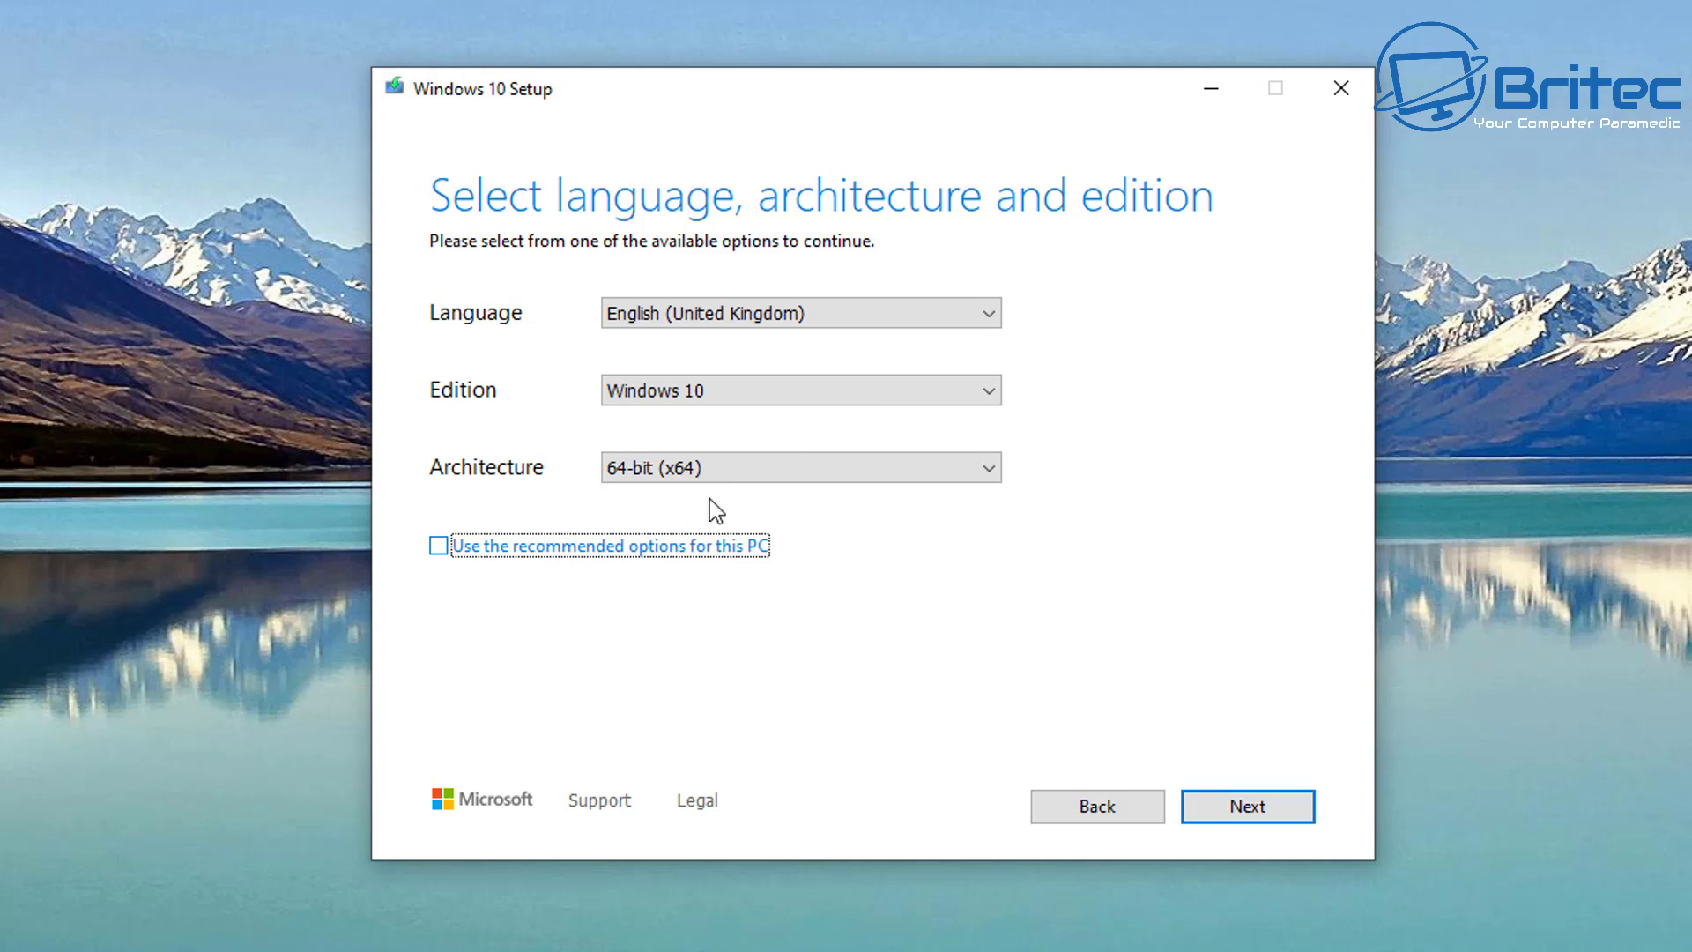
left_click(987, 317)
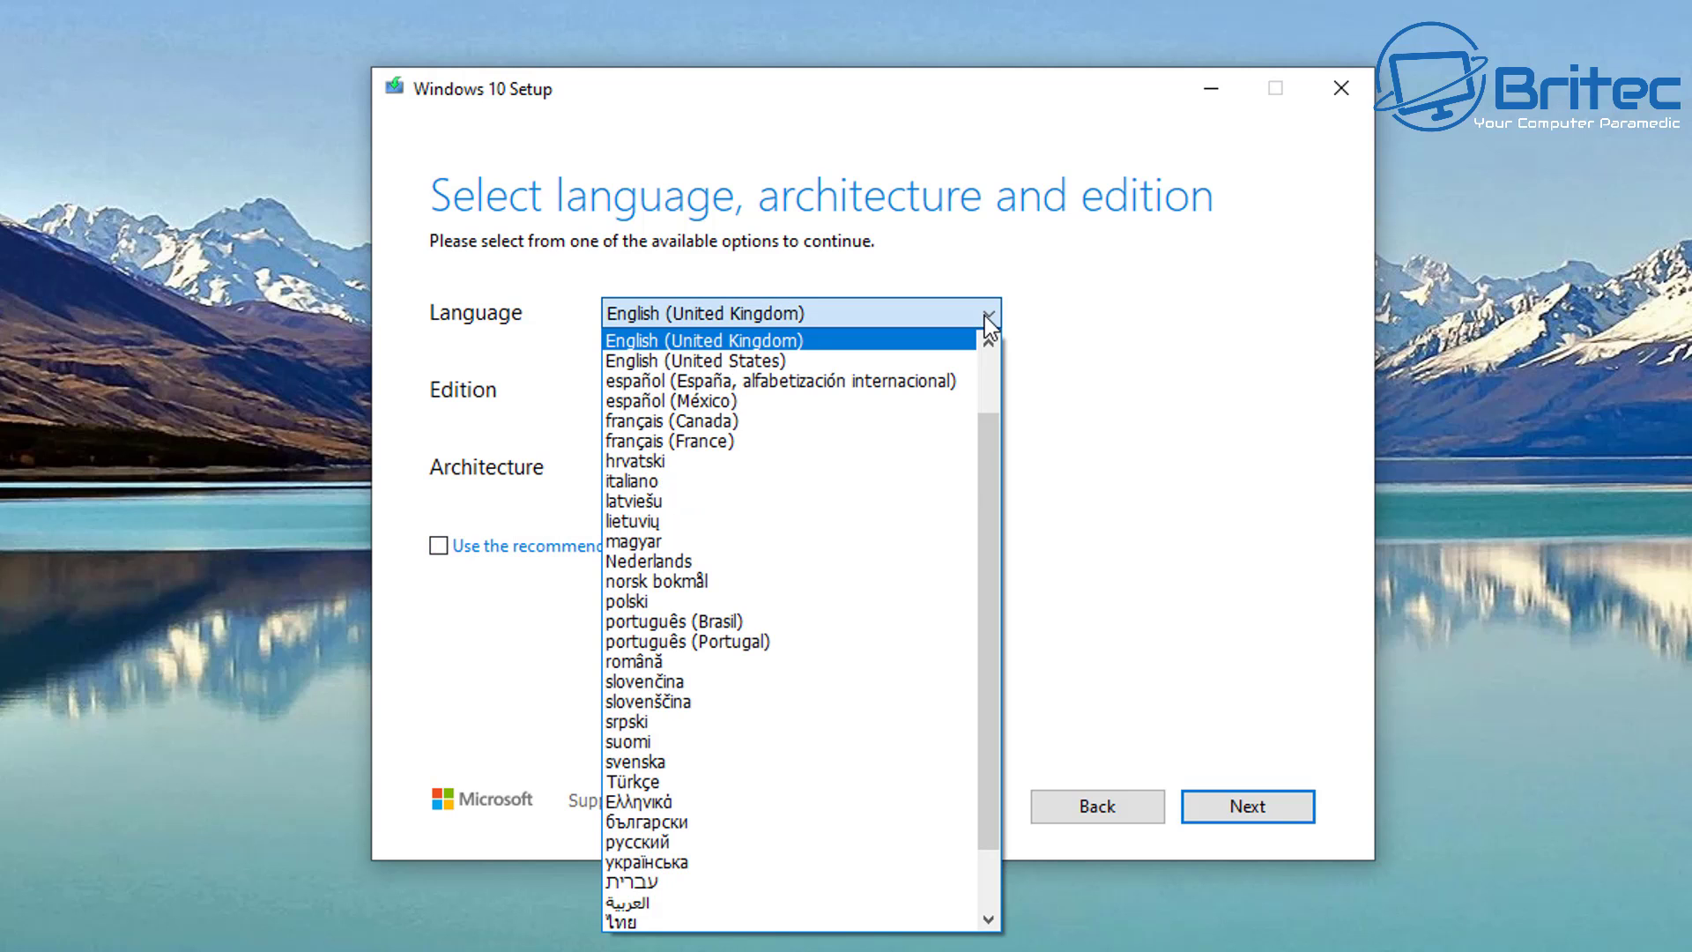
left_click(986, 316)
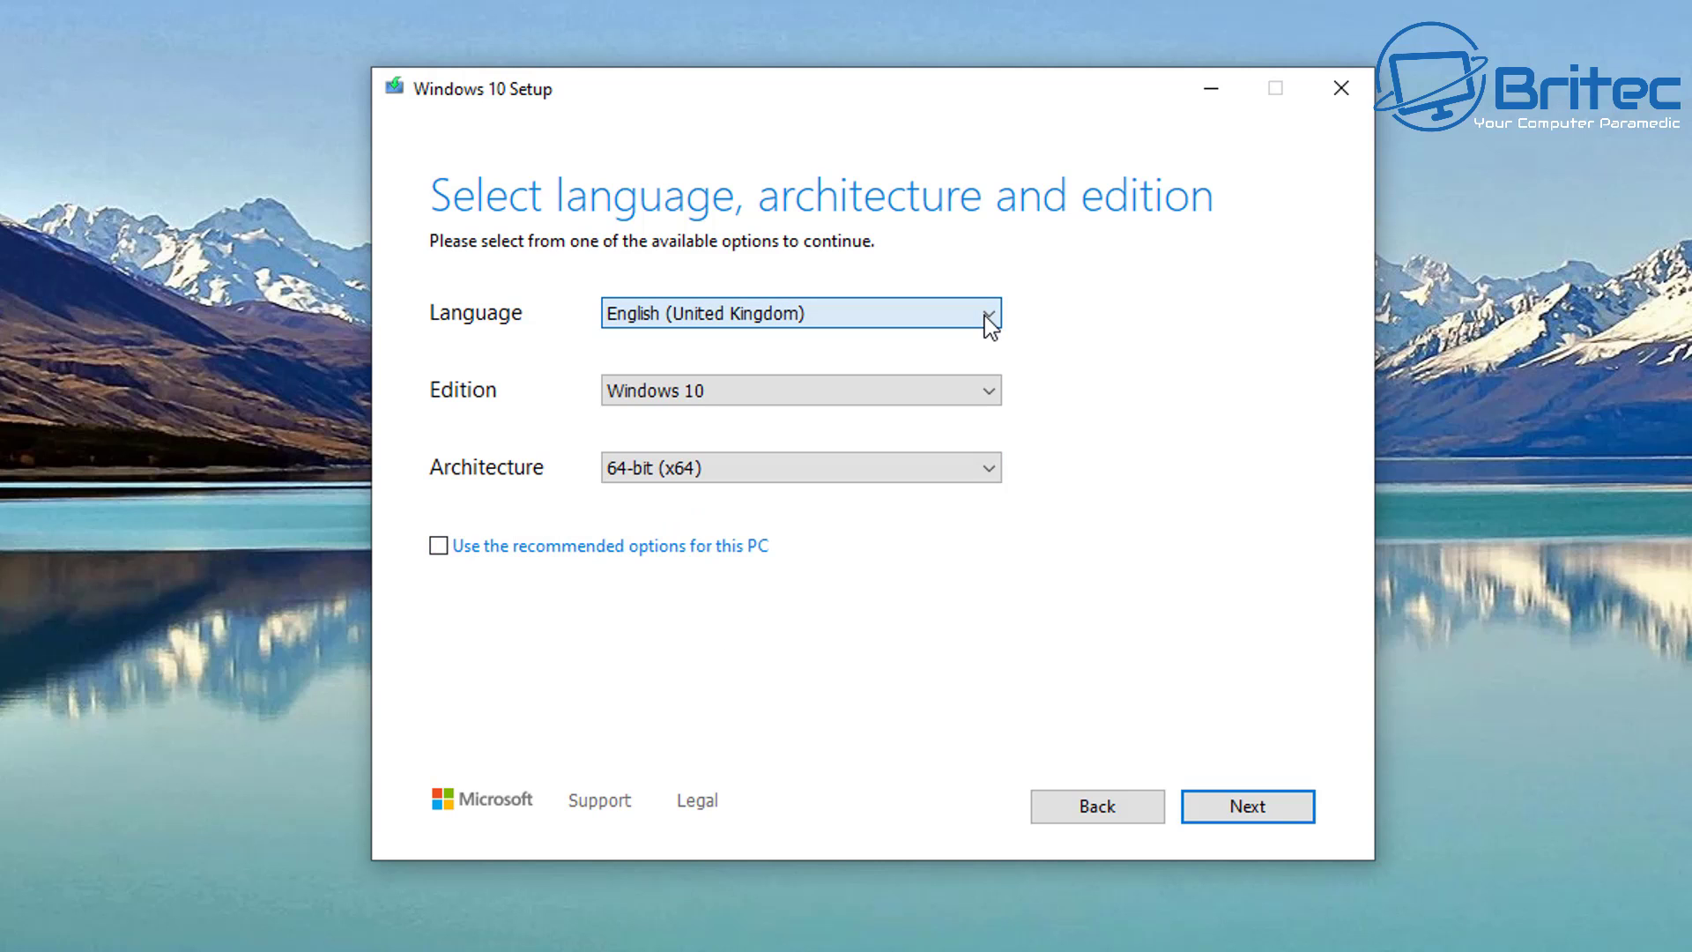
left_click(989, 384)
left_click(989, 388)
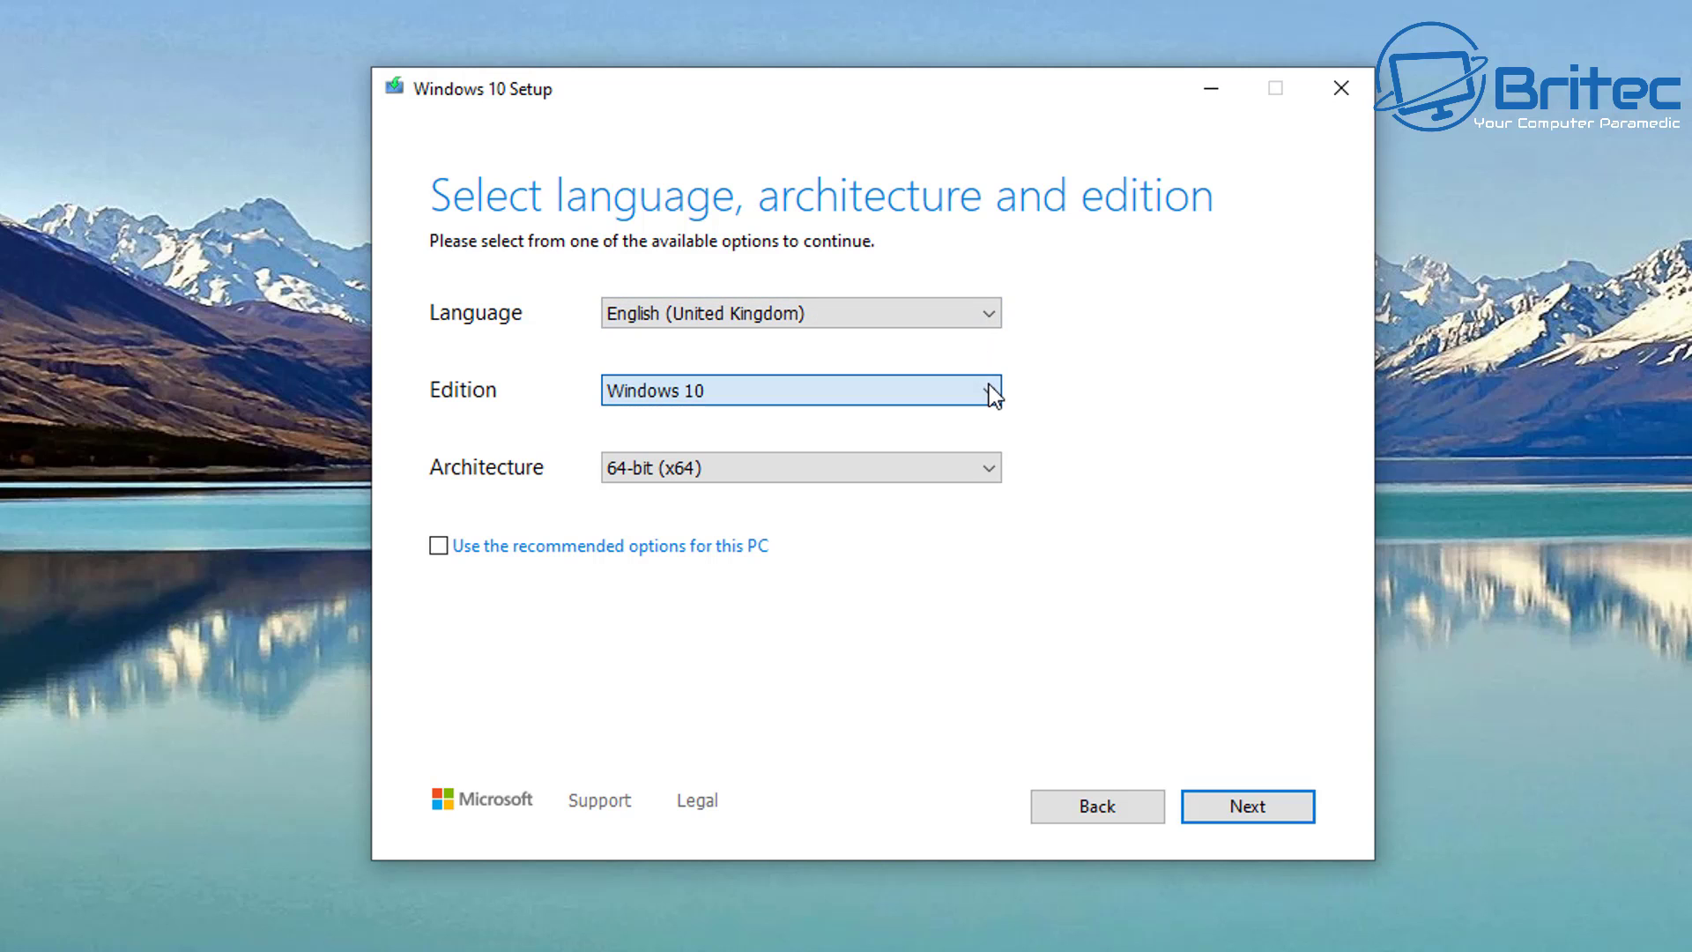
left_click(994, 468)
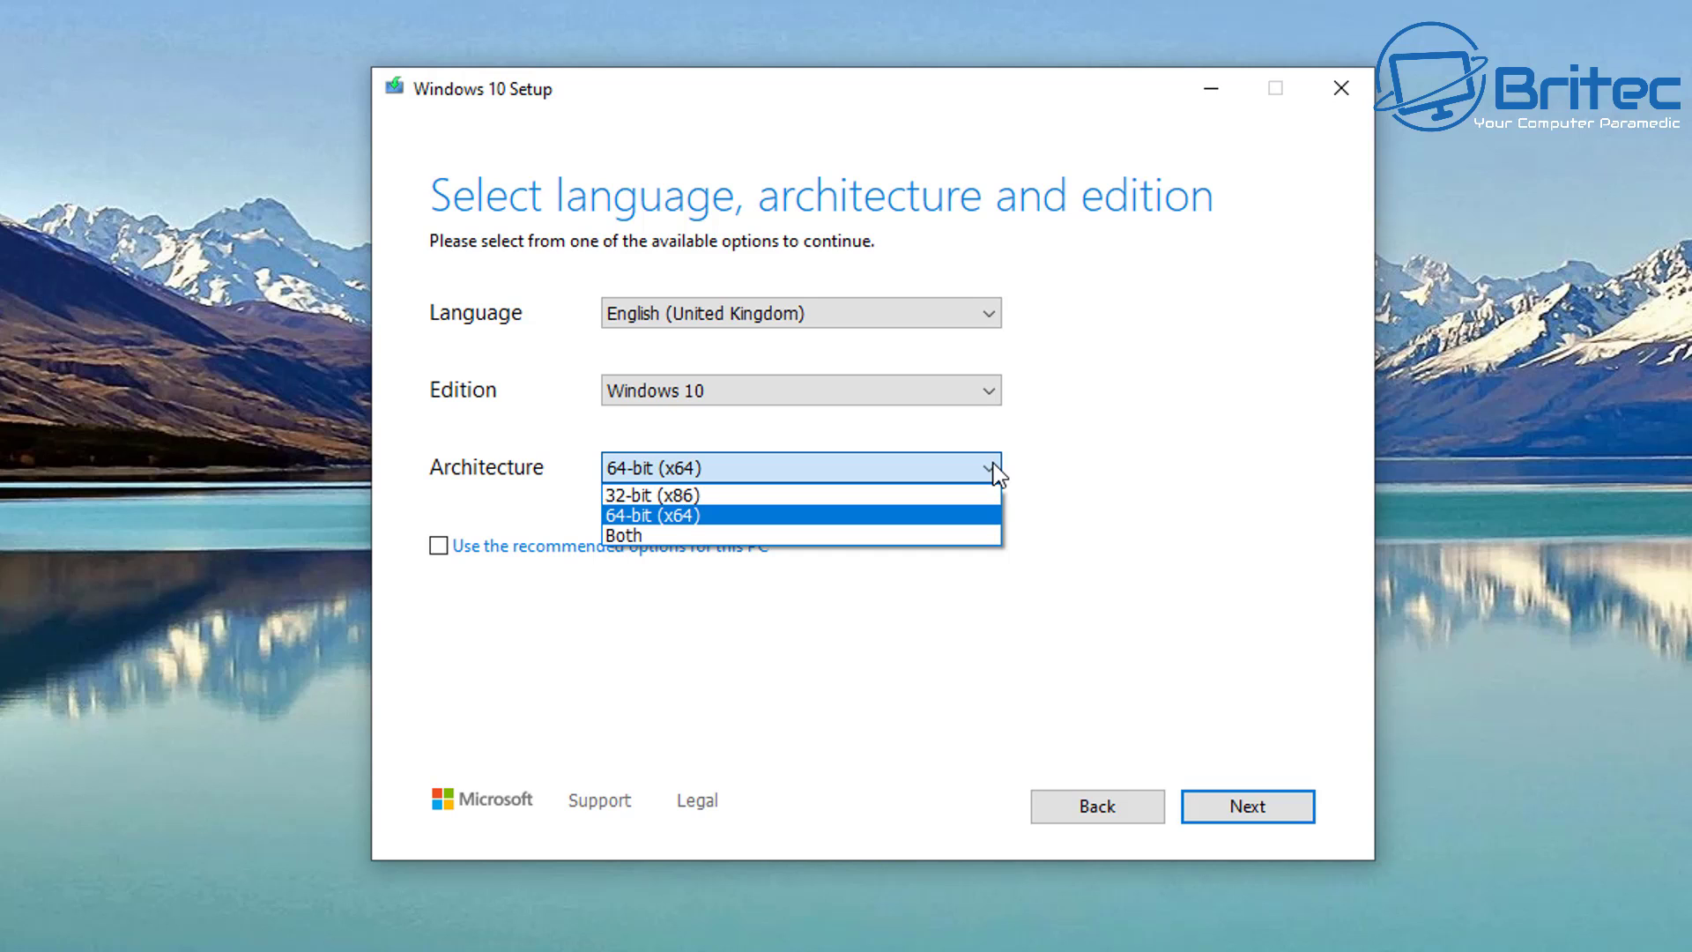
left_click(994, 474)
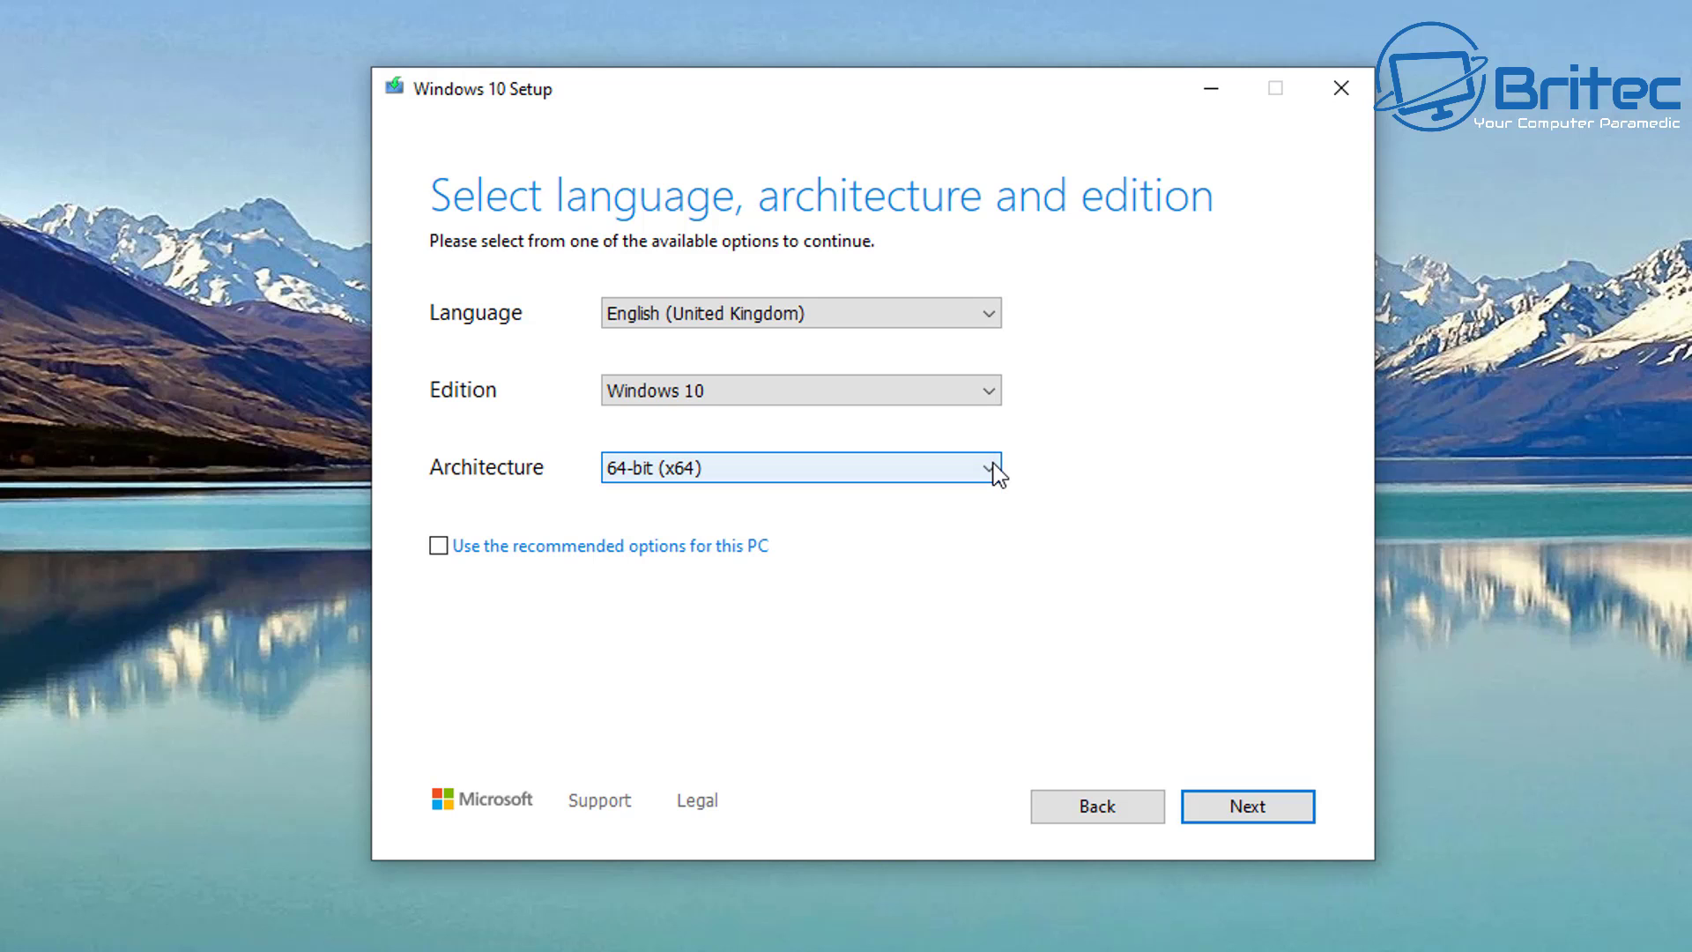
left_click(1203, 818)
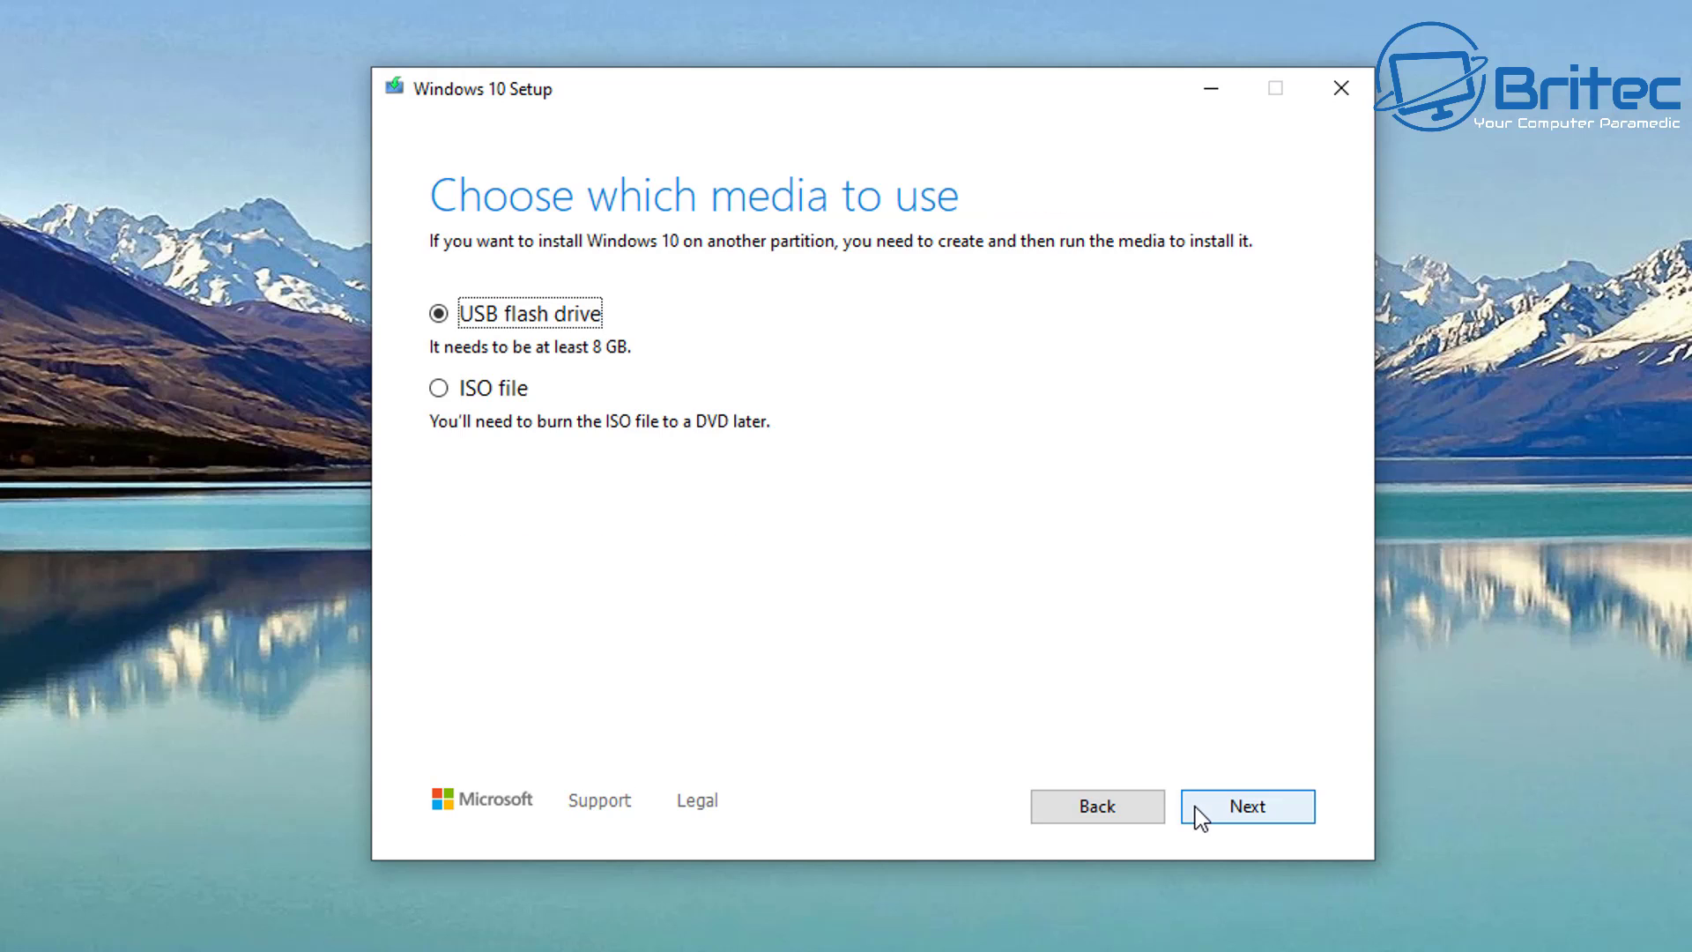
Step: Choose ISO file as the media, save it as Windows.iso in the Downloads folder, and finish the setup tool
left_click(439, 389)
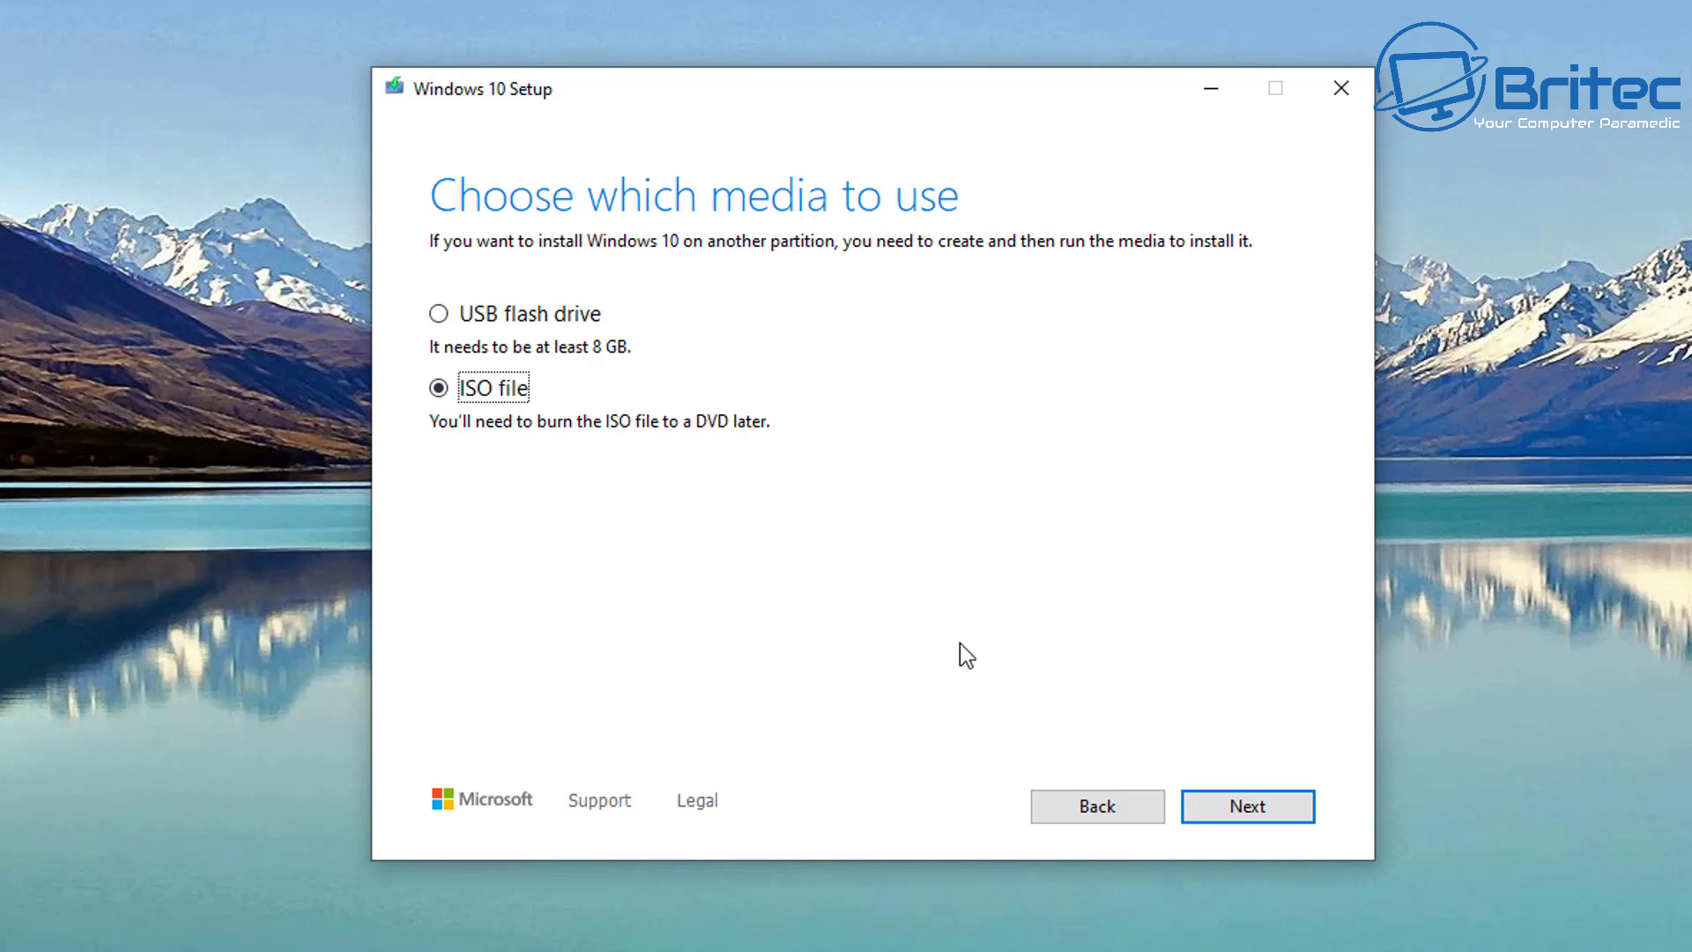
left_click(1197, 807)
left_click(1255, 808)
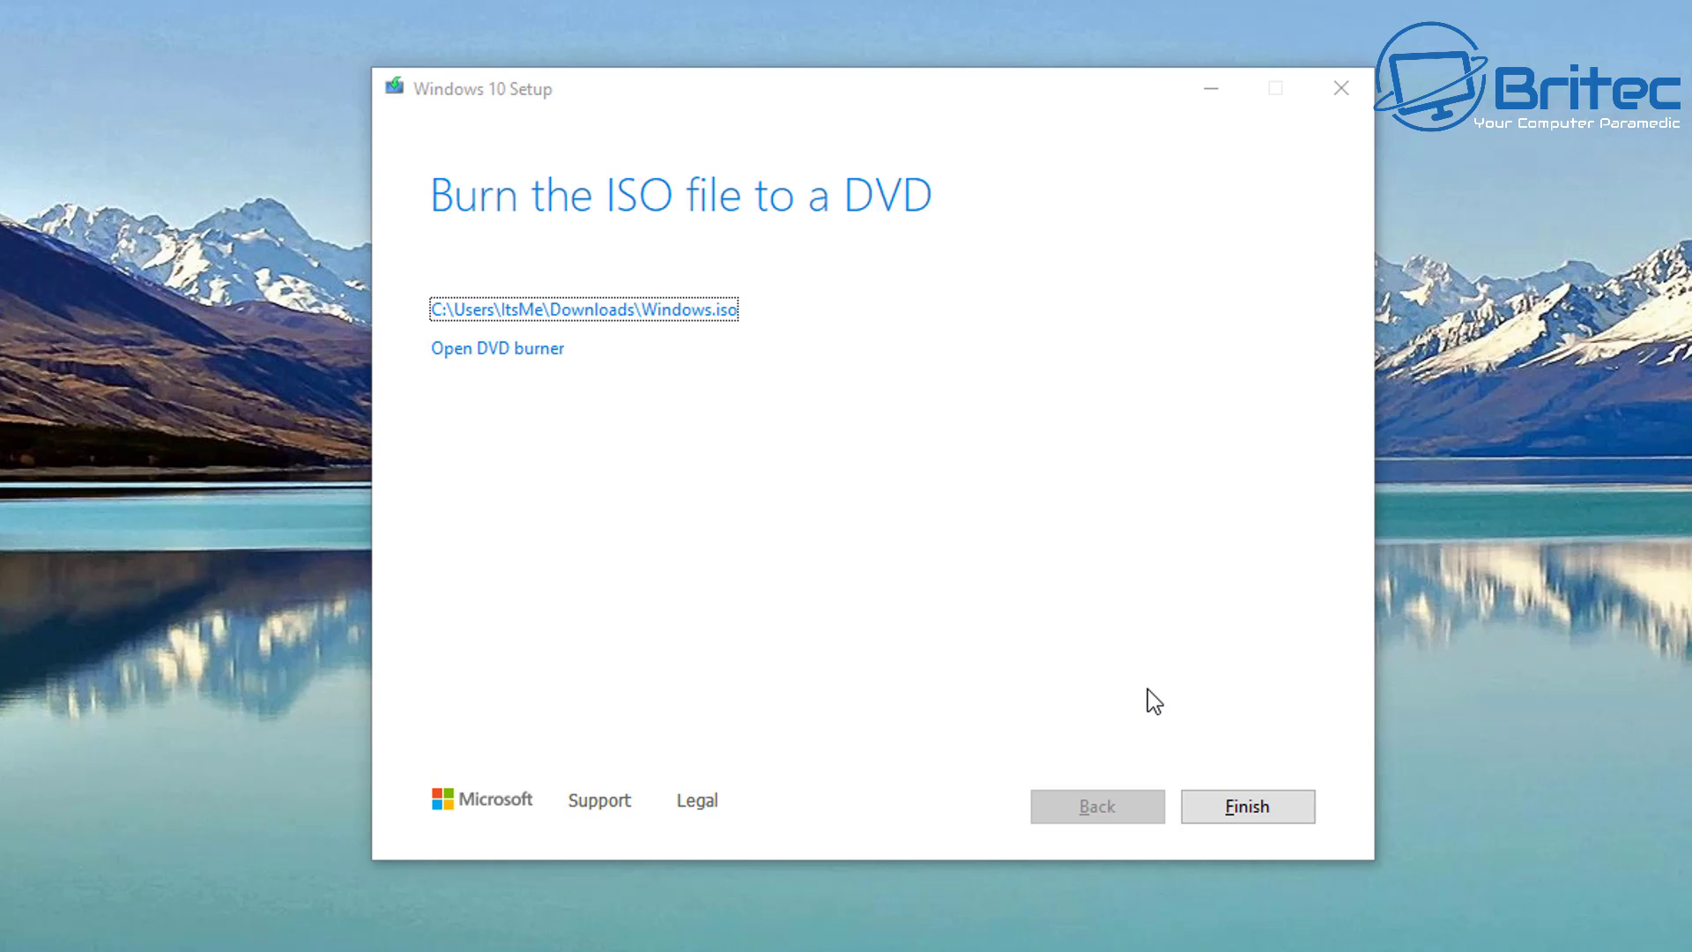
left_click(1276, 807)
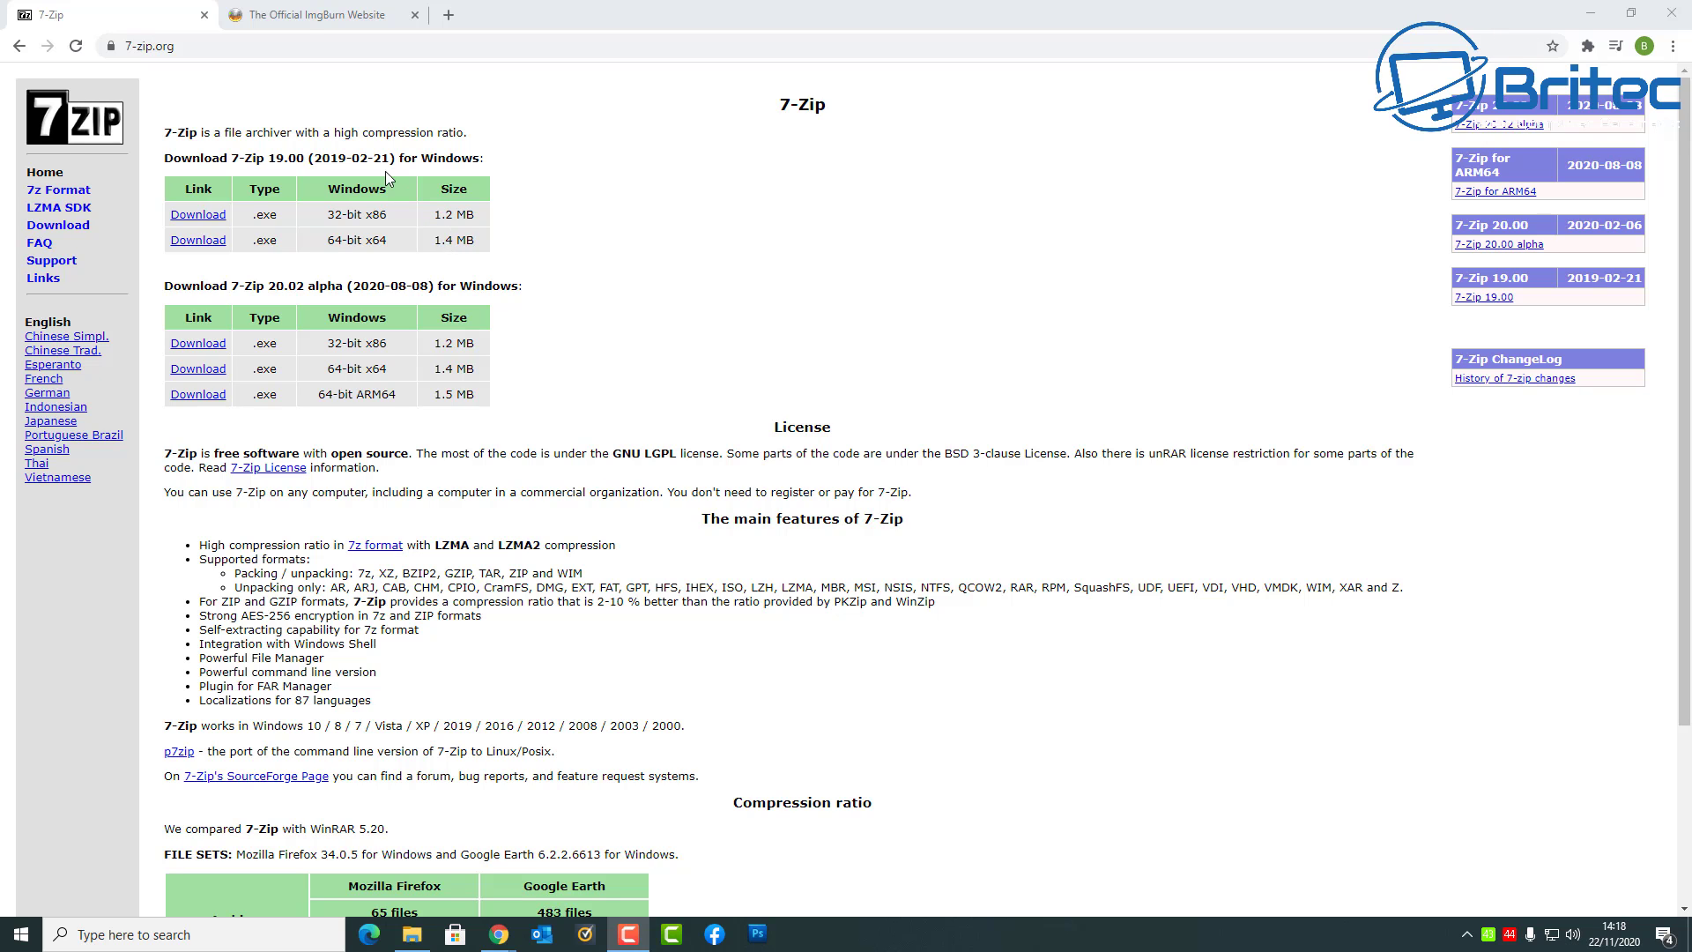
Step: Download the ImgBurn 2.5.8.0 installer from the official site's Digital Digest mirror and launch it
left_click(299, 17)
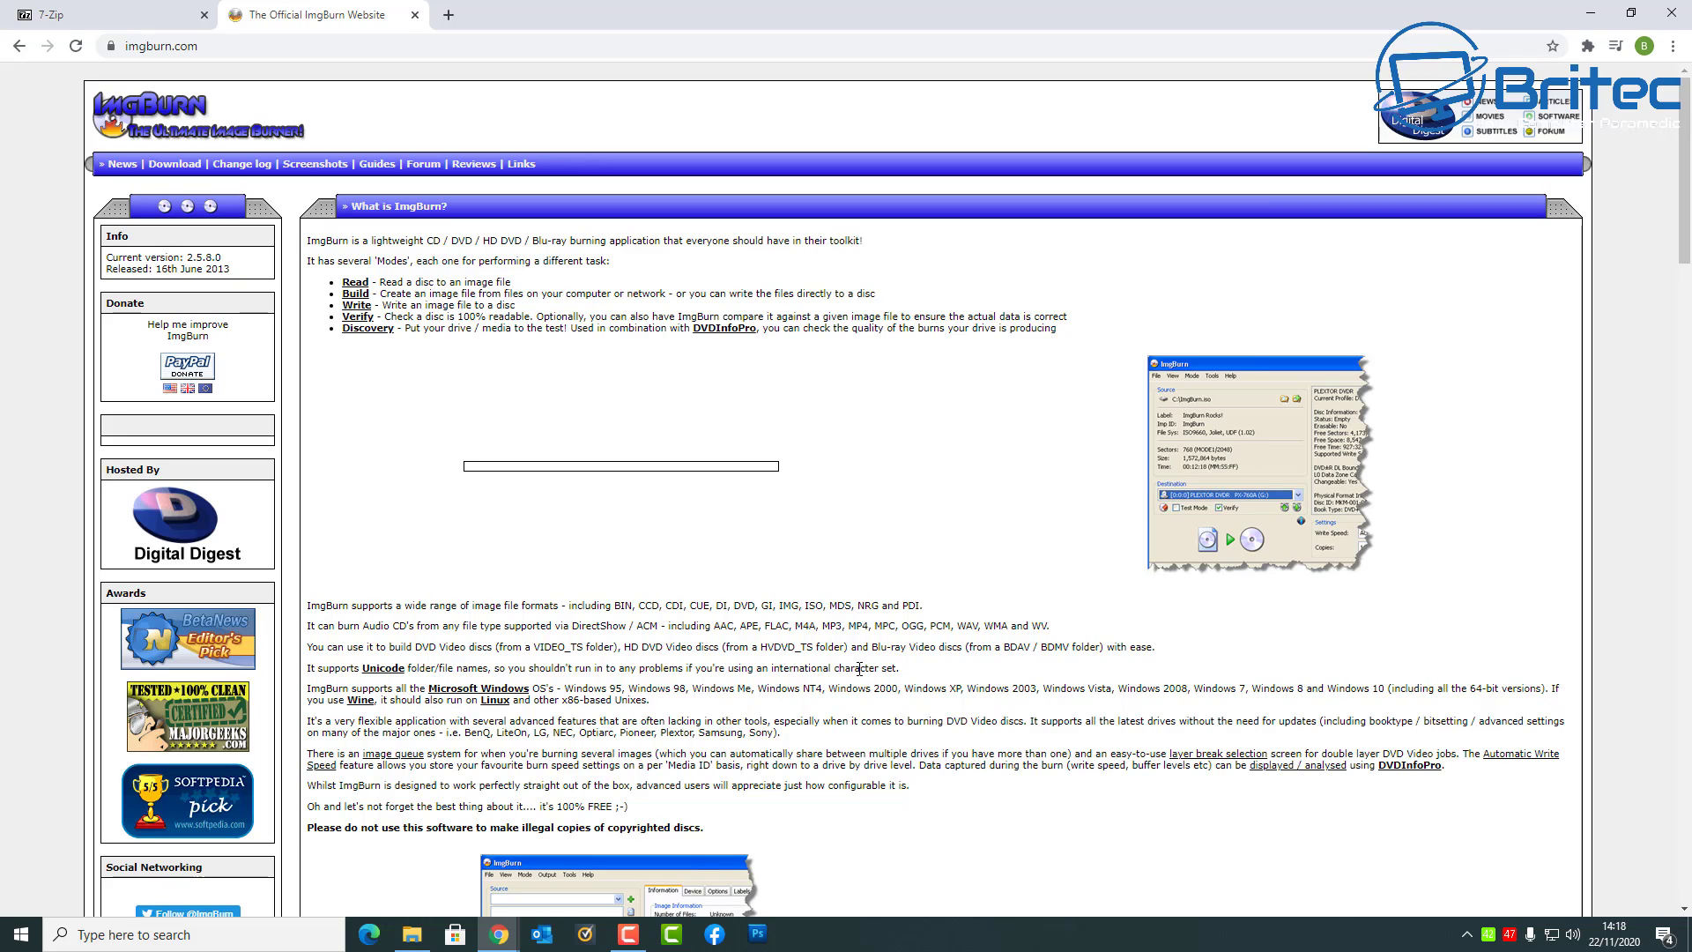
left_click(175, 168)
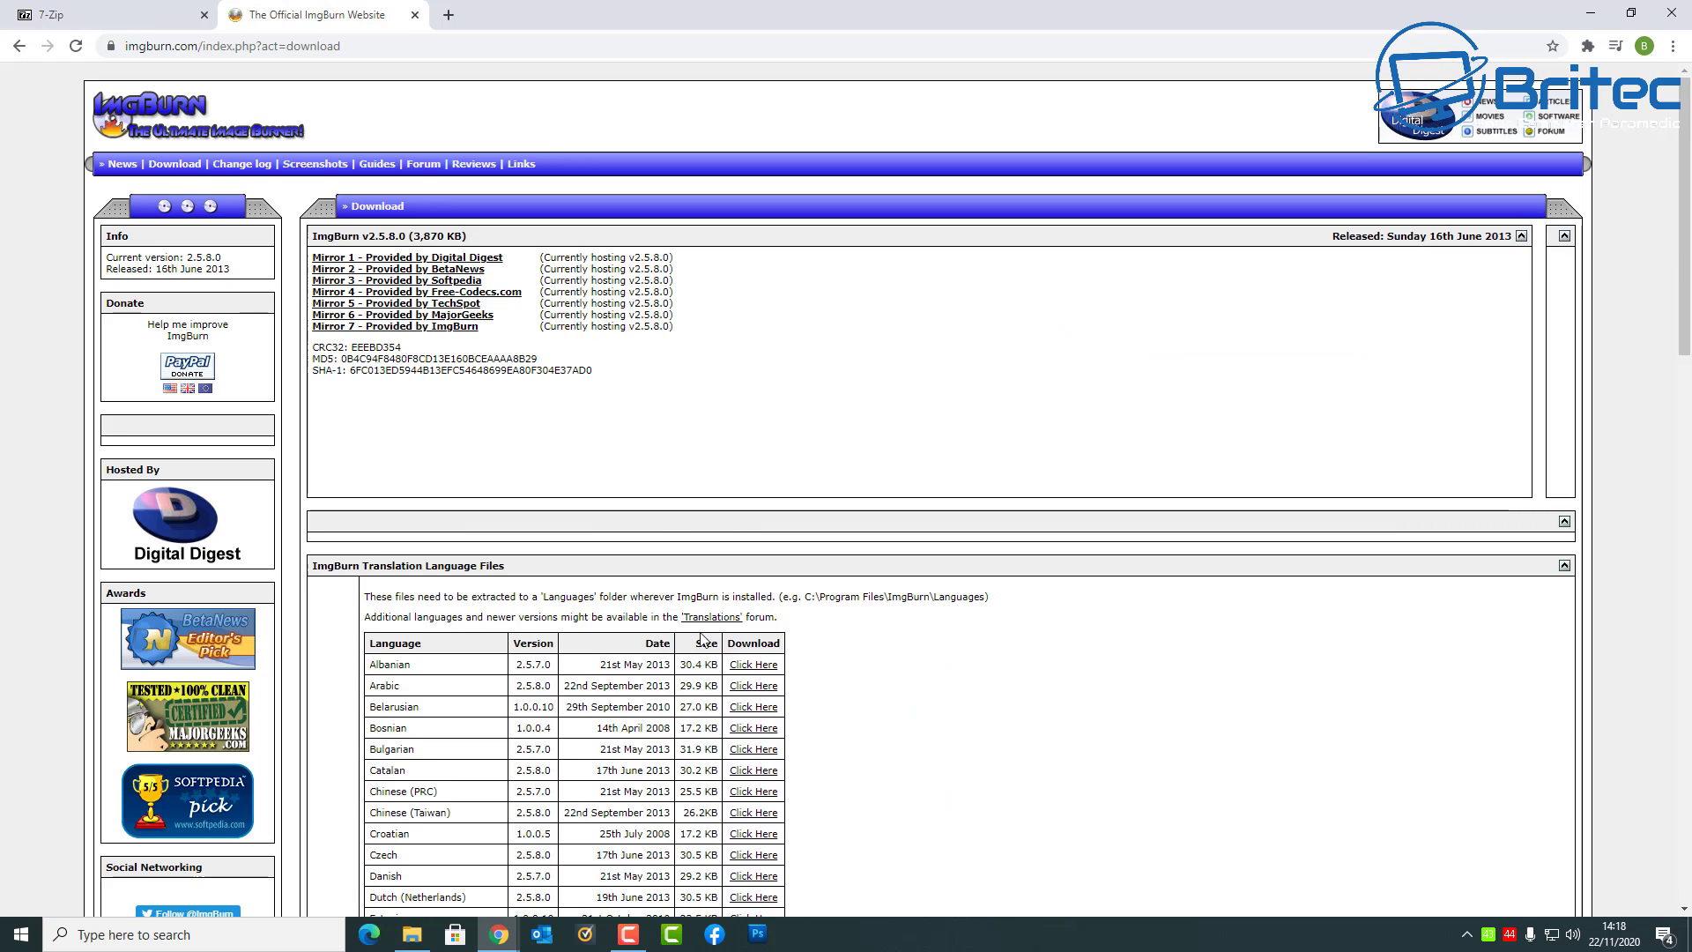
left_click(477, 262)
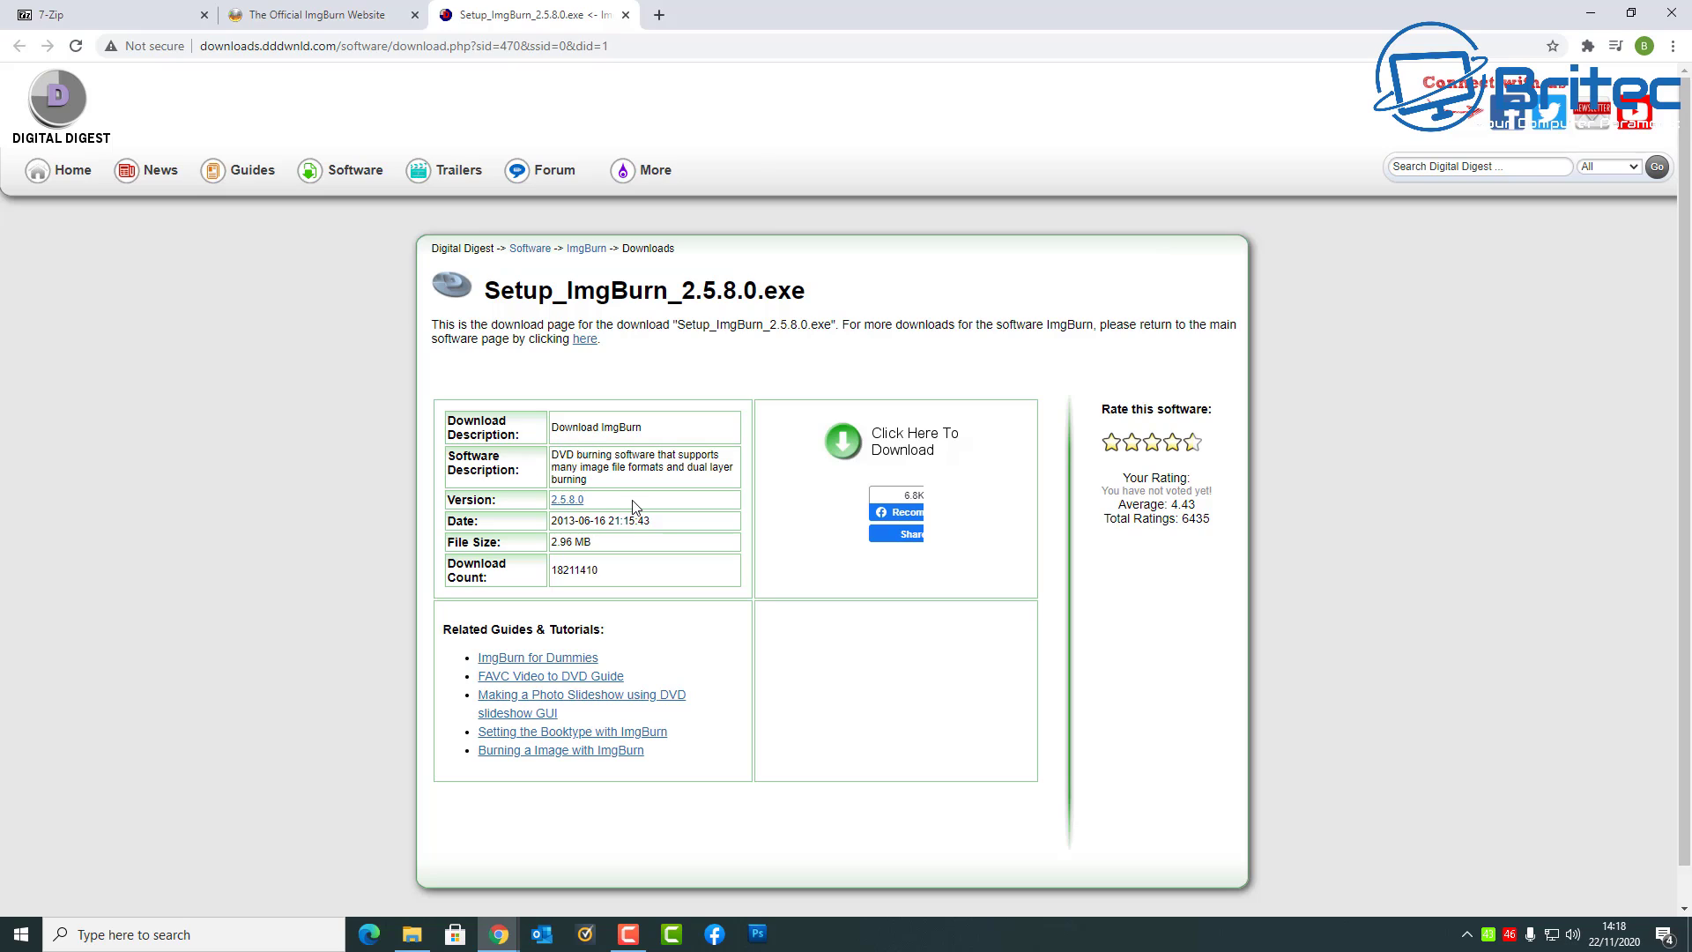
left_click(839, 449)
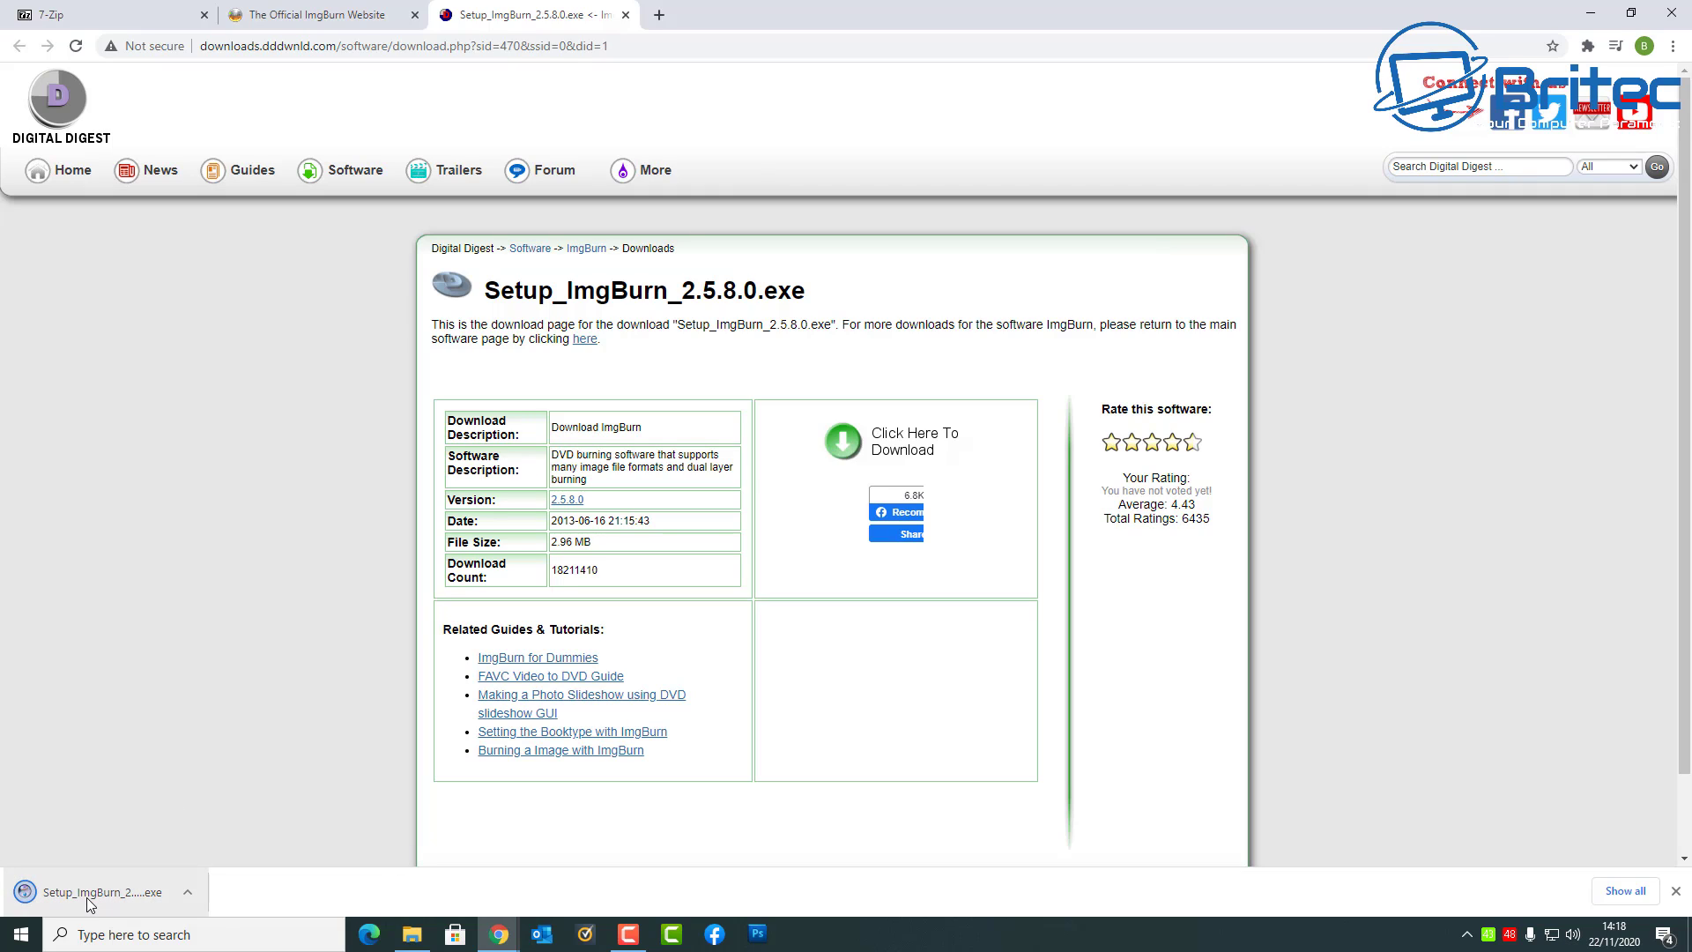
left_click(88, 900)
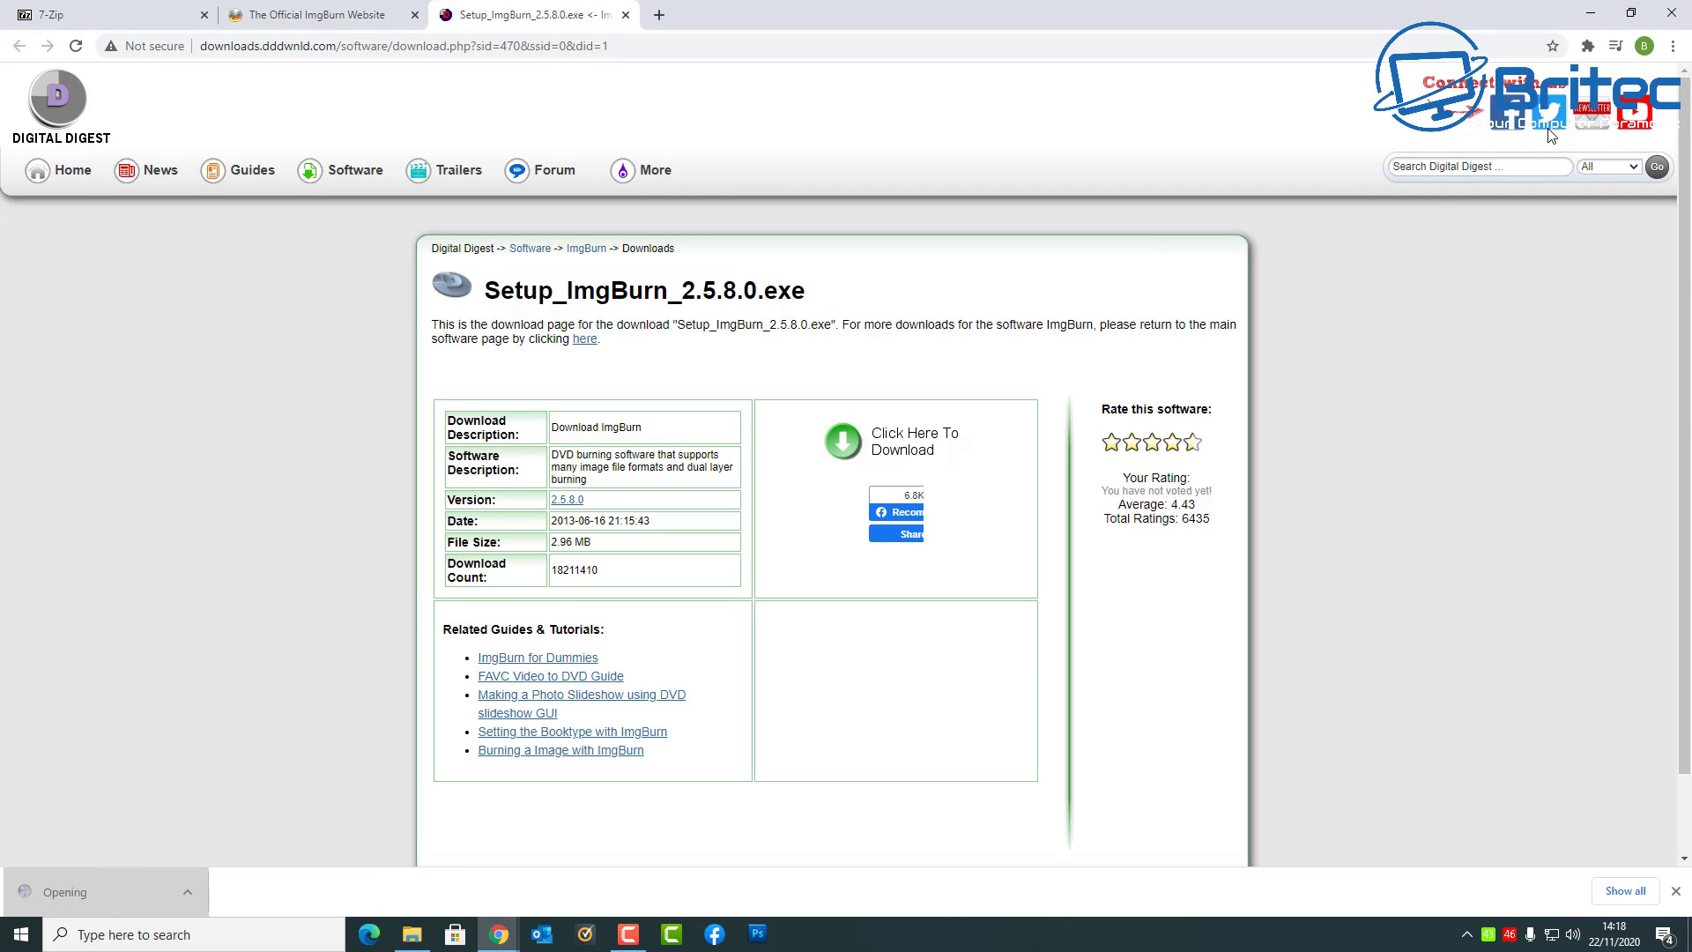
left_click(1590, 19)
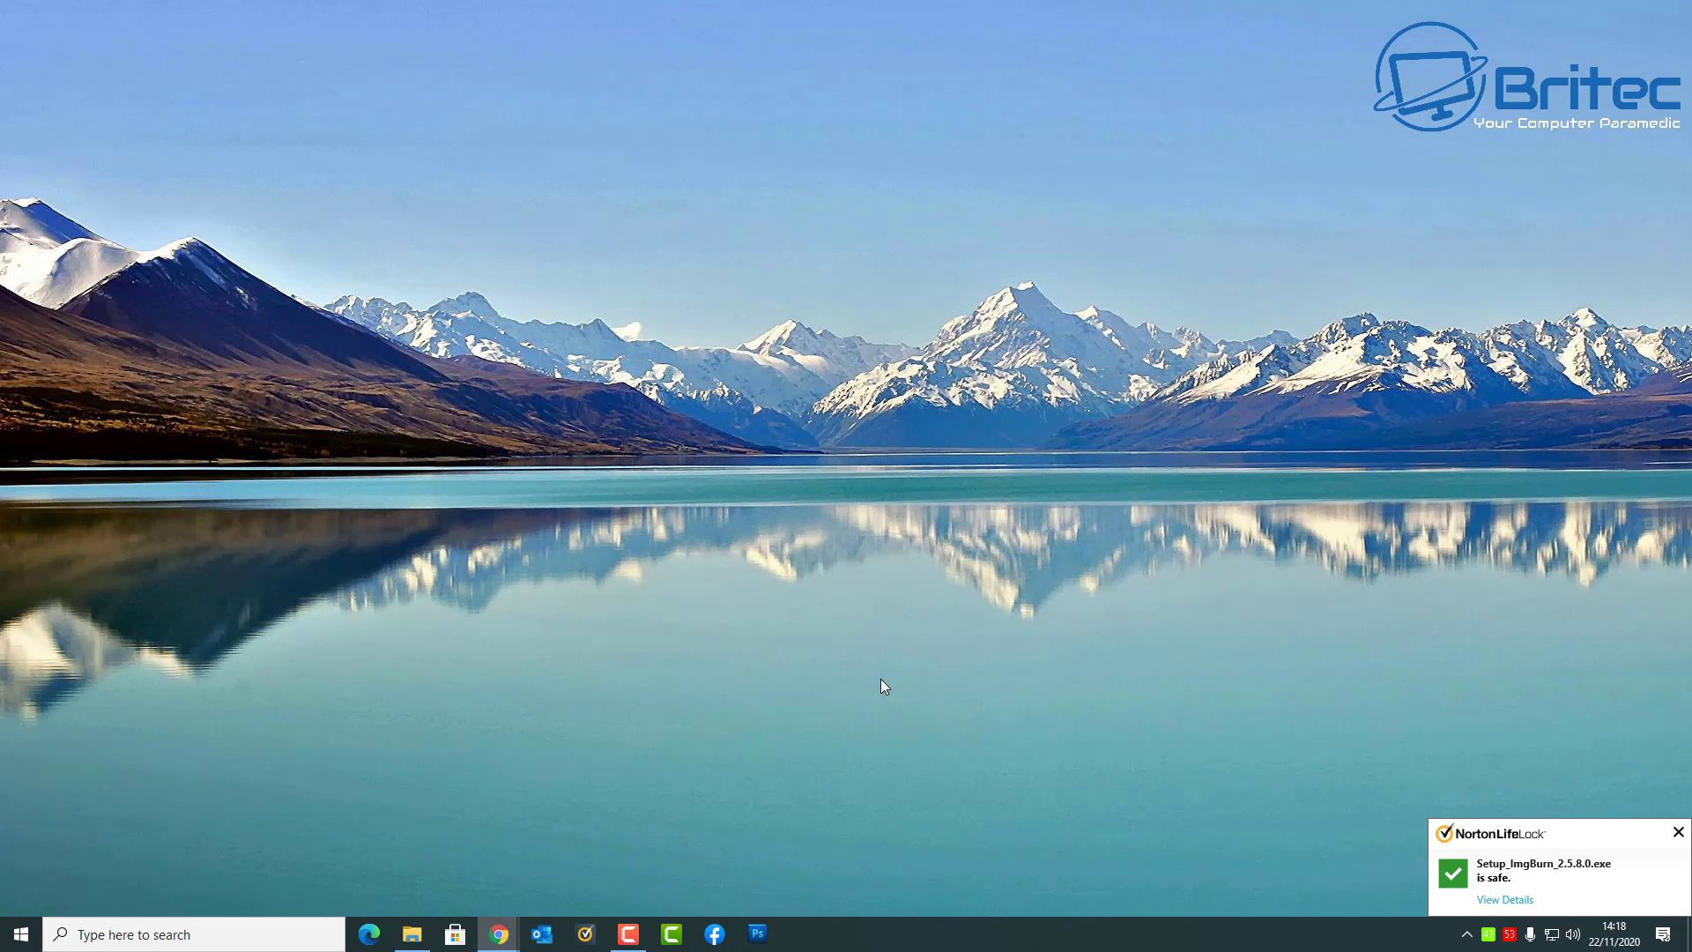
Step: Install ImgBurn, accepting the licence, with the Full install type and the ImgBurn Start Menu folder, and decline periodic update checks
left_click(947, 610)
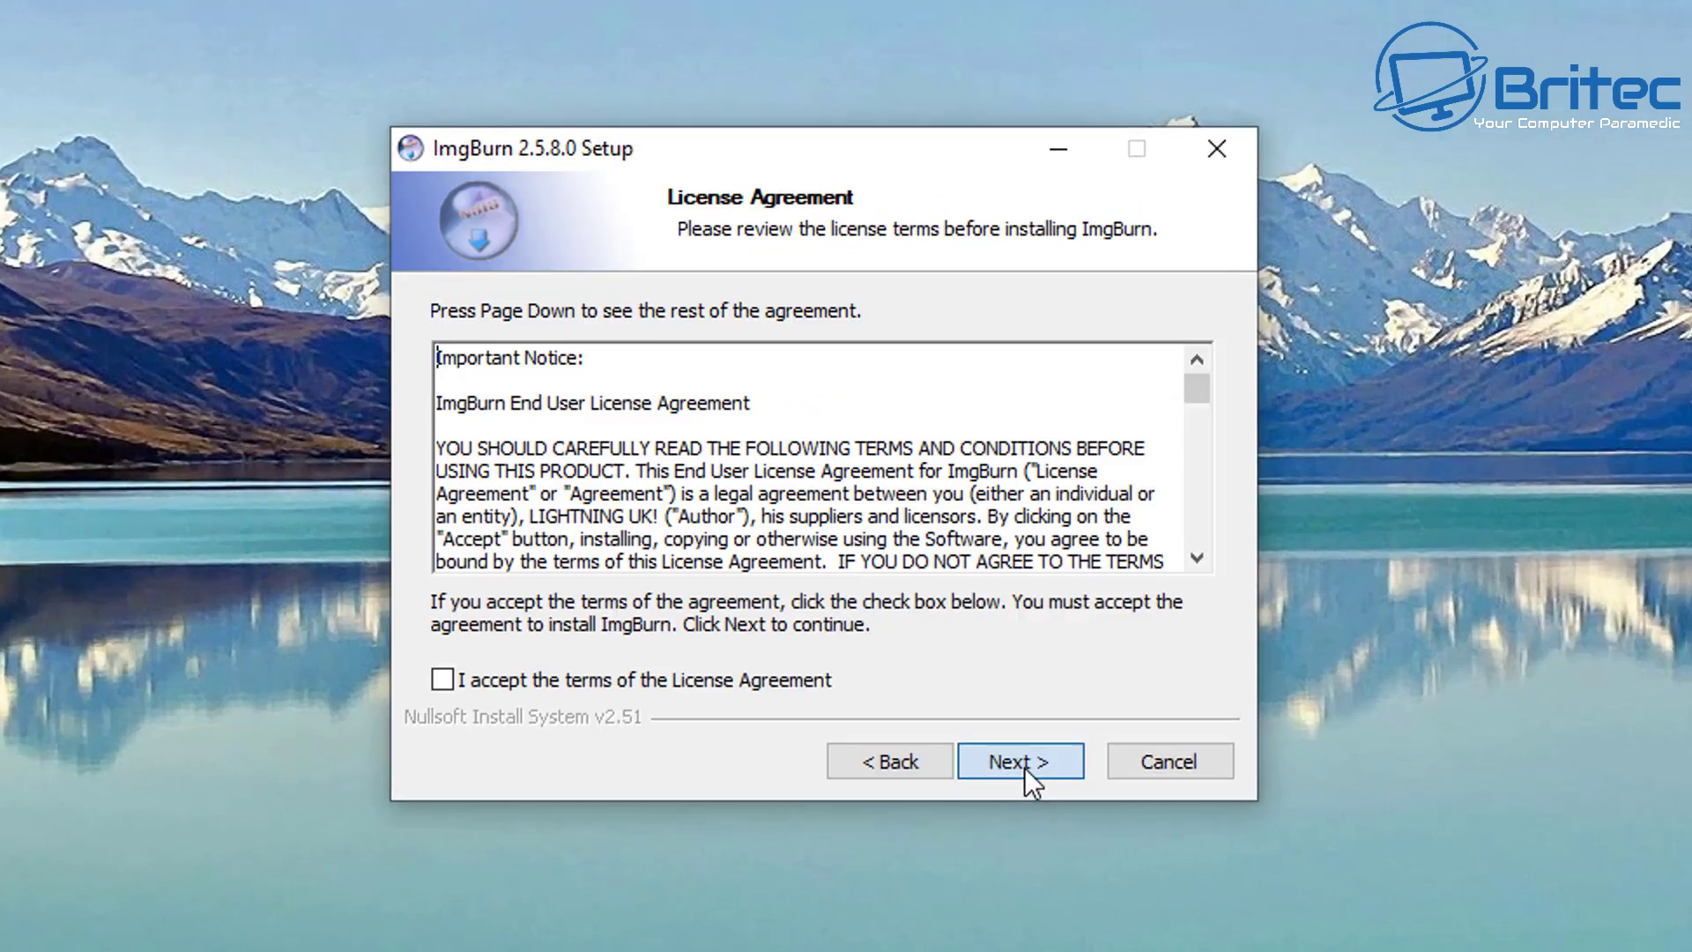
left_click(481, 683)
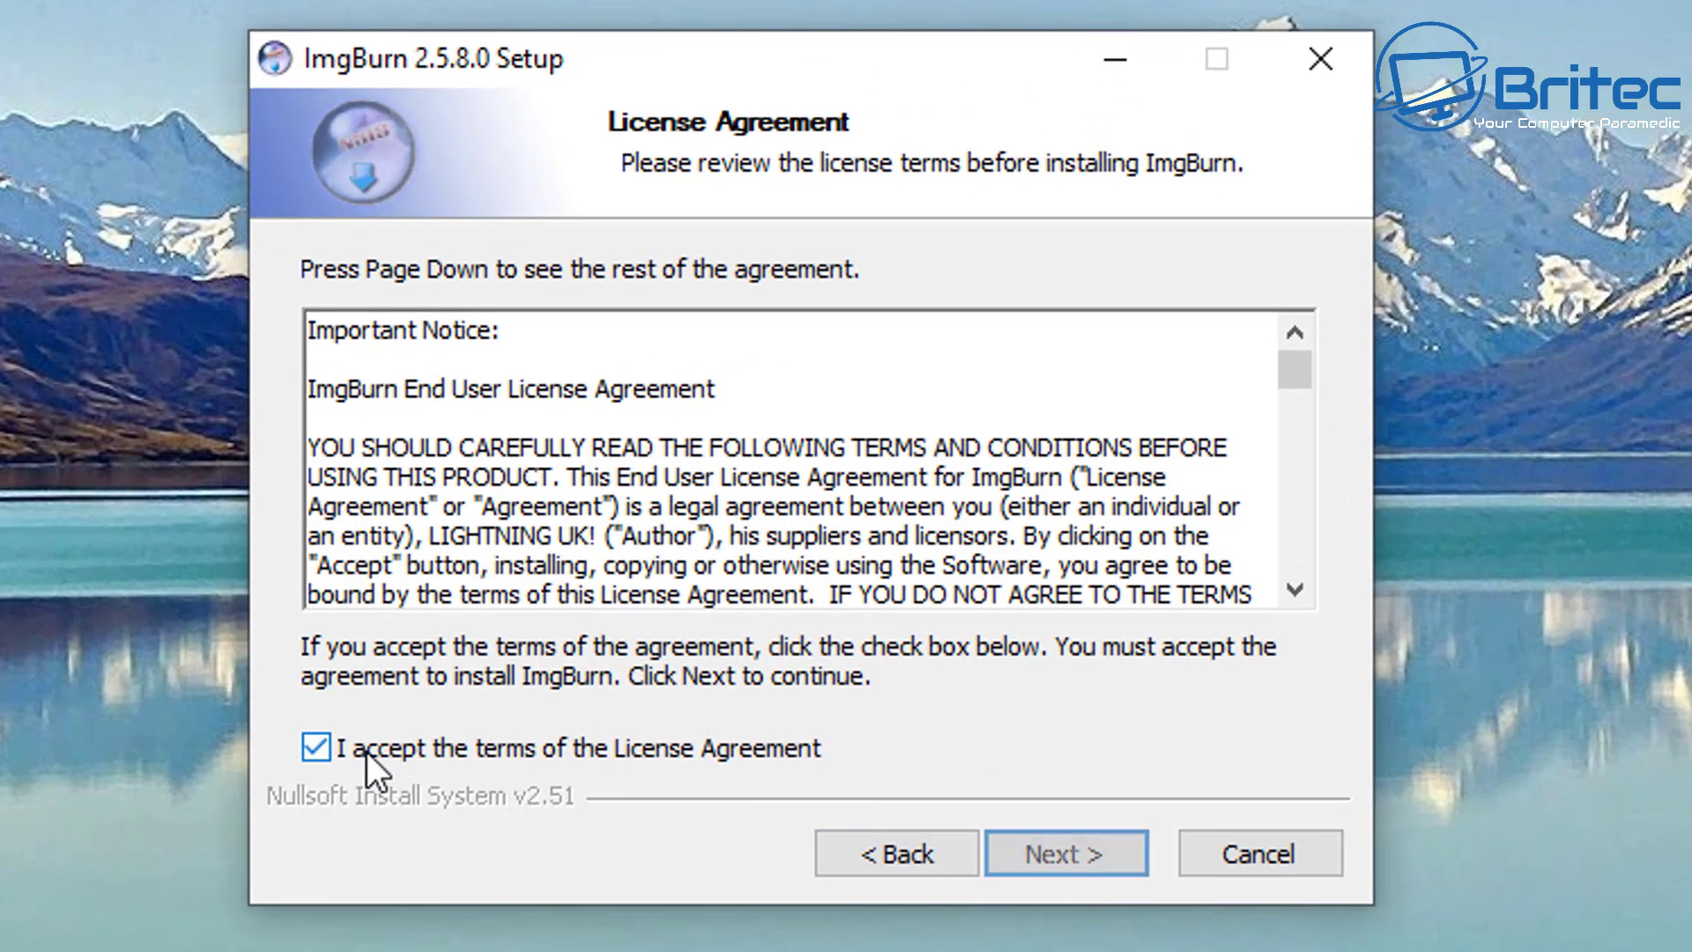
left_click(1044, 859)
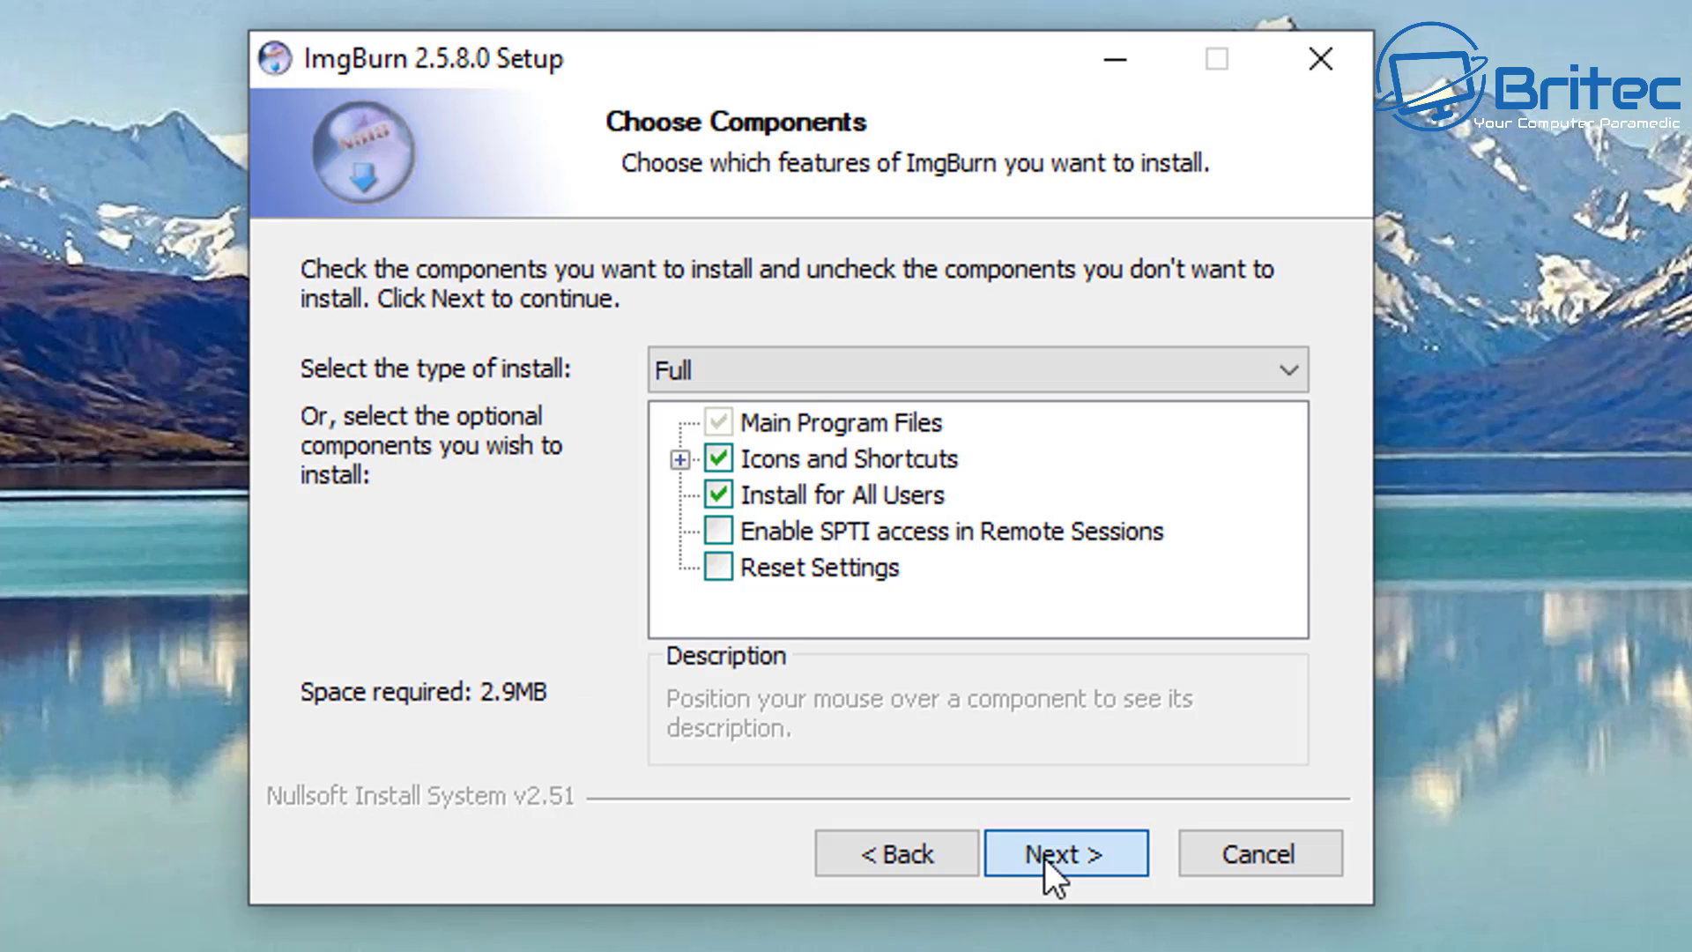
left_click(1044, 858)
left_click(1044, 858)
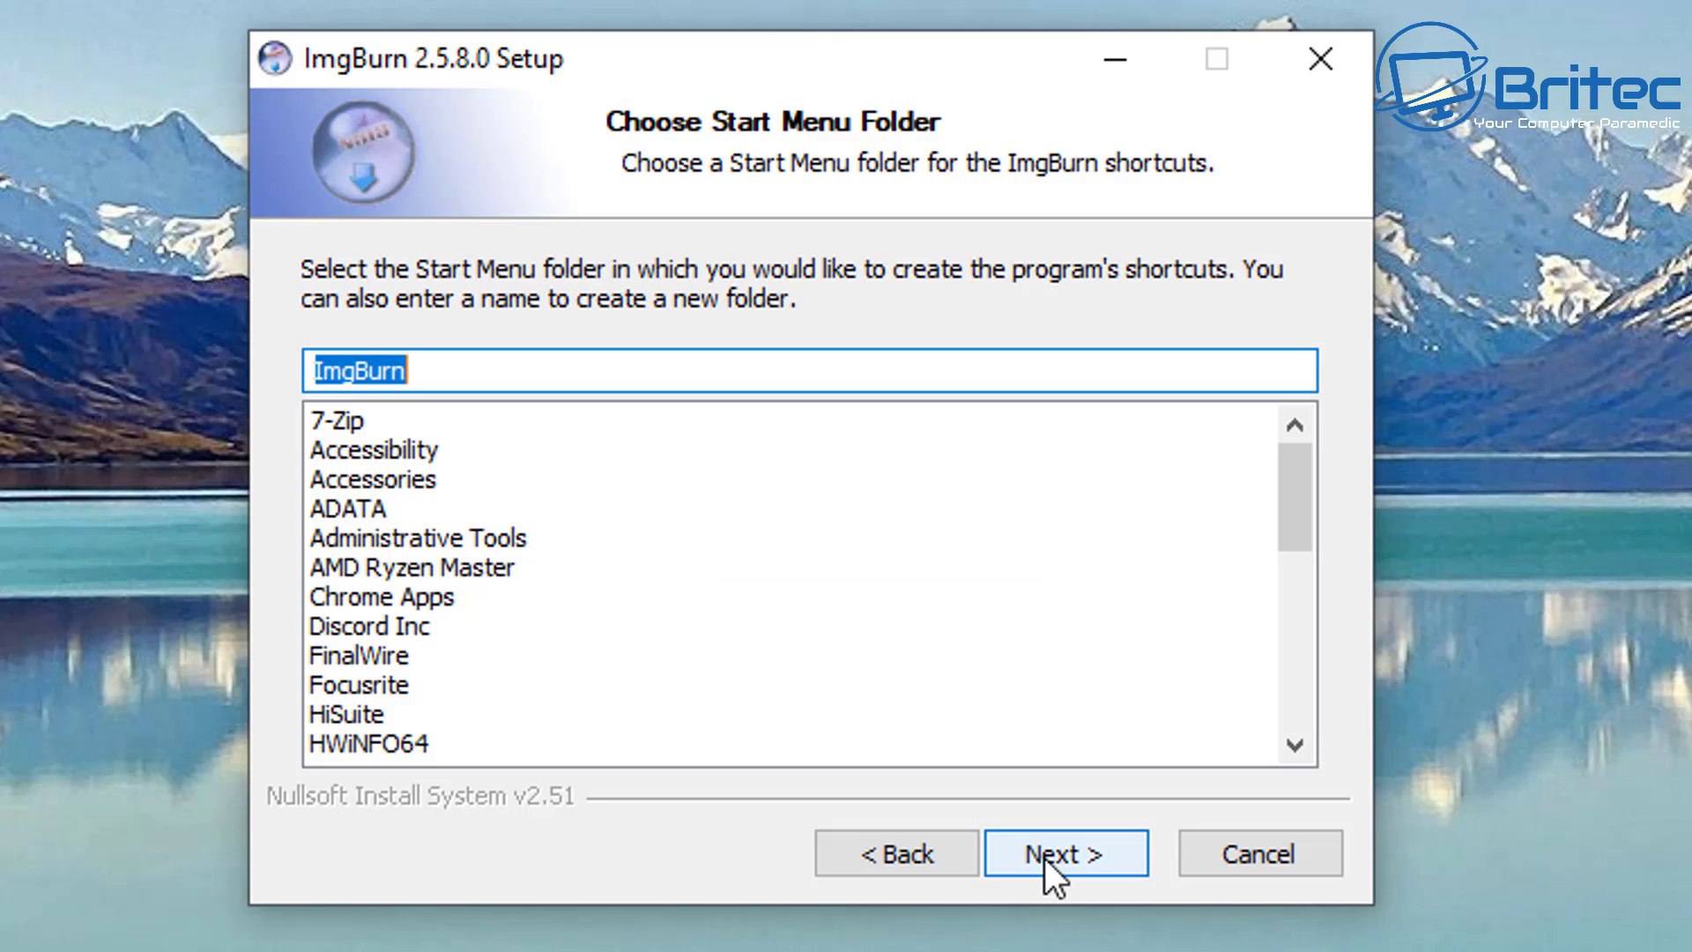
left_click(1044, 859)
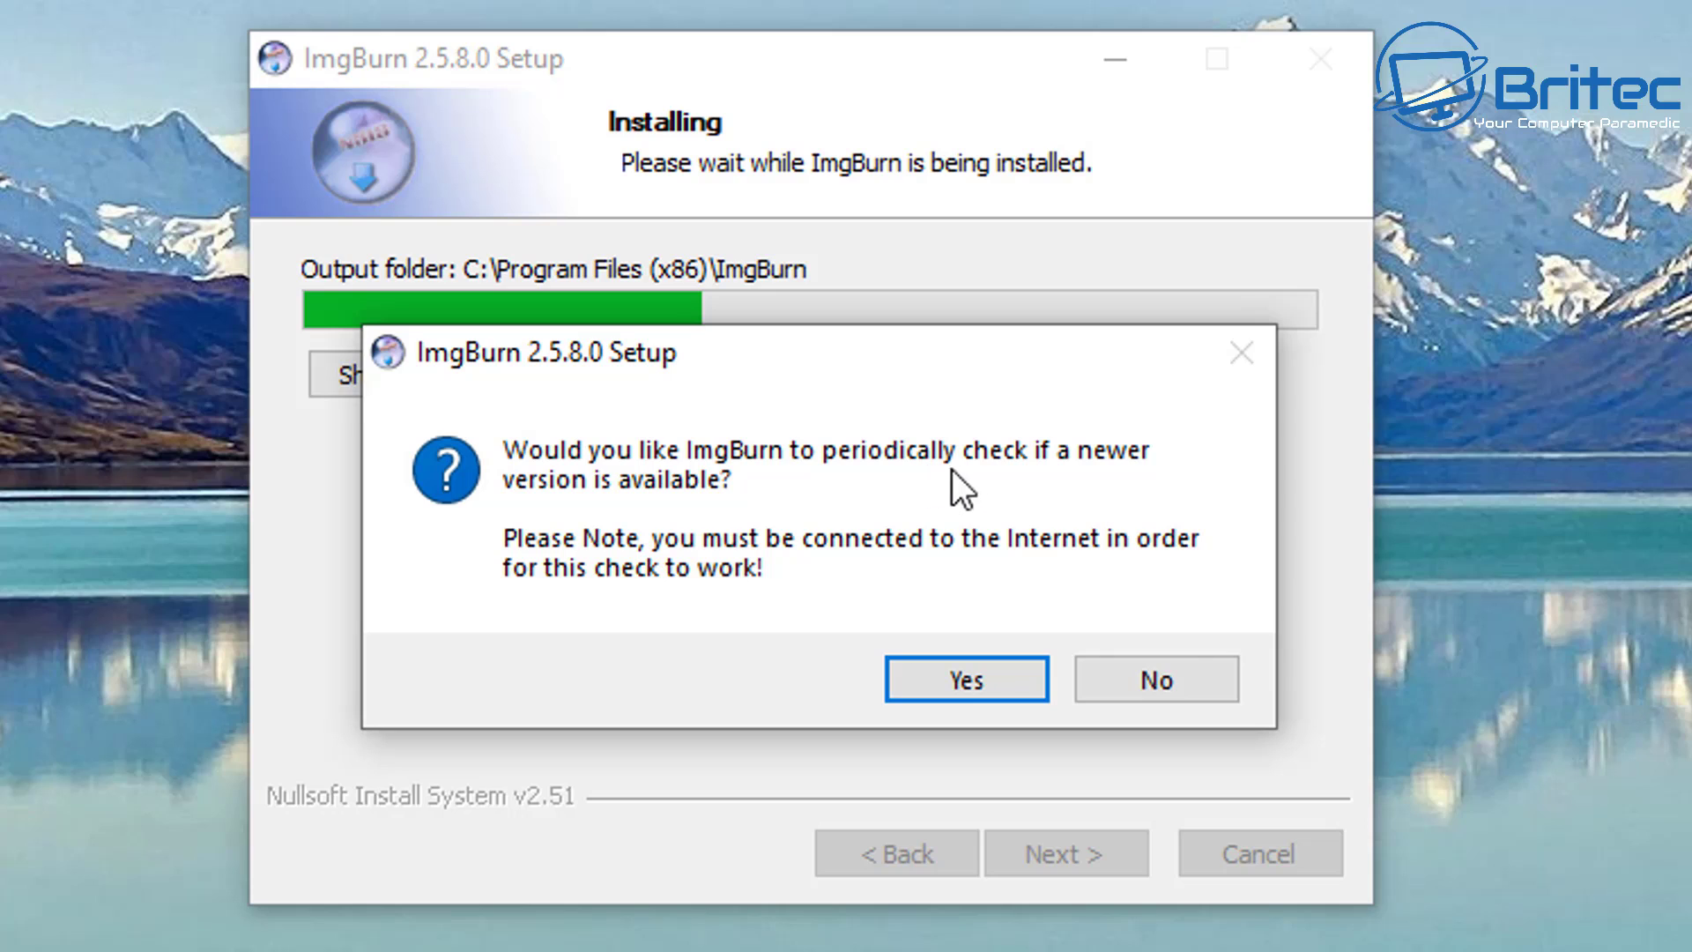
left_click(1165, 677)
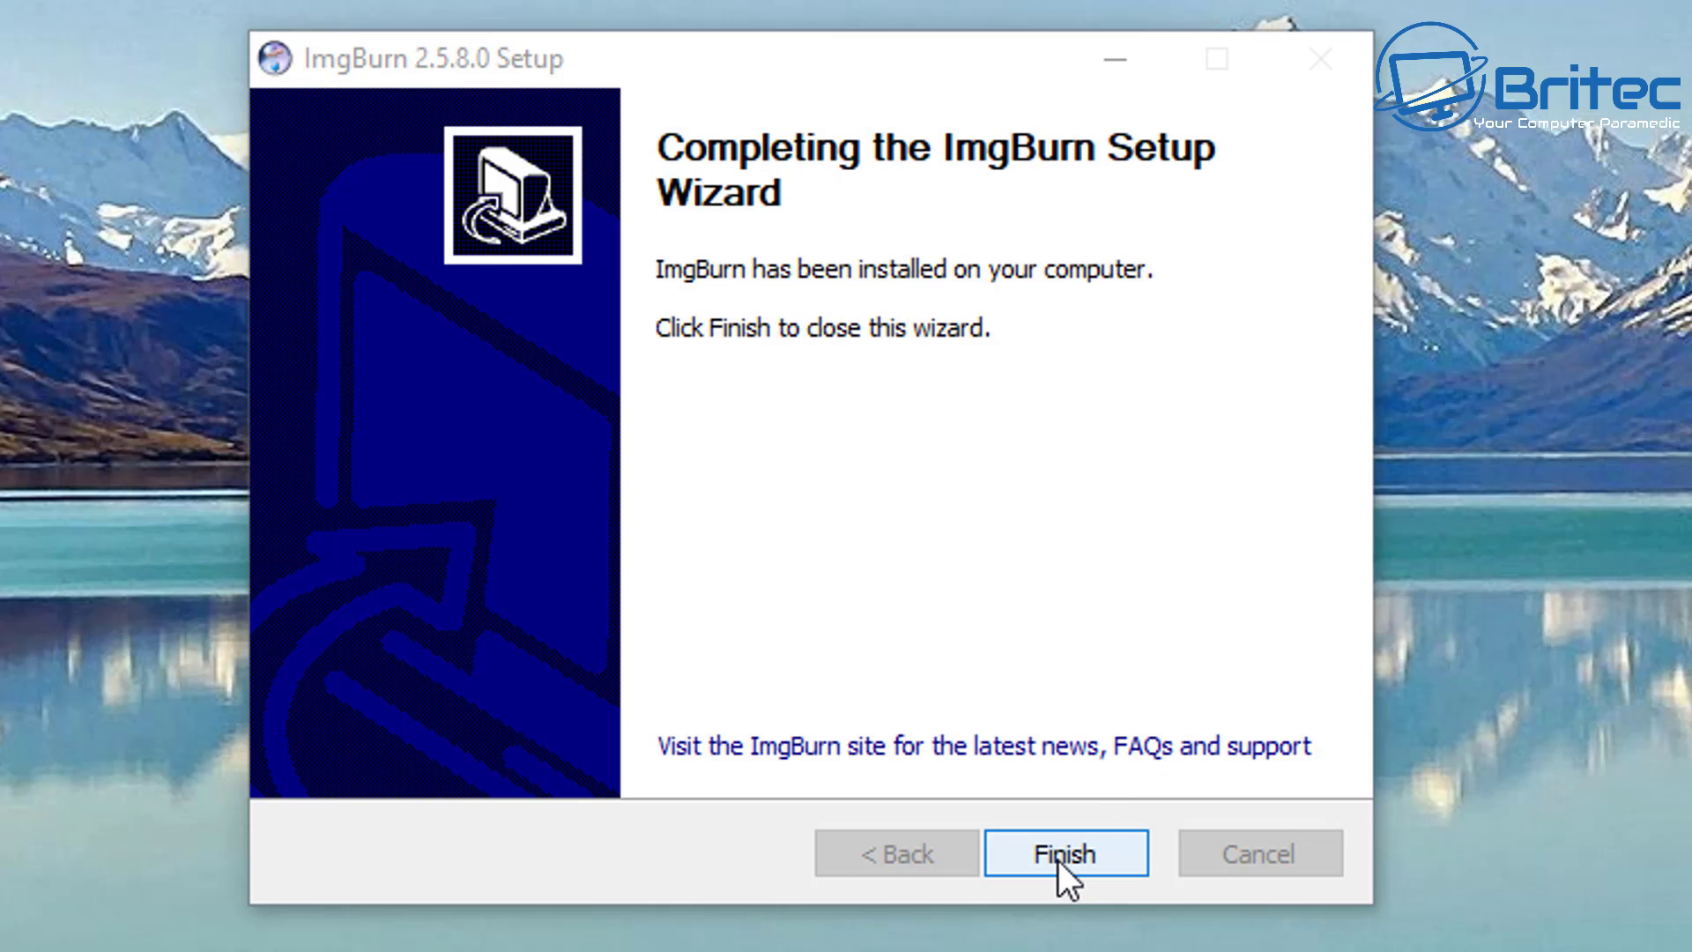
left_click(1058, 854)
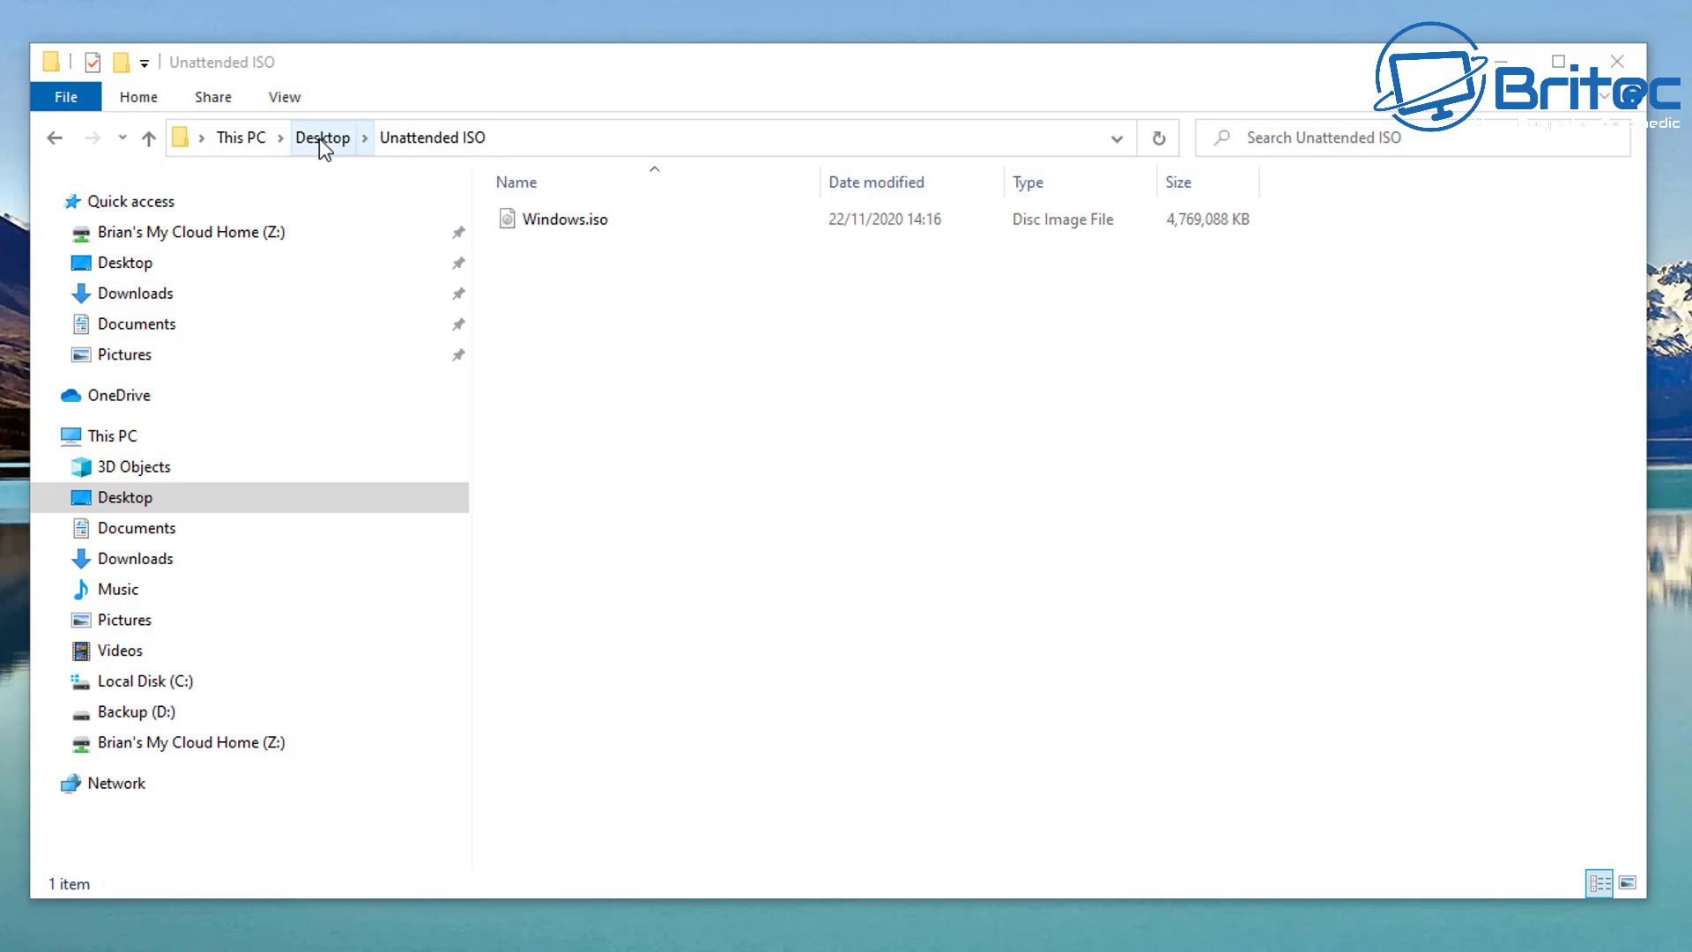
Step: Extract Windows.iso in the Unattended ISO folder into a Windows subfolder with 7-Zip, and dismiss the extraction report
right_click(579, 227)
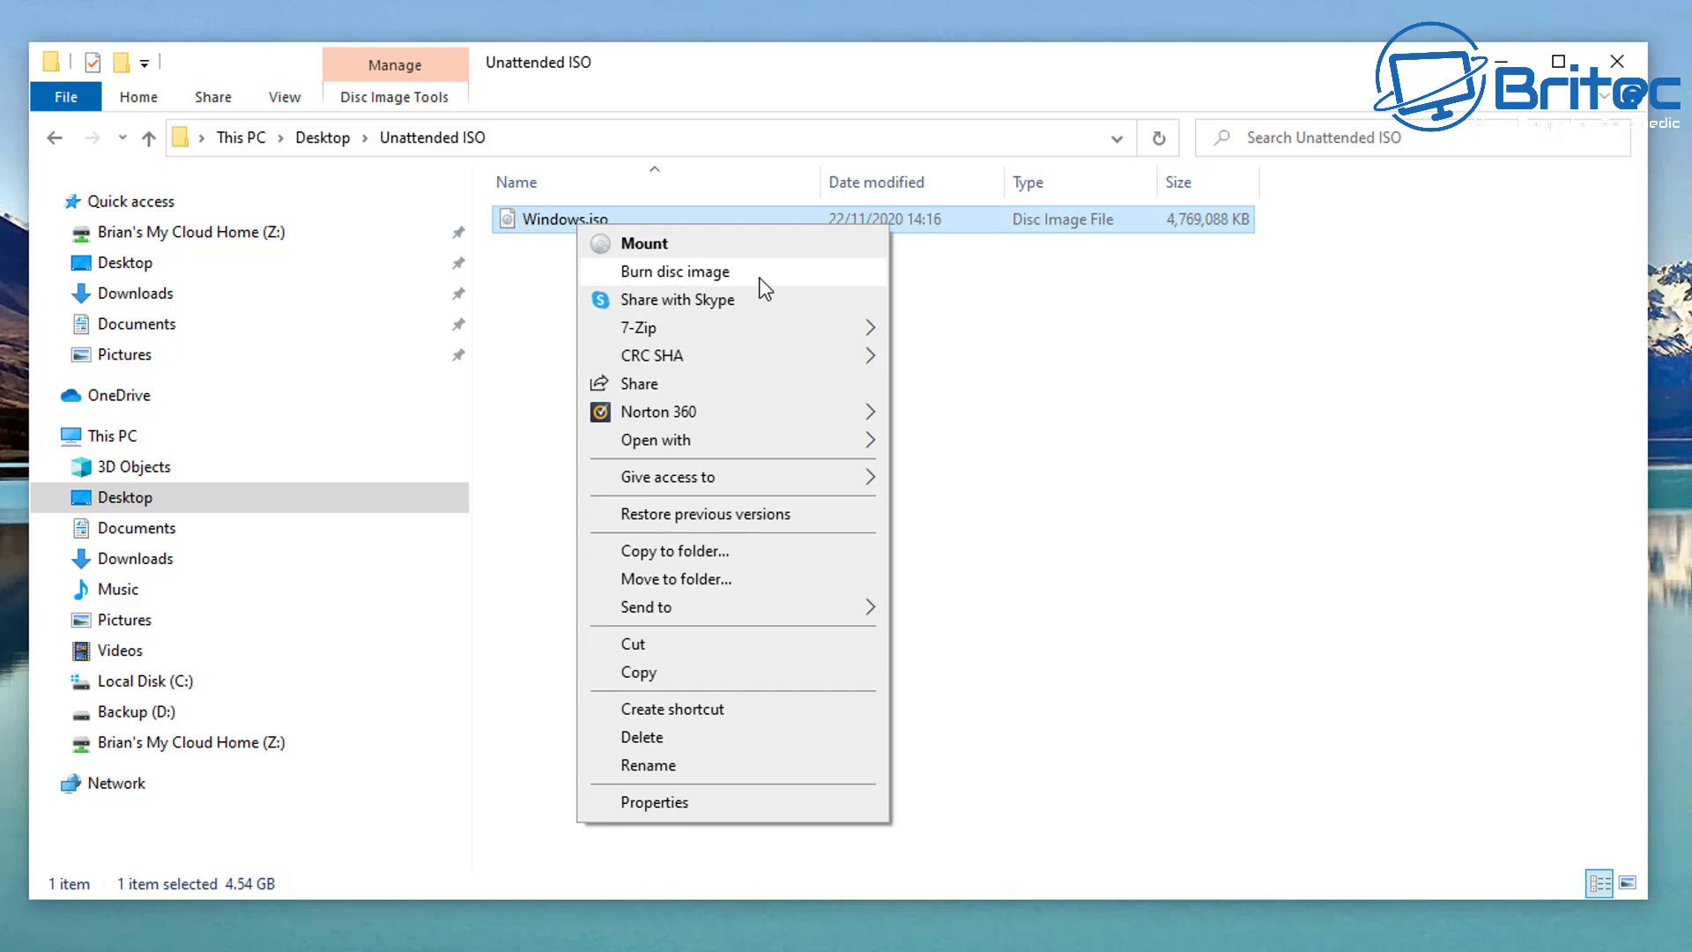
mouse_move(751, 327)
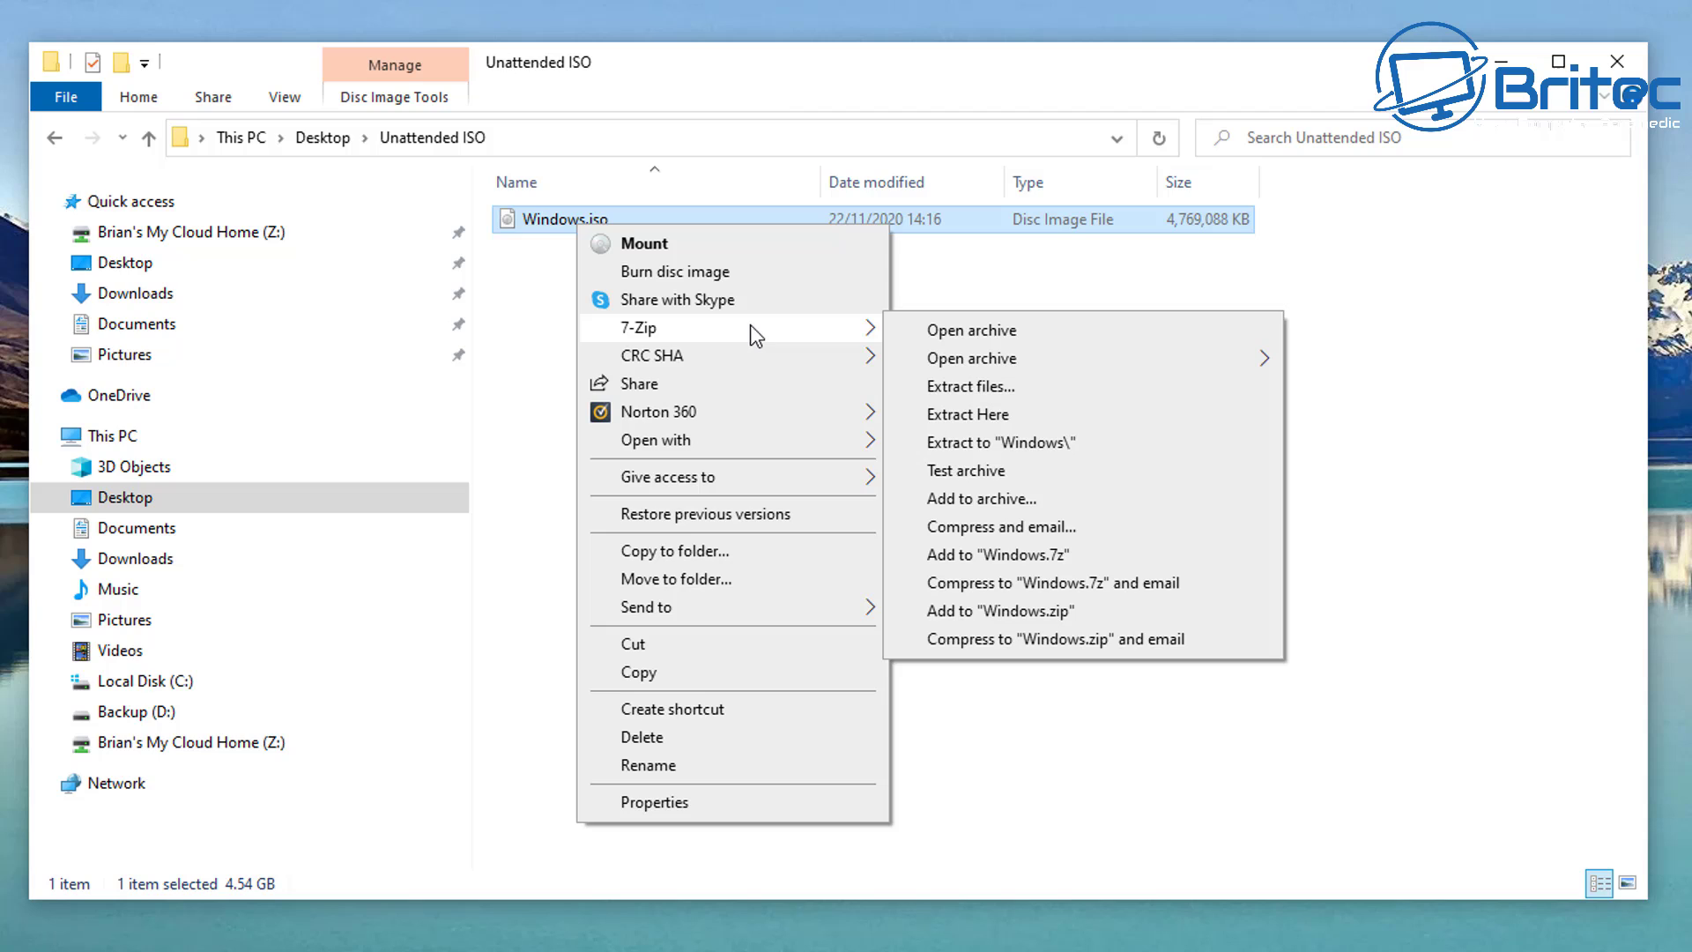
left_click(1026, 453)
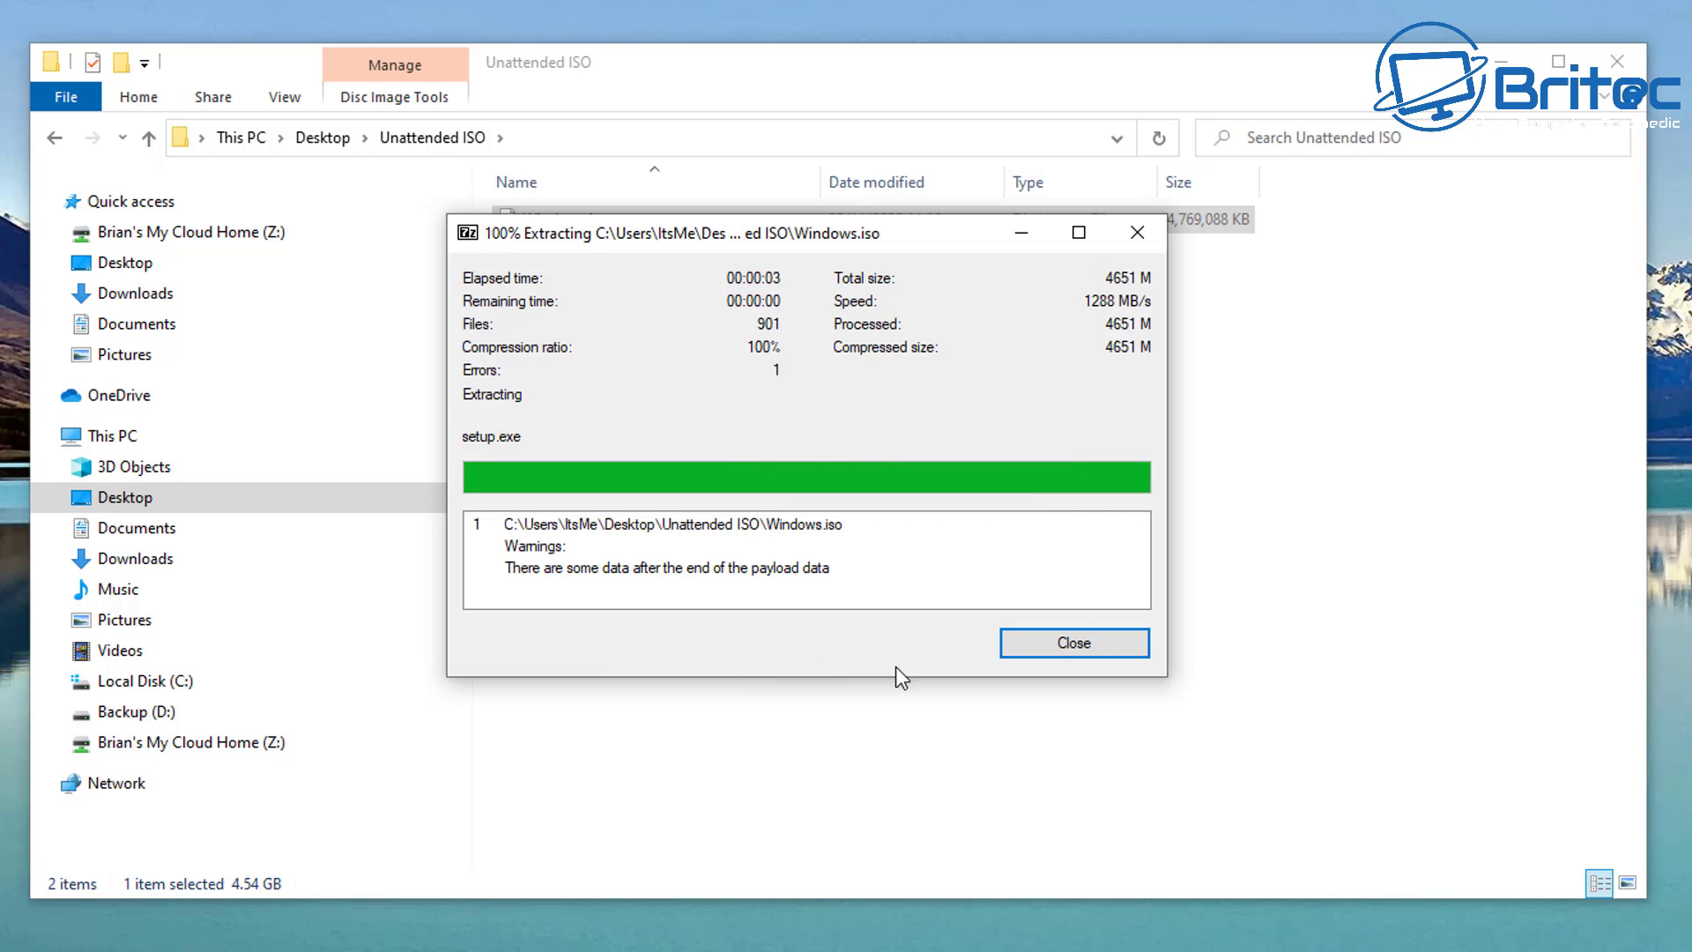
left_click(1078, 647)
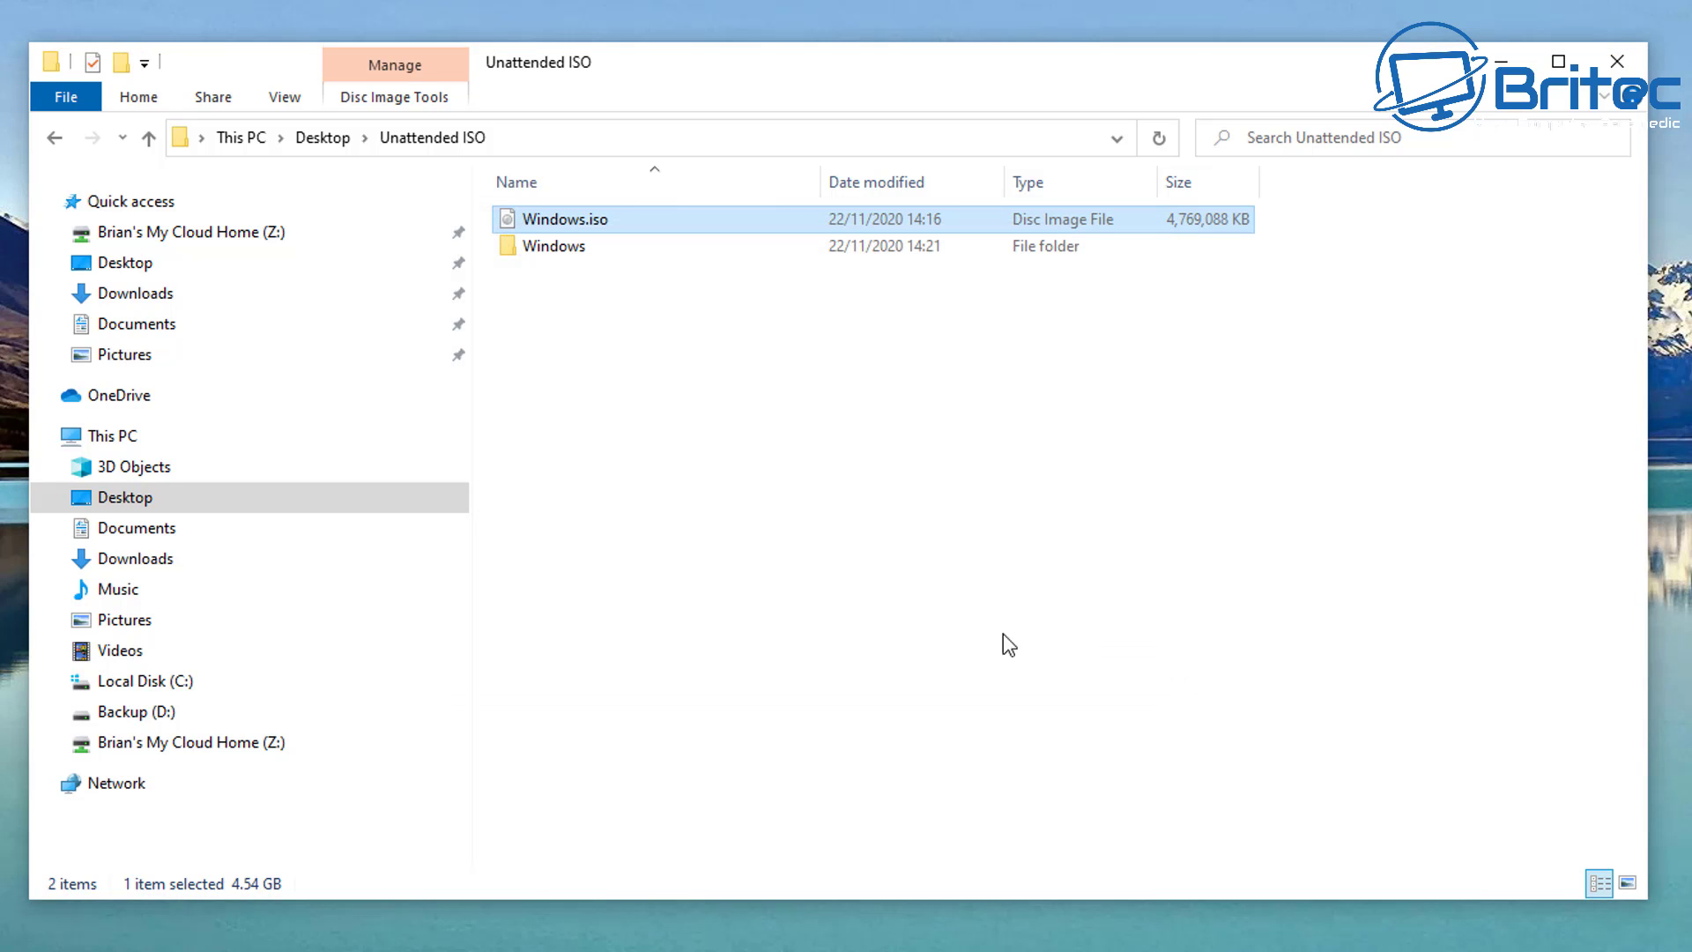
Step: Check the extracted Windows folder in Unattended ISO, rename it "Unattended install Windows 10" and open it
double_click(552, 252)
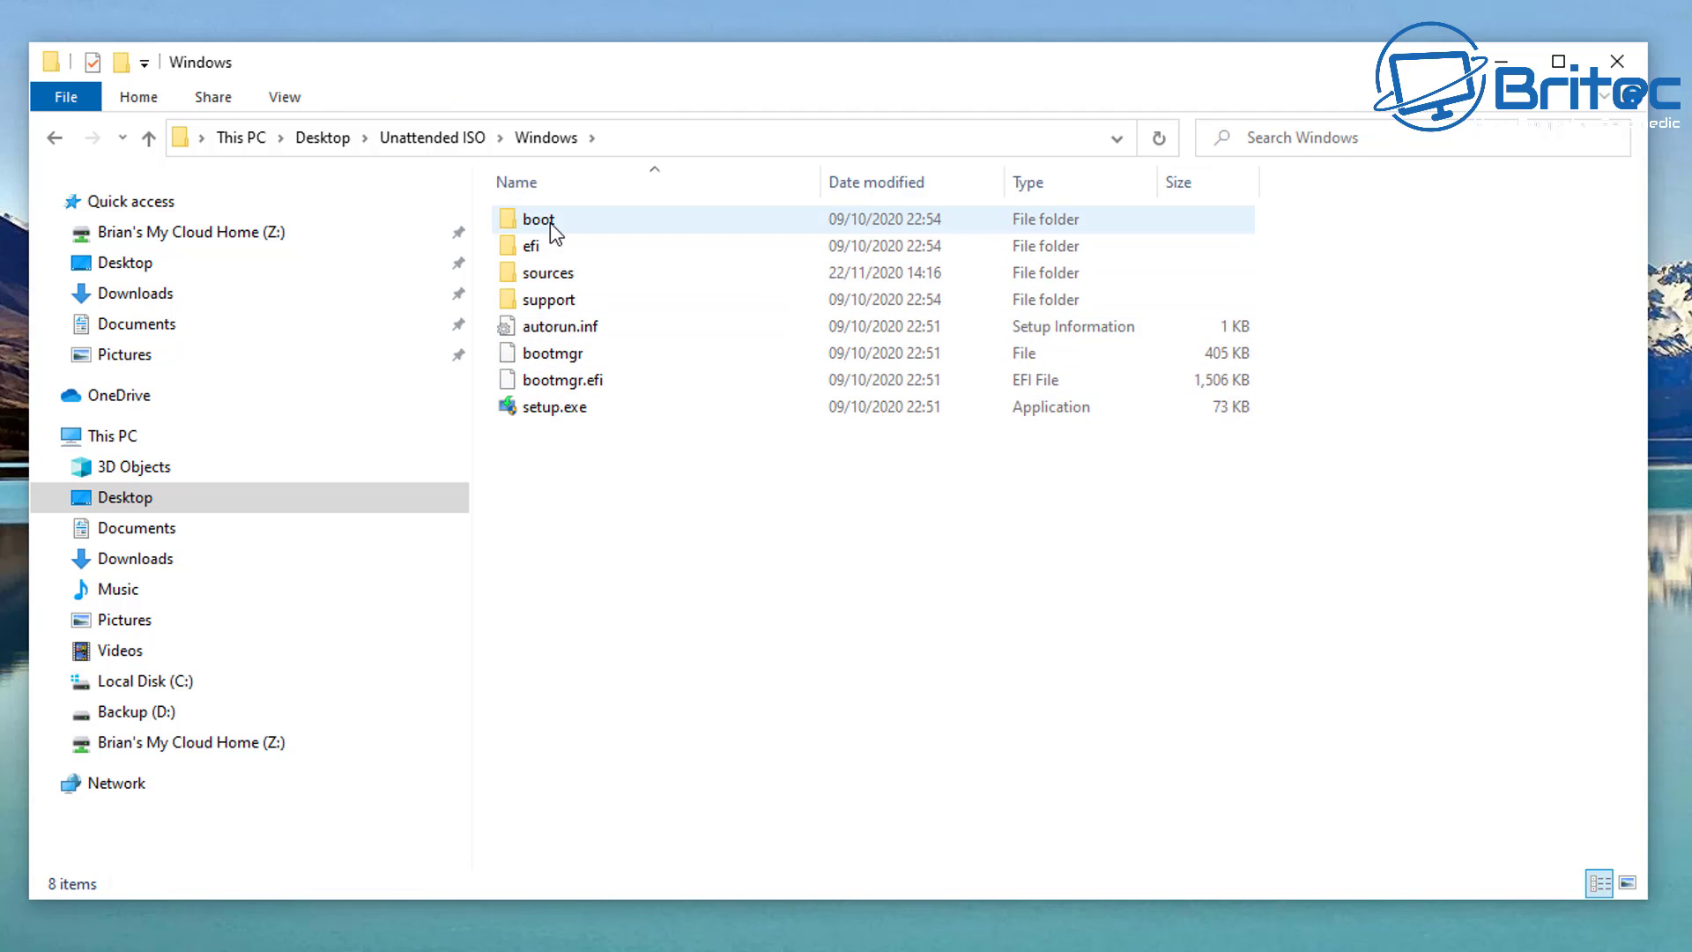
left_click(56, 136)
left_click(562, 219)
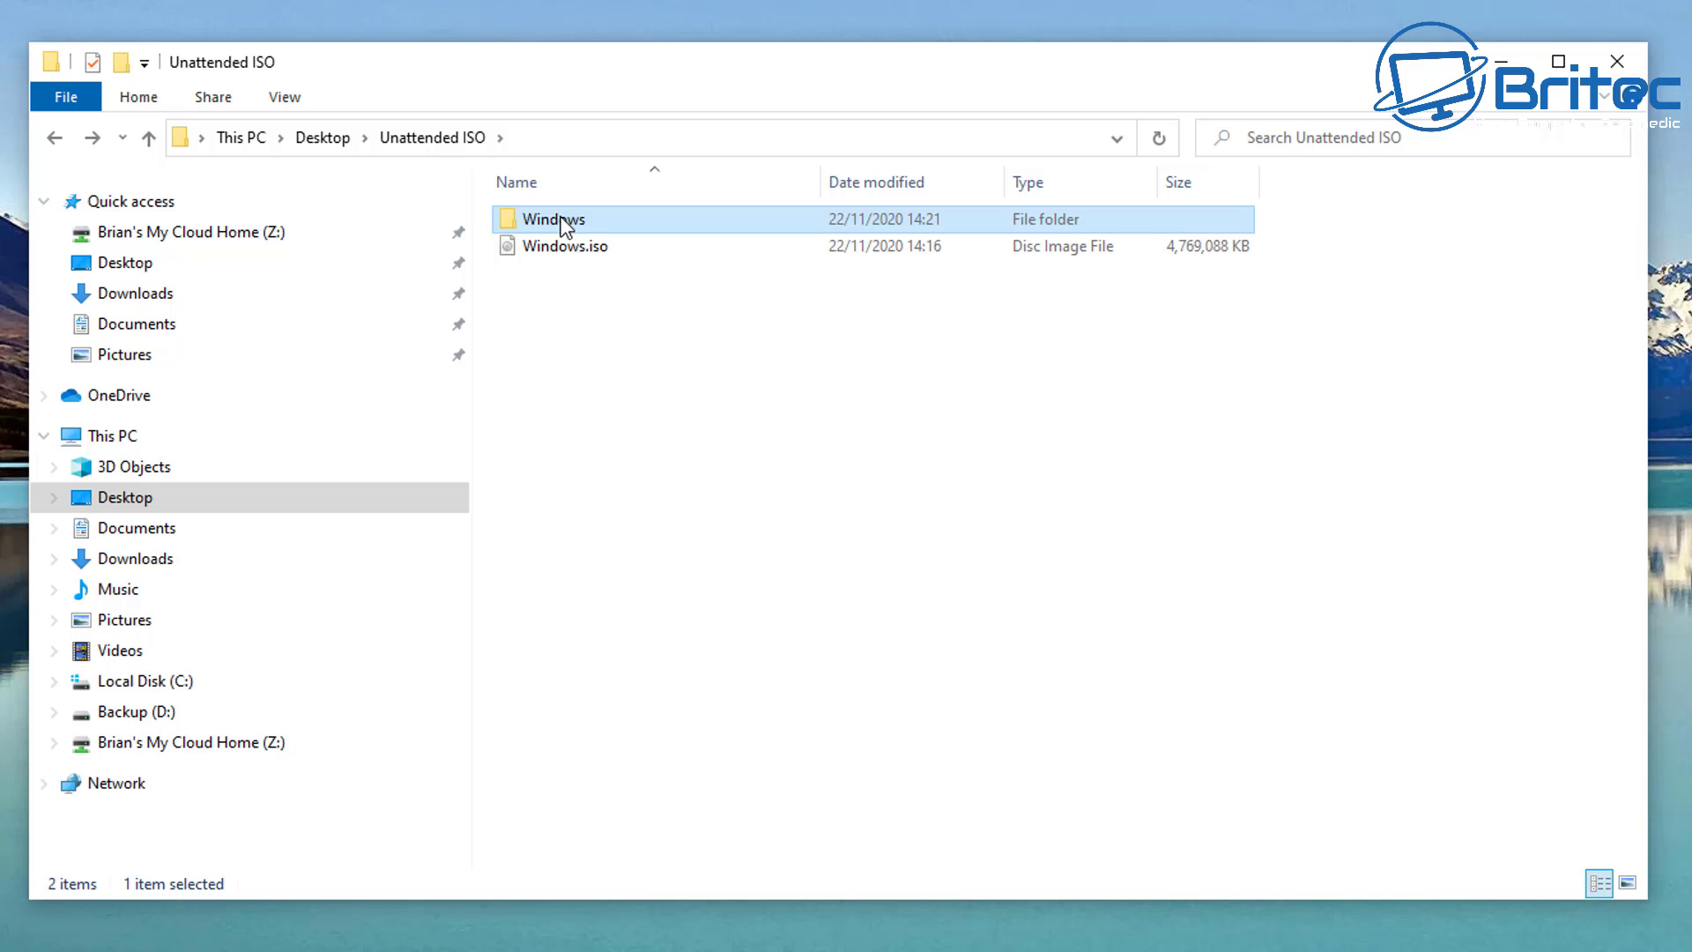
right_click(562, 217)
left_click(706, 908)
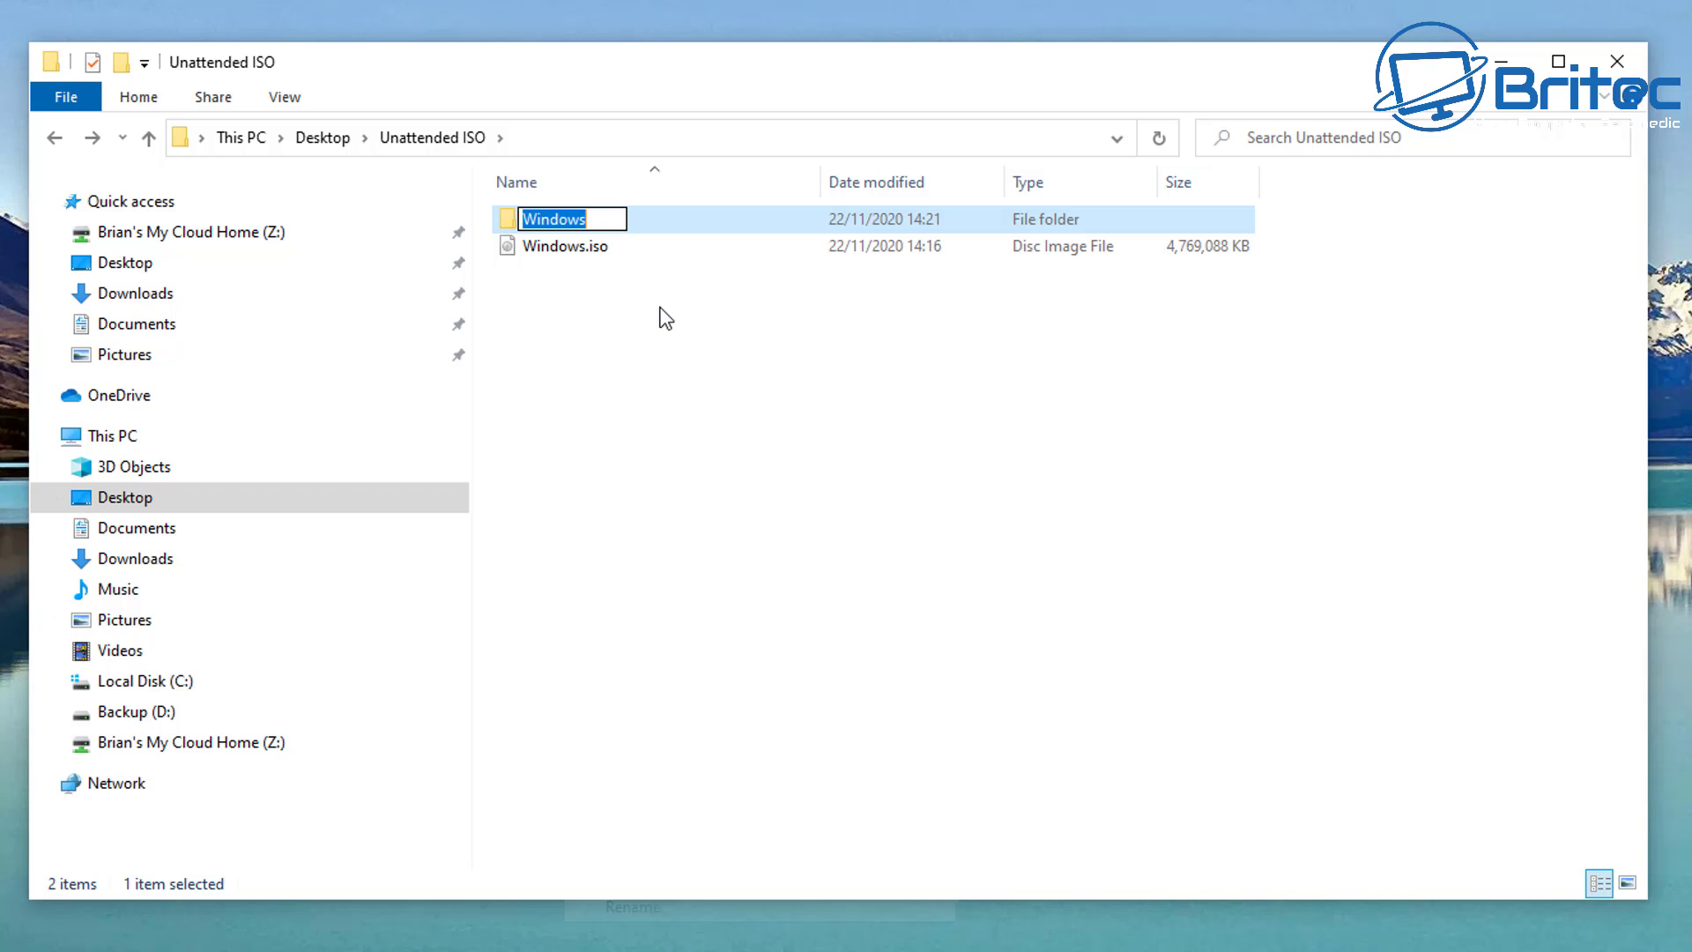
right_click(576, 218)
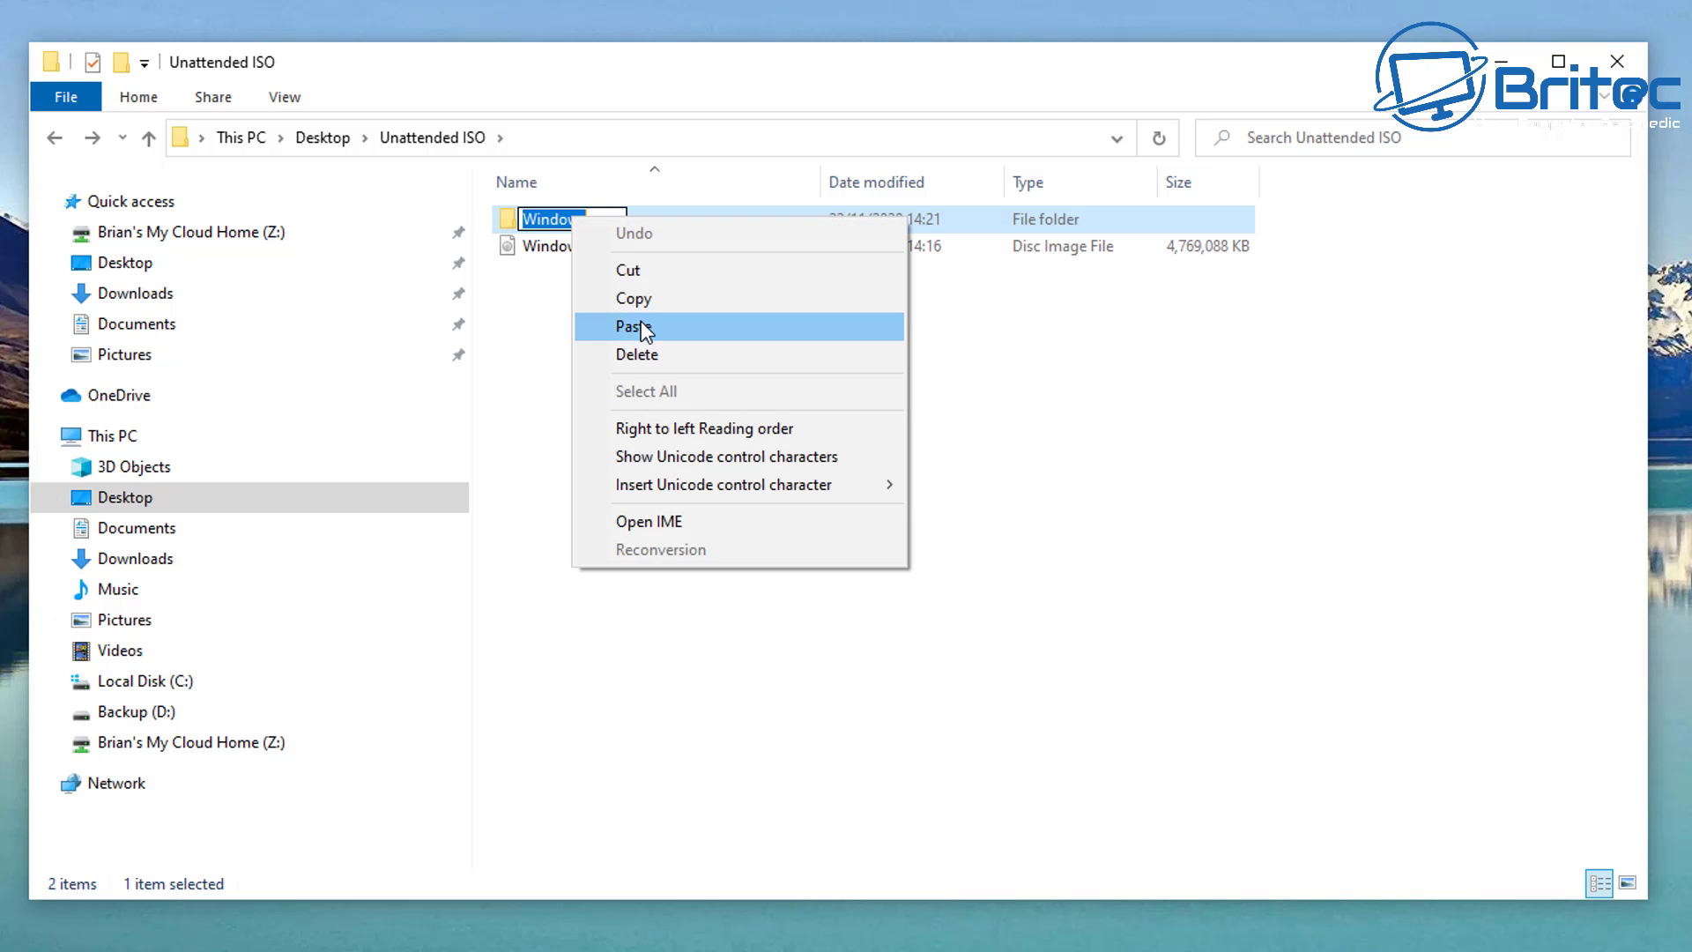
left_click(642, 326)
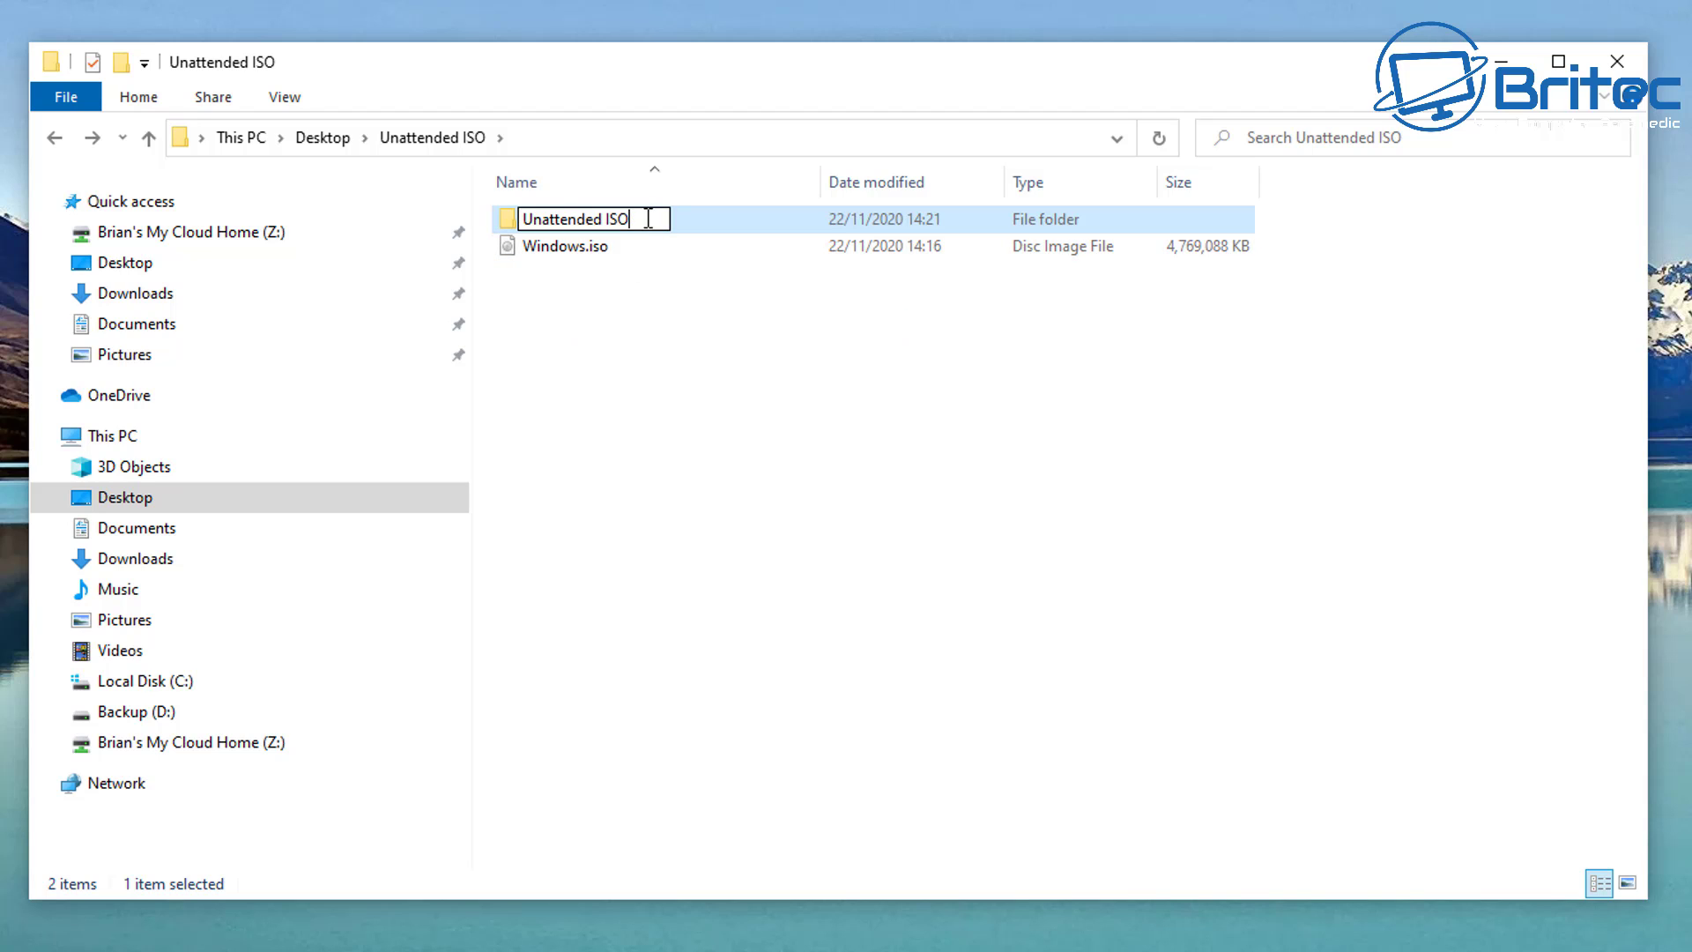
key("BackSpace")
key("BackSpace")
key("BackSpace")
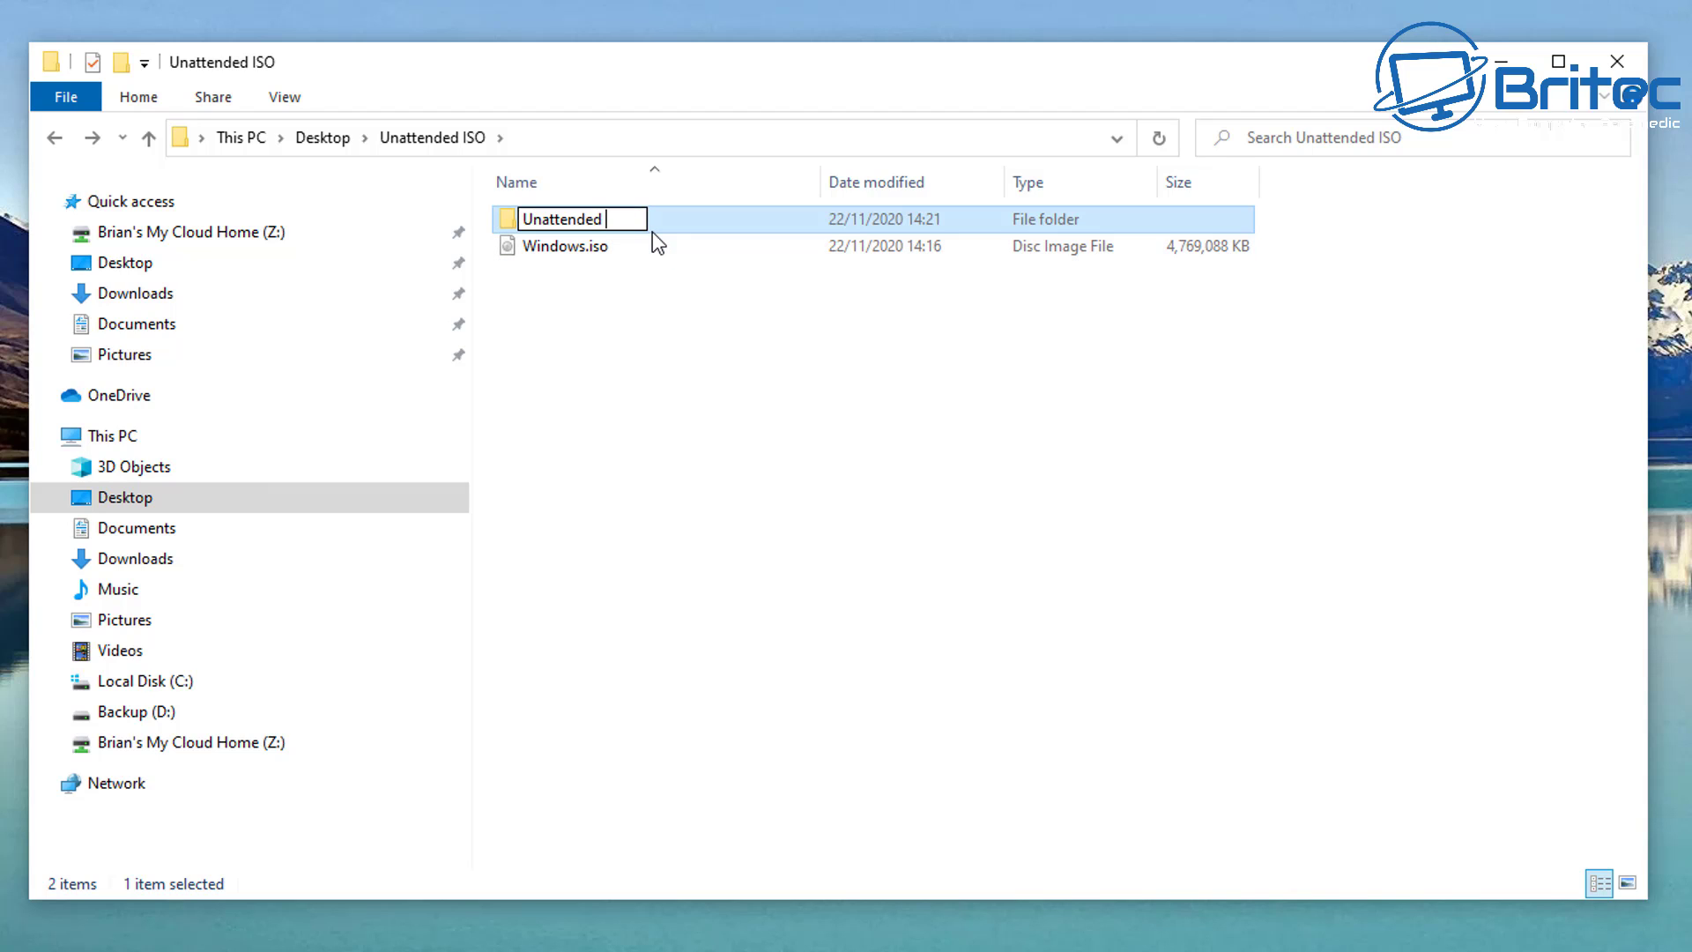
type("Windows 10")
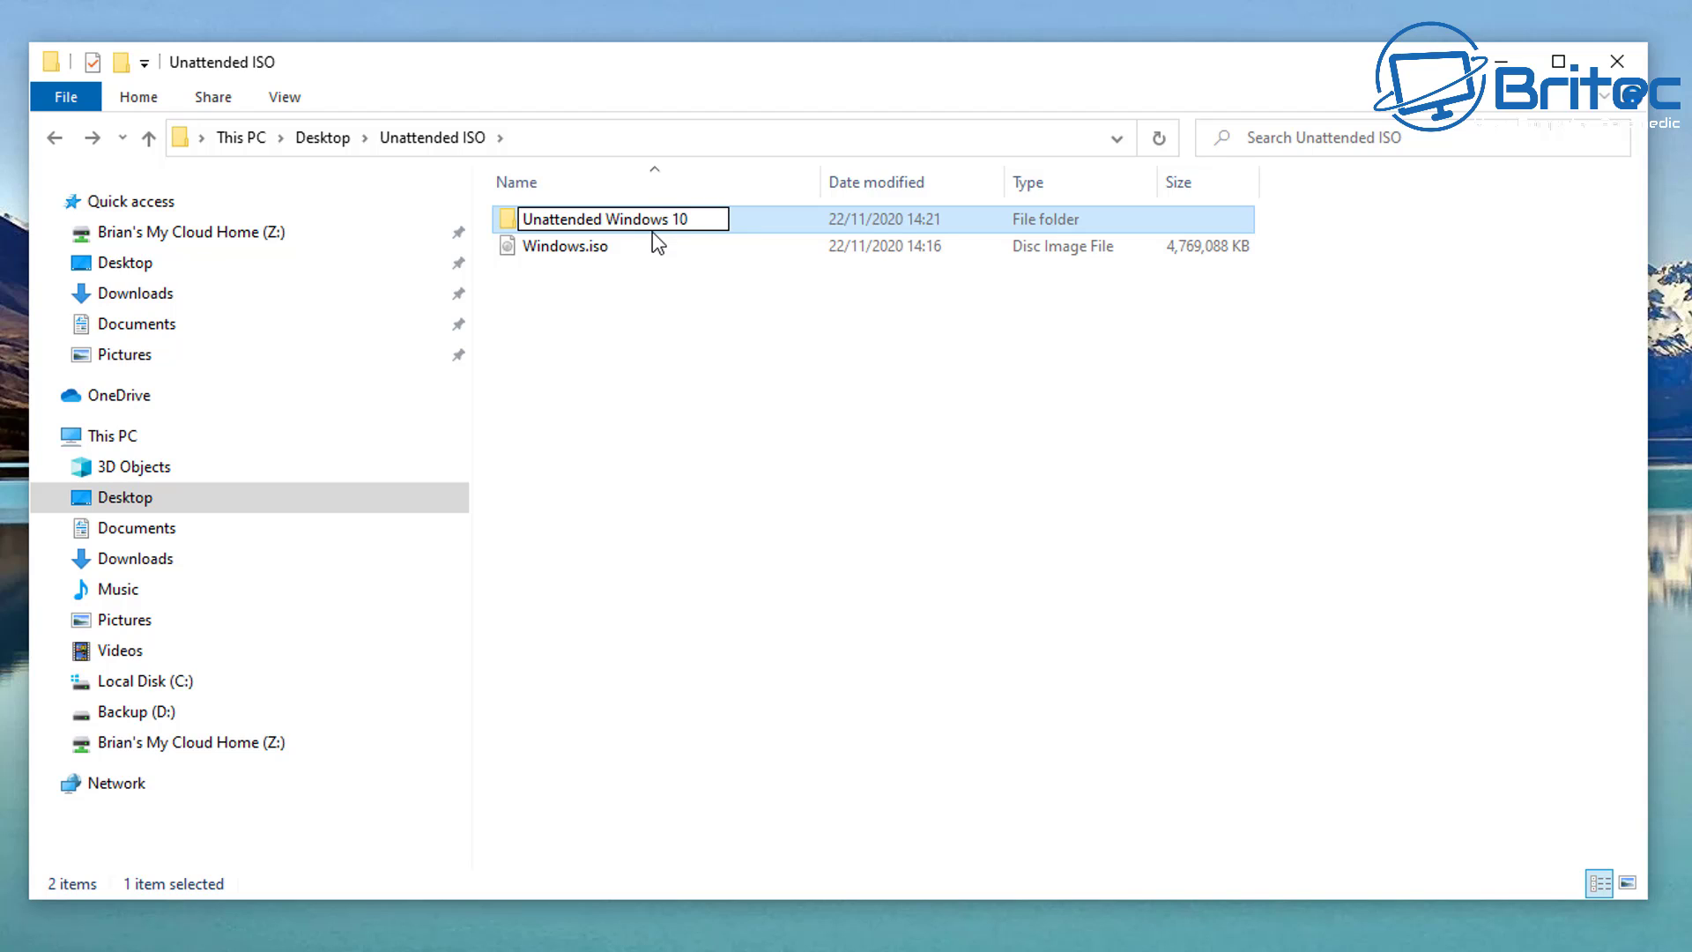
left_click(607, 219)
type("insta")
type("ll")
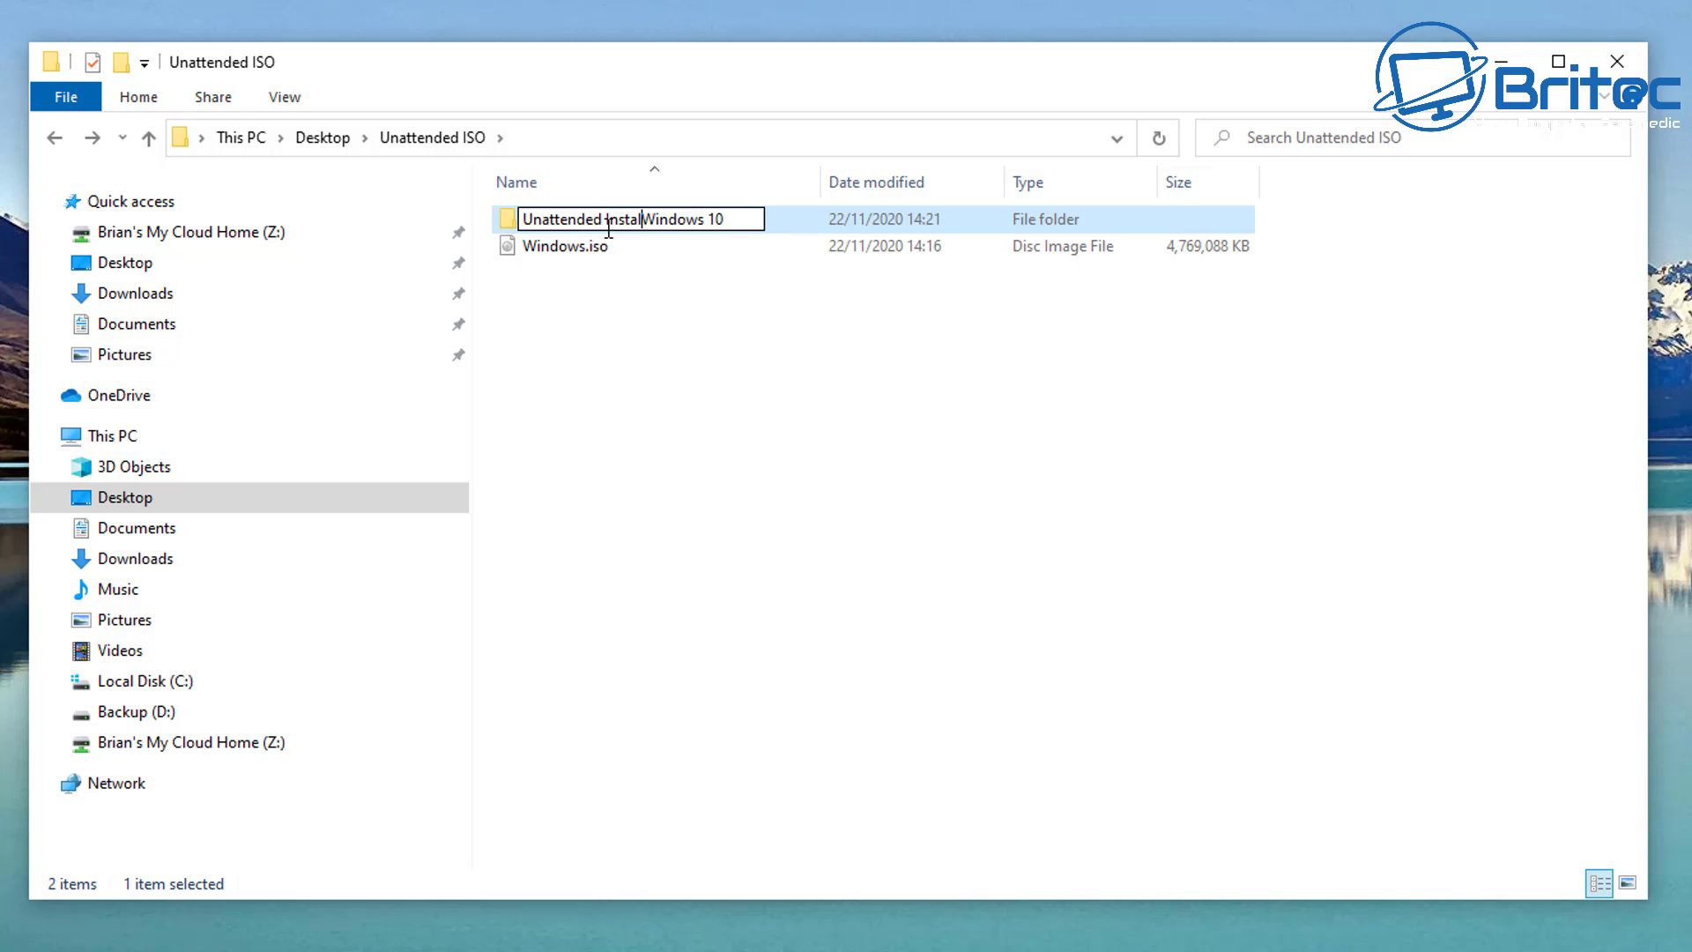
left_click(657, 325)
left_click(658, 220)
double_click(661, 220)
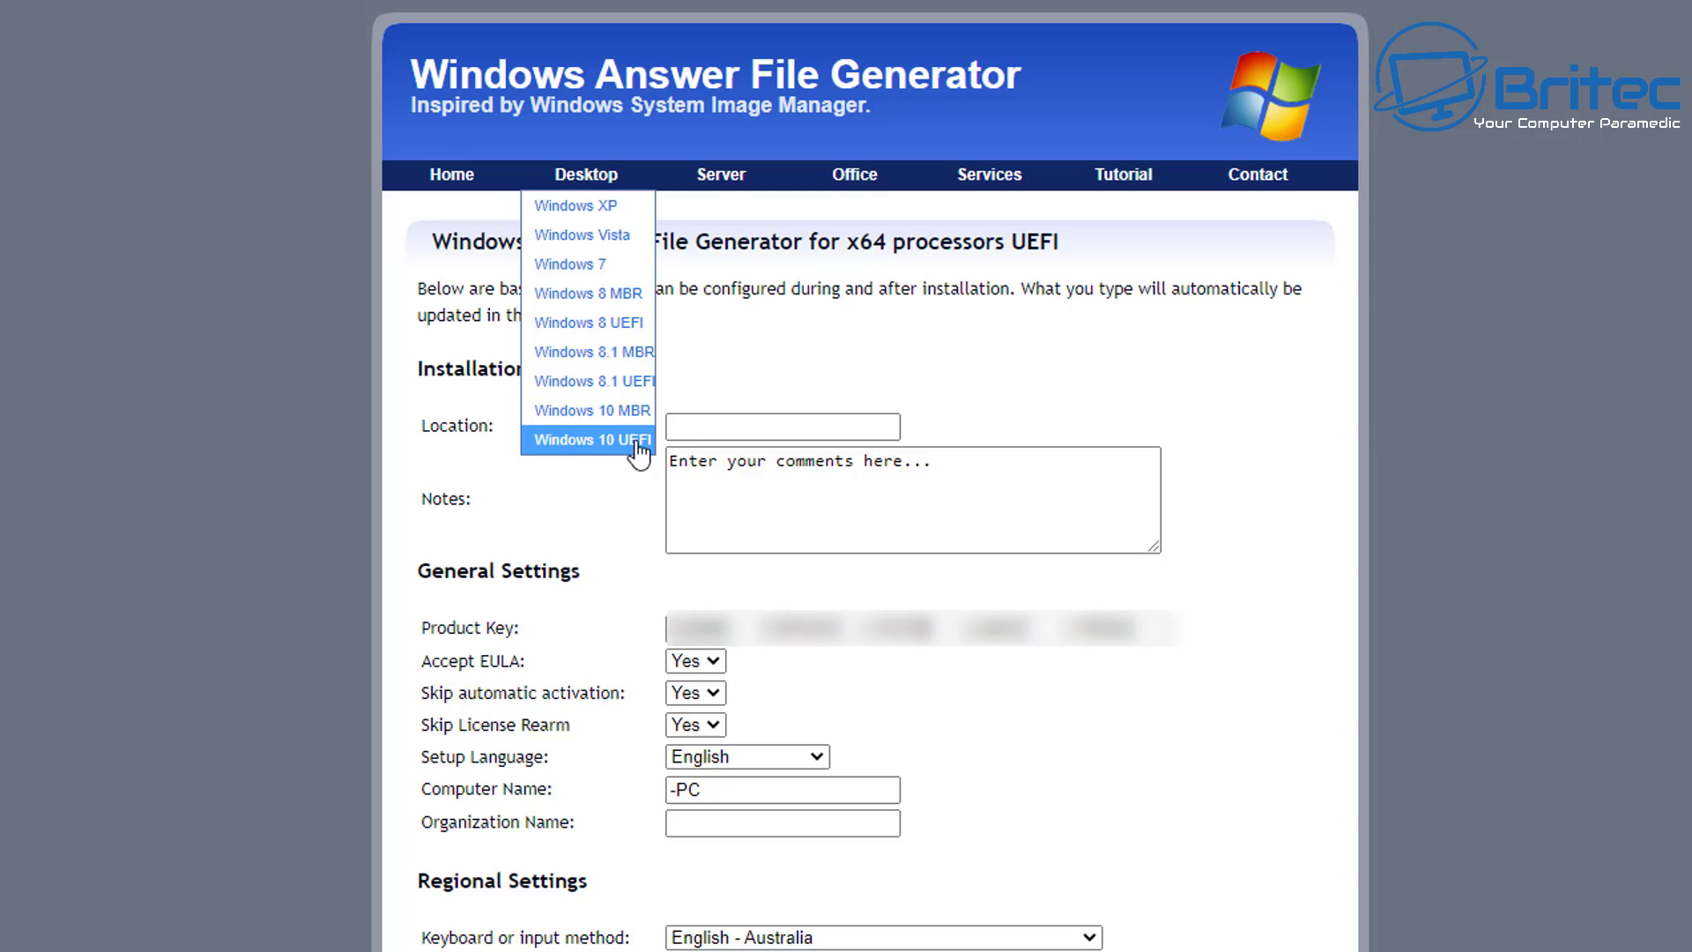
Step: On the Windows Answer File Generator site, find the Windows 10 UEFI form and enter U.K as the location
mouse_move(590, 186)
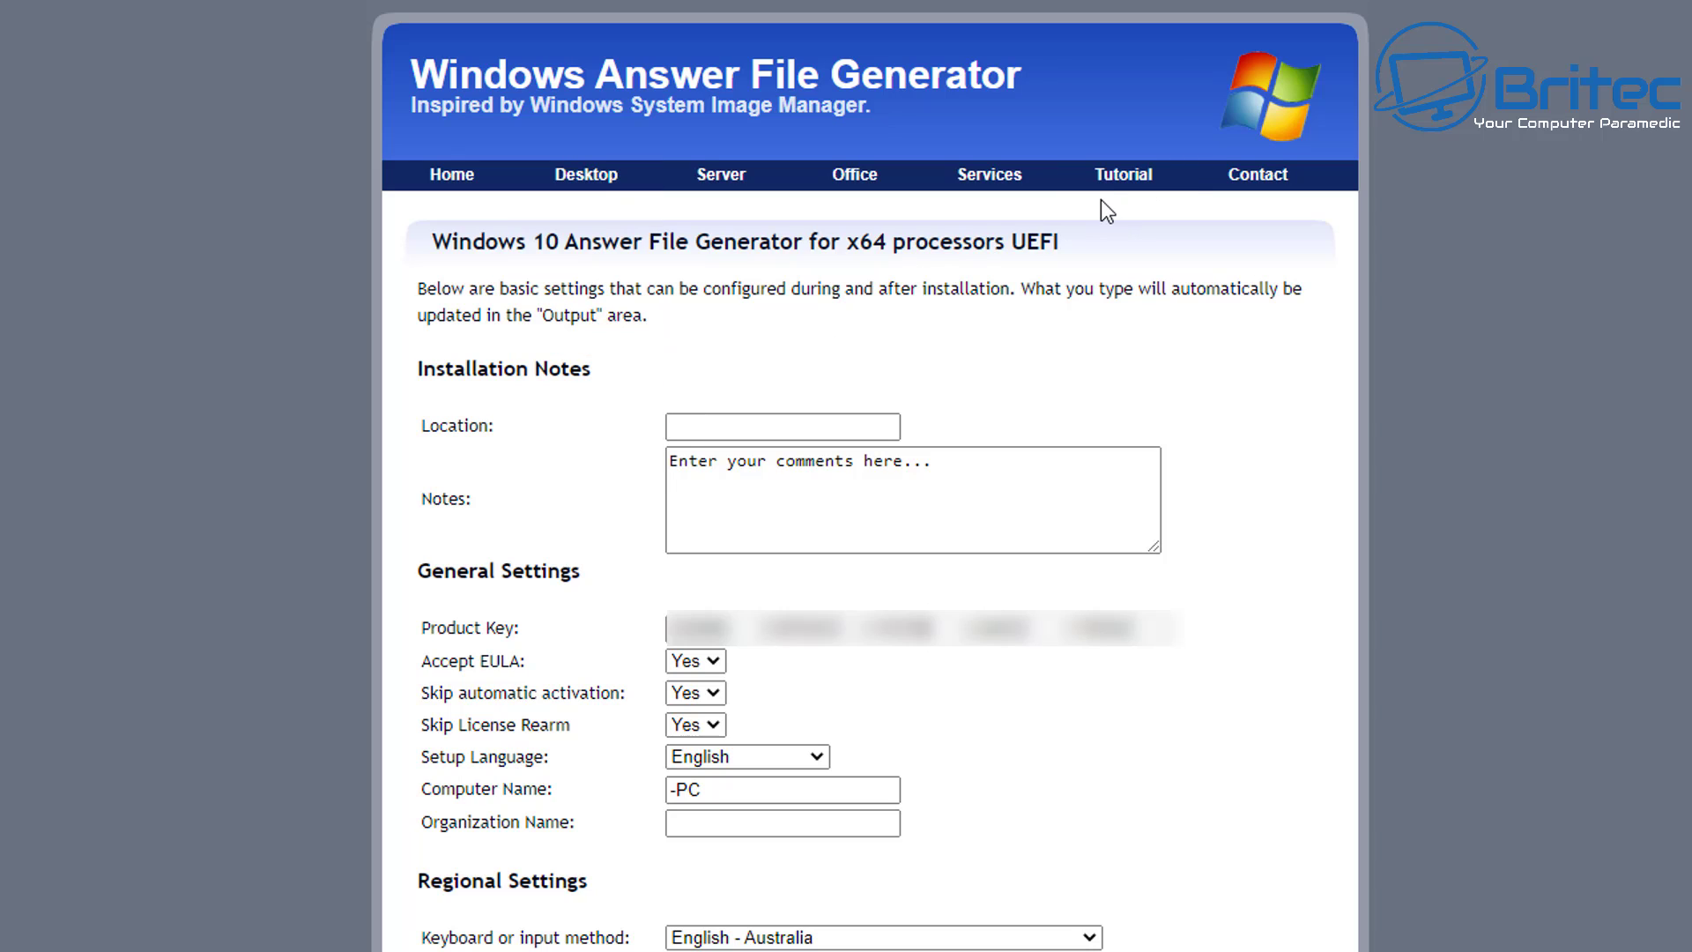
left_click(680, 426)
type("U.K")
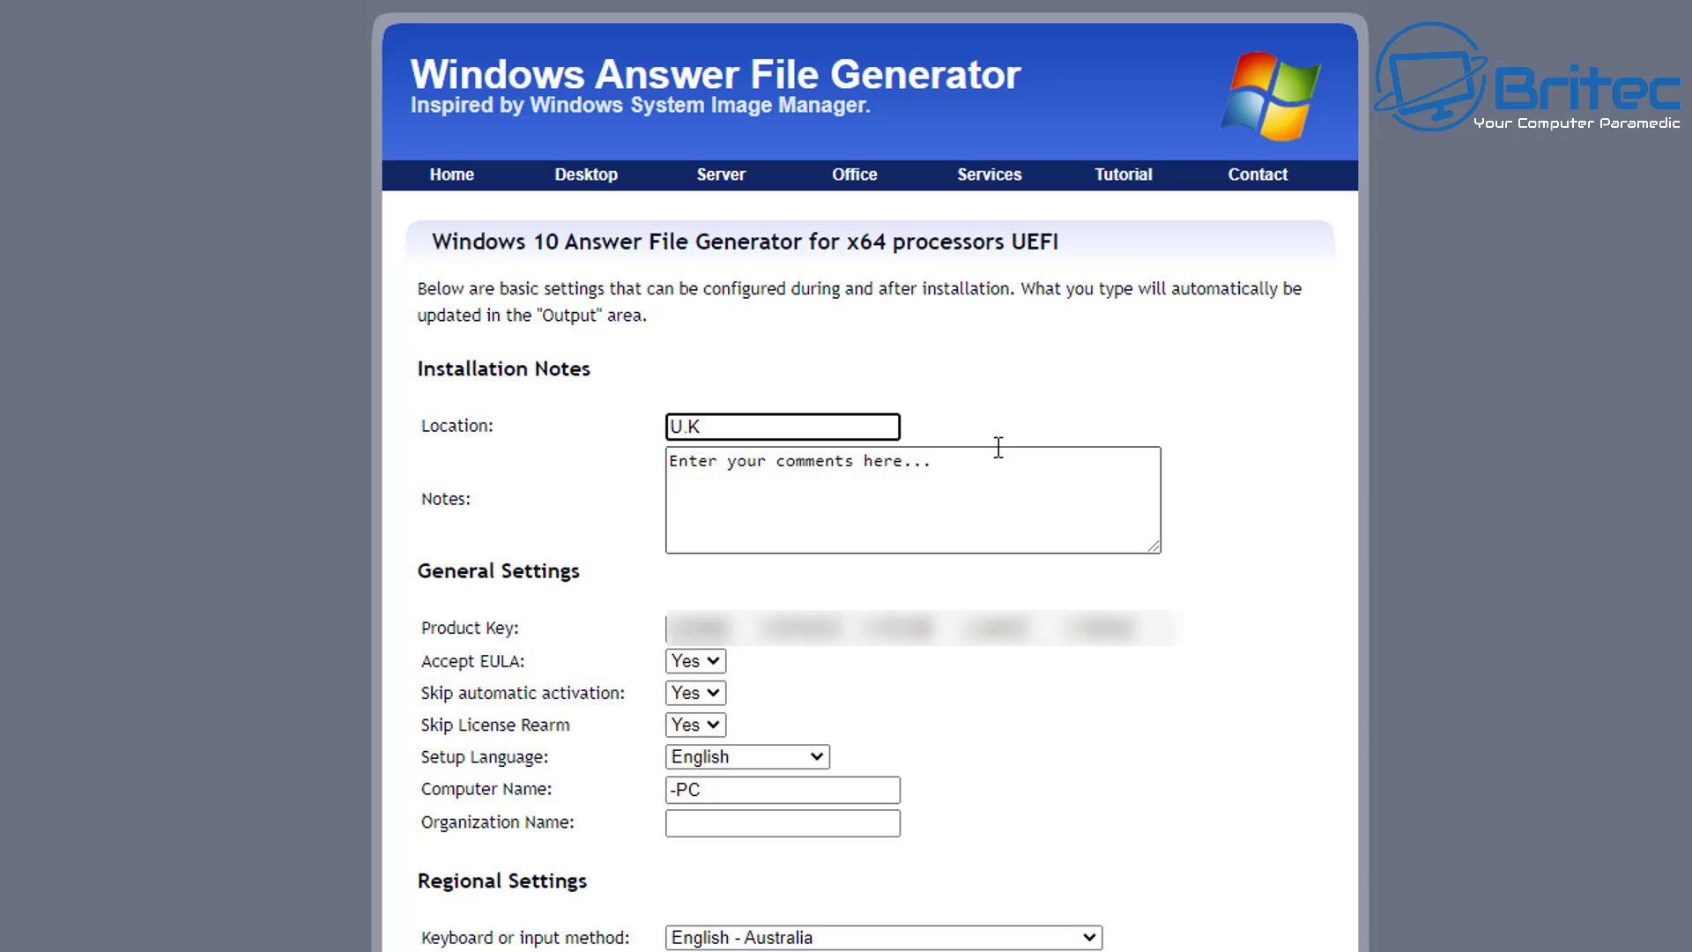
left_click(707, 484)
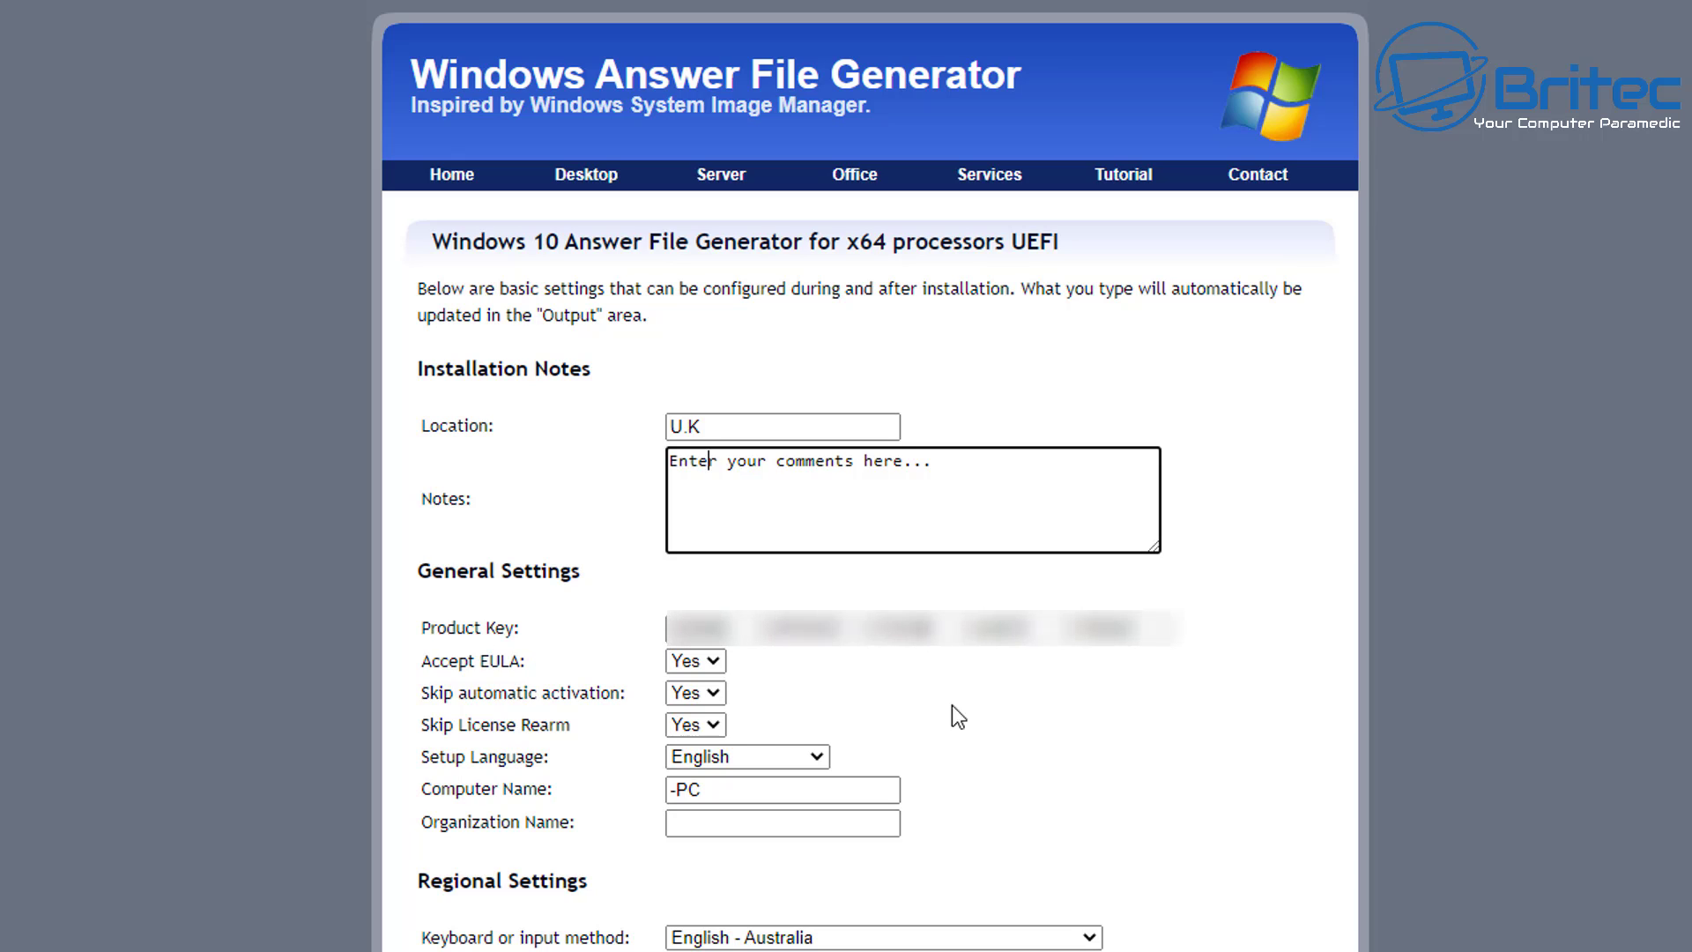
Step: Set Skip automatic activation to No, and return it to Yes
left_click(714, 693)
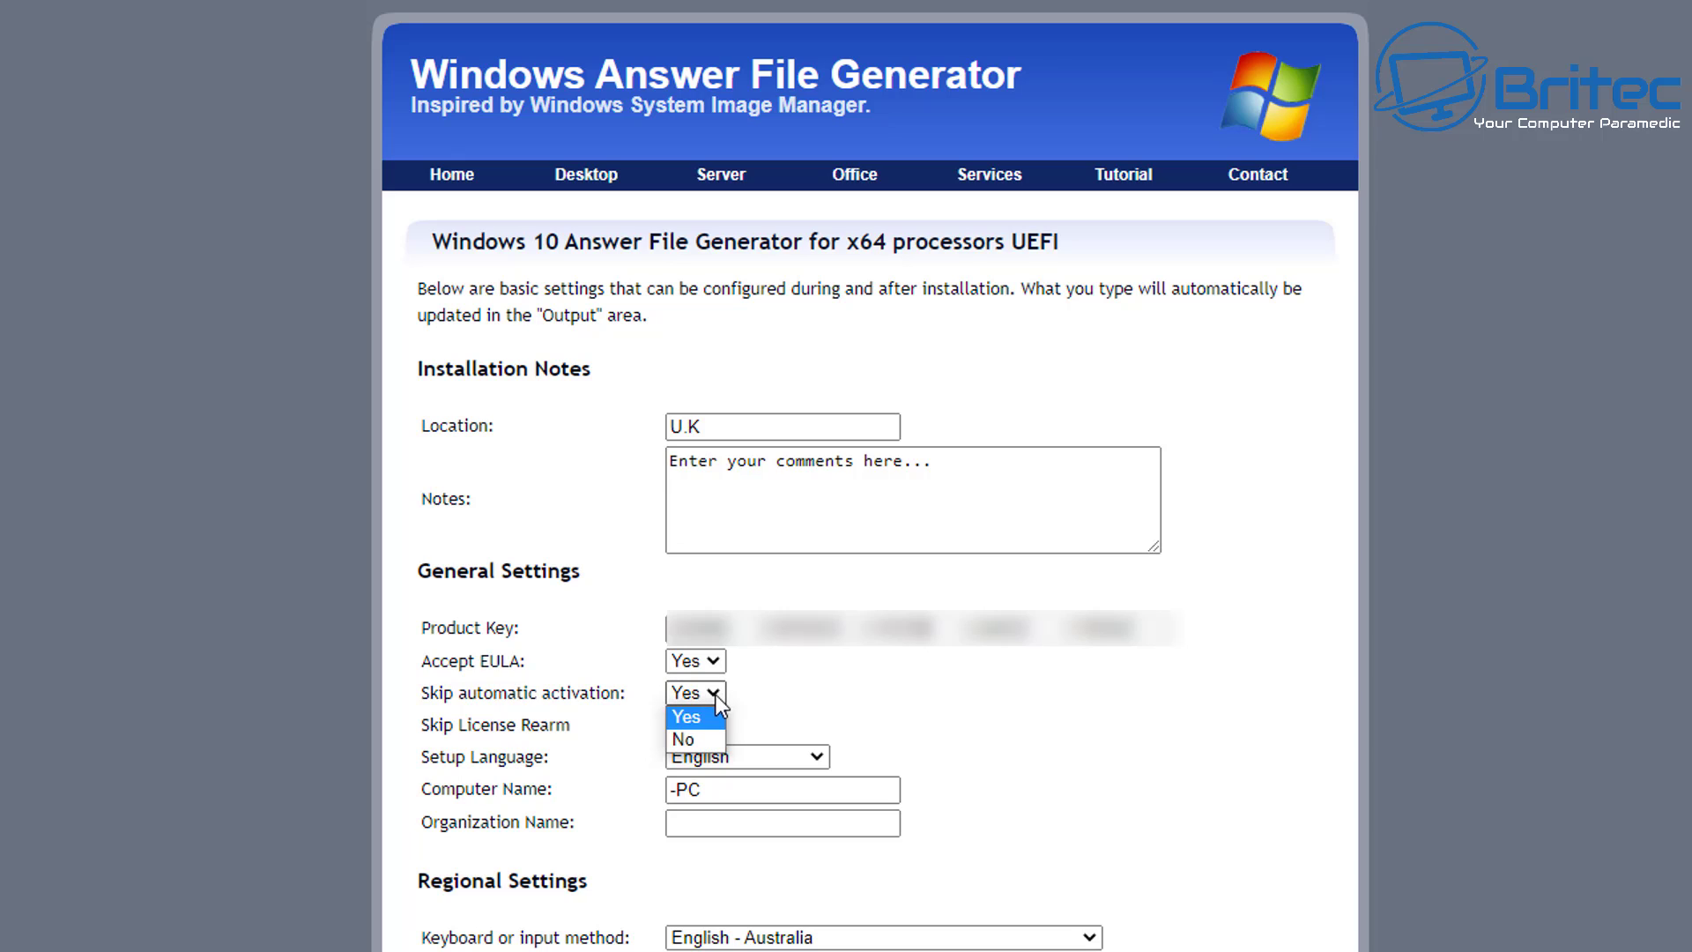
left_click(701, 737)
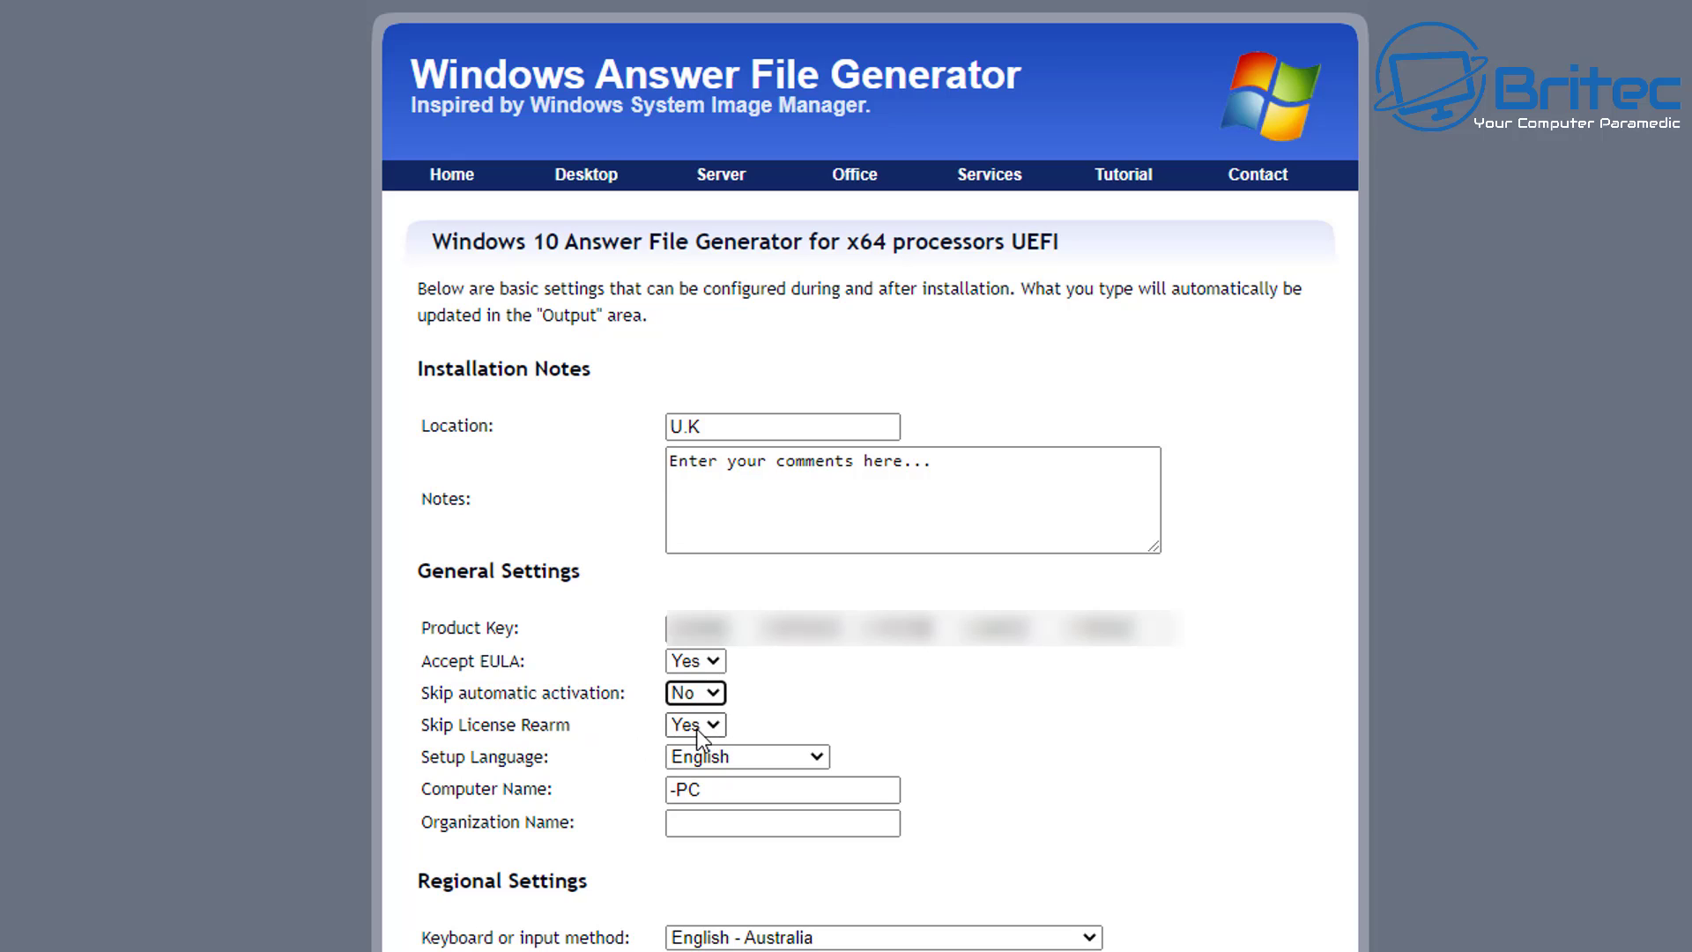
left_click(715, 695)
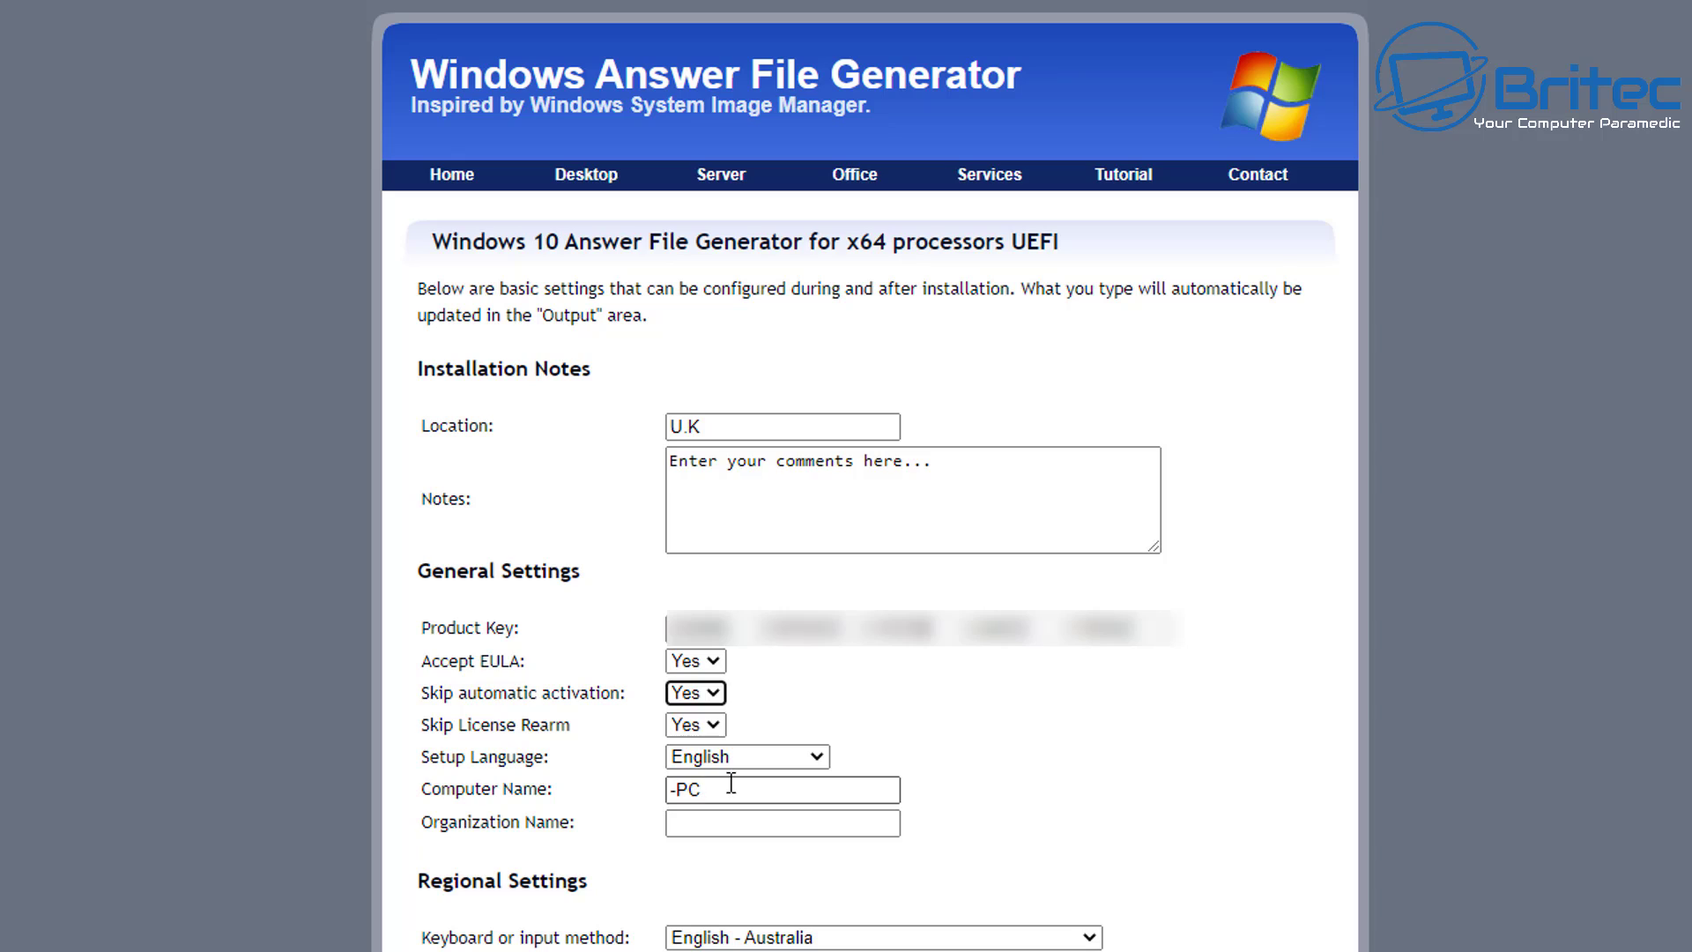
Step: Enter MainPC as the computer name in the general settings
left_click_drag(724, 789, 646, 797)
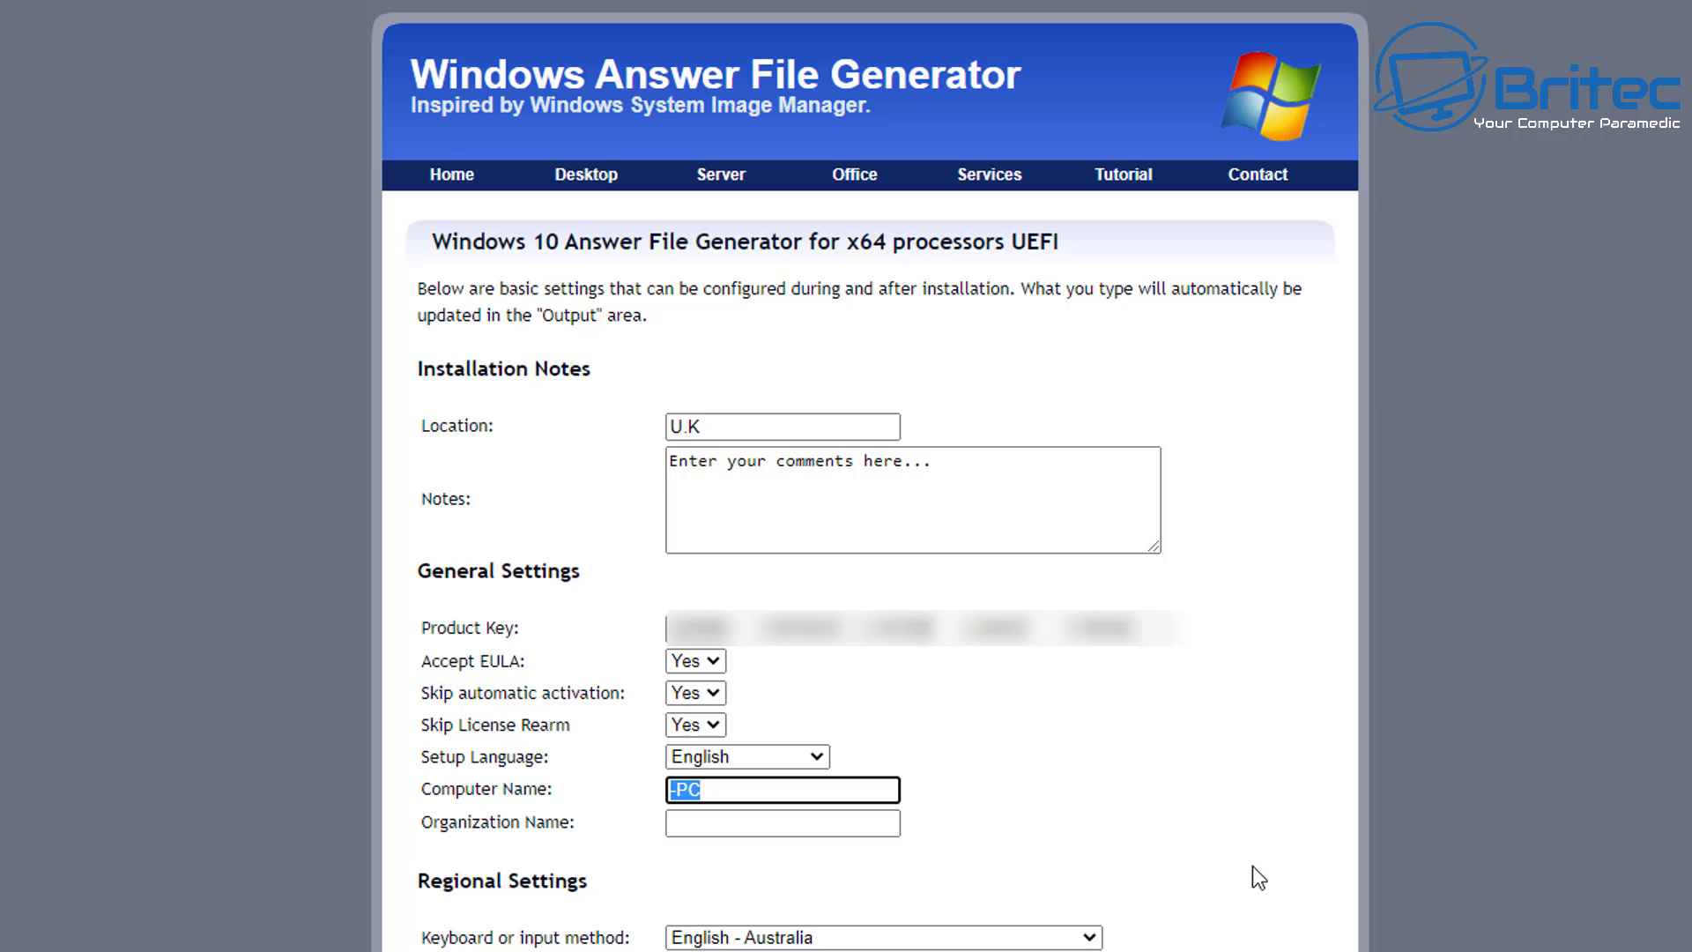
type("Main")
type("PC")
Step: Set the computer name to OfficePC and the organization name to Britec
left_click_drag(772, 790, 589, 785)
type("Office")
key("BackSpace")
key("BackSpace")
key("BackSpace")
key("BackSpace")
key("BackSpace")
key("BackSpace")
type("OfficePC")
left_click(1073, 790)
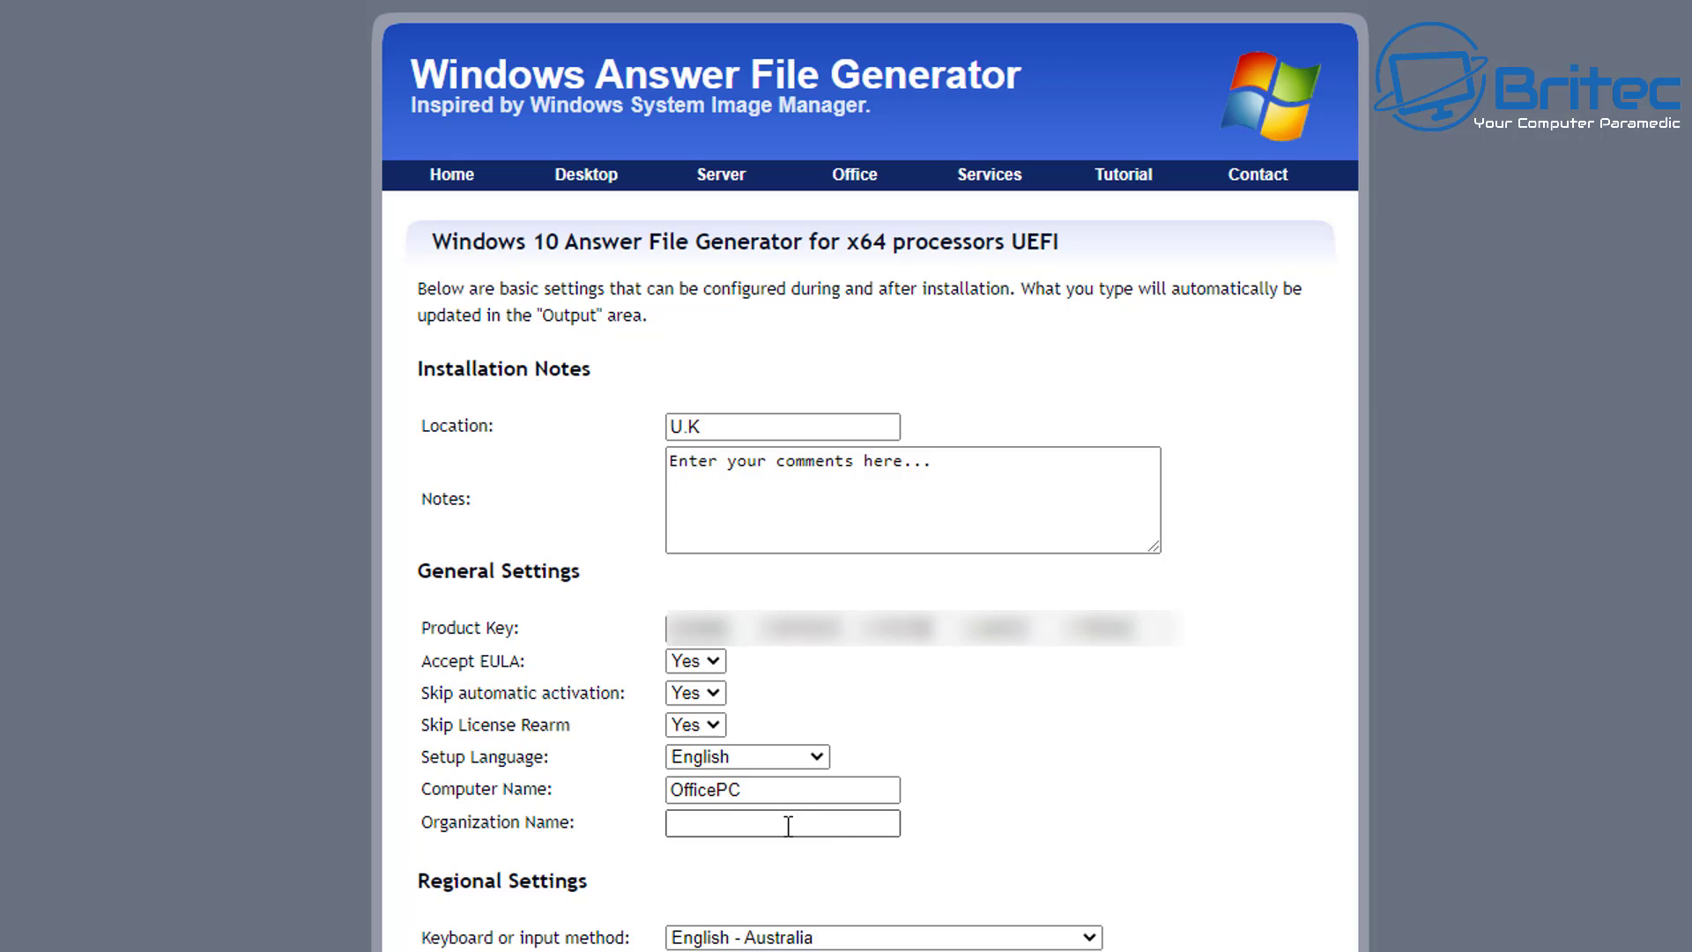
left_click(704, 830)
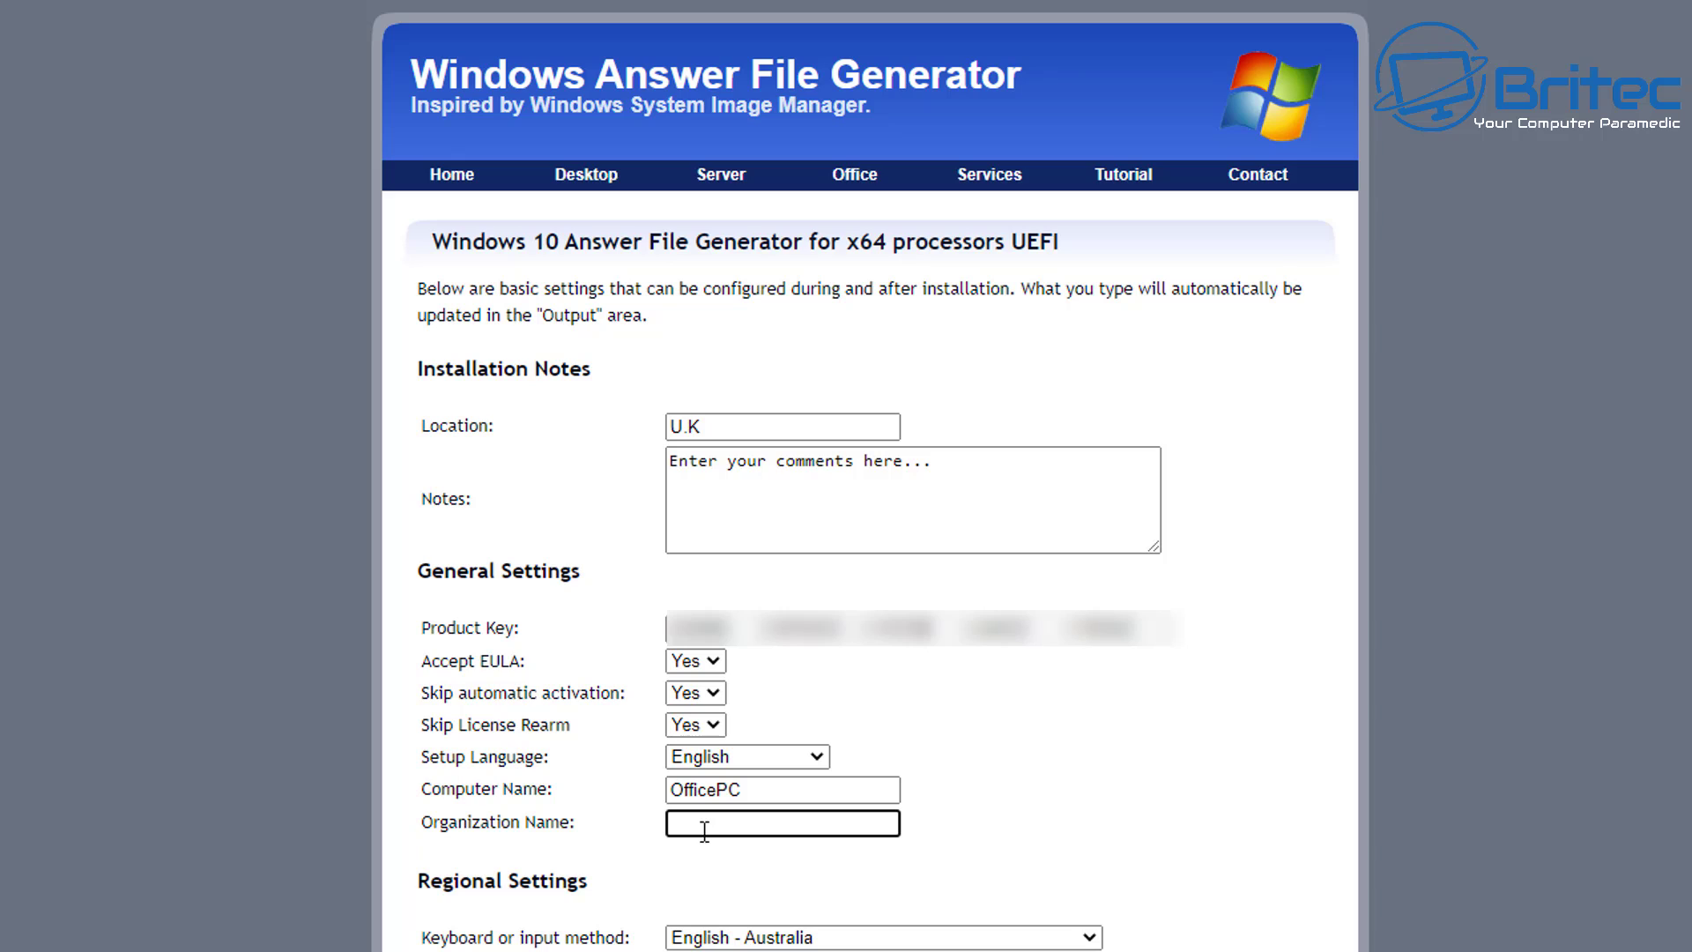
type("Britec")
left_click(1002, 832)
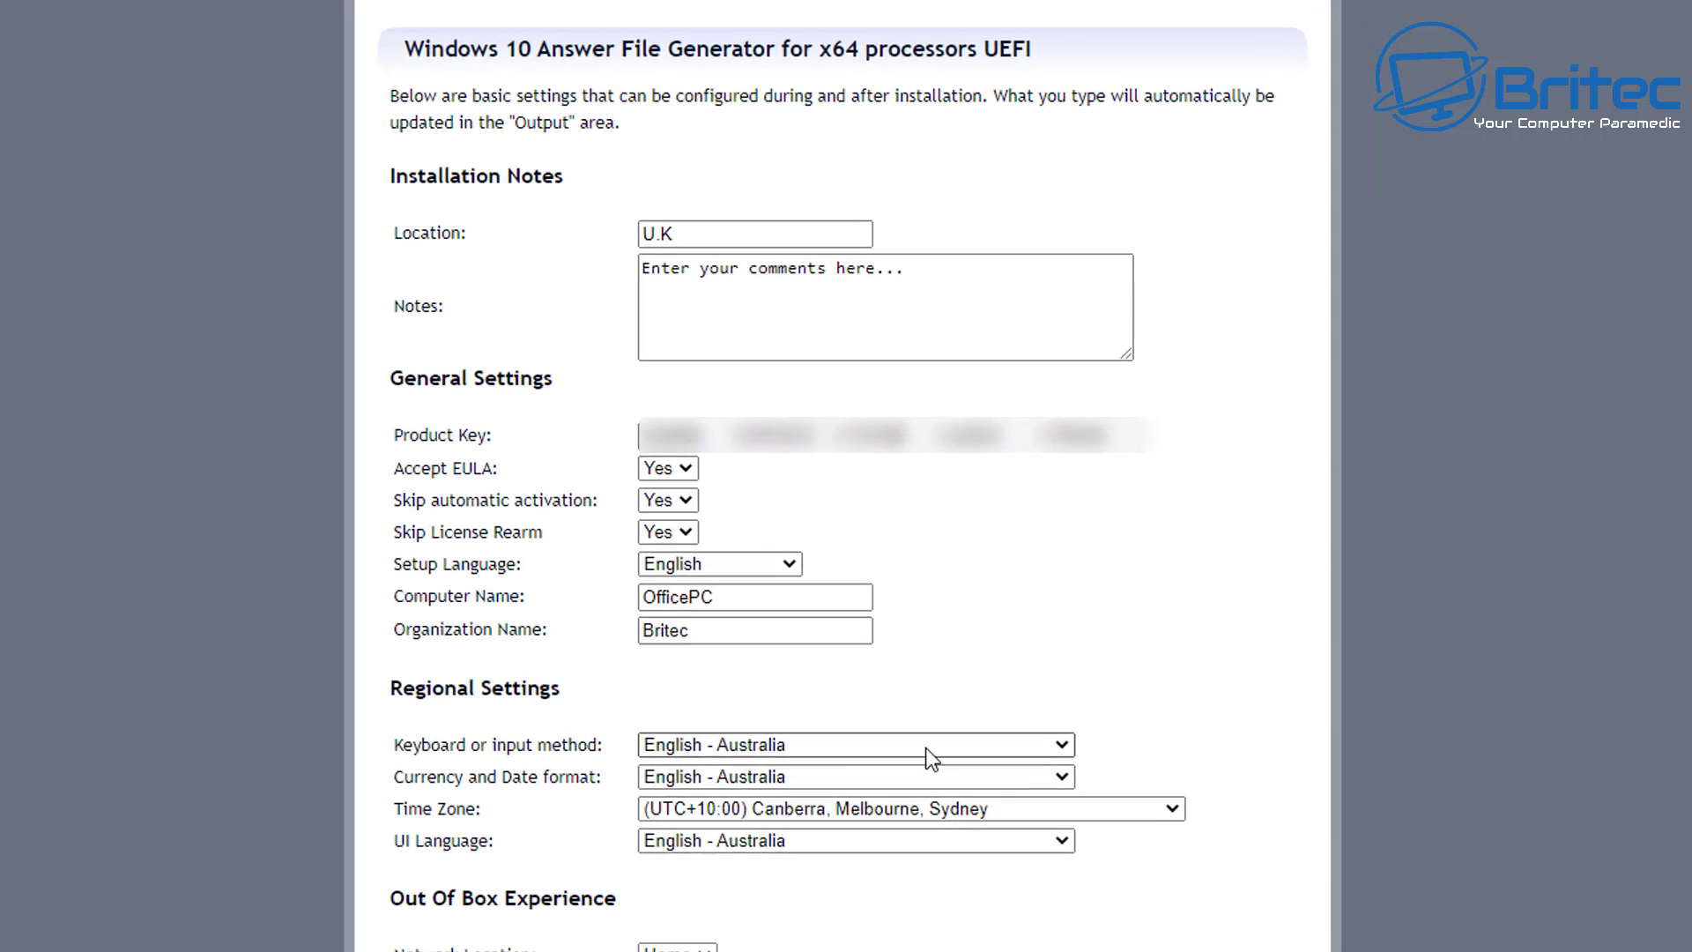
Step: Set both the keyboard or input method and the currency and date format to English - United Kingdom
left_click(1054, 659)
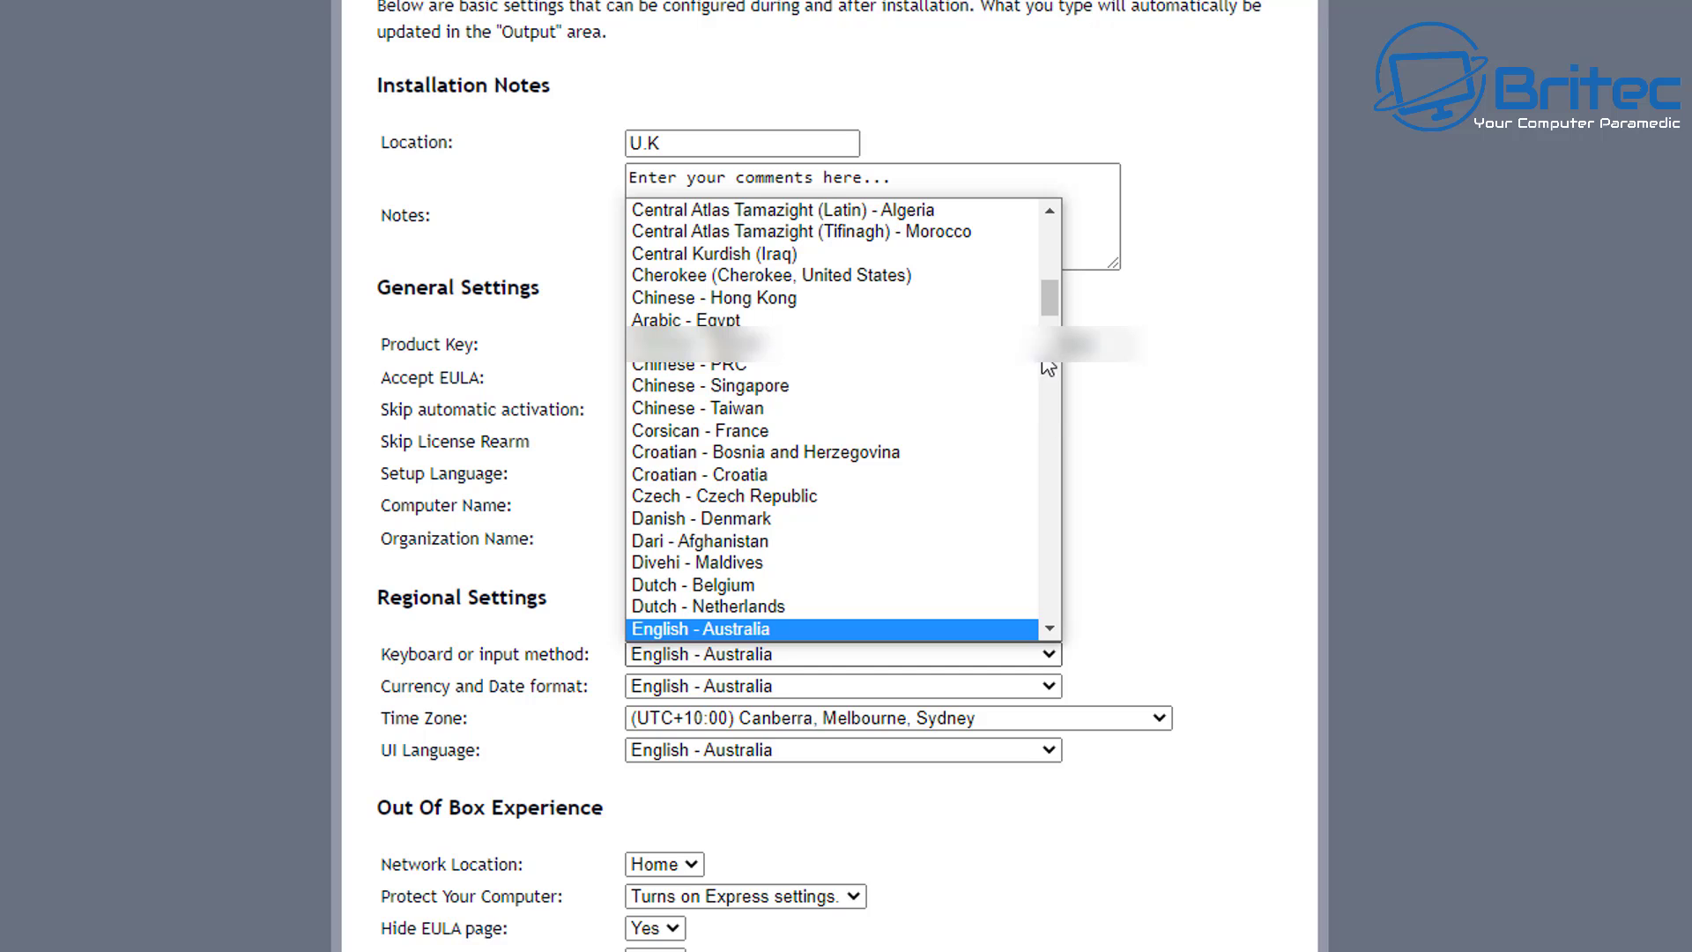
left_click_drag(1047, 301, 1072, 335)
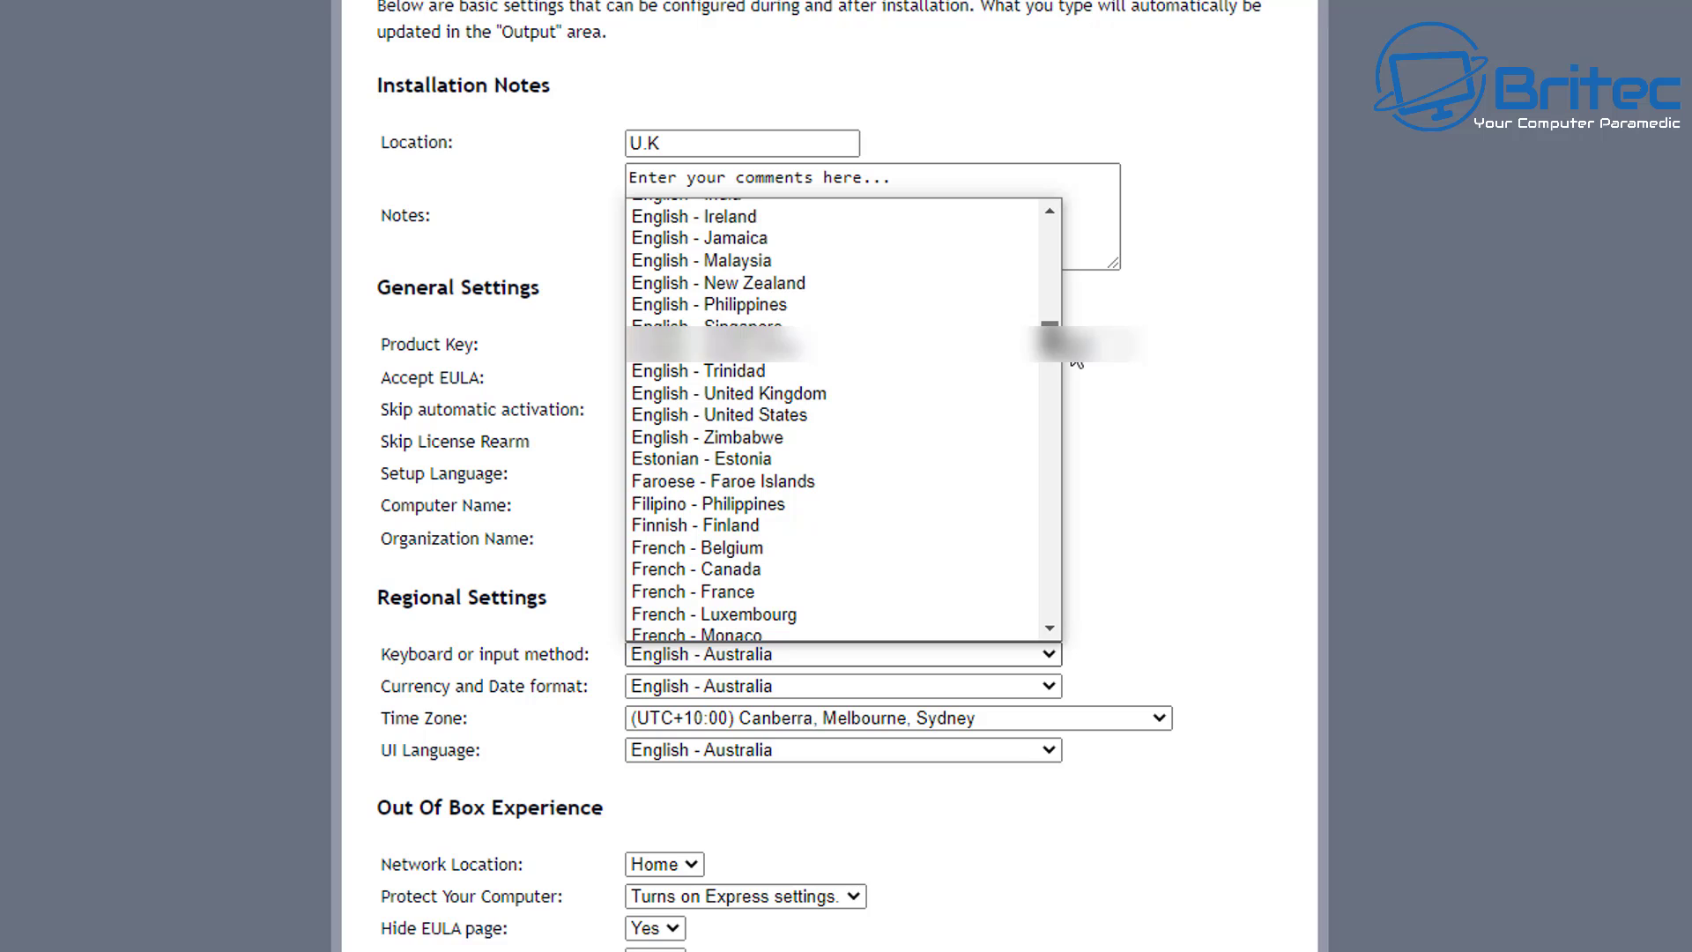
left_click(835, 393)
left_click(970, 676)
scroll(960, 643, "down", 1)
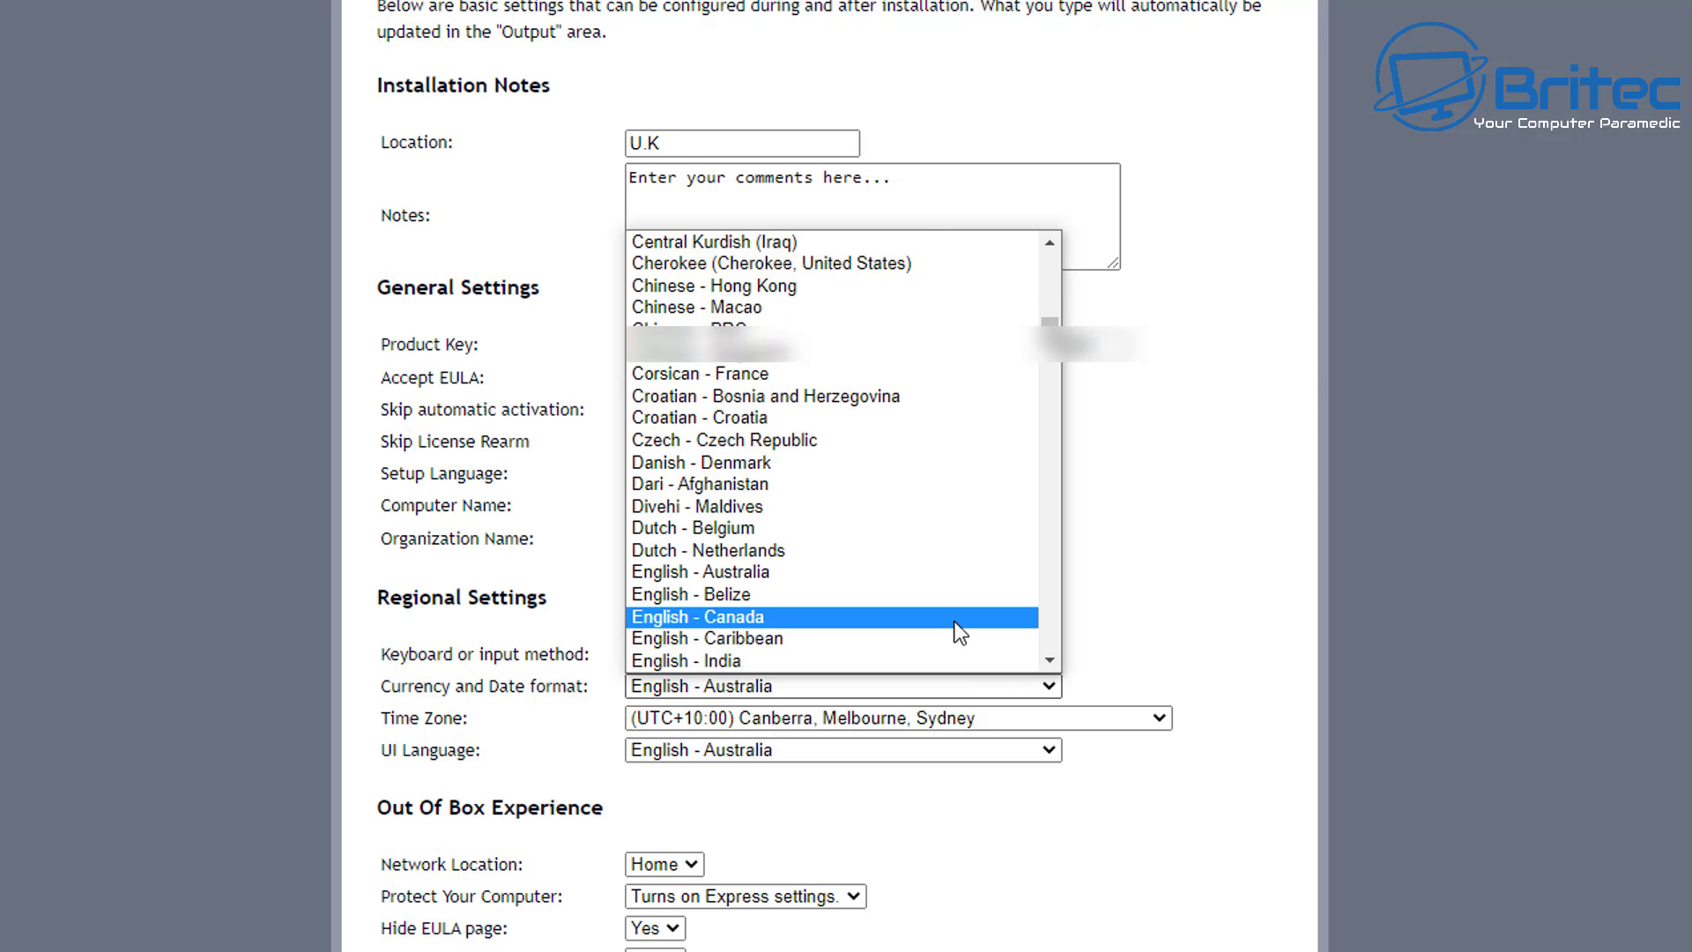
scroll(959, 634, "down", 10)
scroll(959, 633, "up", 12)
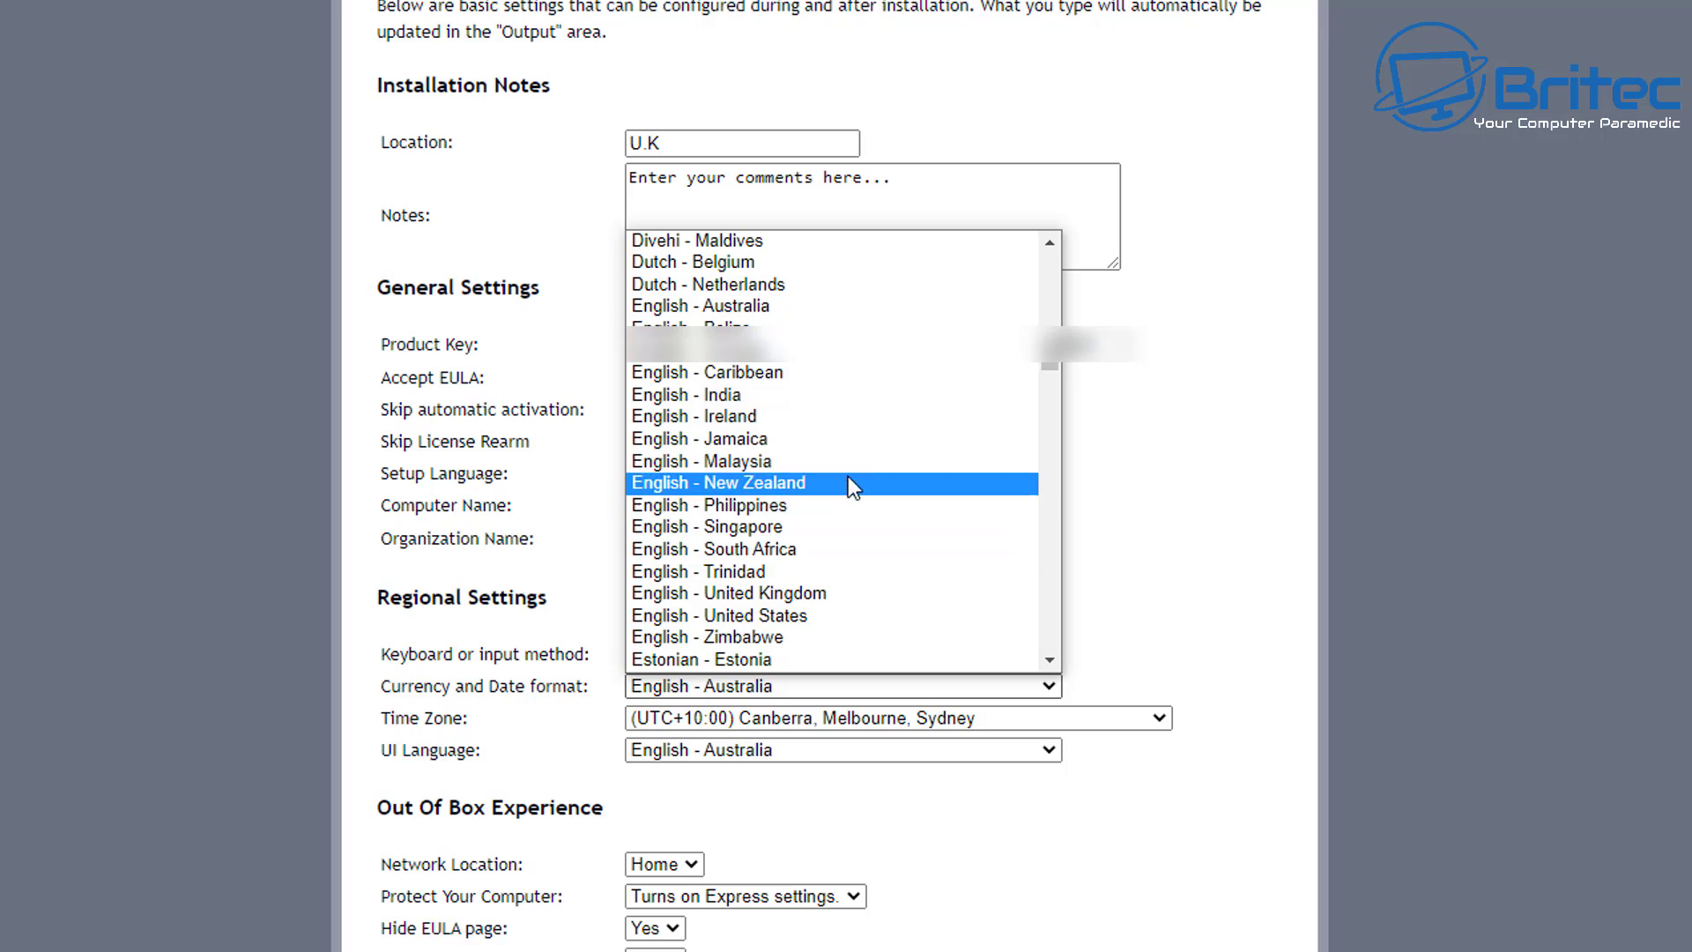
left_click(876, 593)
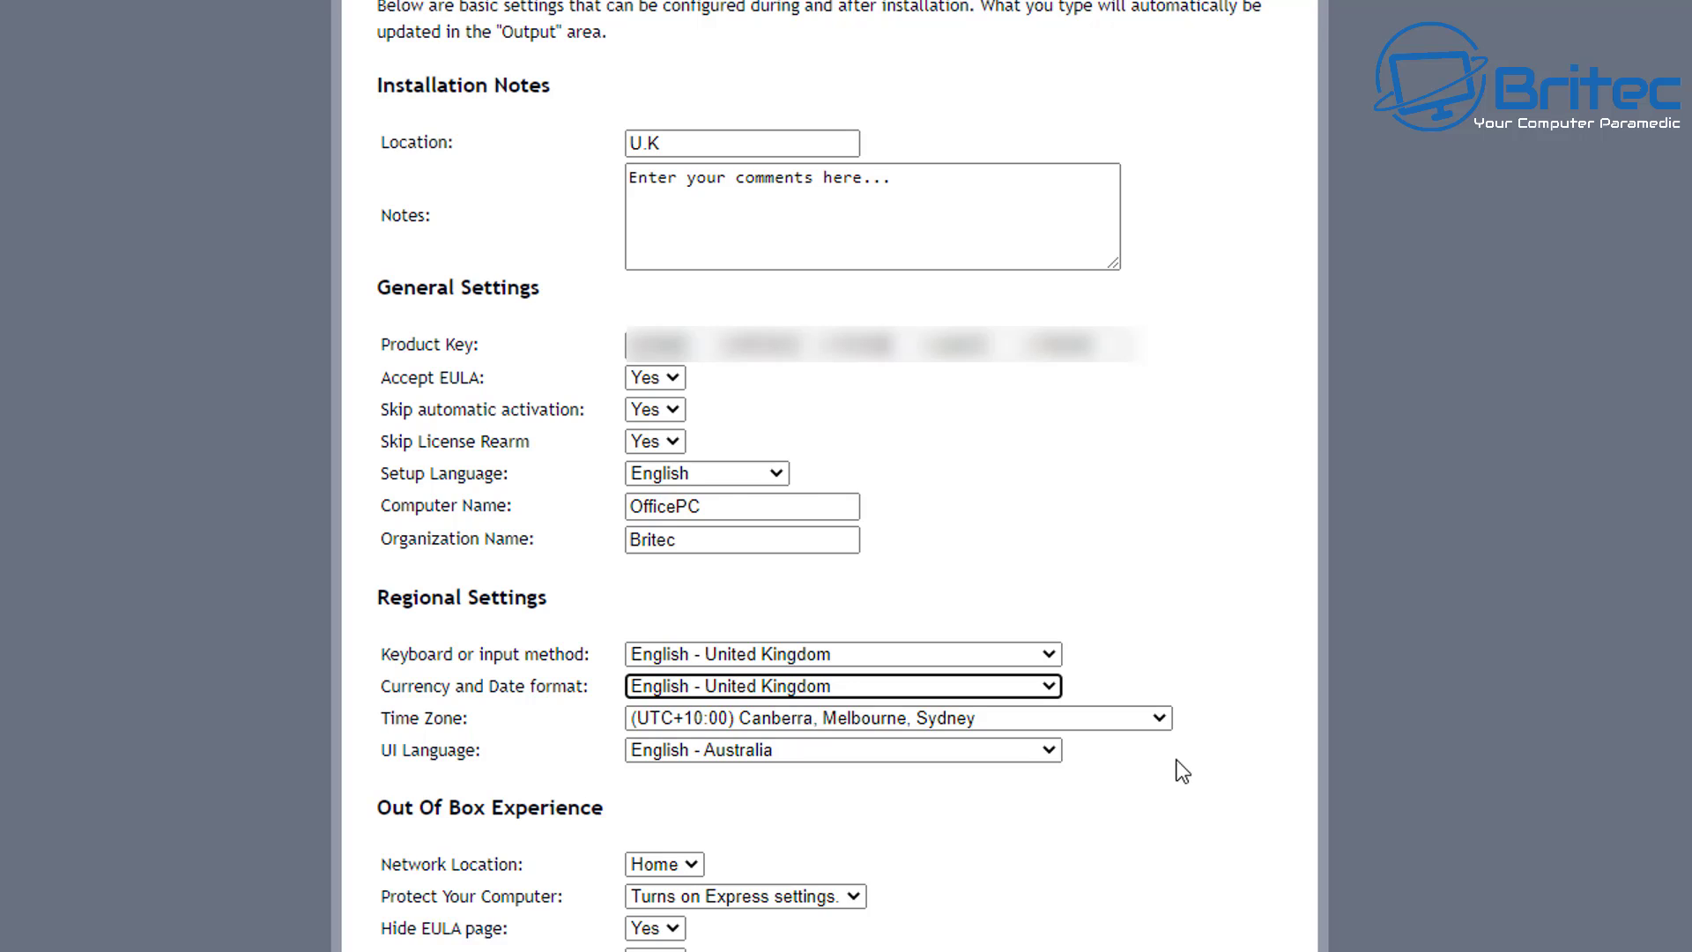
Step: Set the time zone to (UTC) Dublin, Edinburgh, Lisbon, London and the UI language to English - United Kingdom
left_click(1161, 721)
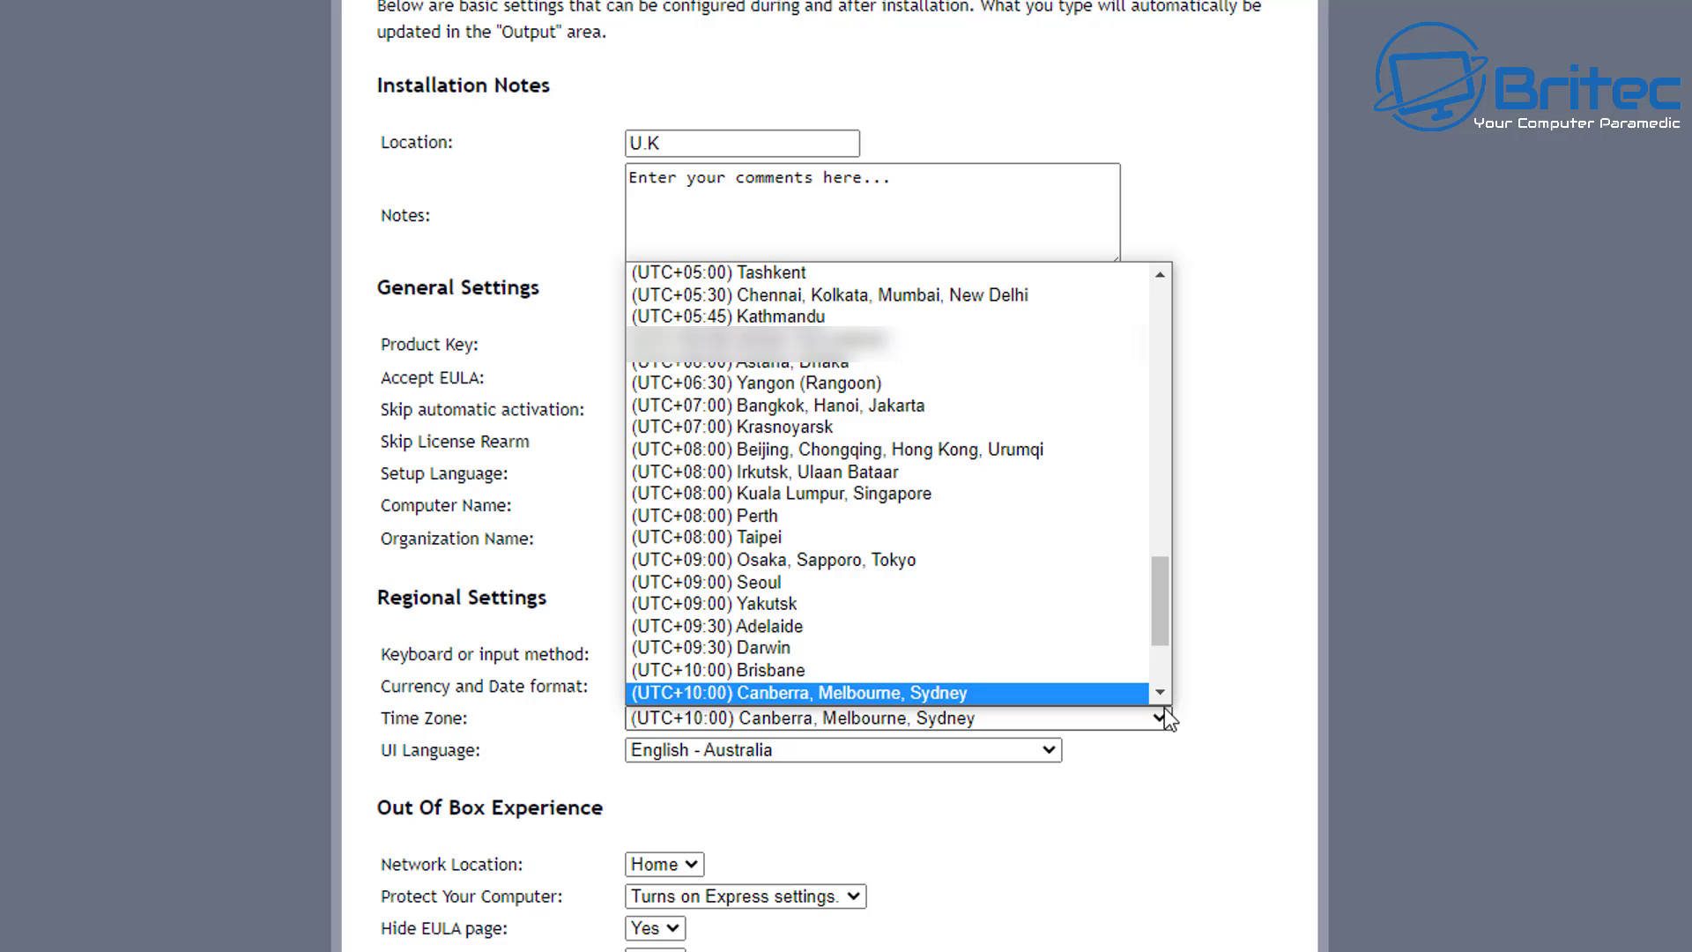
left_click_drag(1161, 596, 1165, 479)
left_click_drag(1165, 478, 1165, 419)
left_click(985, 494)
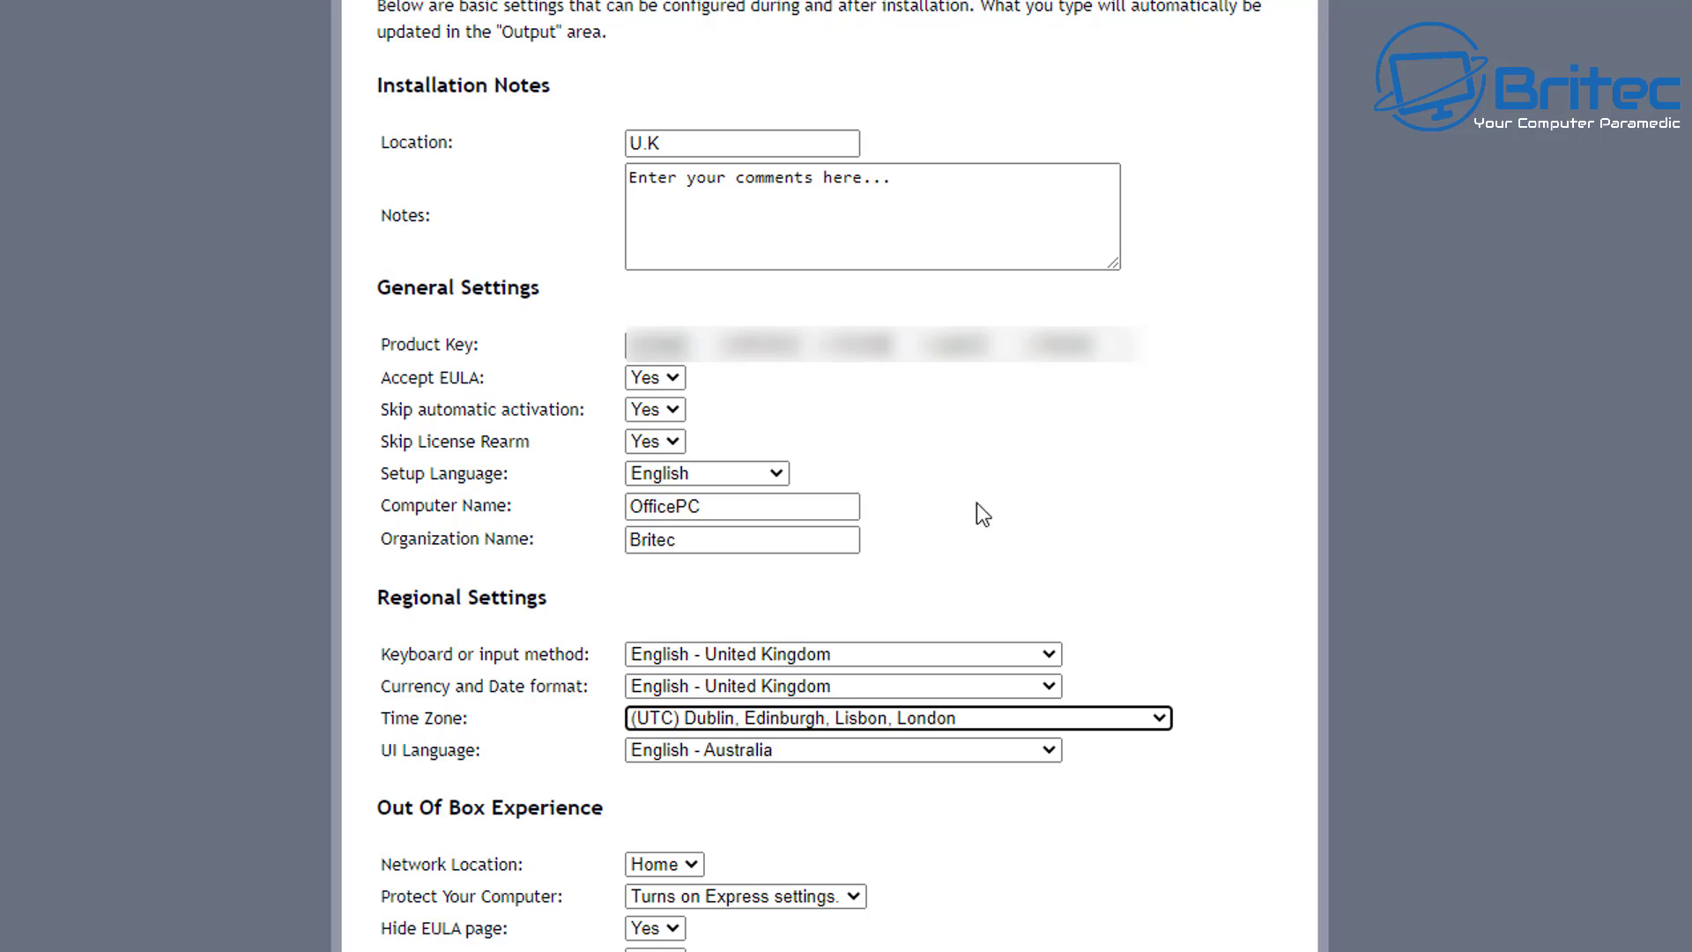
left_click(1048, 751)
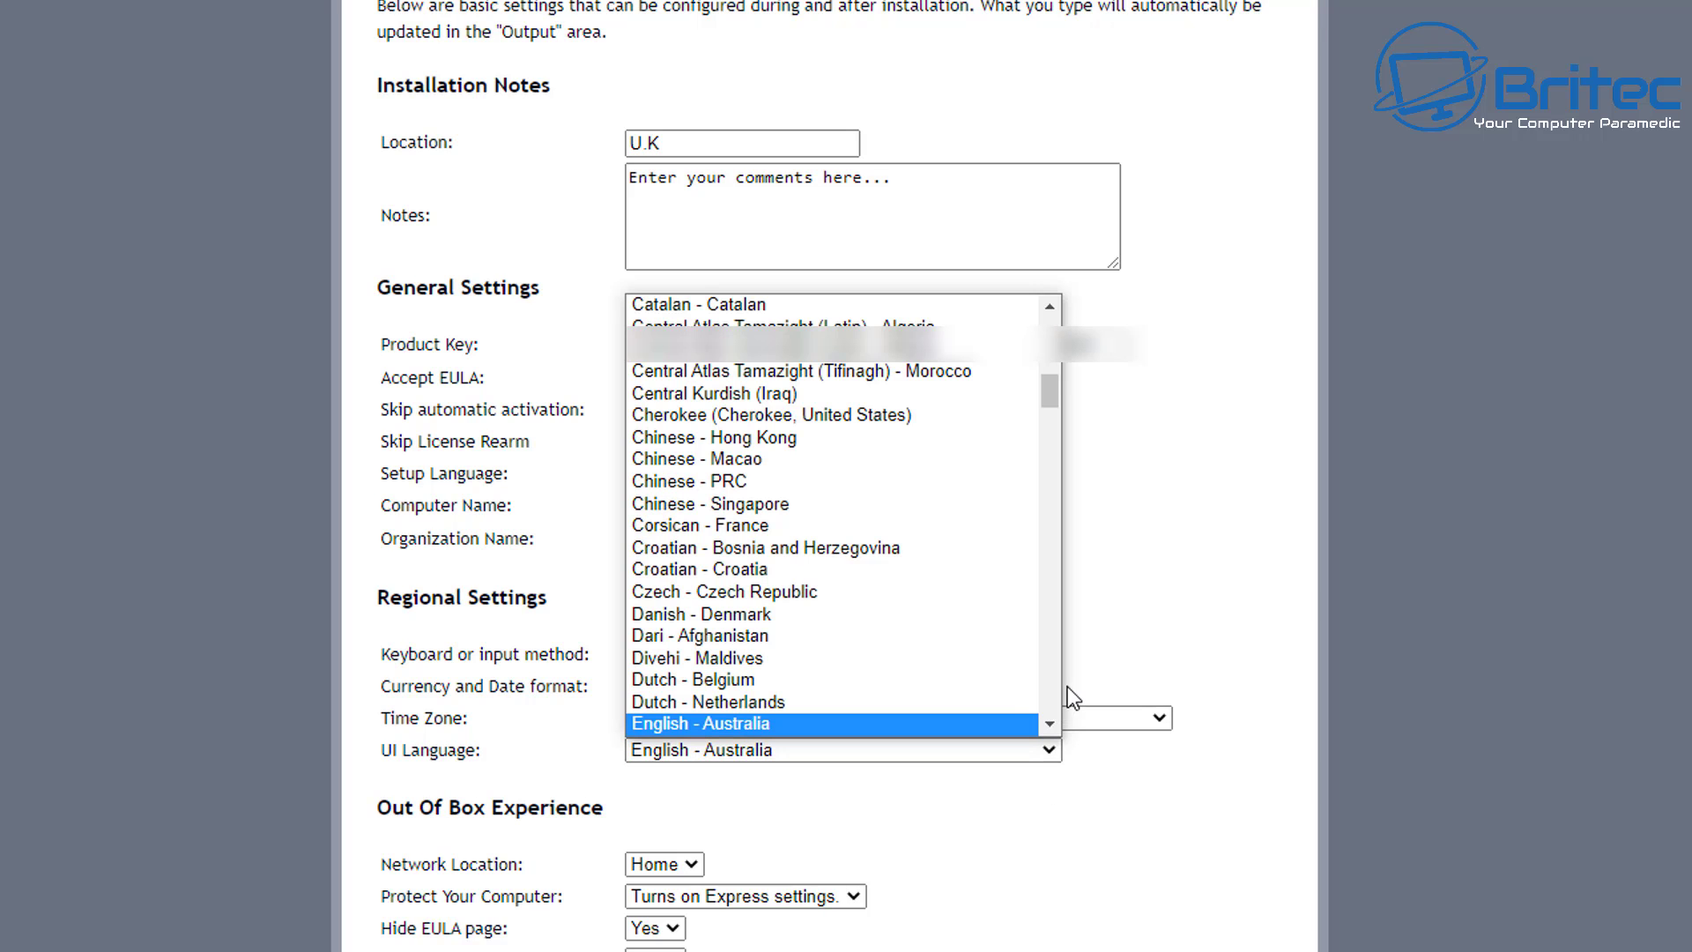
left_click_drag(1045, 388, 1051, 435)
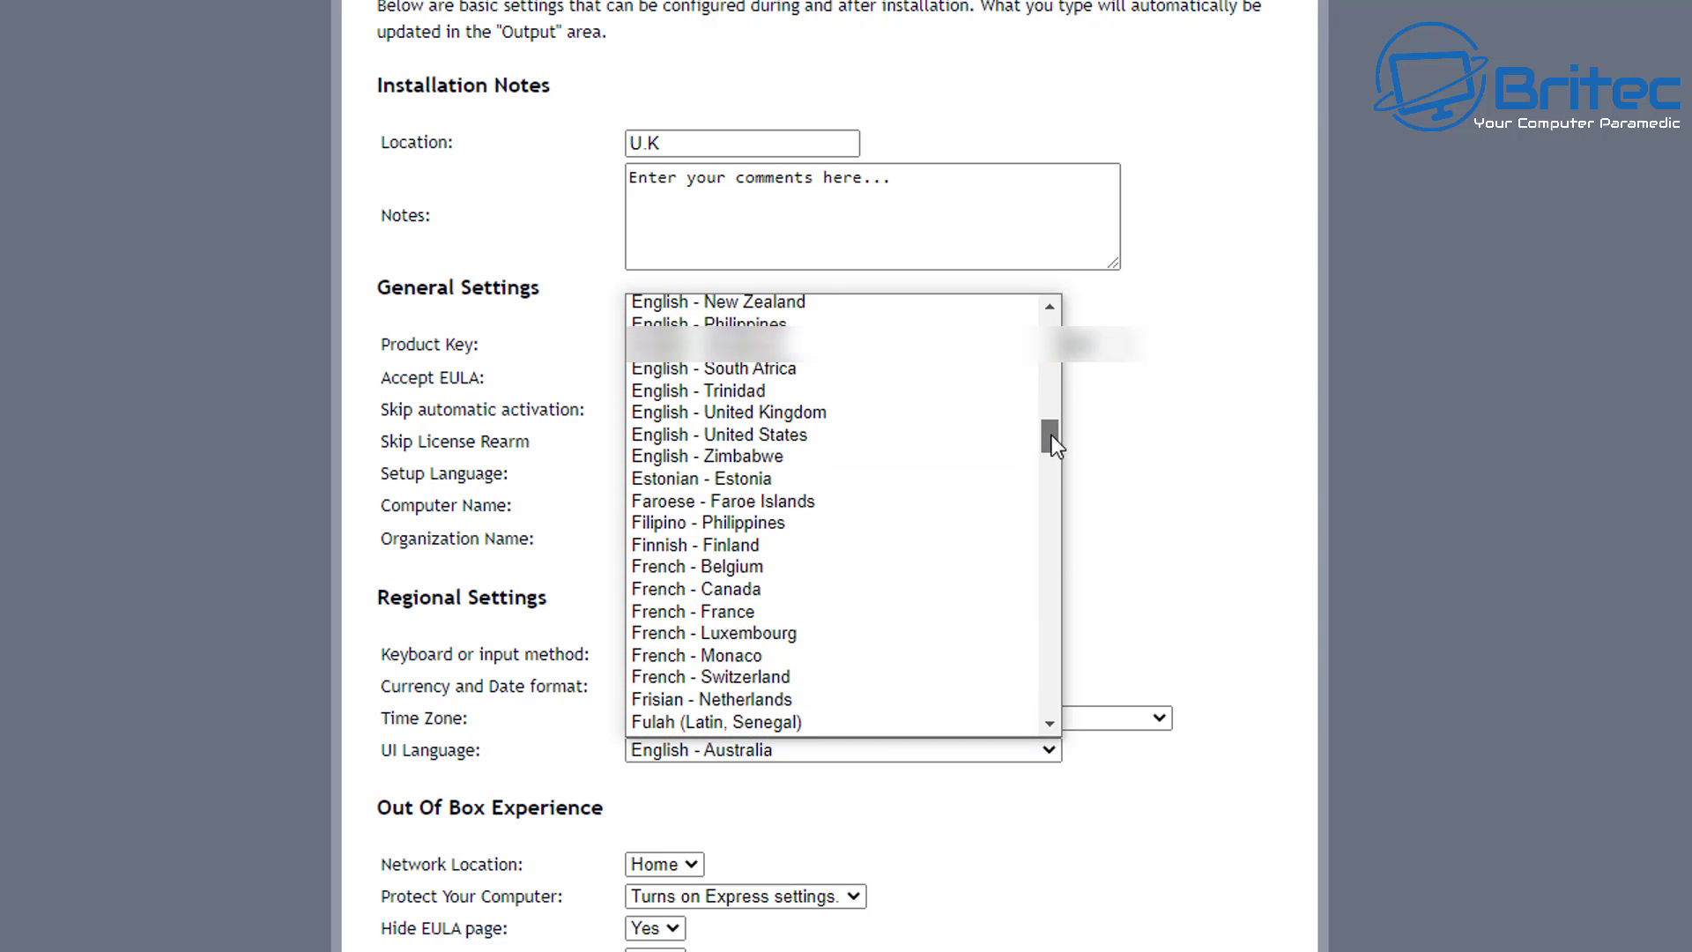
left_click(922, 415)
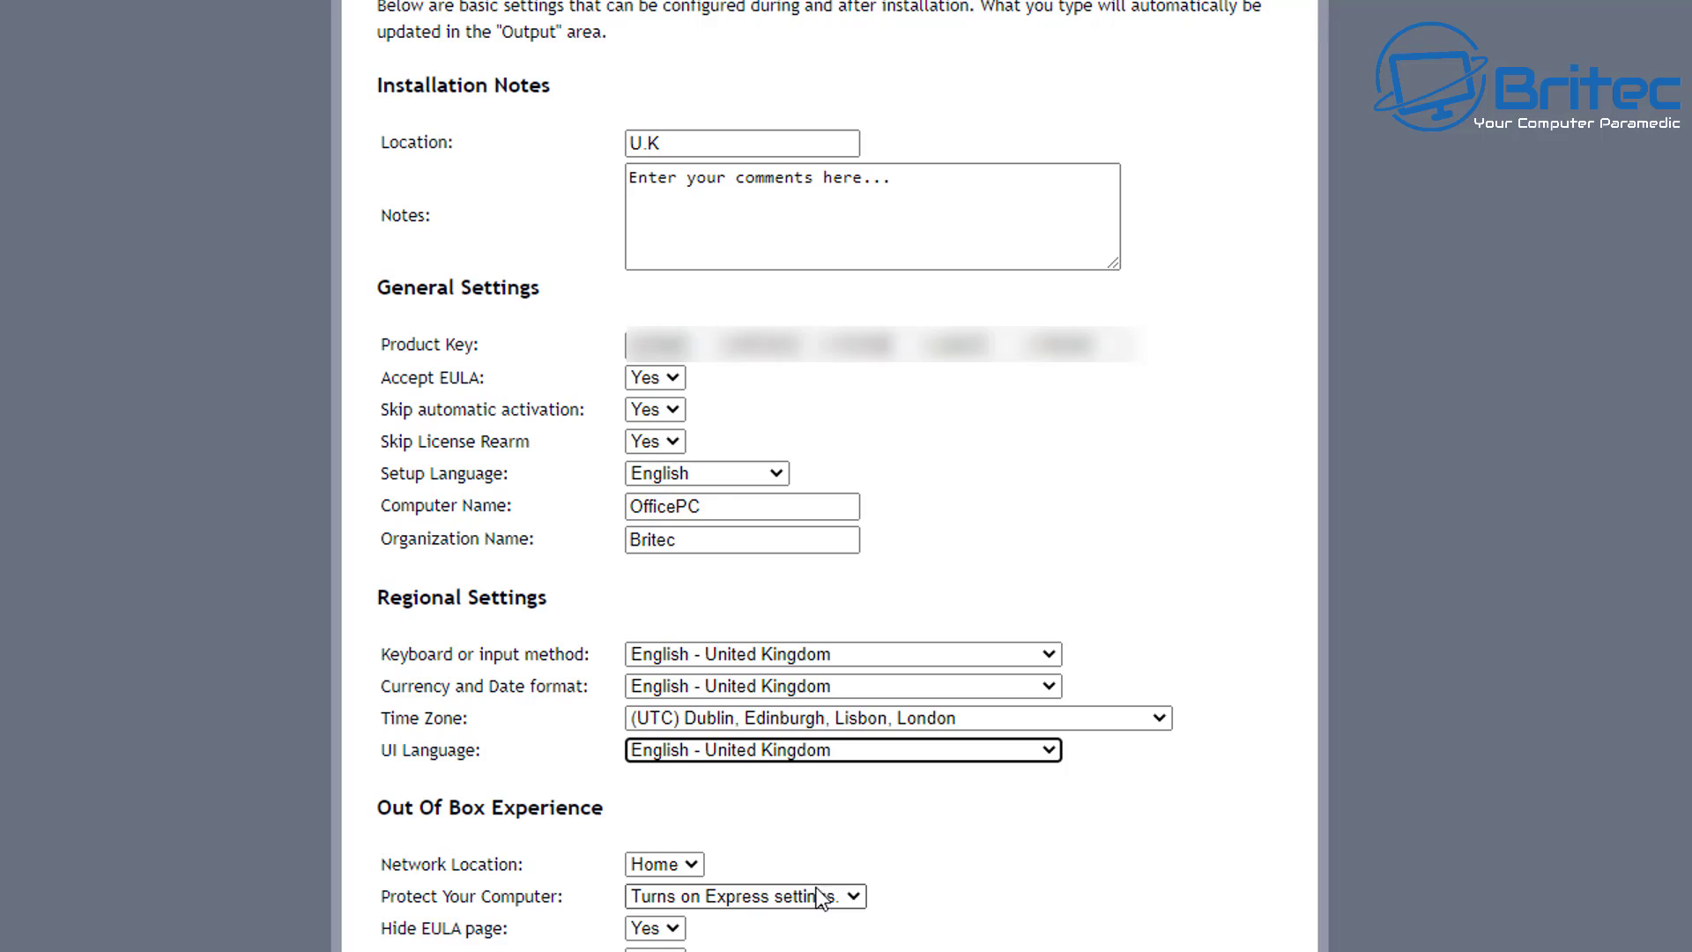
Step: Set the network location to Work, and return it to Home
left_click(696, 865)
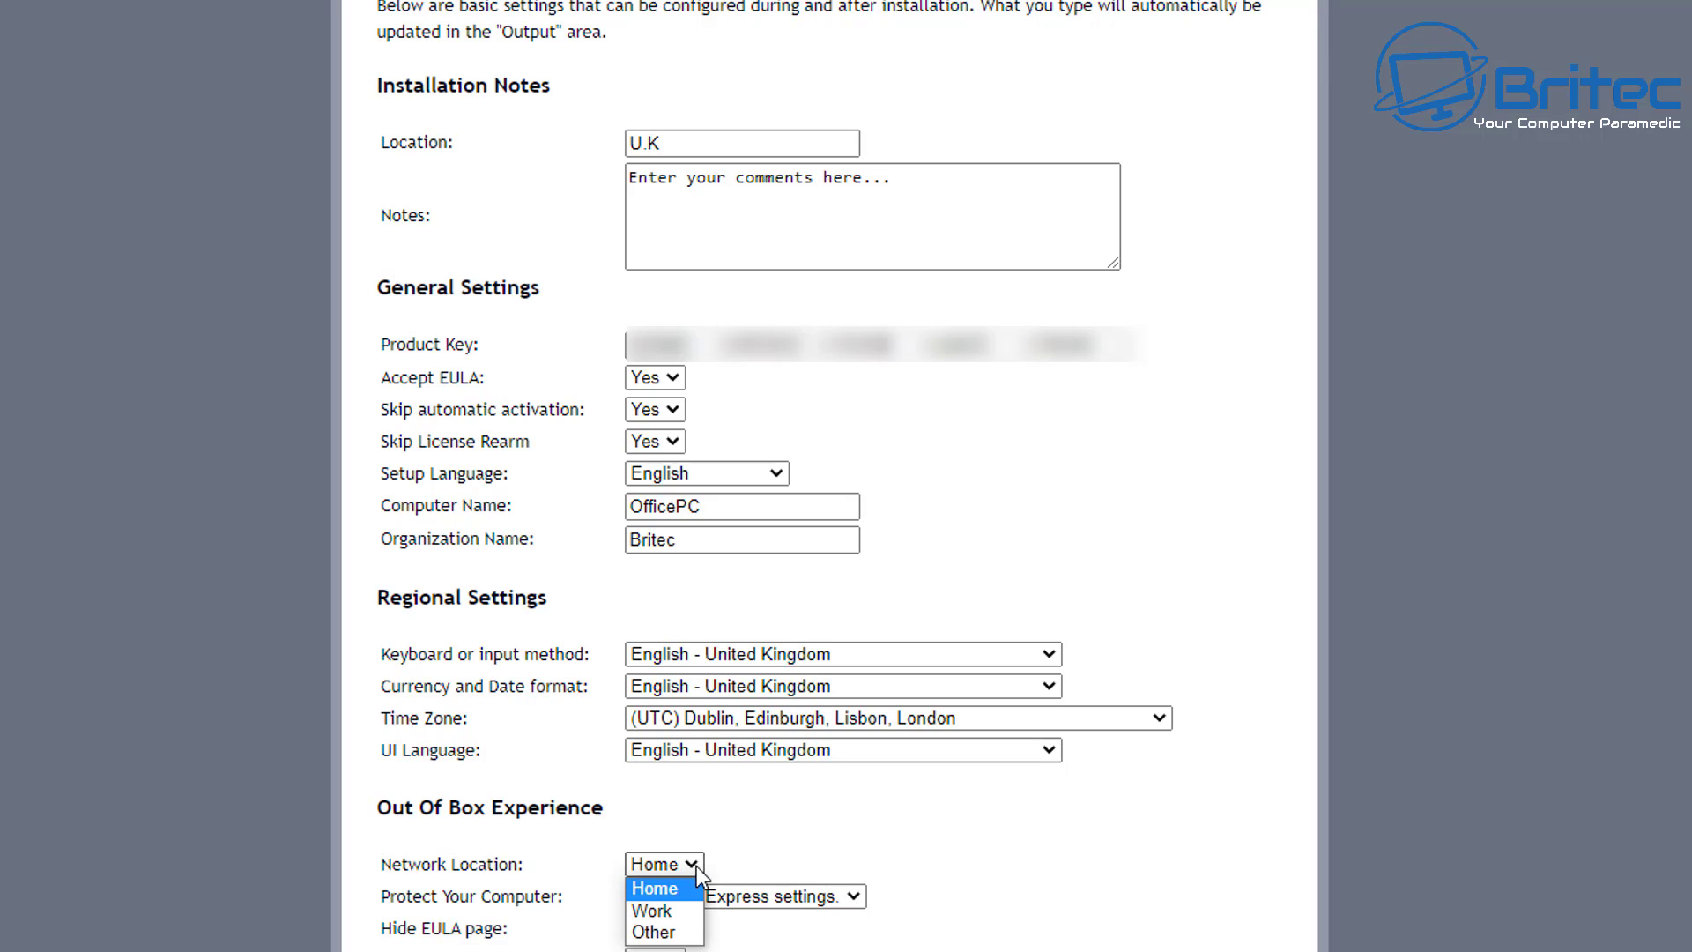
left_click(693, 917)
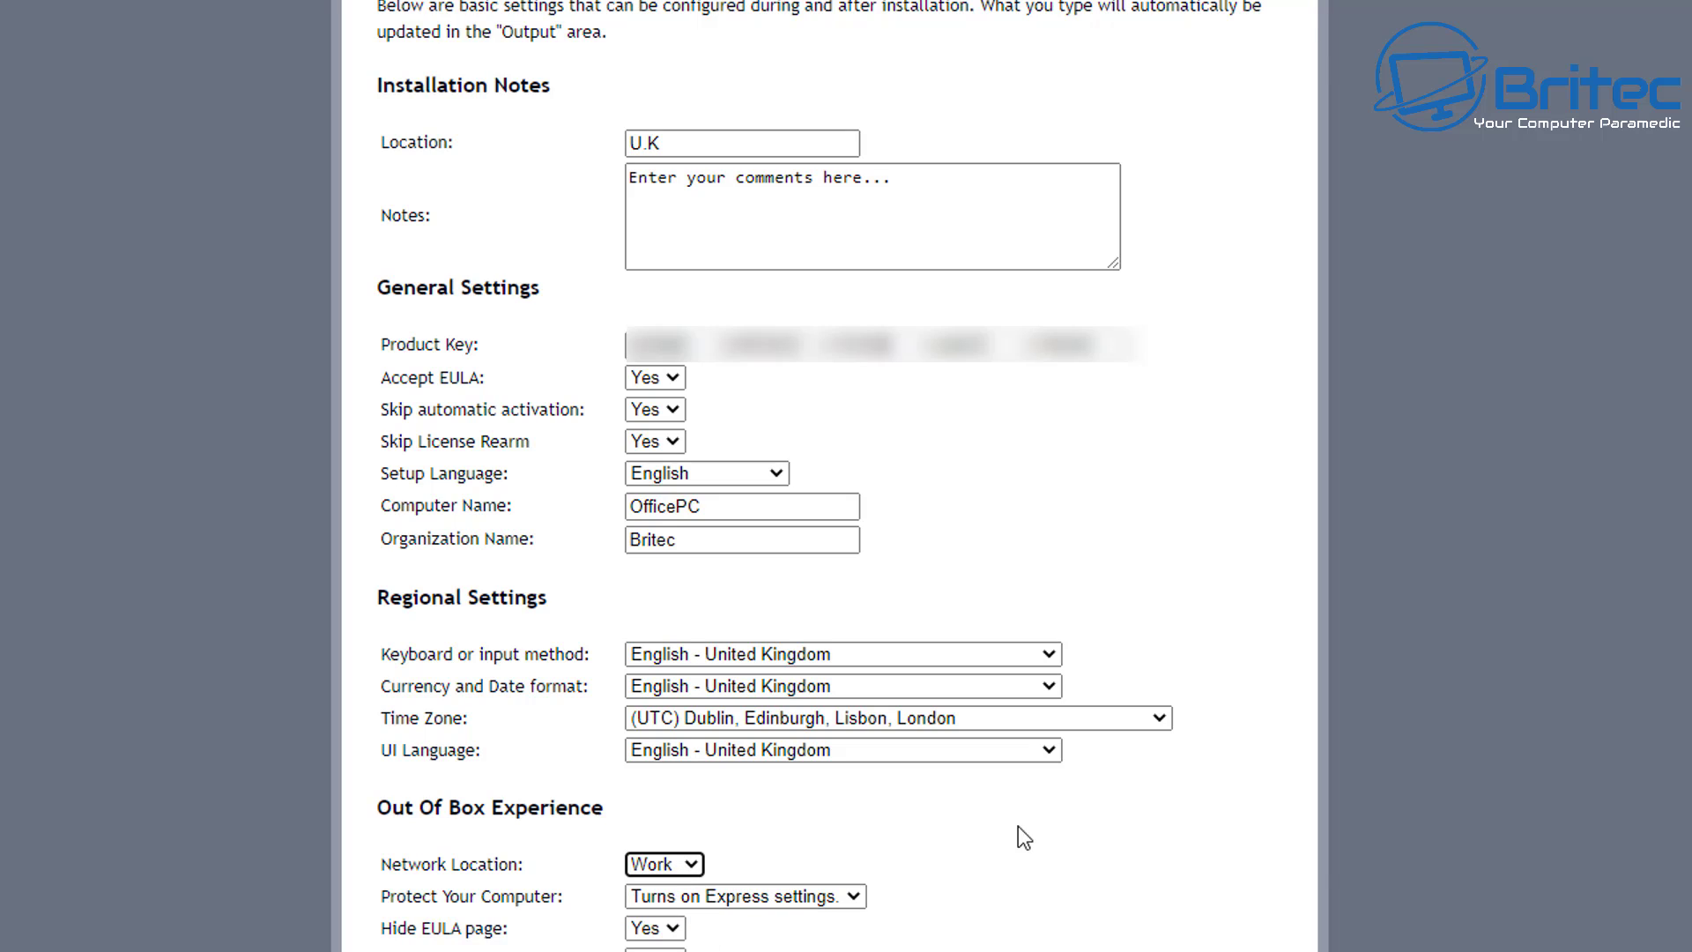
left_click(693, 864)
left_click(677, 887)
Step: Review the out-of-box, partition and user account settings, and check the Protect Your Computer options
scroll(818, 476, "down", 10)
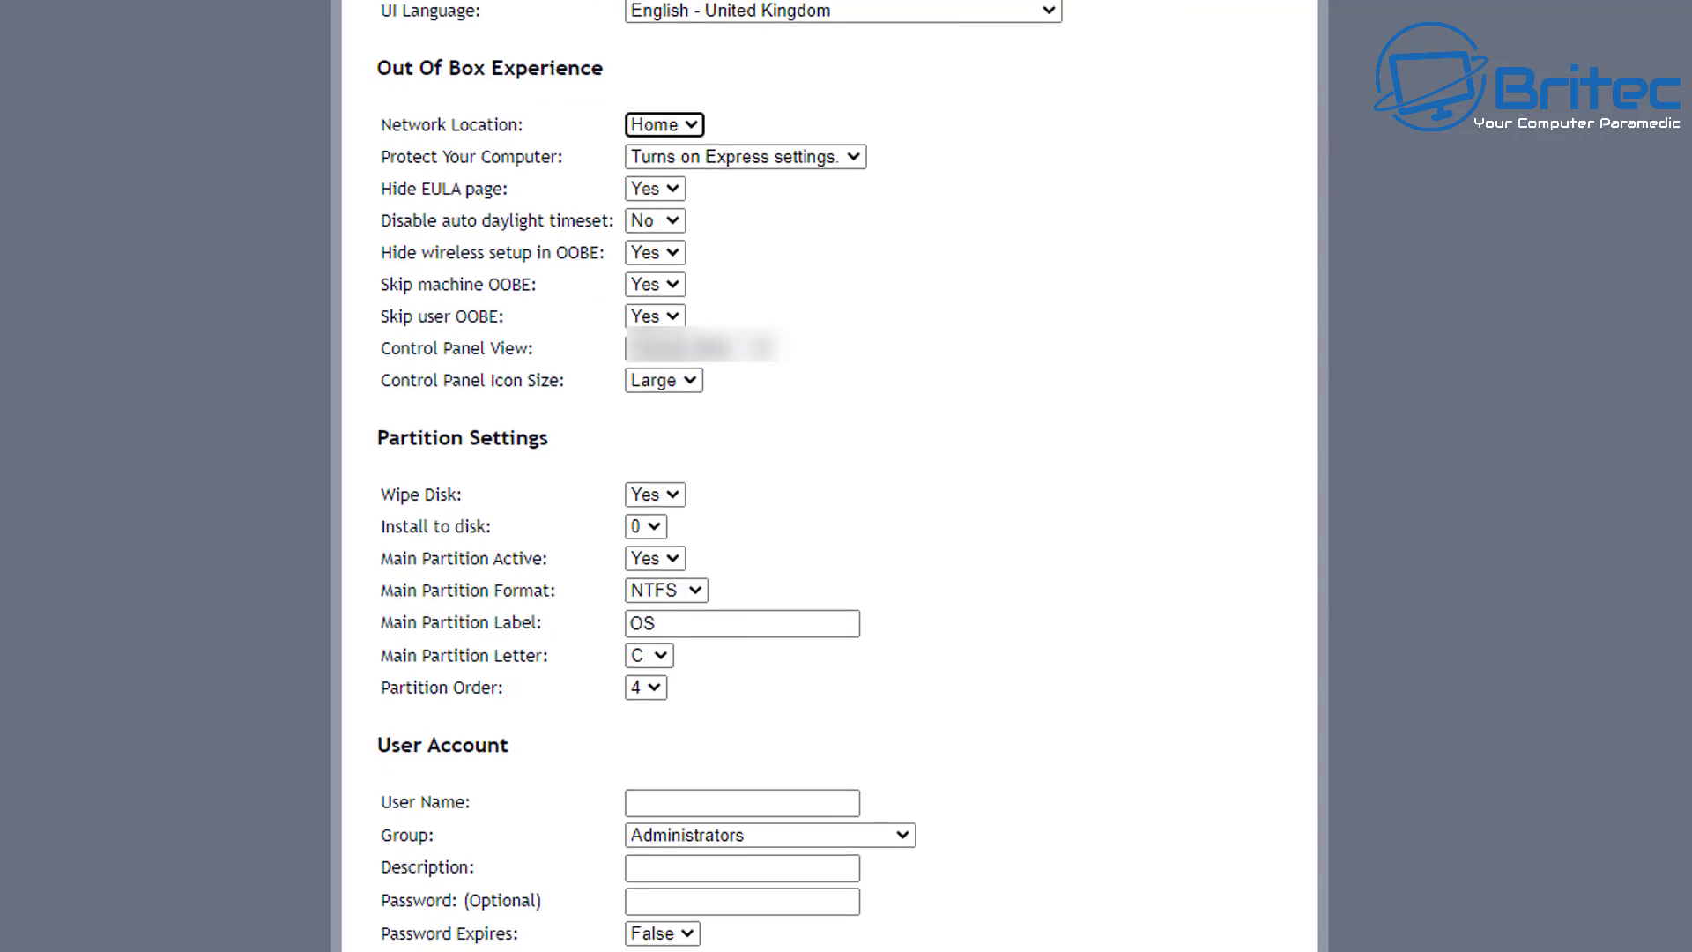
scroll(775, 476, "up", 1)
scroll(774, 476, "down", 2)
scroll(818, 475, "down", 1)
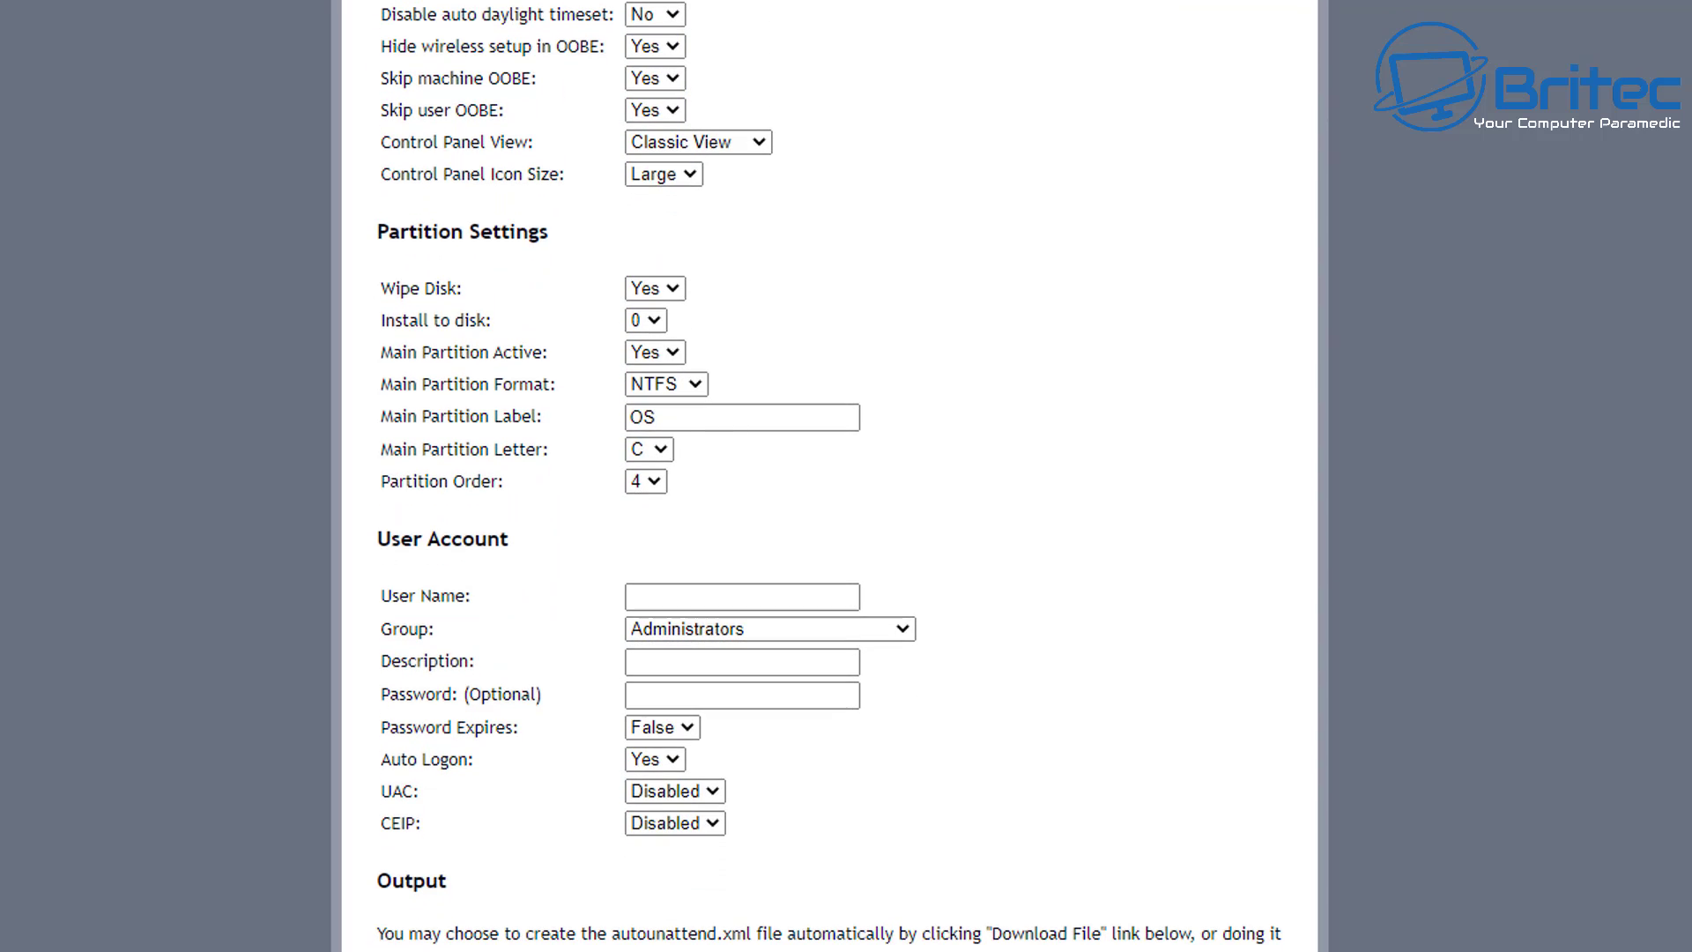
left_click(821, 1)
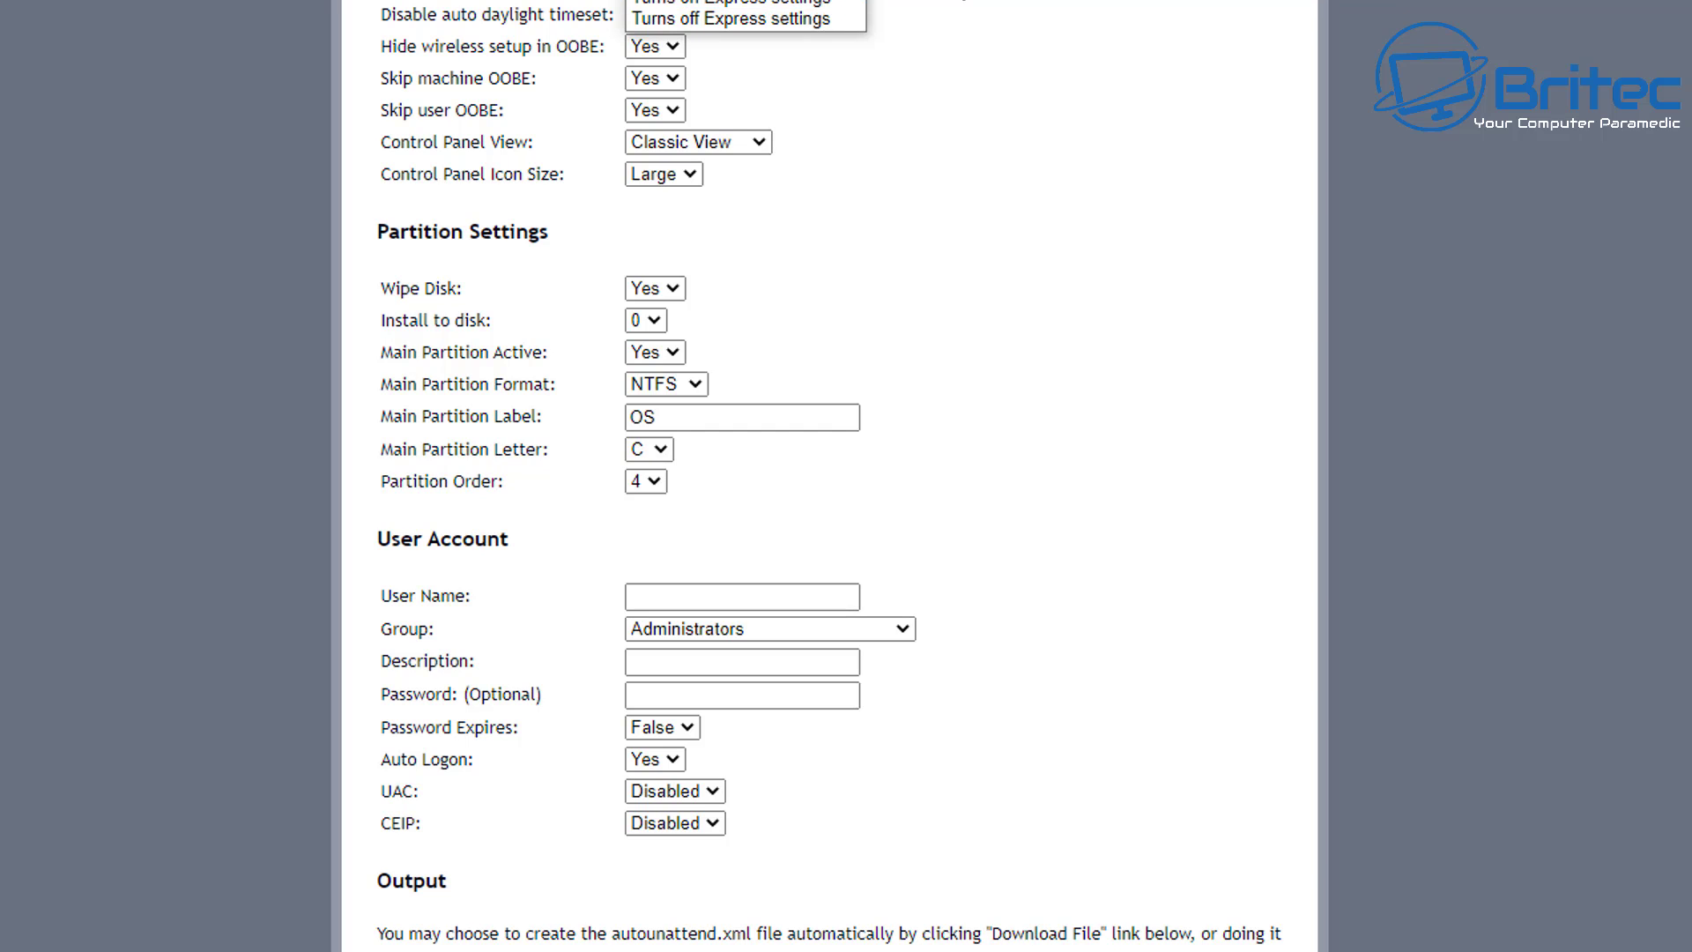
left_click(837, 1)
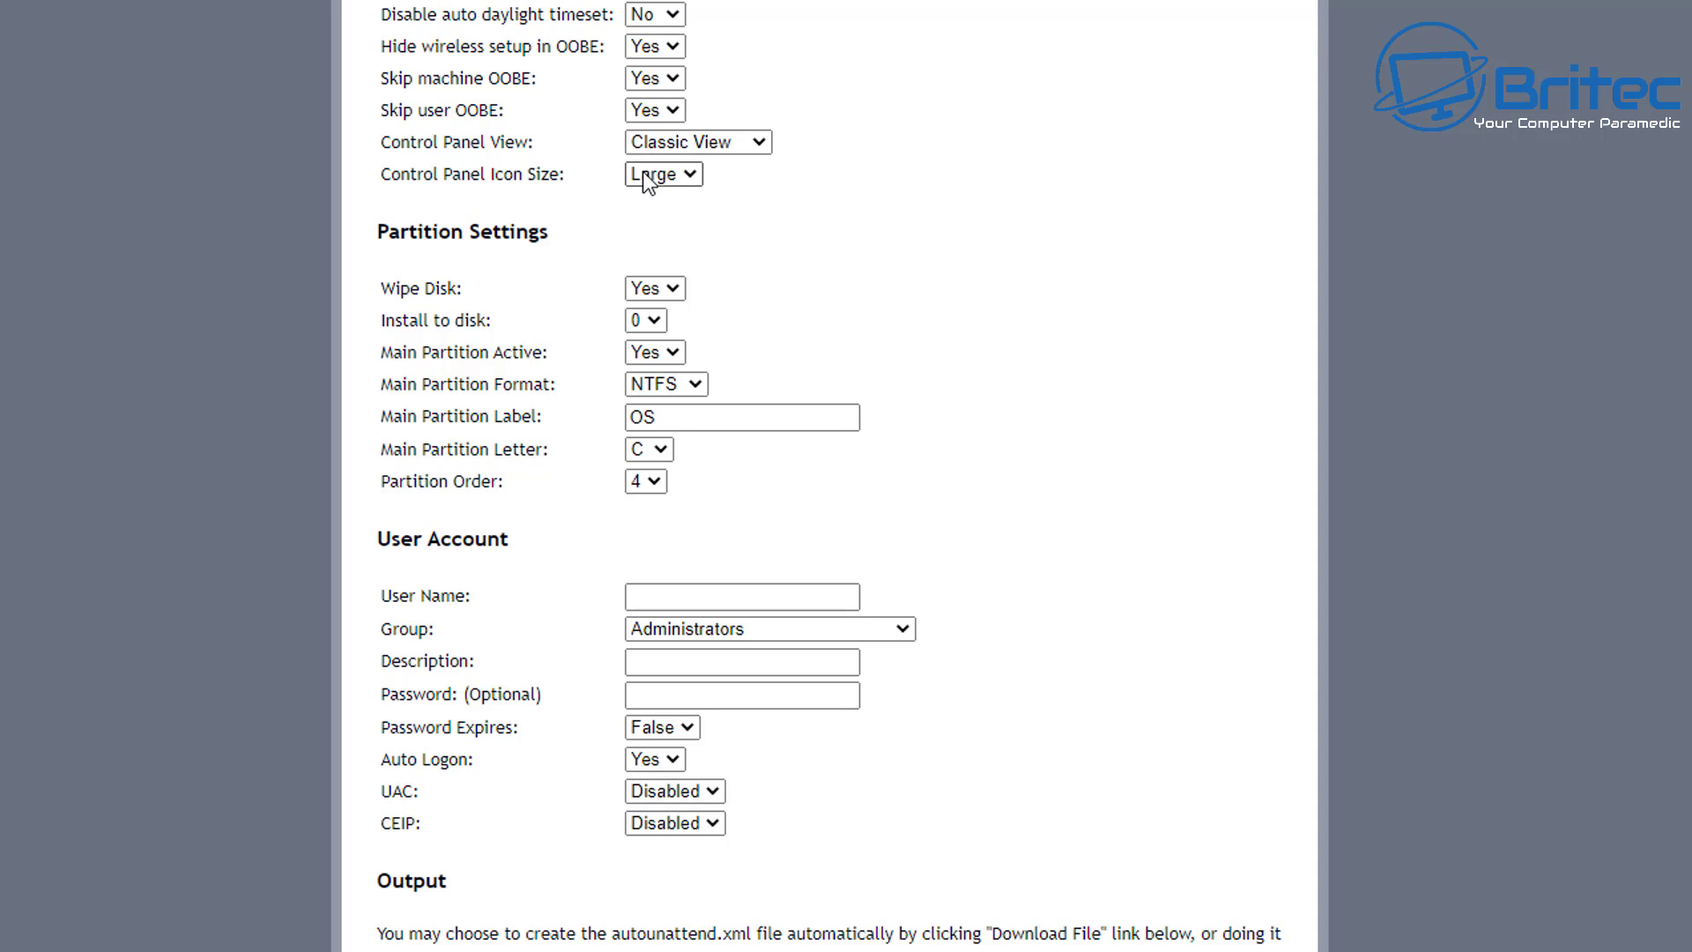
Step: Set the Control Panel view to Category View
left_click(760, 140)
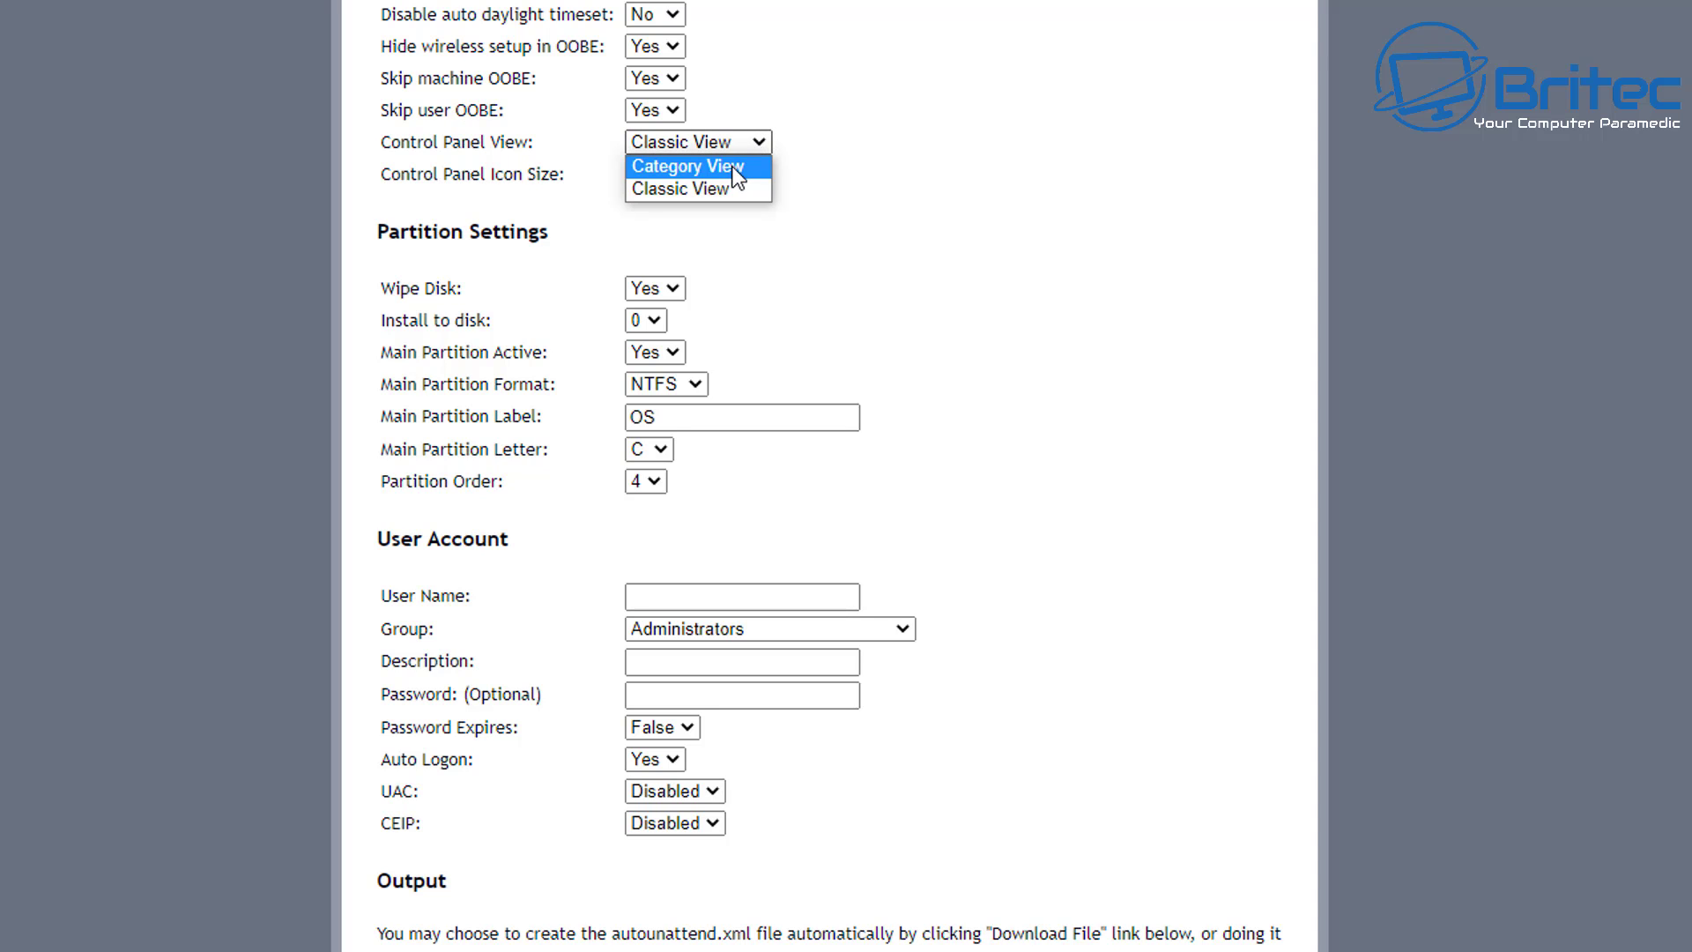
left_click(739, 168)
left_click(764, 141)
left_click(730, 188)
left_click(762, 149)
left_click(758, 166)
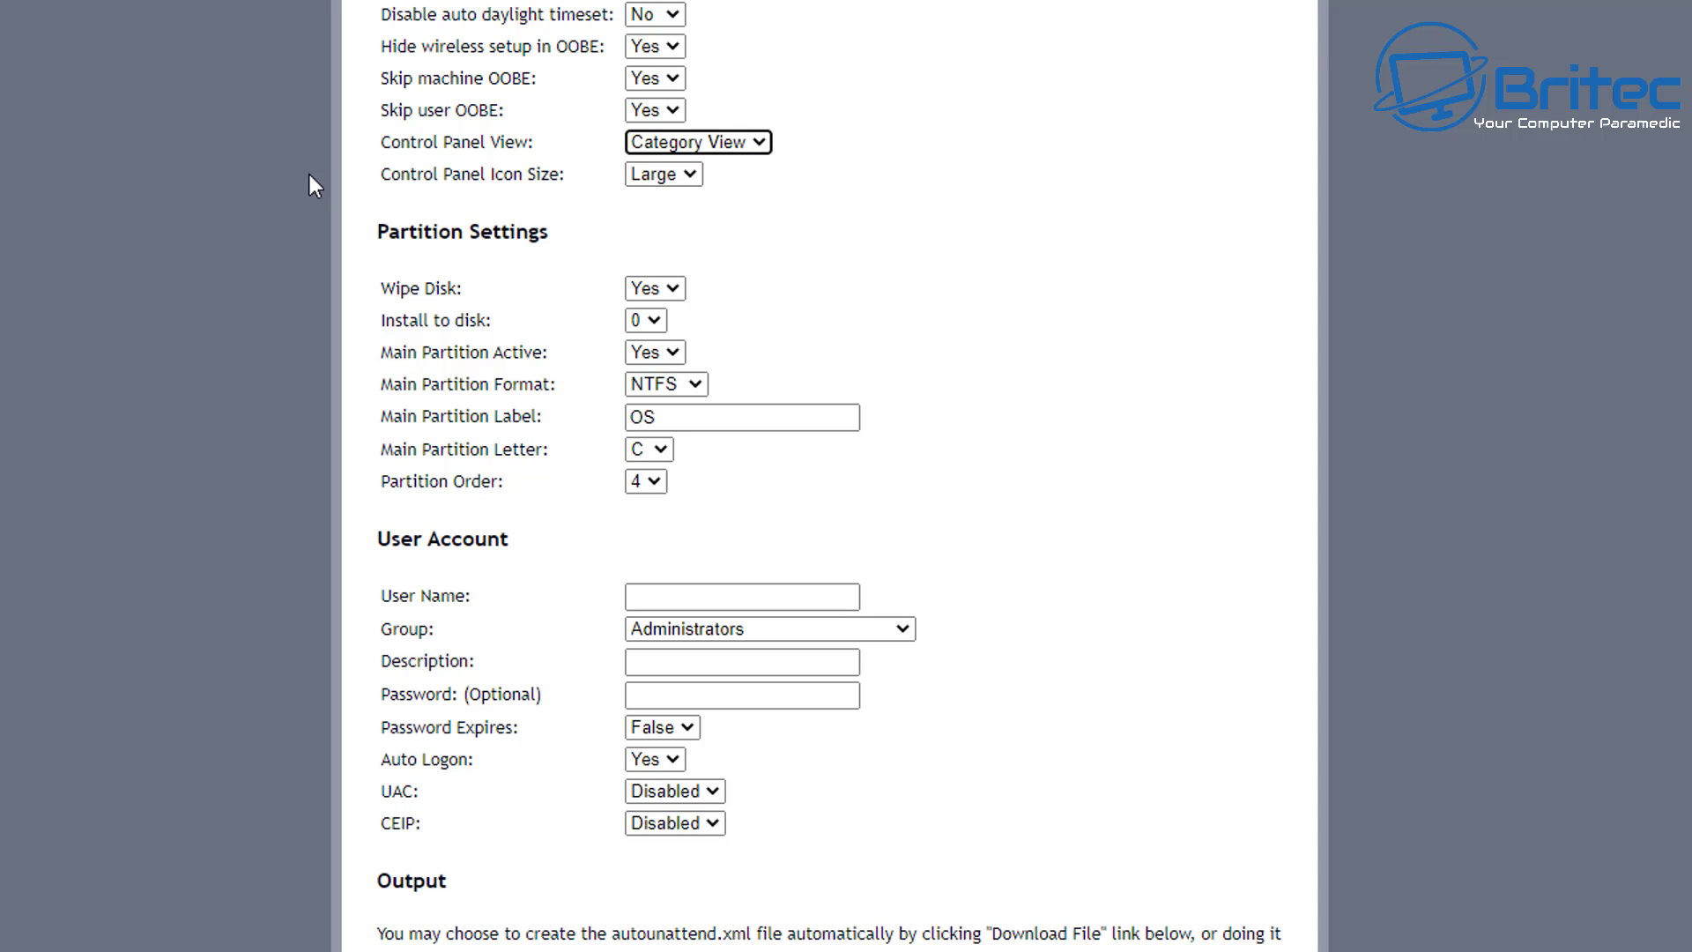
Step: Set the Control Panel icon size to Small and the Control Panel view to Classic View
left_click(690, 180)
left_click(656, 223)
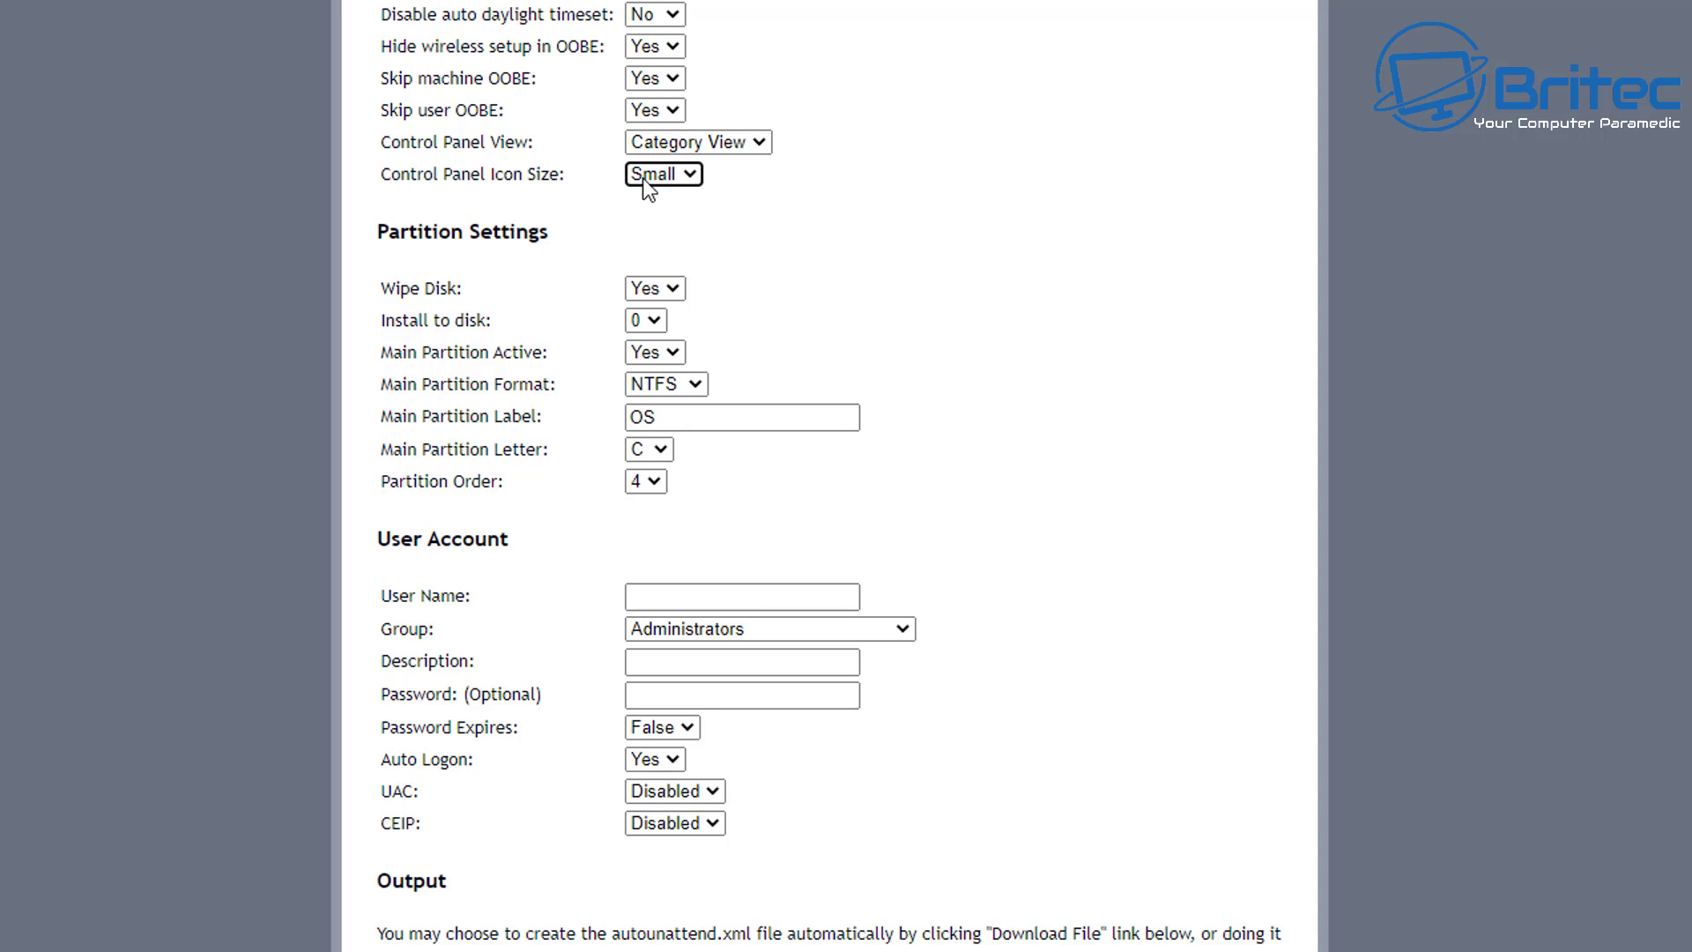
left_click(759, 141)
left_click(733, 186)
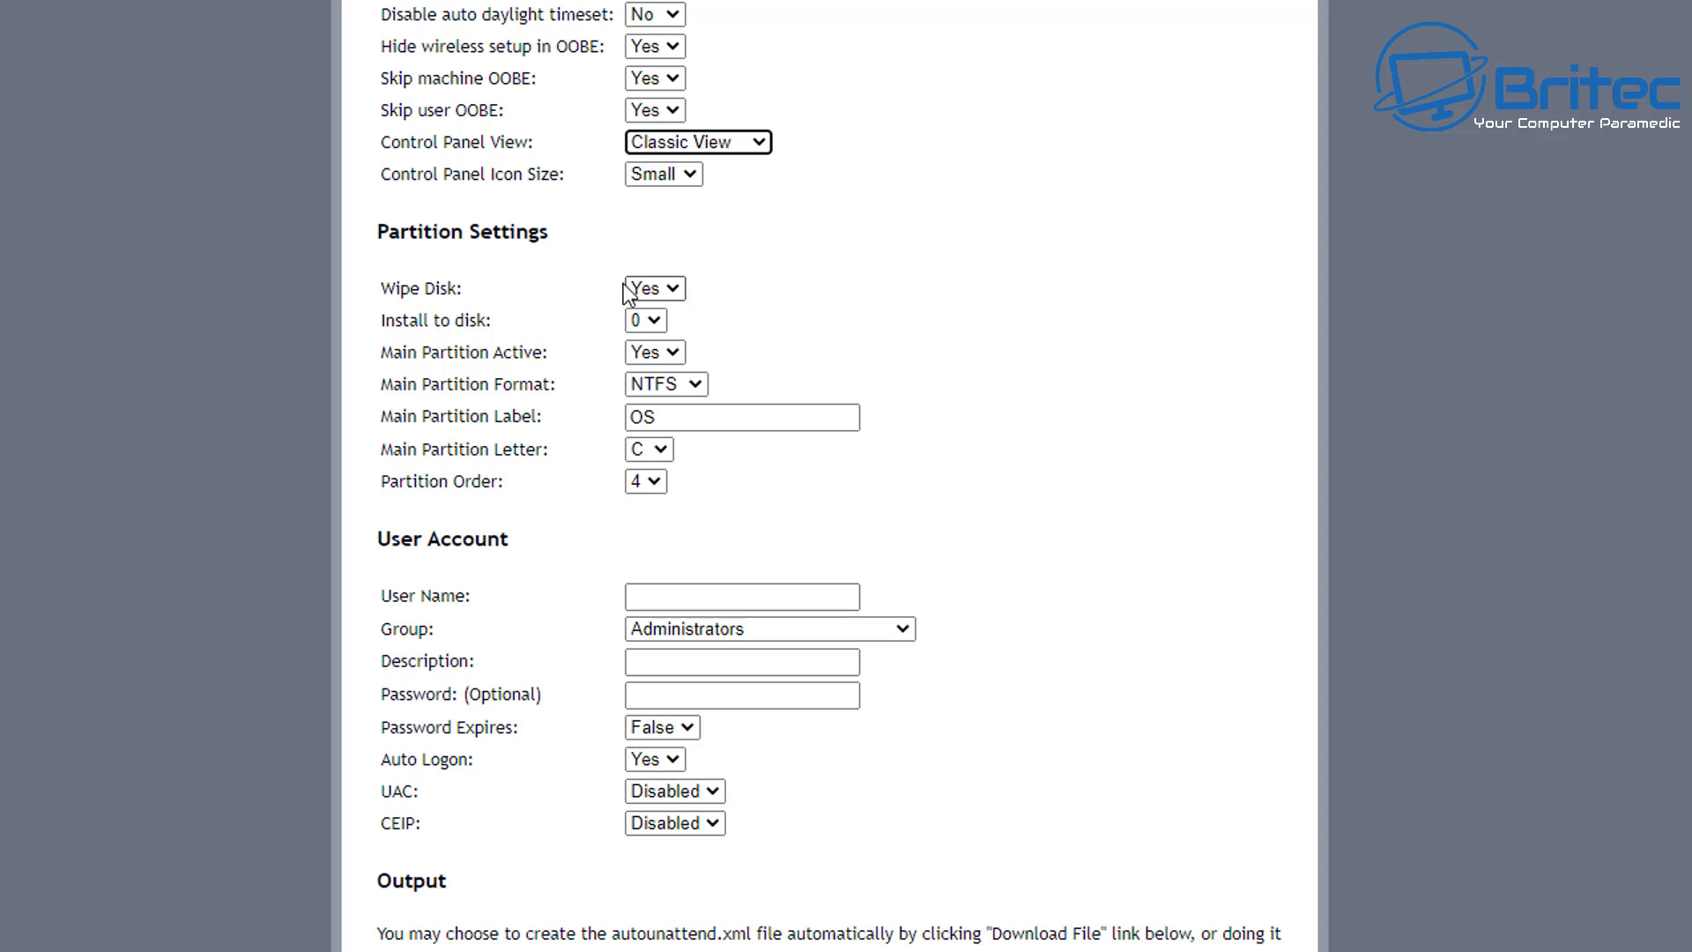
Step: Keep disk 0 as the installation disk, and enter Owner as the user name and Admin as the account description
left_click(661, 322)
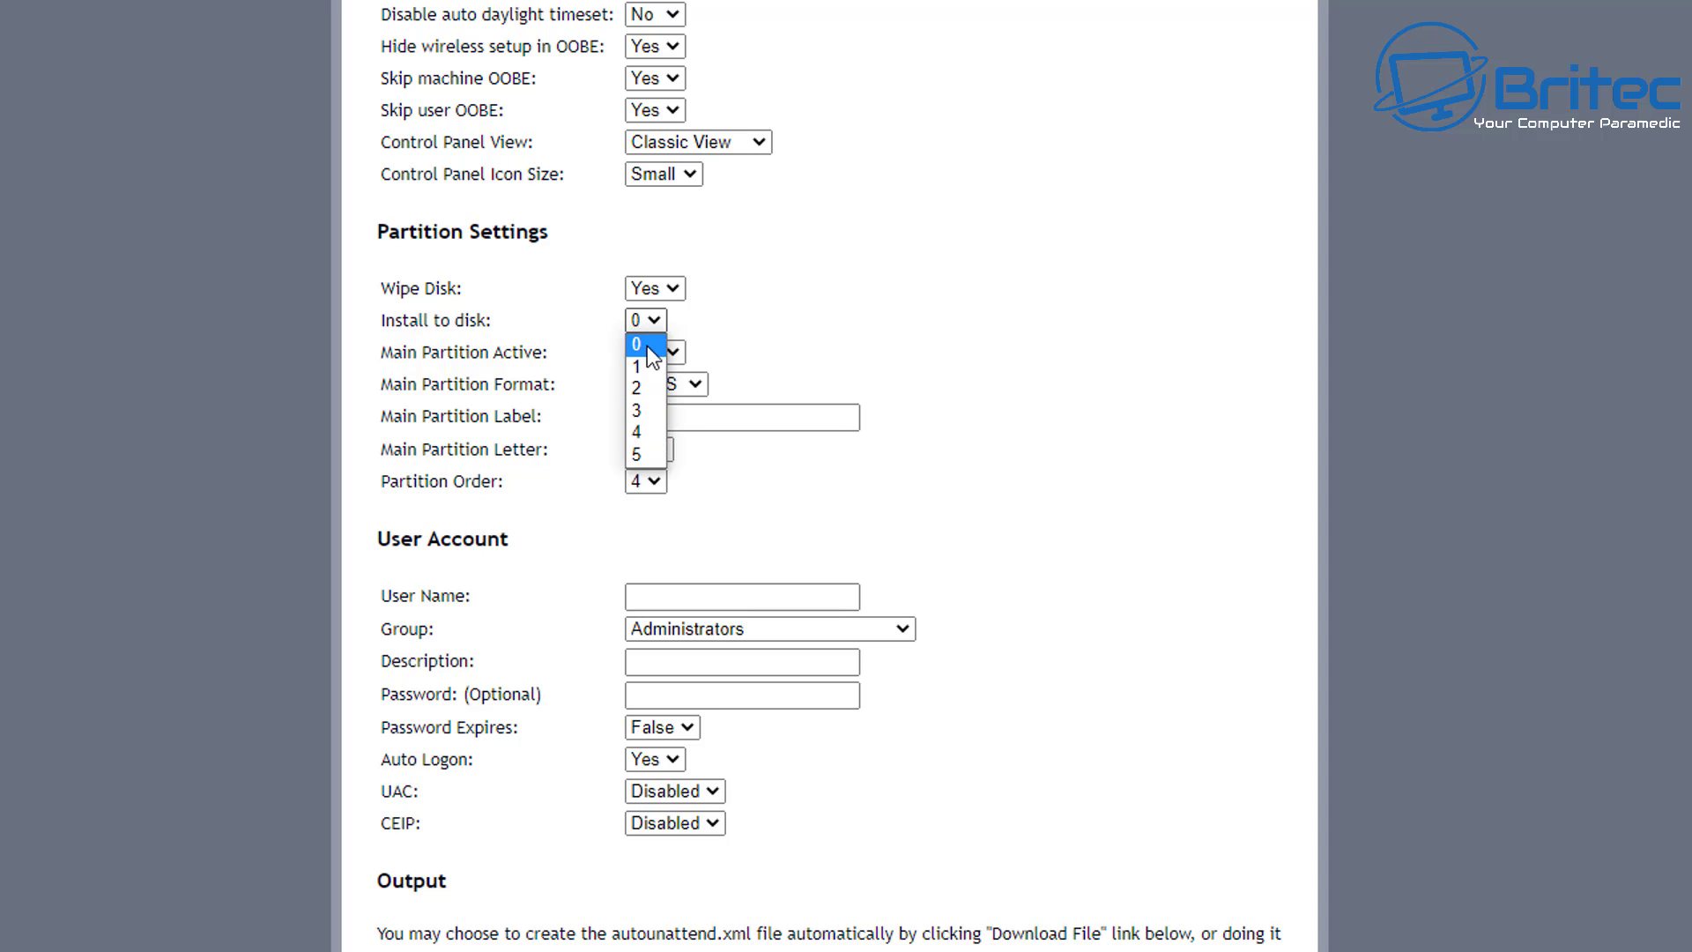
left_click(647, 346)
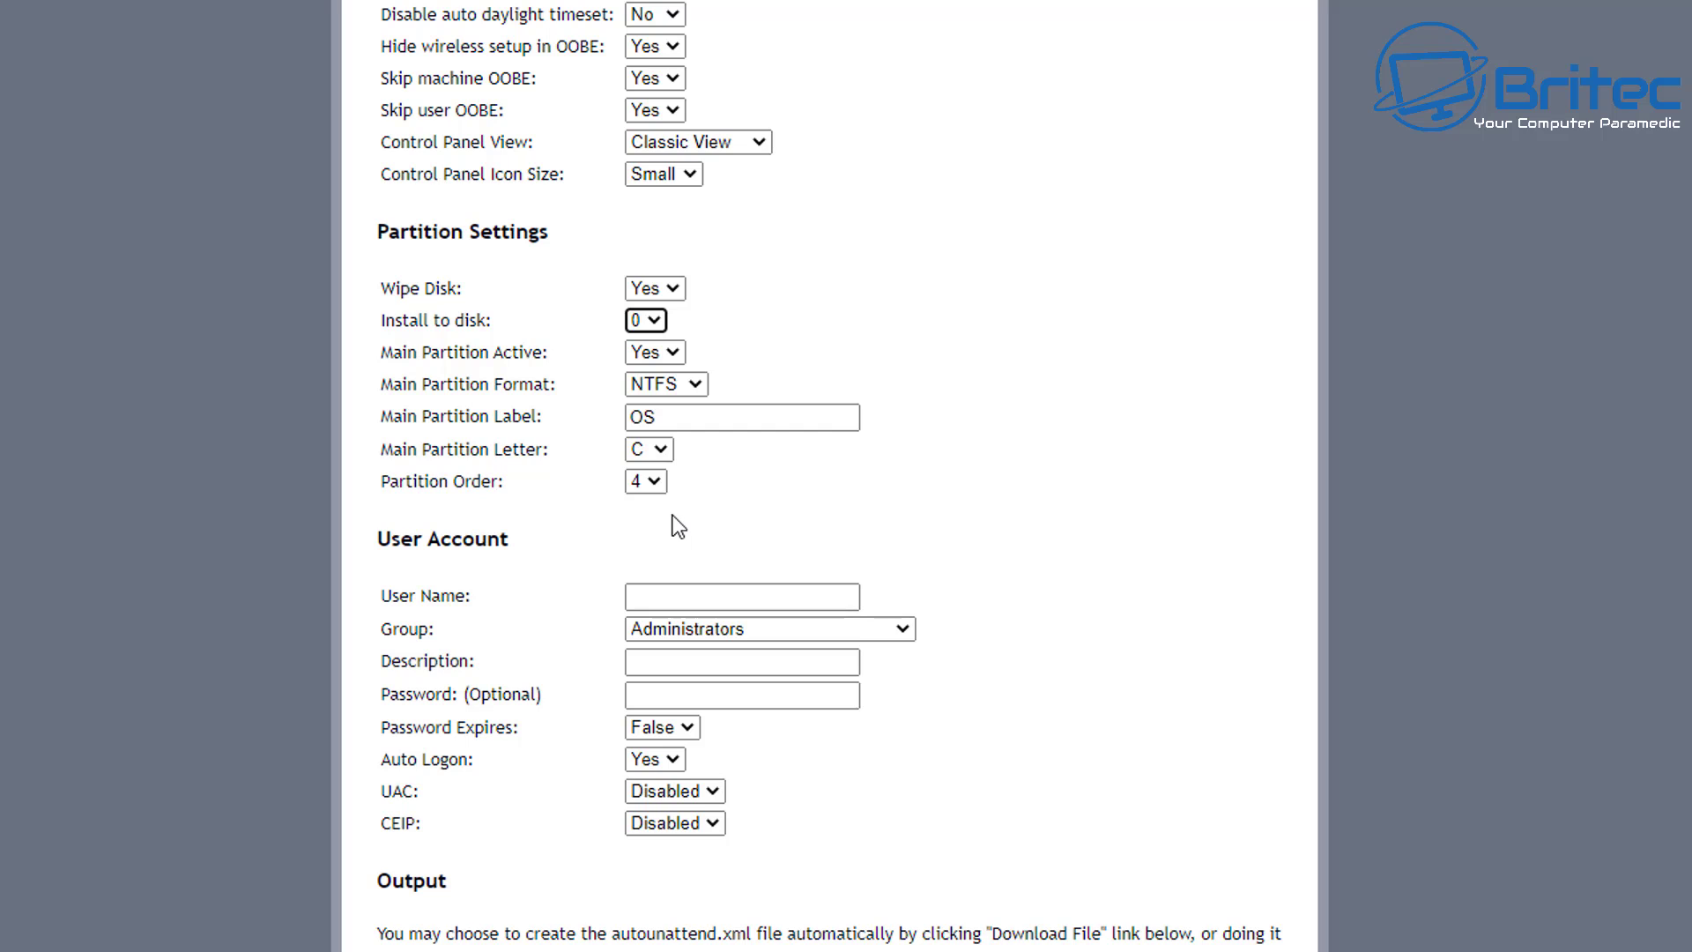
left_click(691, 597)
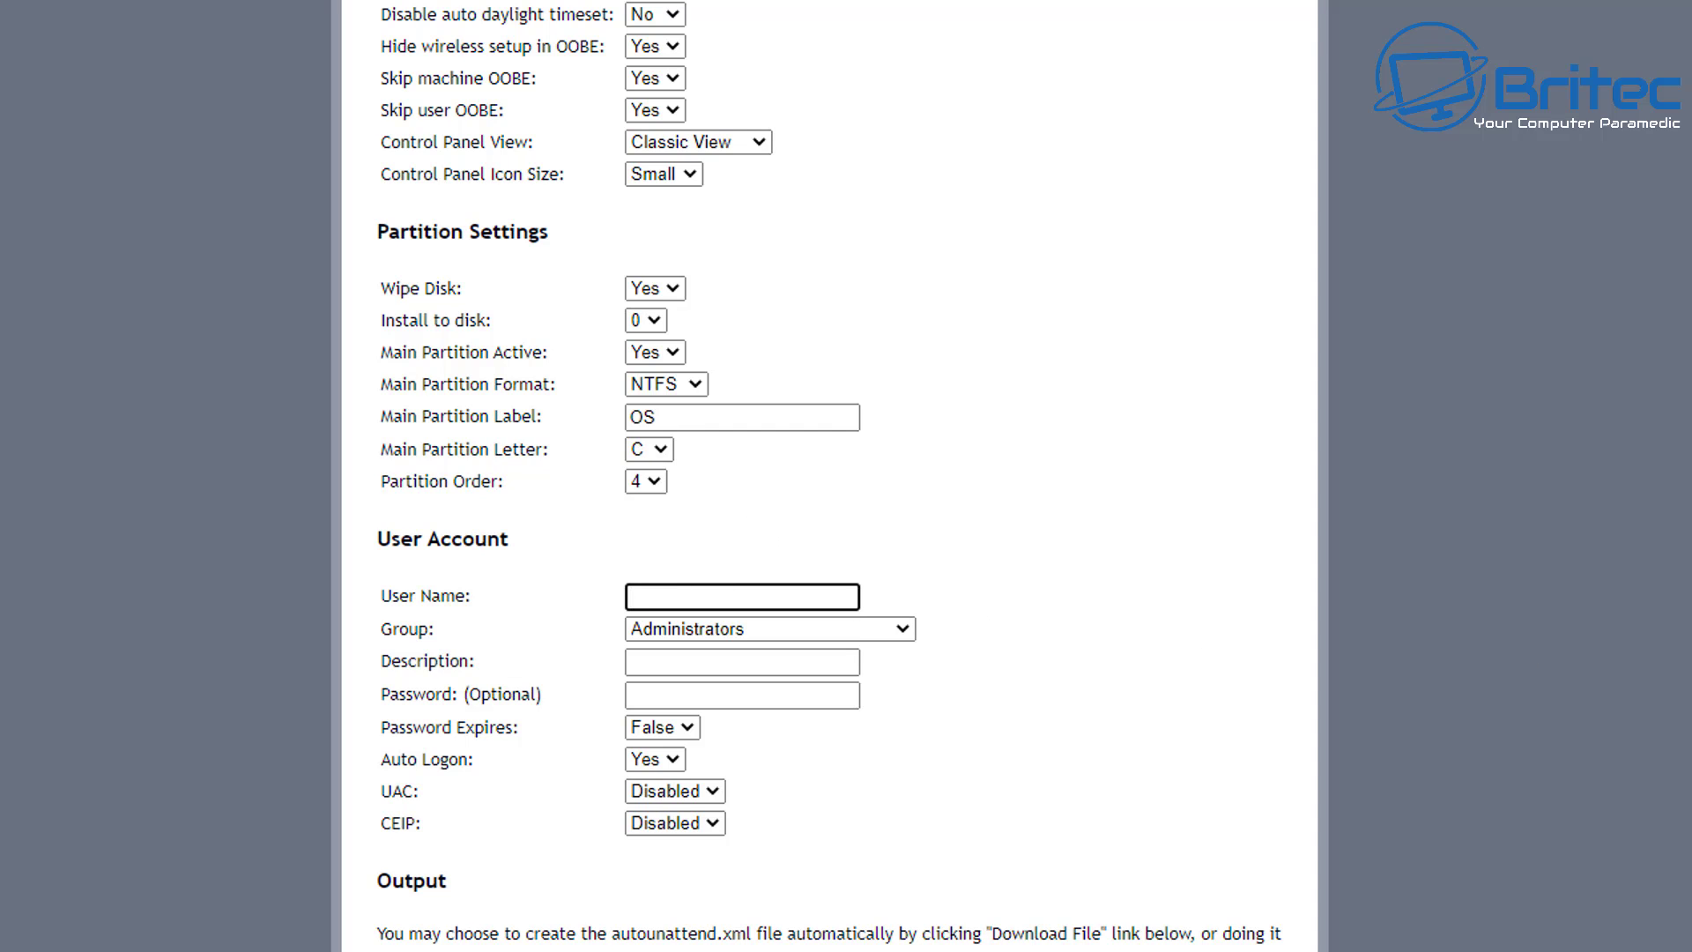
type("Owner")
left_click(1087, 658)
left_click(655, 661)
type("Admin")
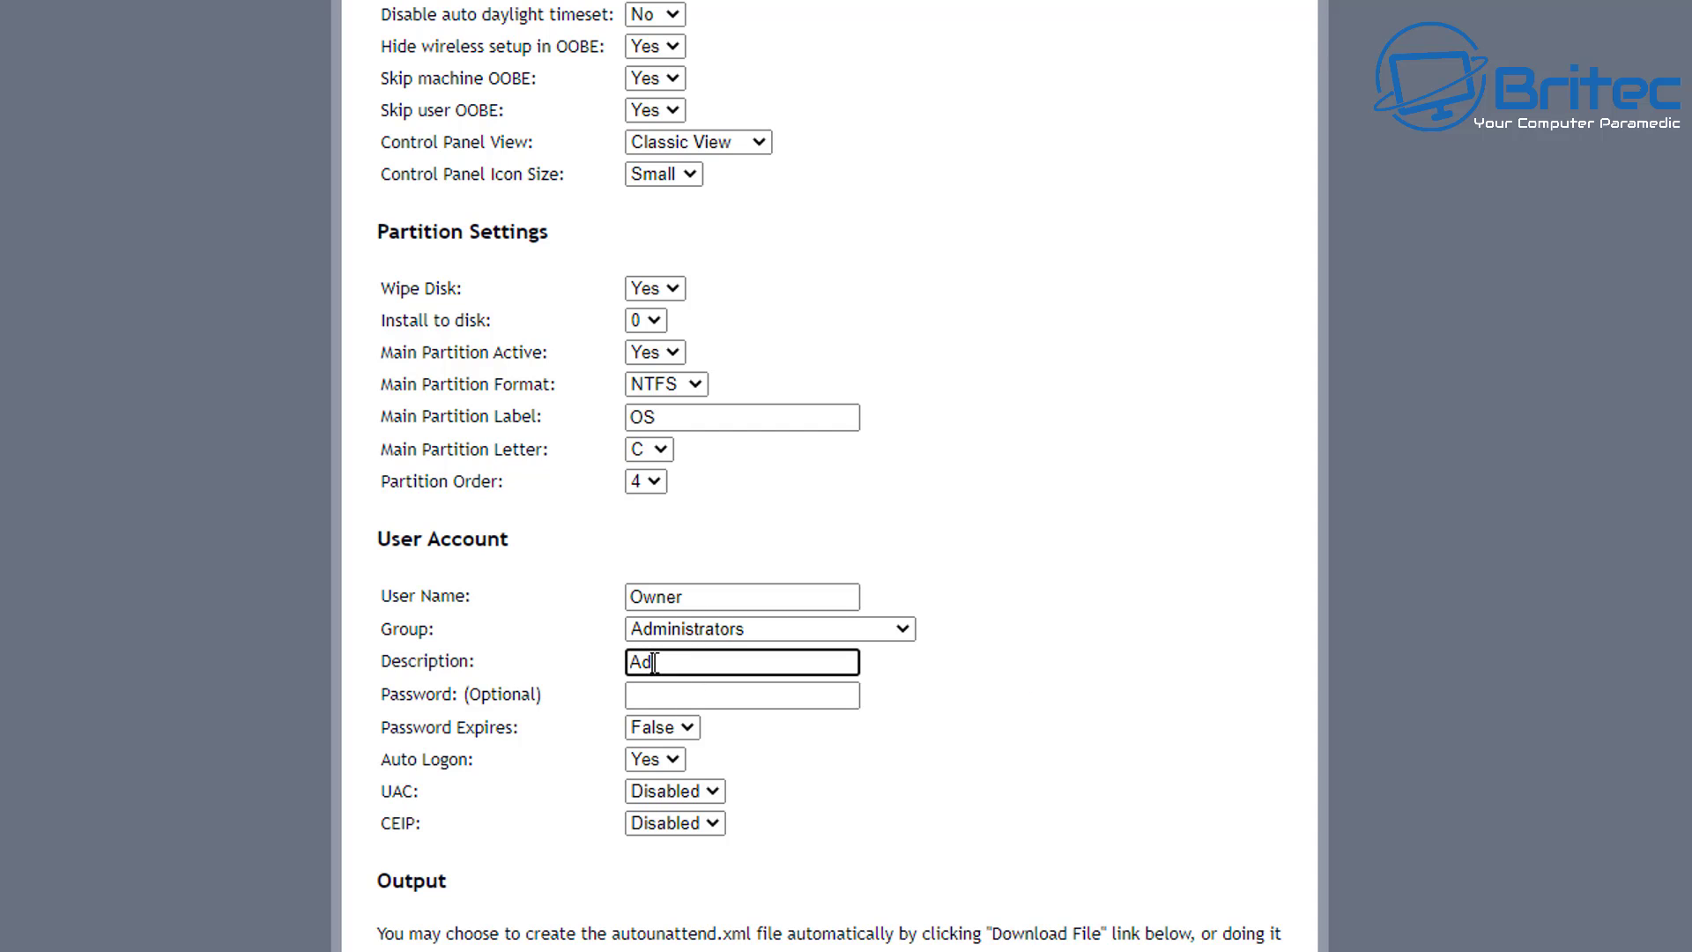
left_click(1072, 696)
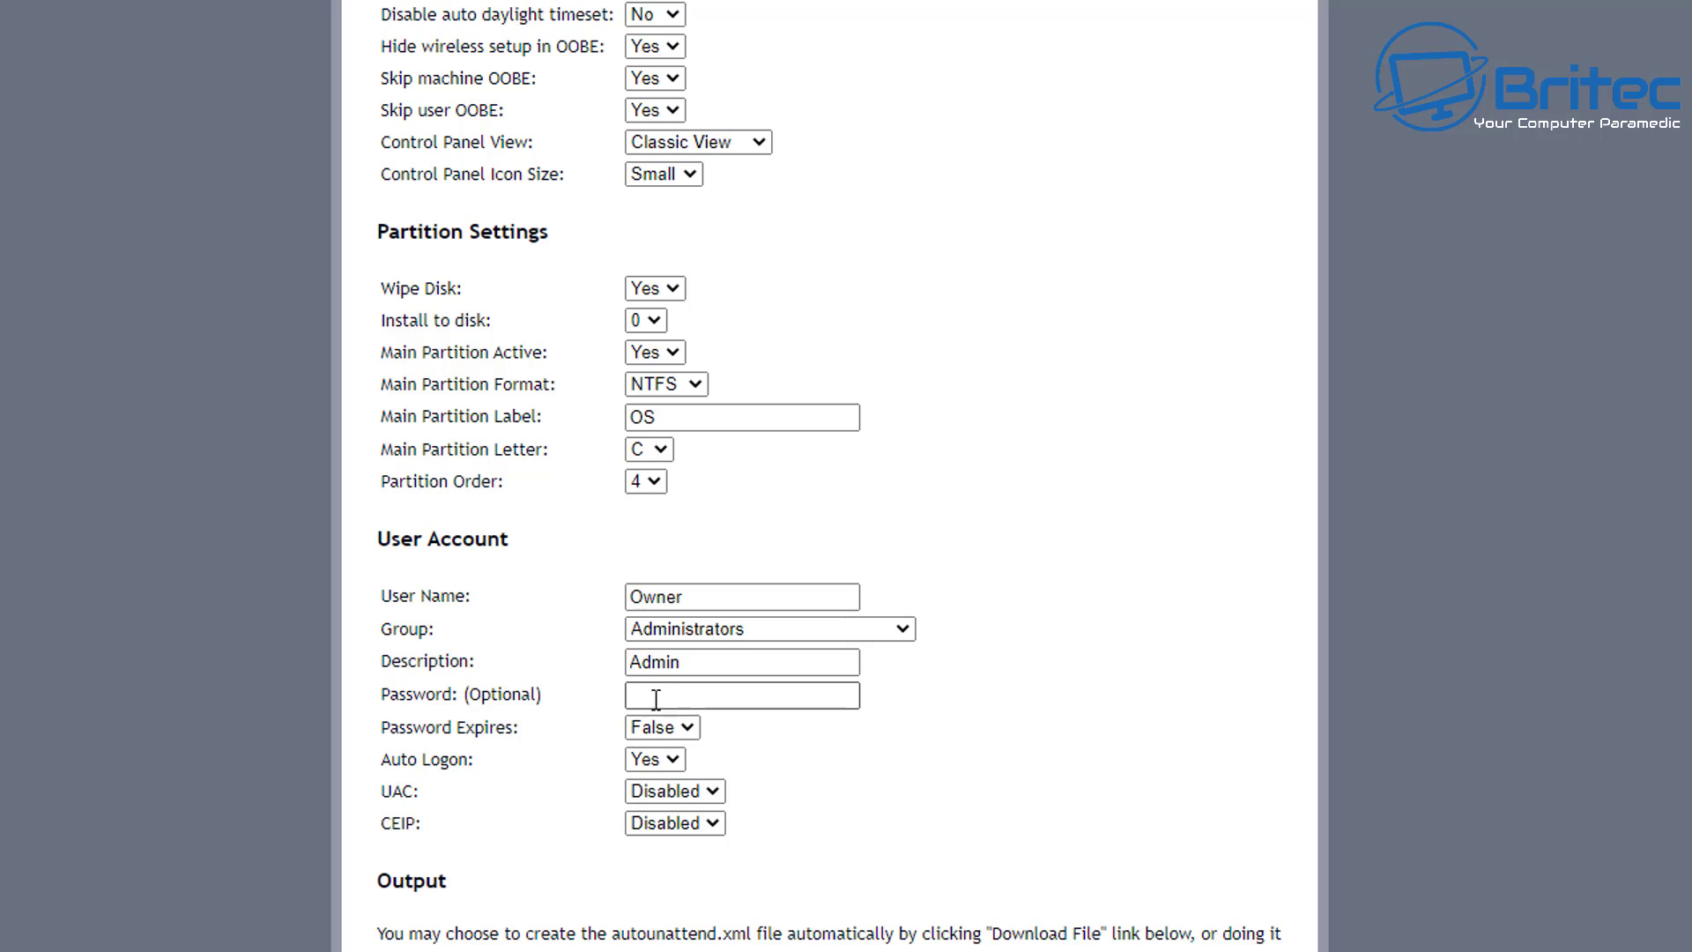
Step: Set UAC to Enable for the user account and keep CEIP disabled
left_click(722, 790)
left_click(685, 809)
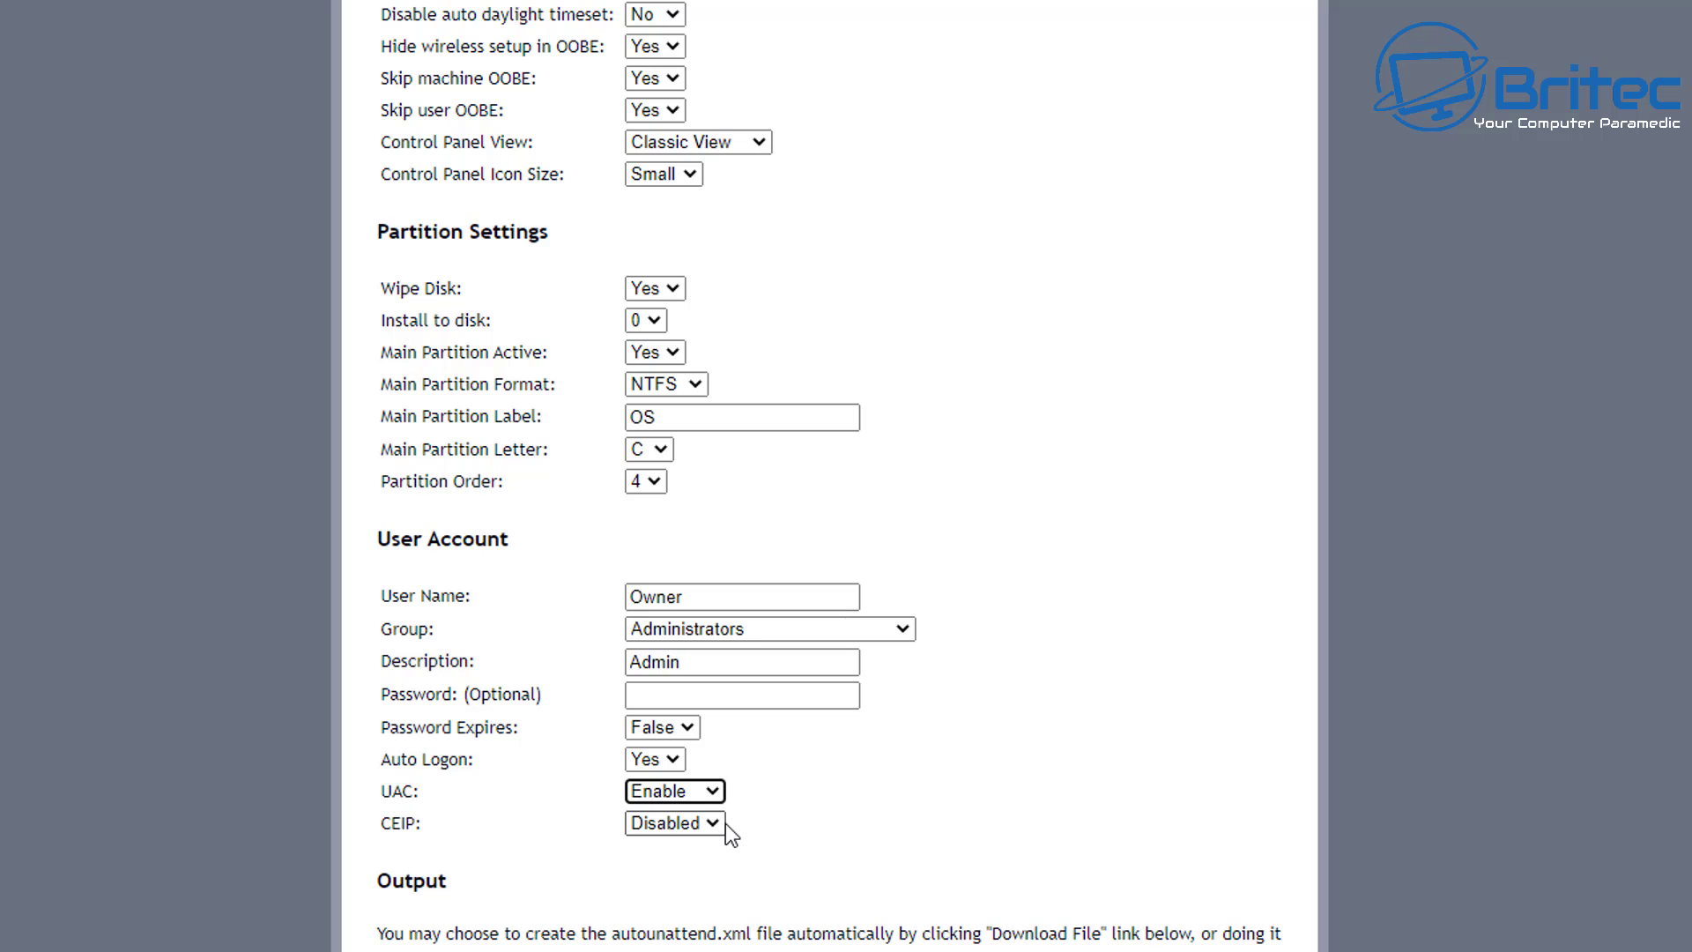
left_click(722, 823)
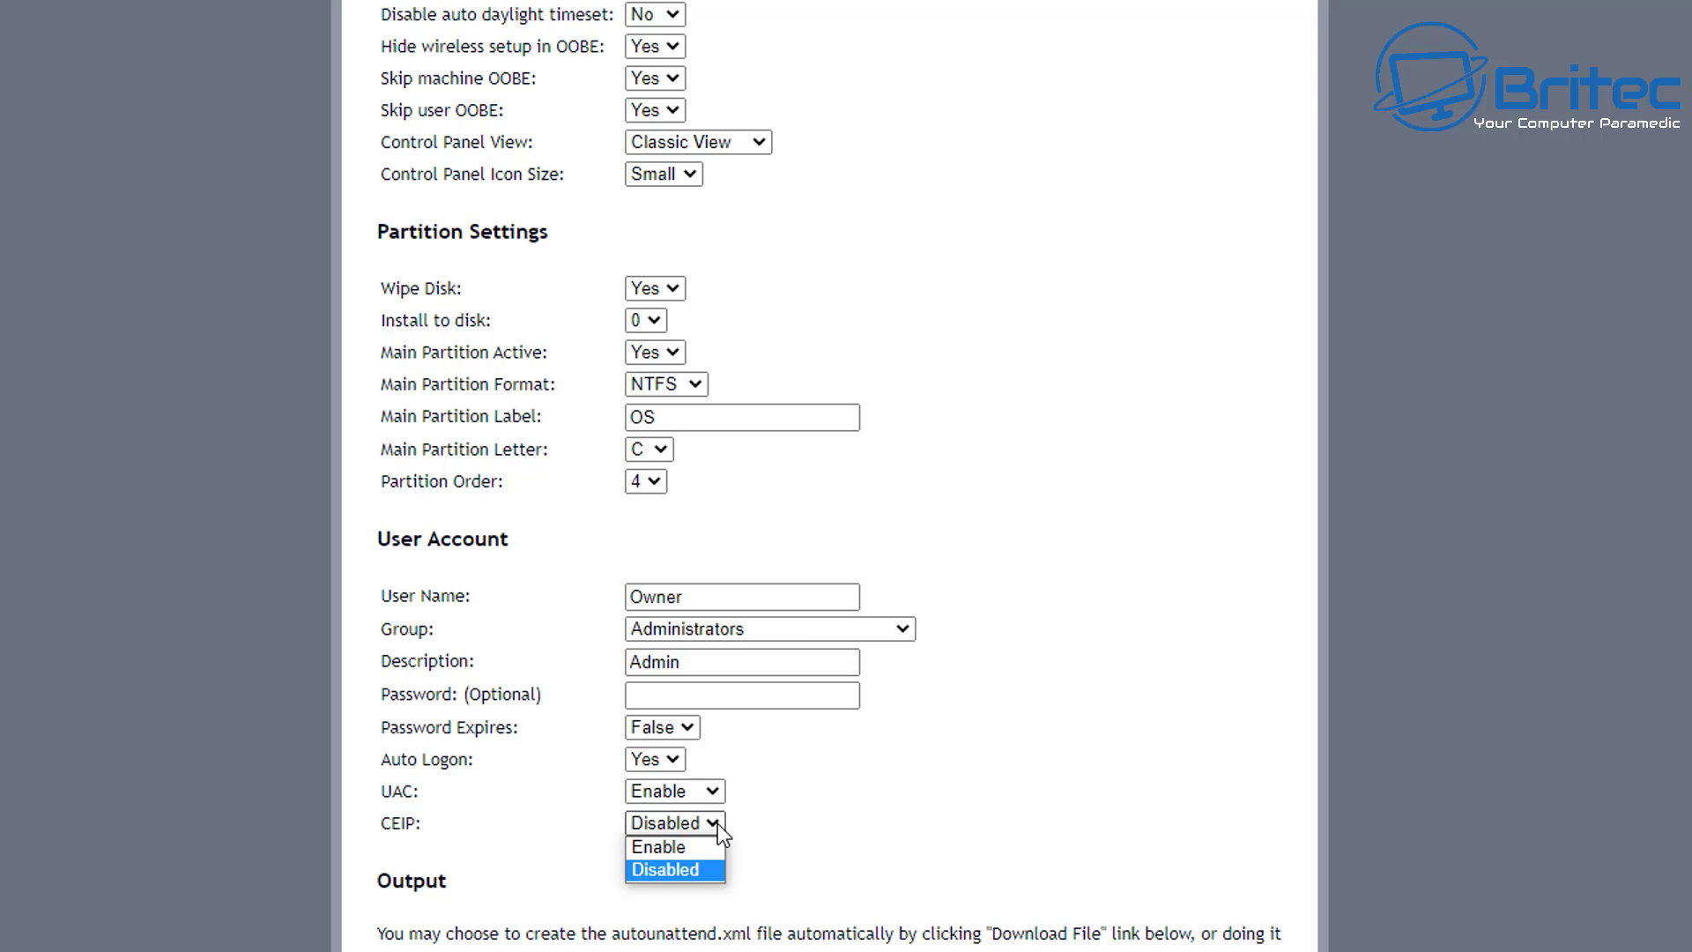
left_click(780, 813)
Step: Download the generated autounattend.xml answer file
scroll(966, 807, "down", 10)
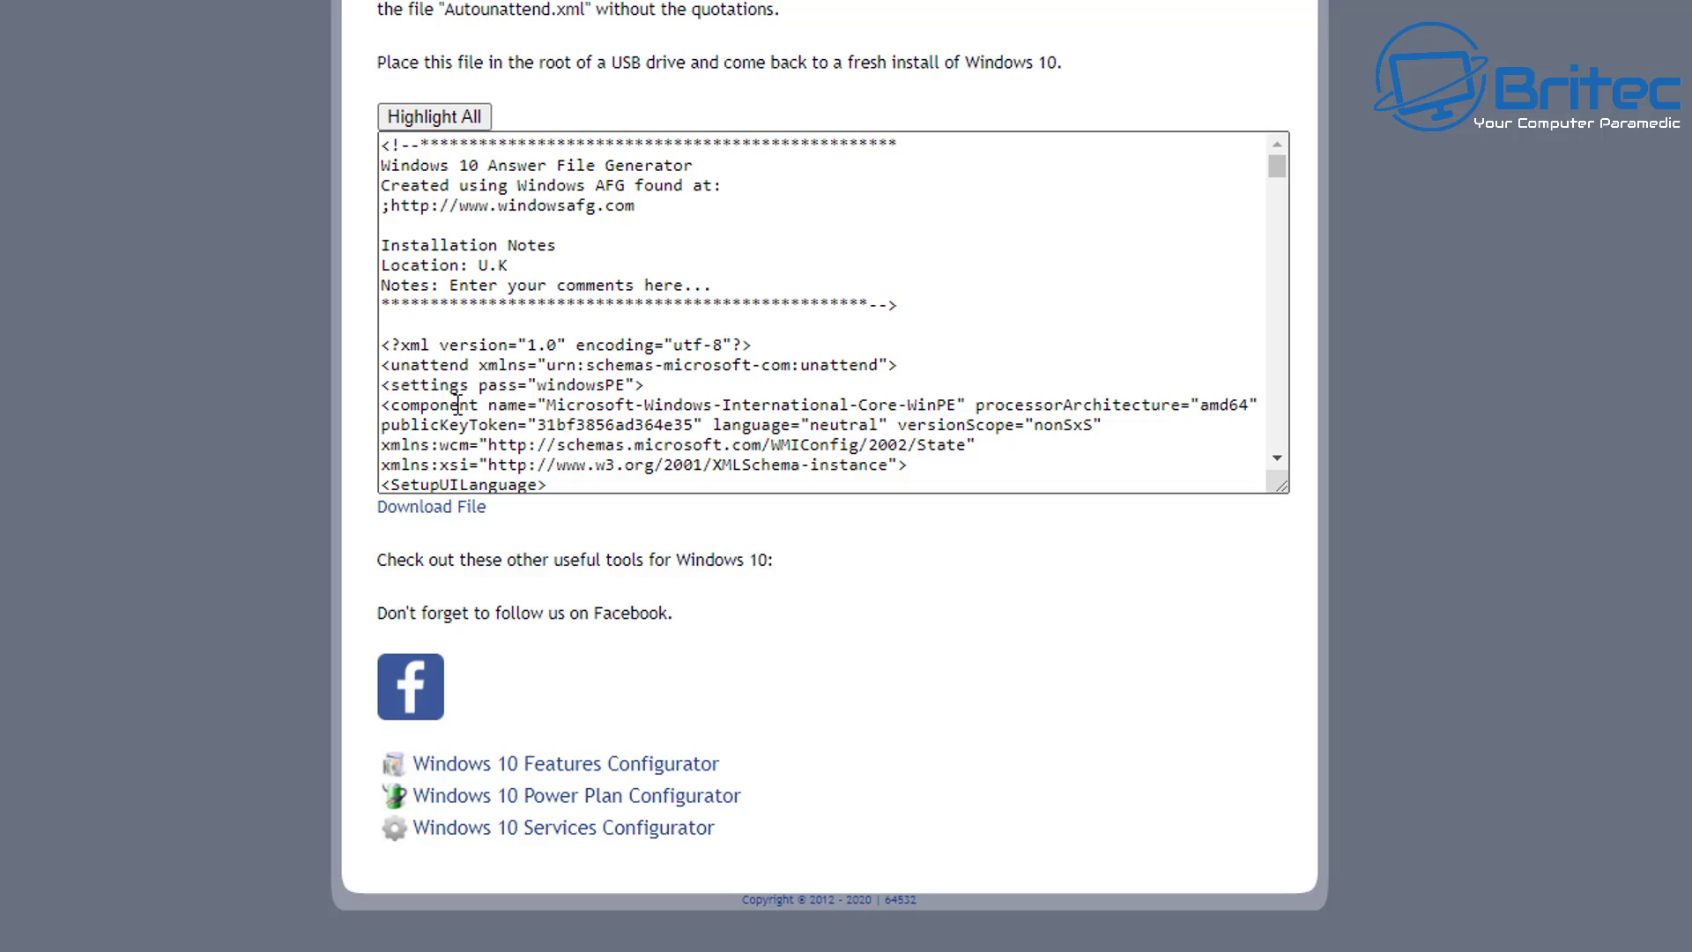
left_click(451, 526)
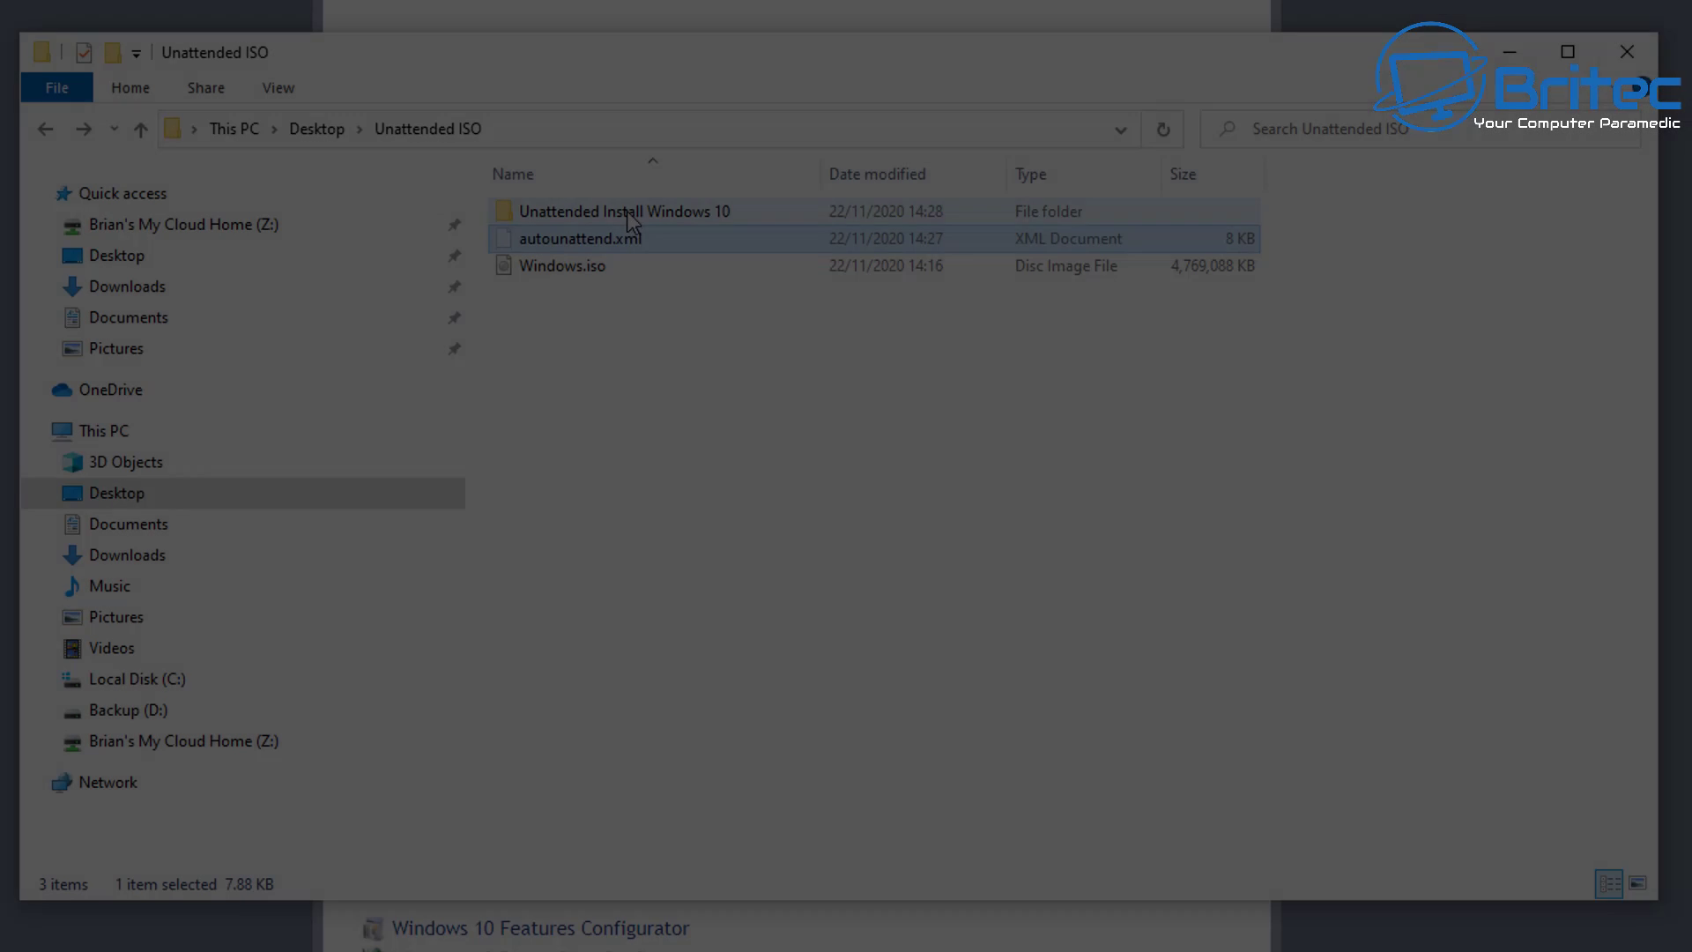
Step: Copy autounattend.xml from the Unattended ISO folder into the Unattended Install Windows 10 folder, and minimize File Explorer
double_click(628, 212)
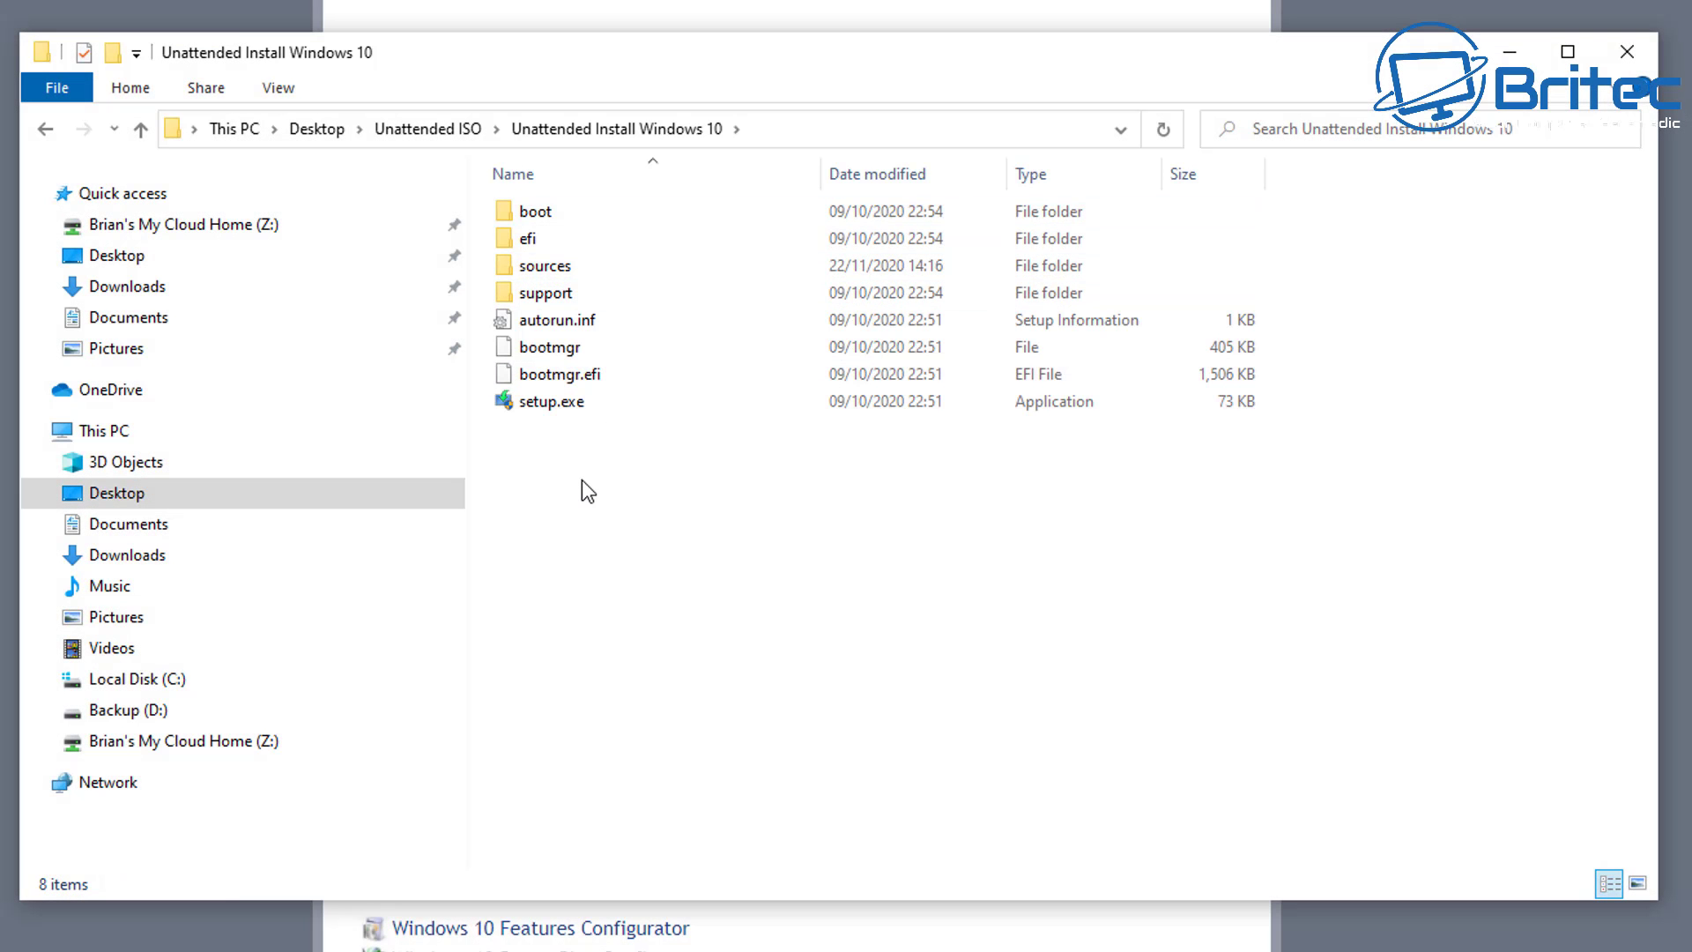
left_click(45, 128)
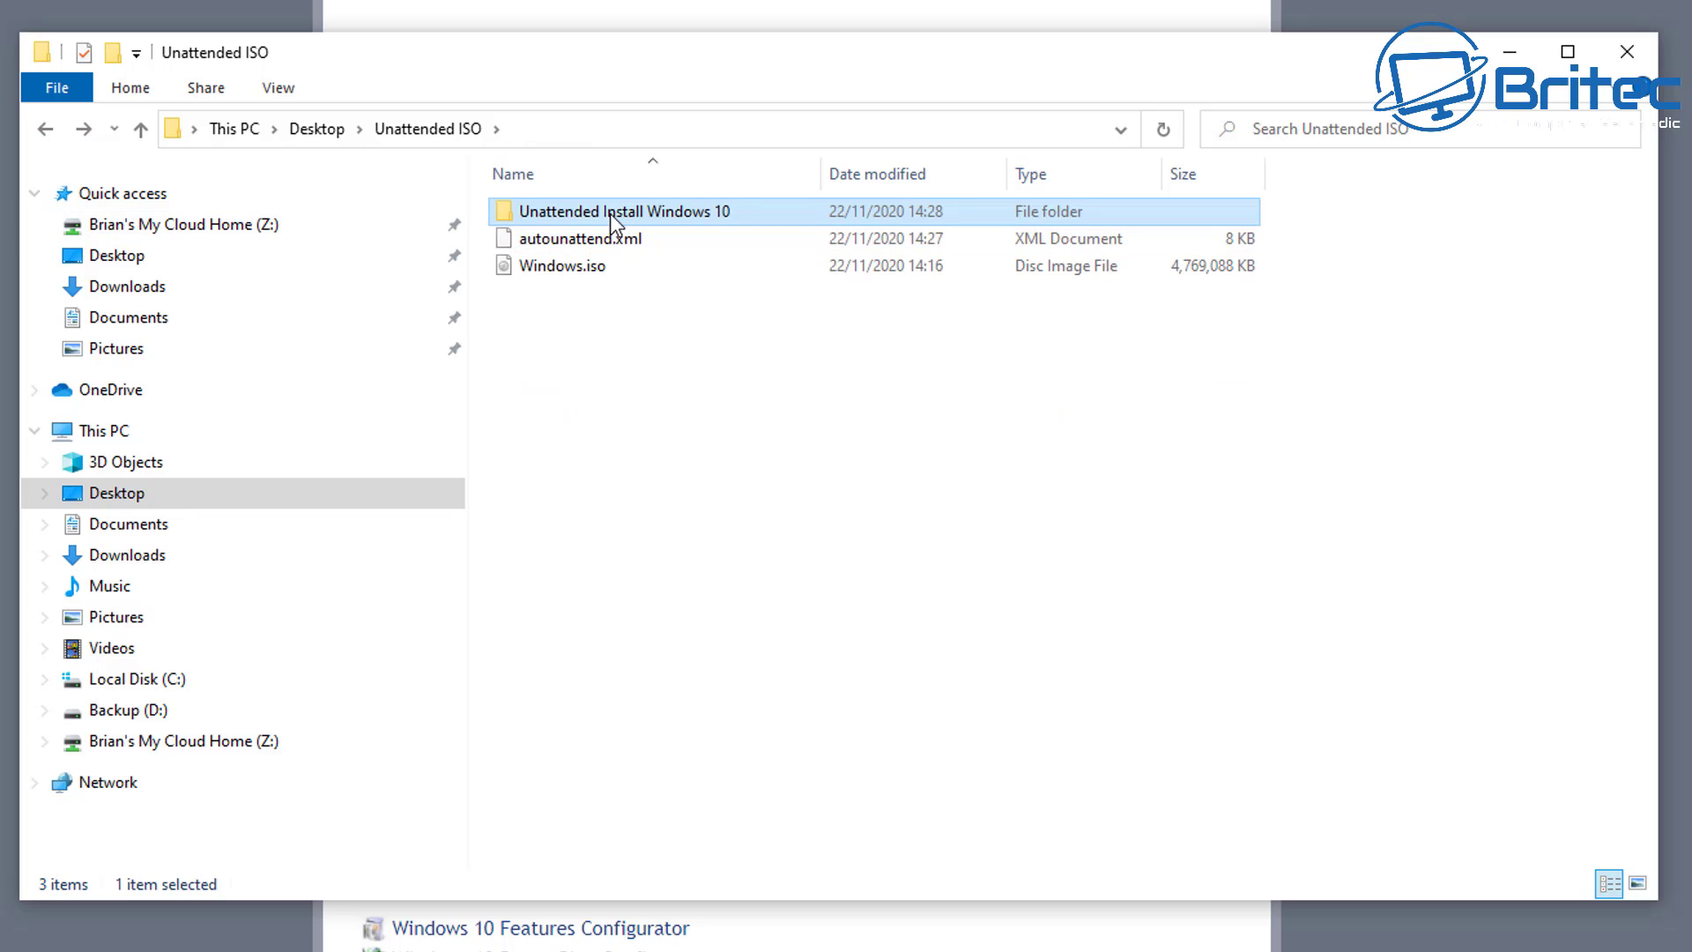
left_click(612, 241)
right_click(612, 239)
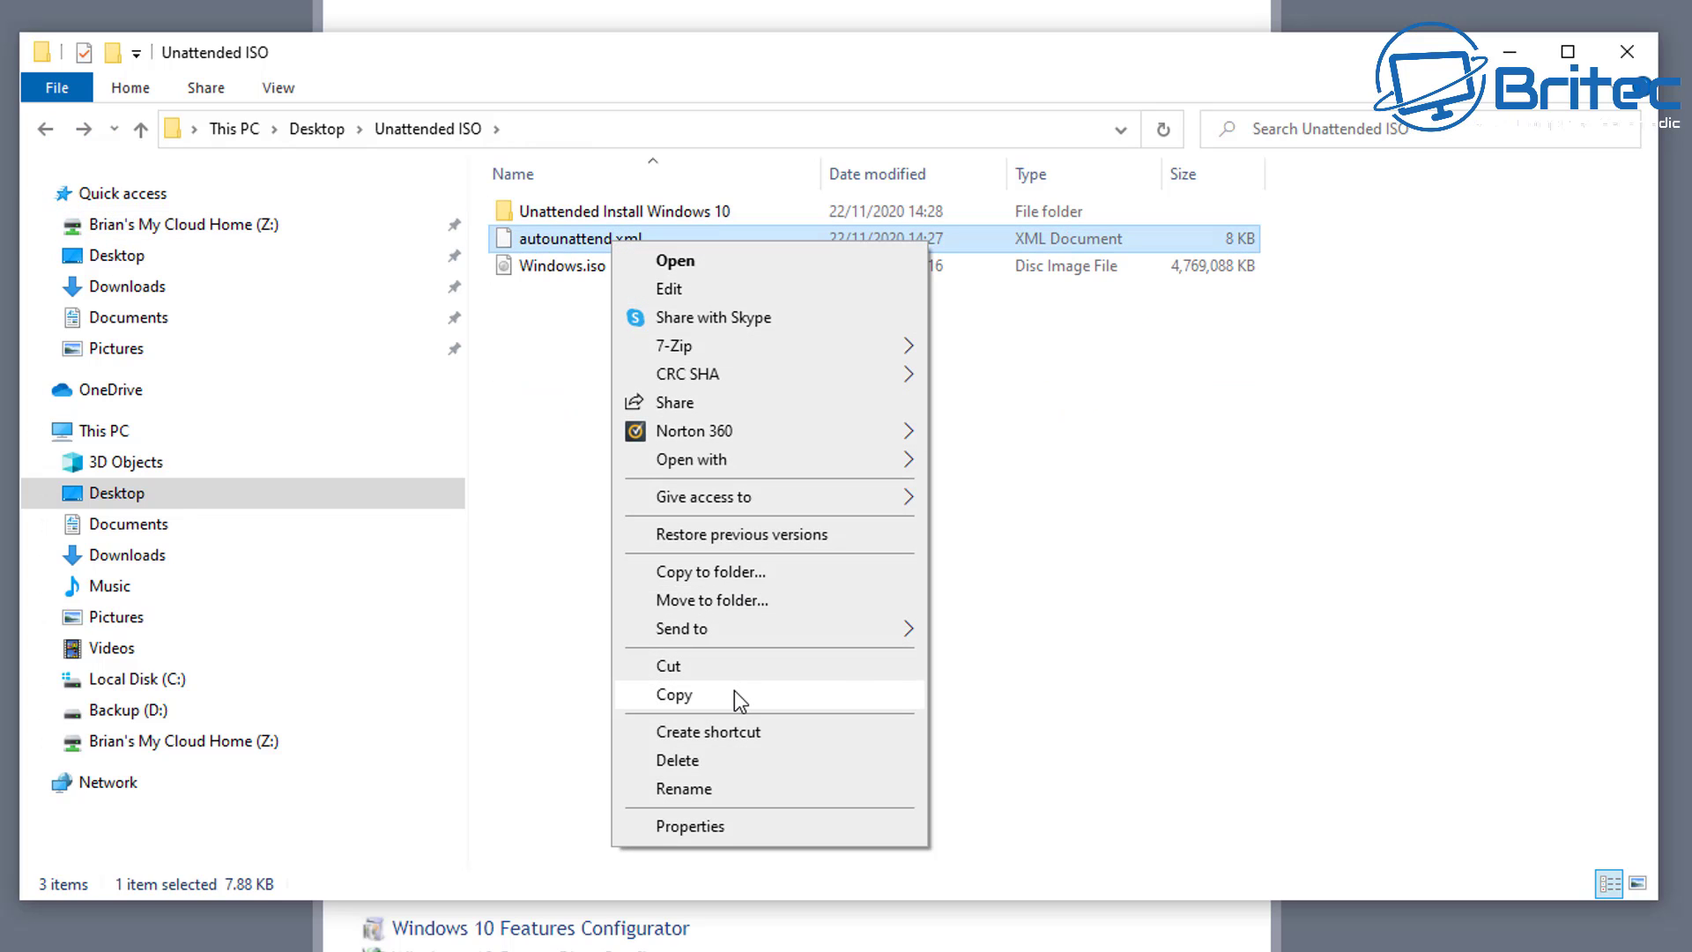
left_click(733, 694)
left_click(606, 215)
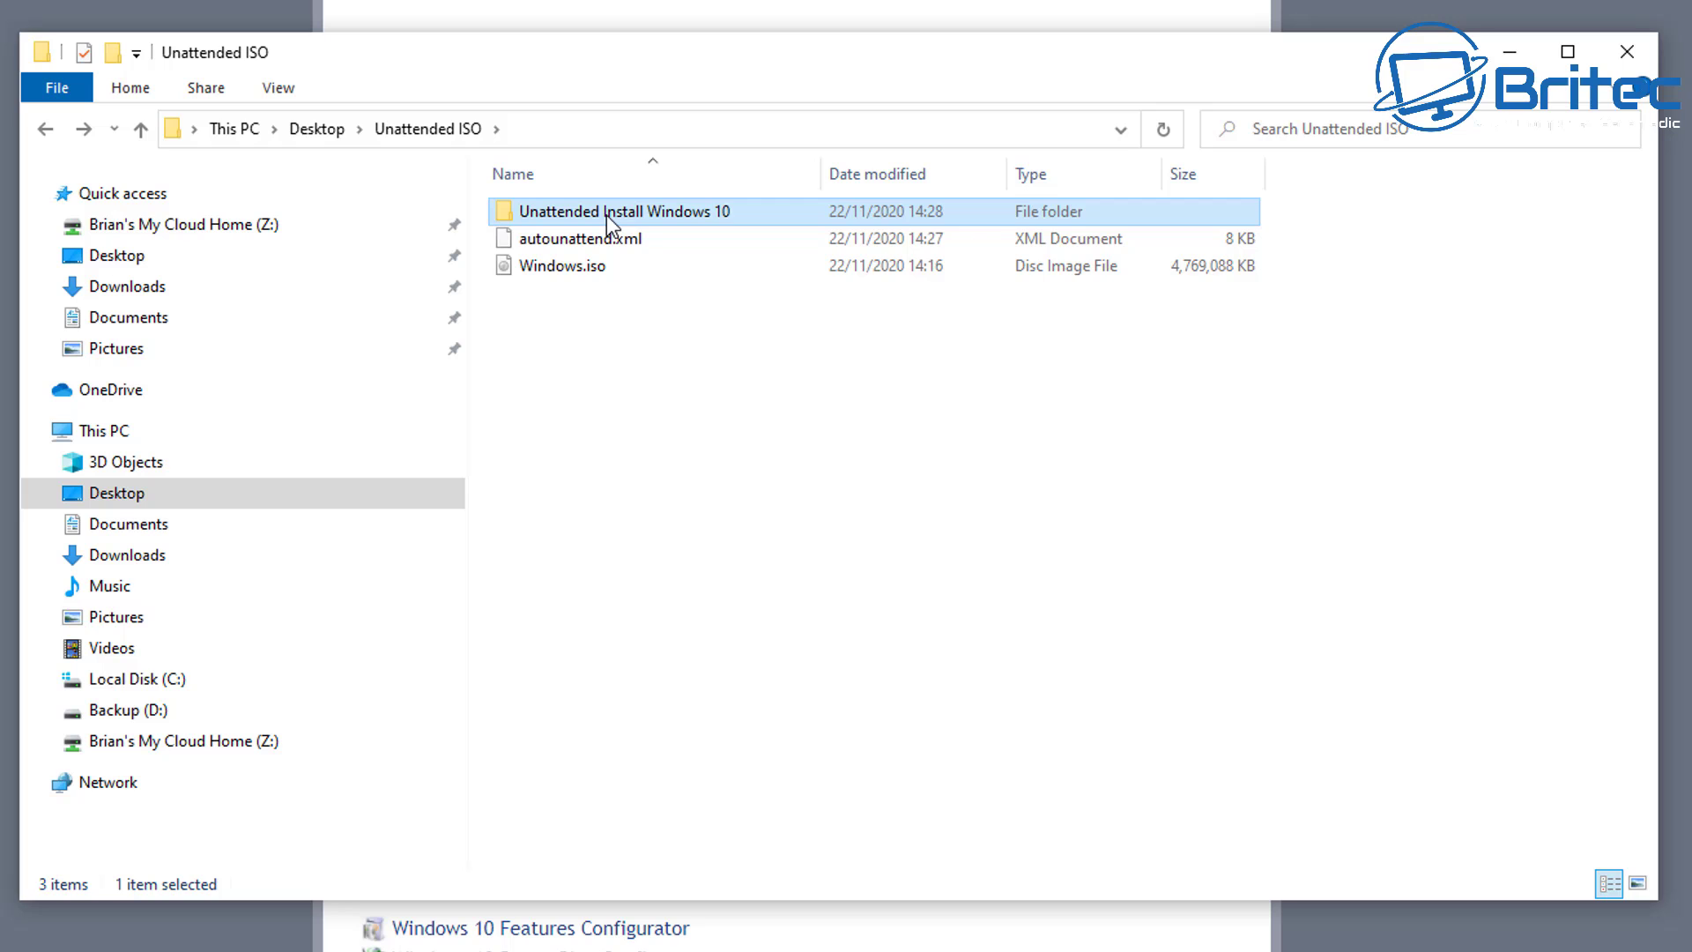
double_click(606, 215)
right_click(564, 488)
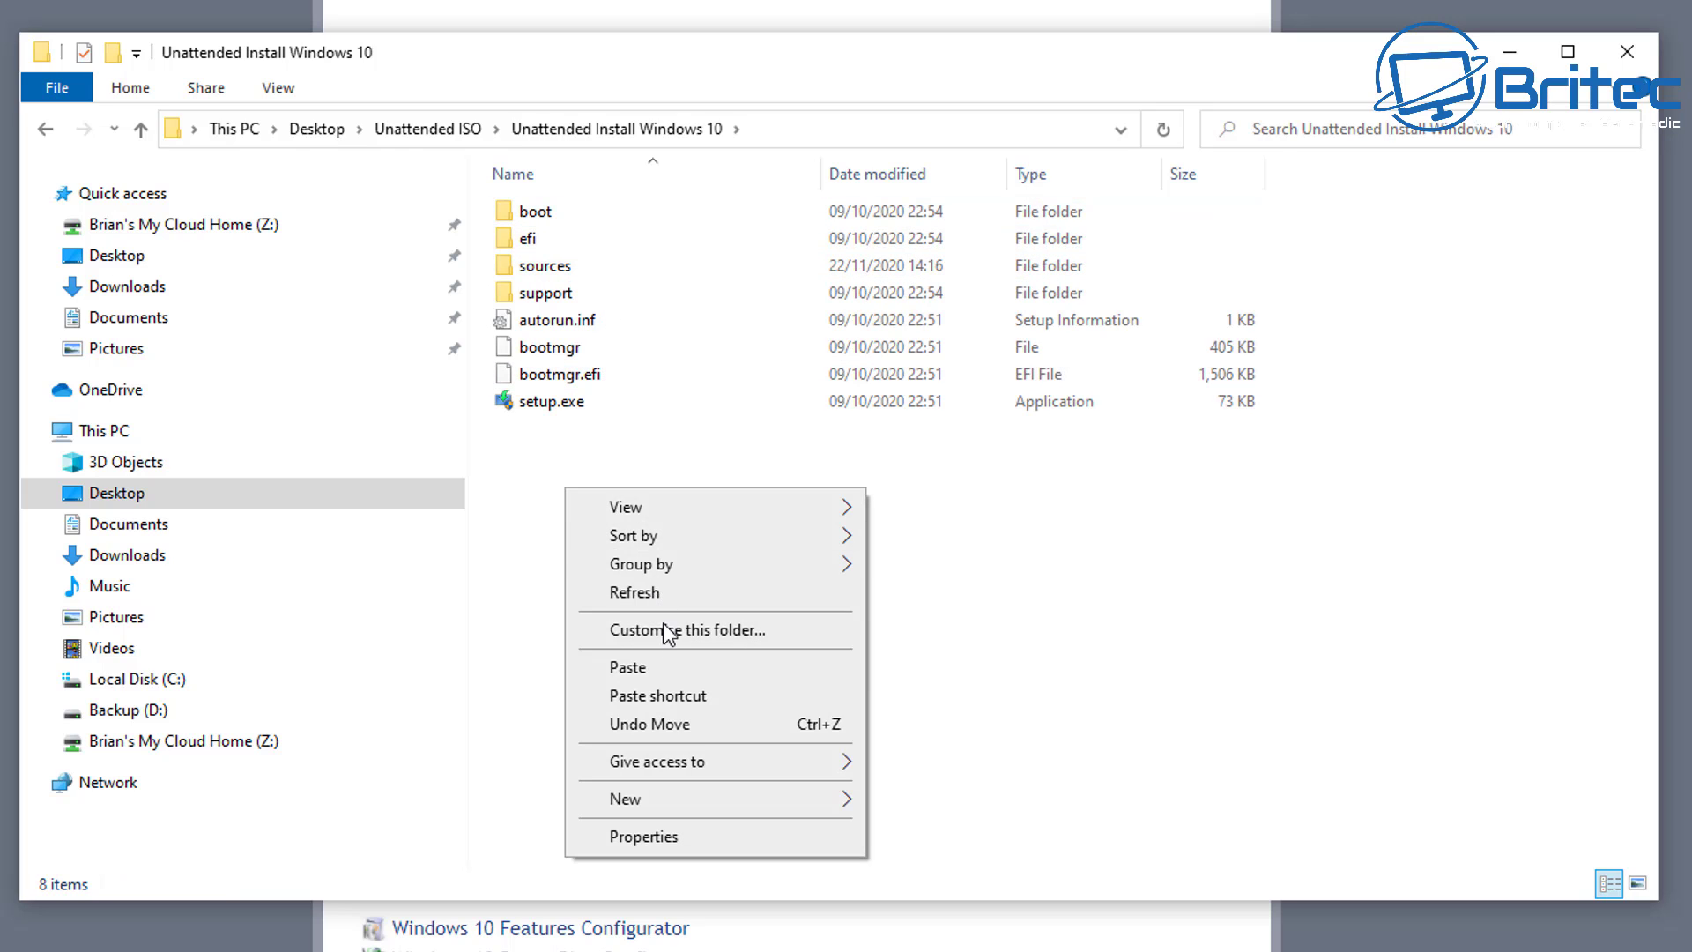
left_click(668, 677)
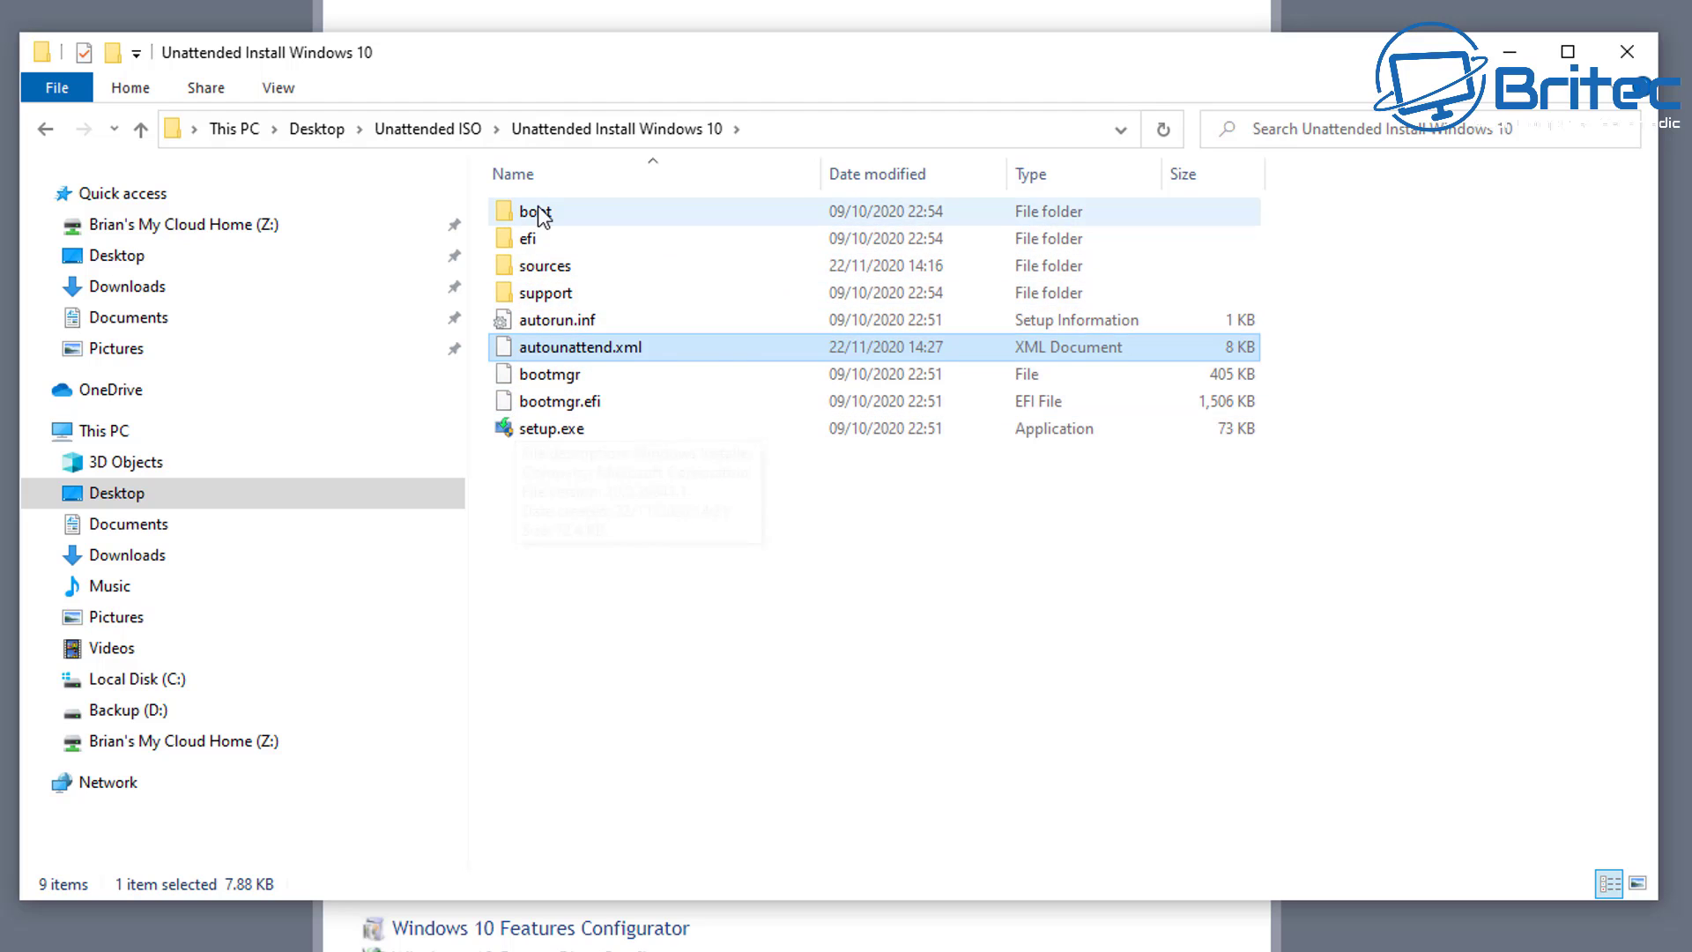
mouse_move(620, 420)
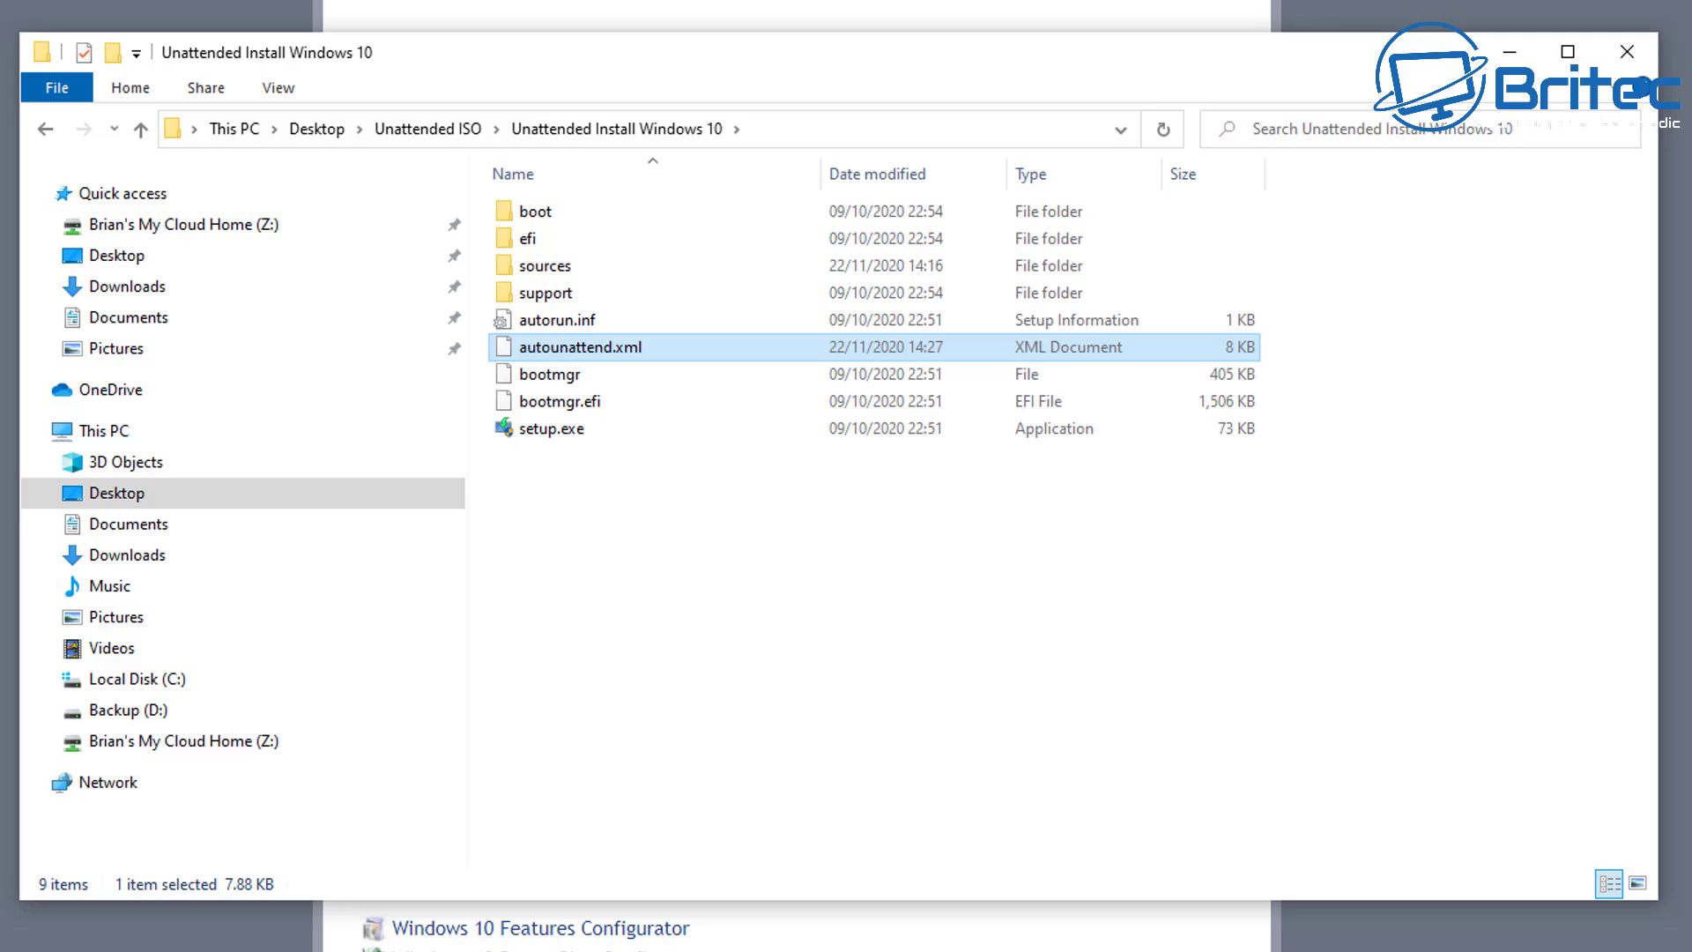
left_click(1509, 51)
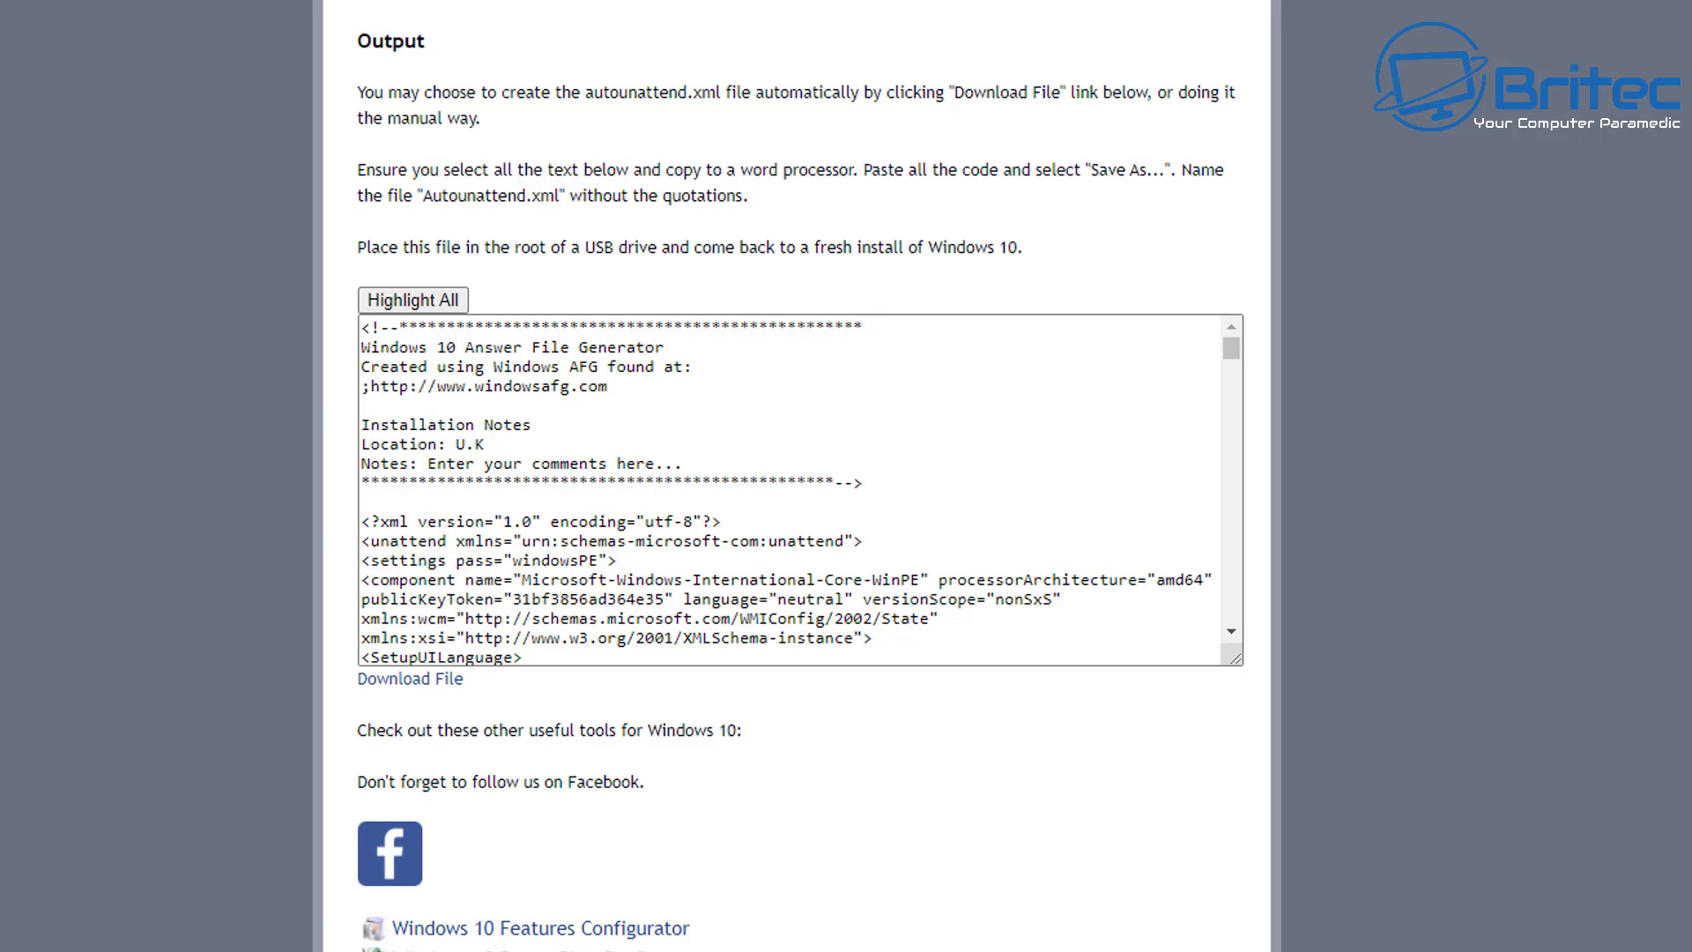
Step: Open the Windows 10 Features Configurator, and set the location to U.K and the architecture to x64
left_click(557, 935)
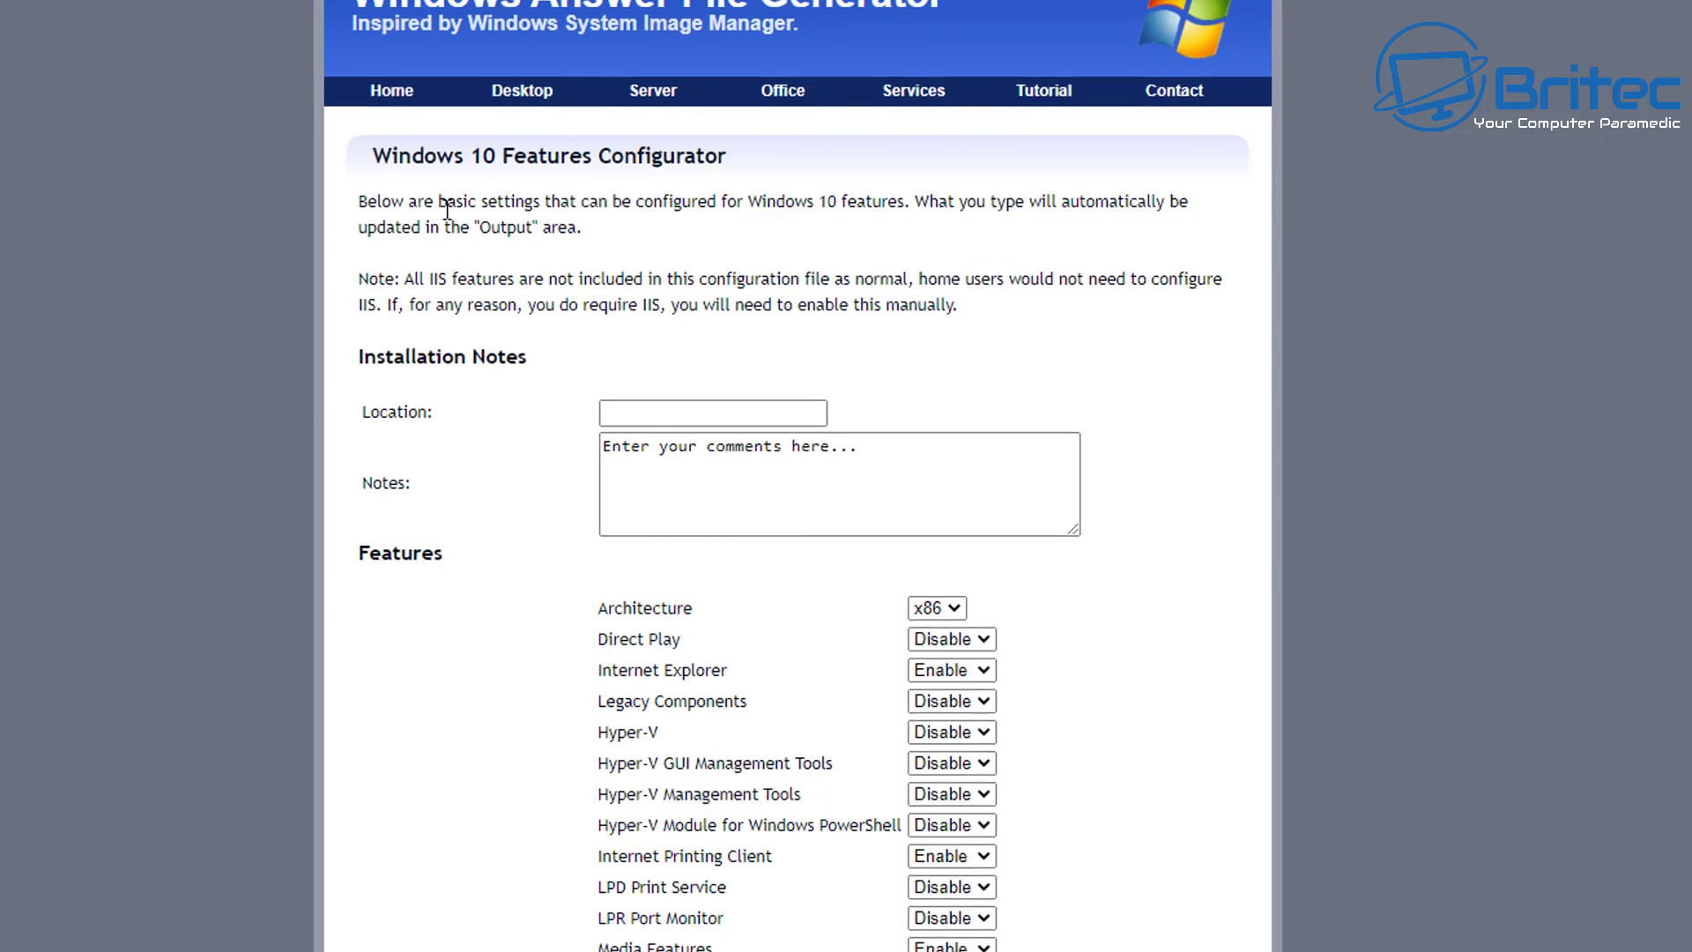
left_click(664, 491)
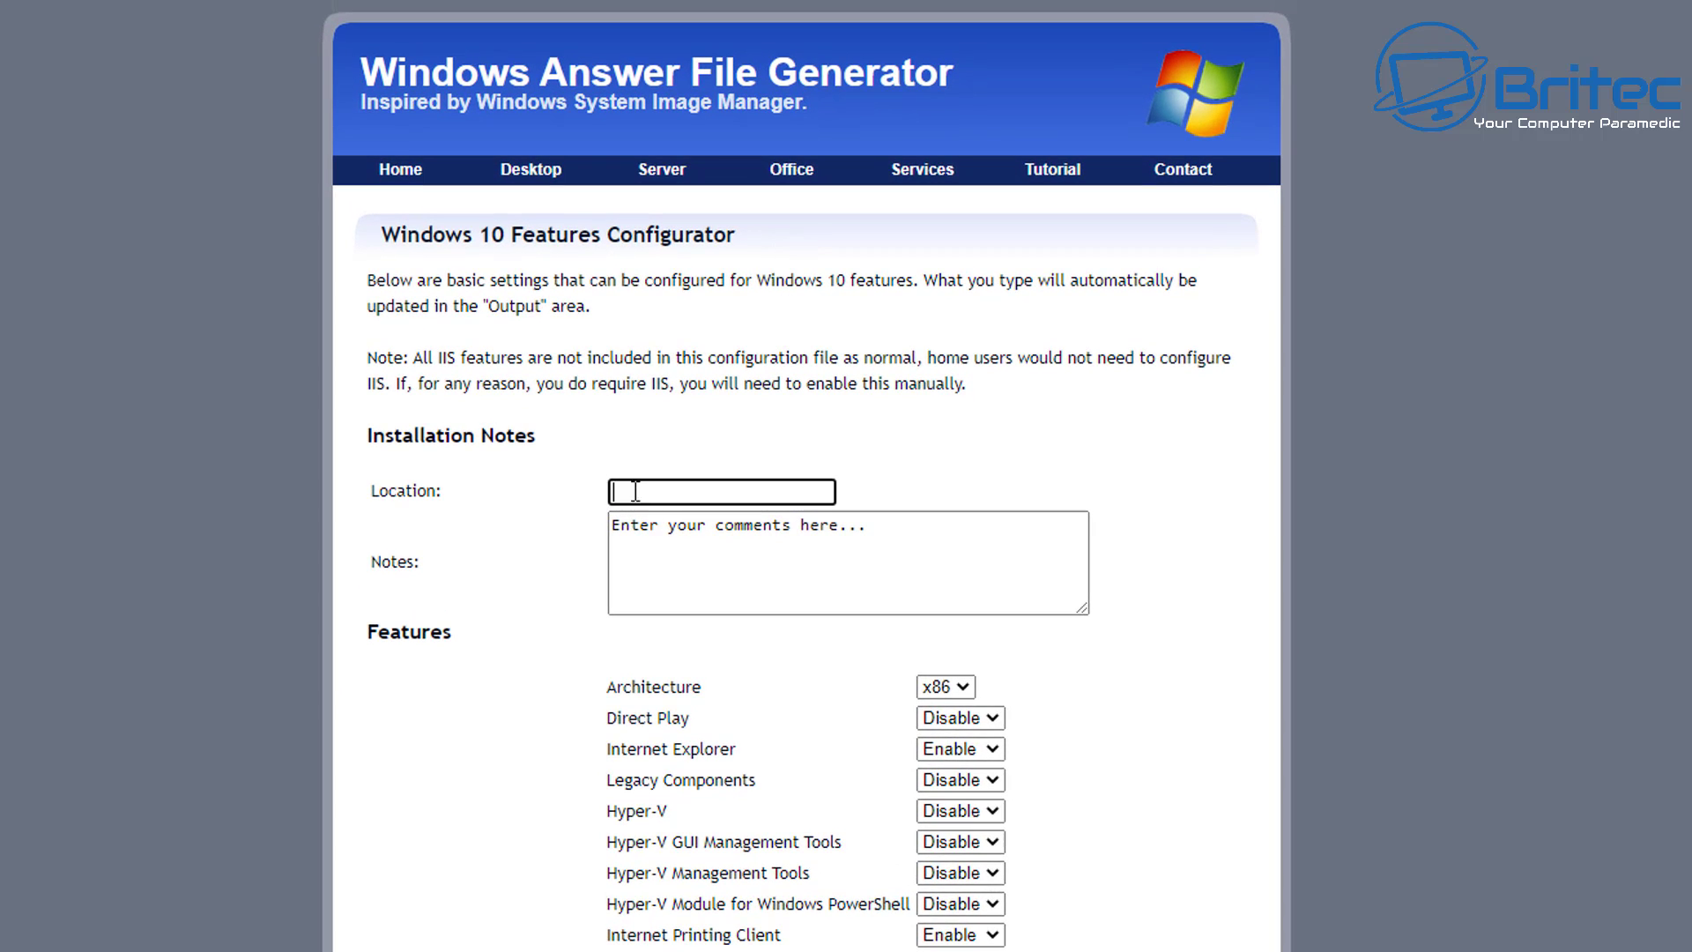
type("U.K")
left_click(965, 685)
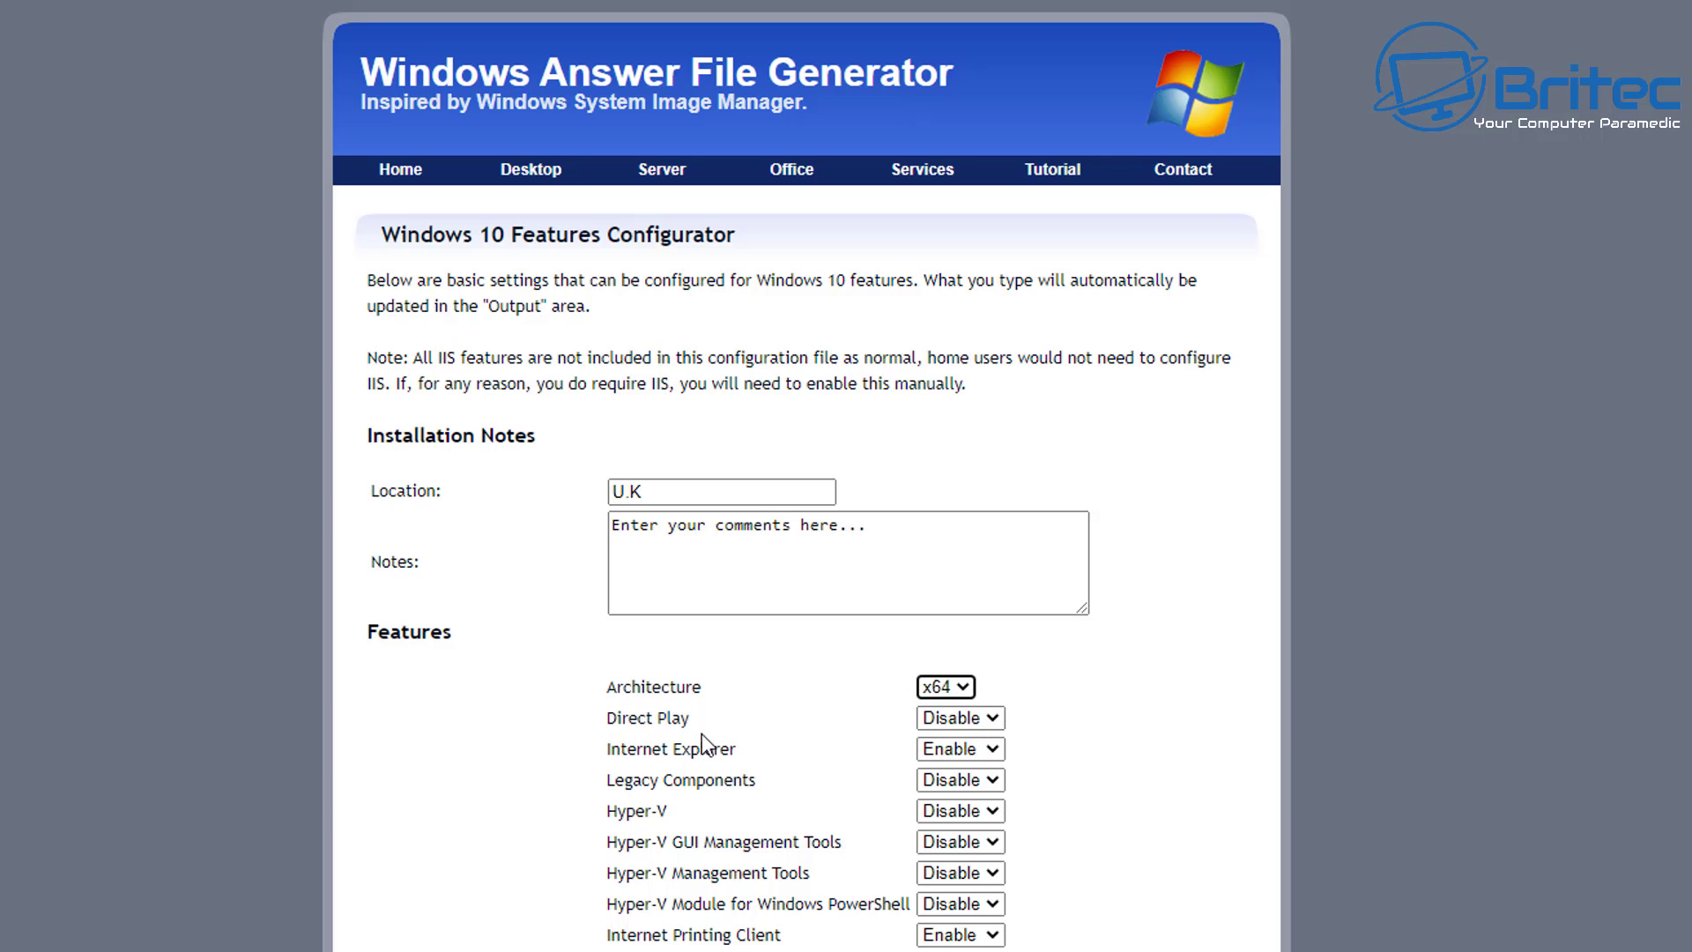
Step: Disable Internet Explorer and enable Legacy Components in the Windows 10 features list
left_click(996, 747)
left_click(987, 787)
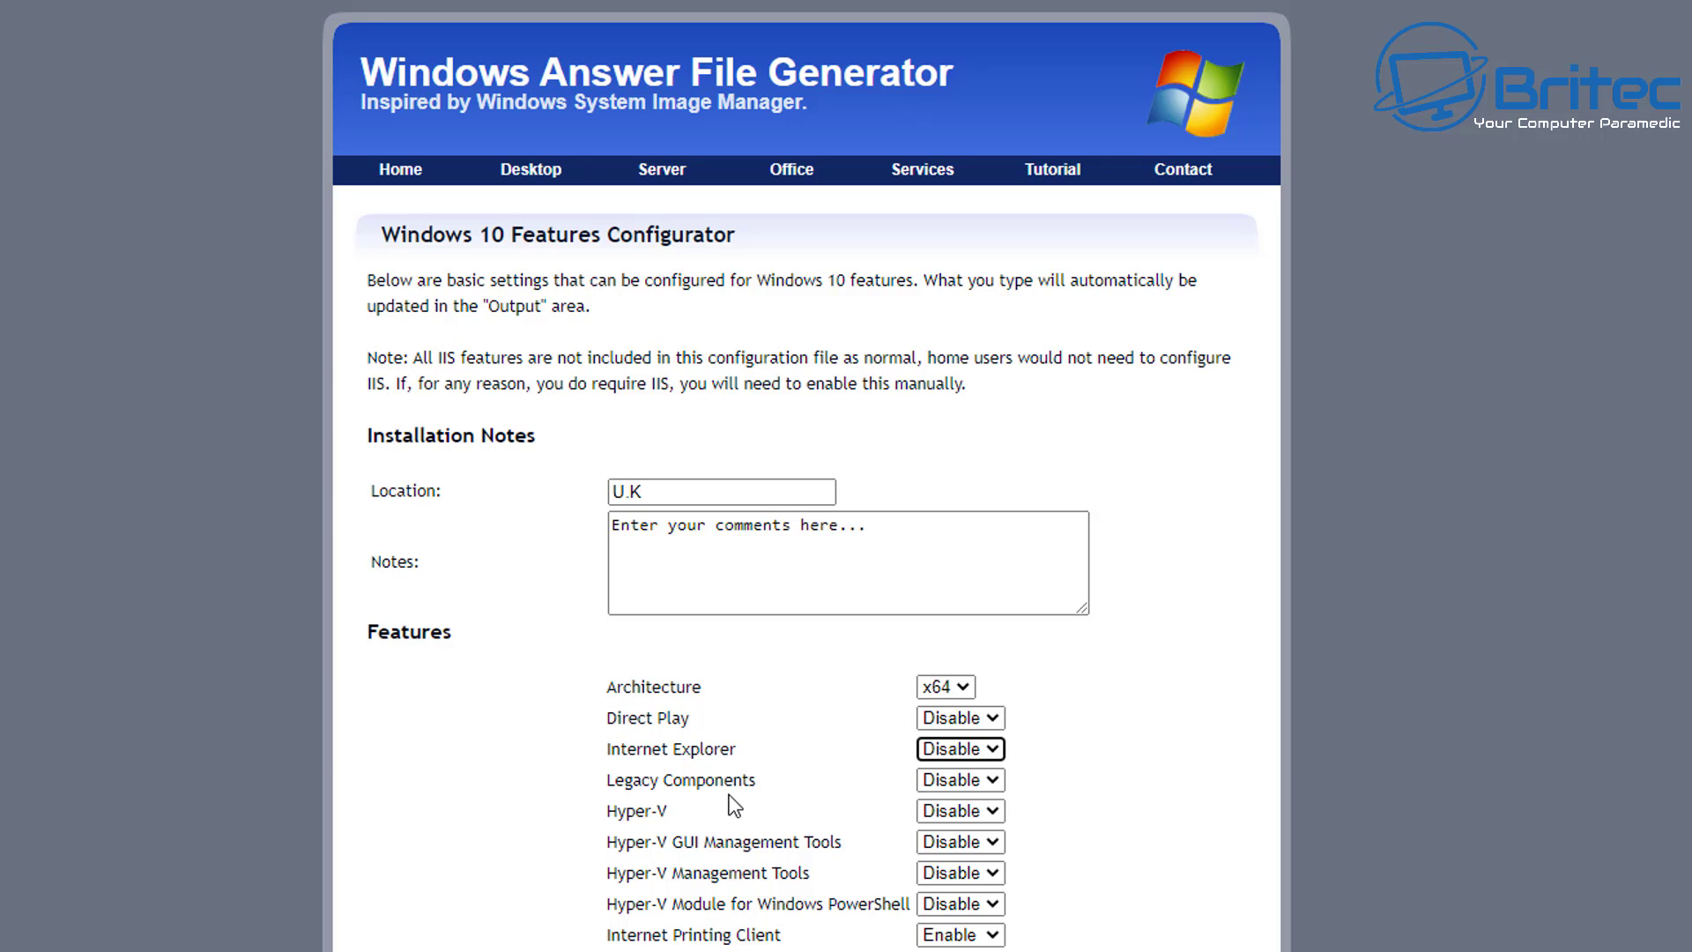
left_click(993, 781)
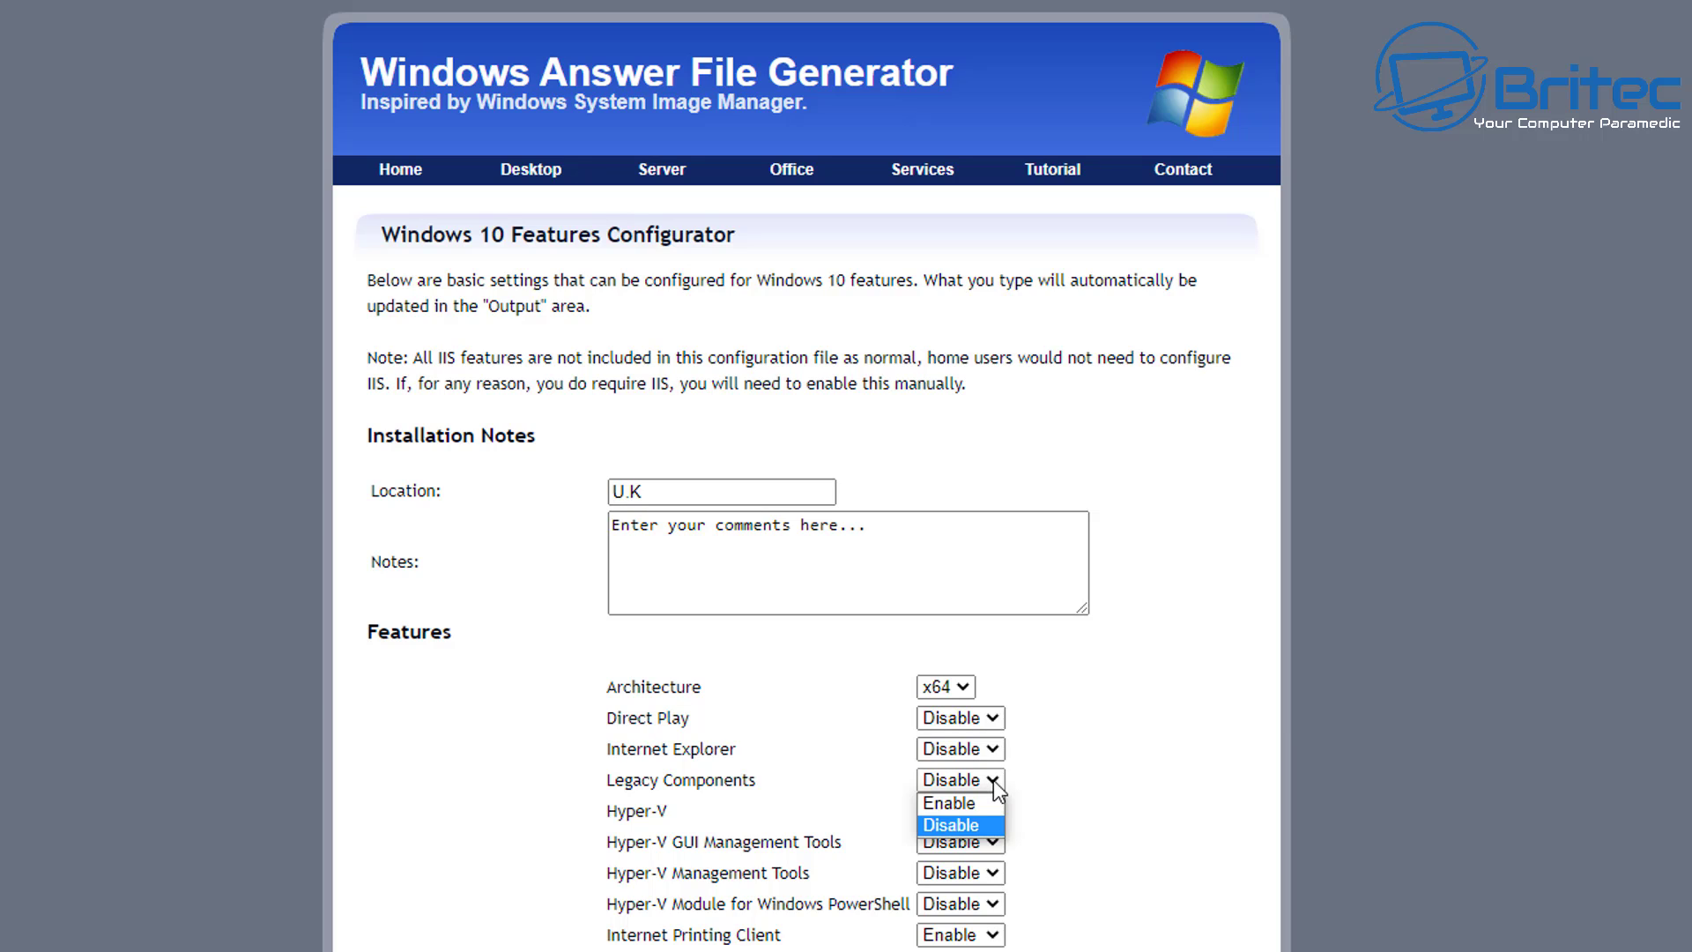
left_click(976, 806)
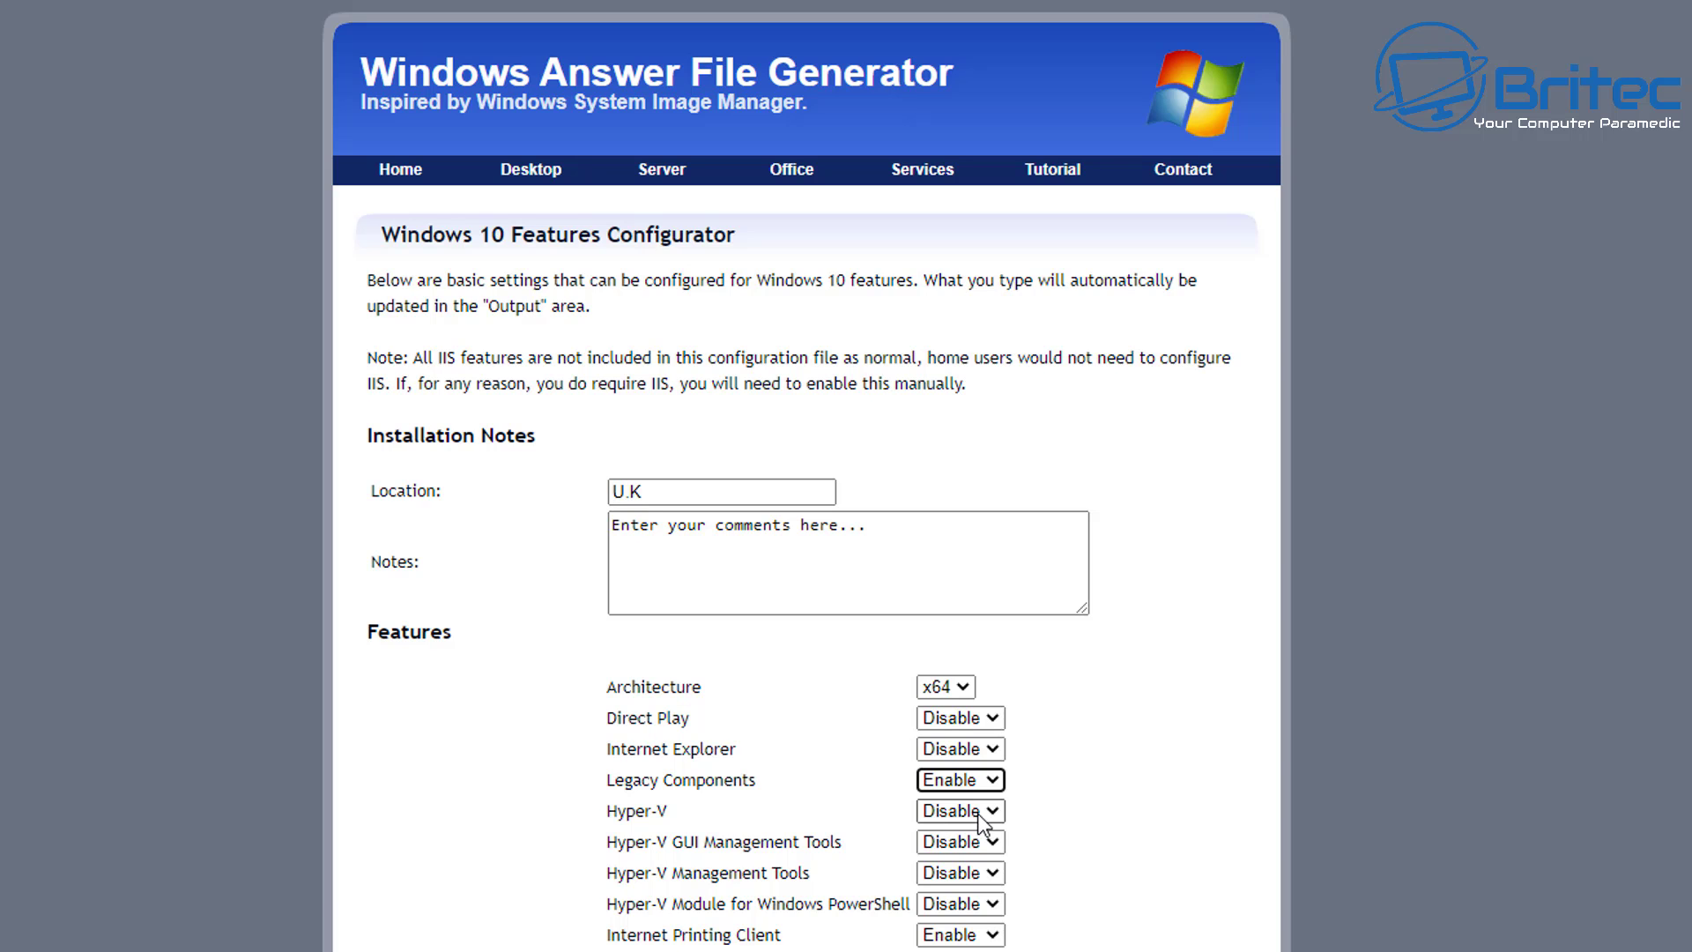
Step: Look through the Windows 10 Service Configuration page and its table of services, startup types and customization options
scroll(1022, 940, "down", 3)
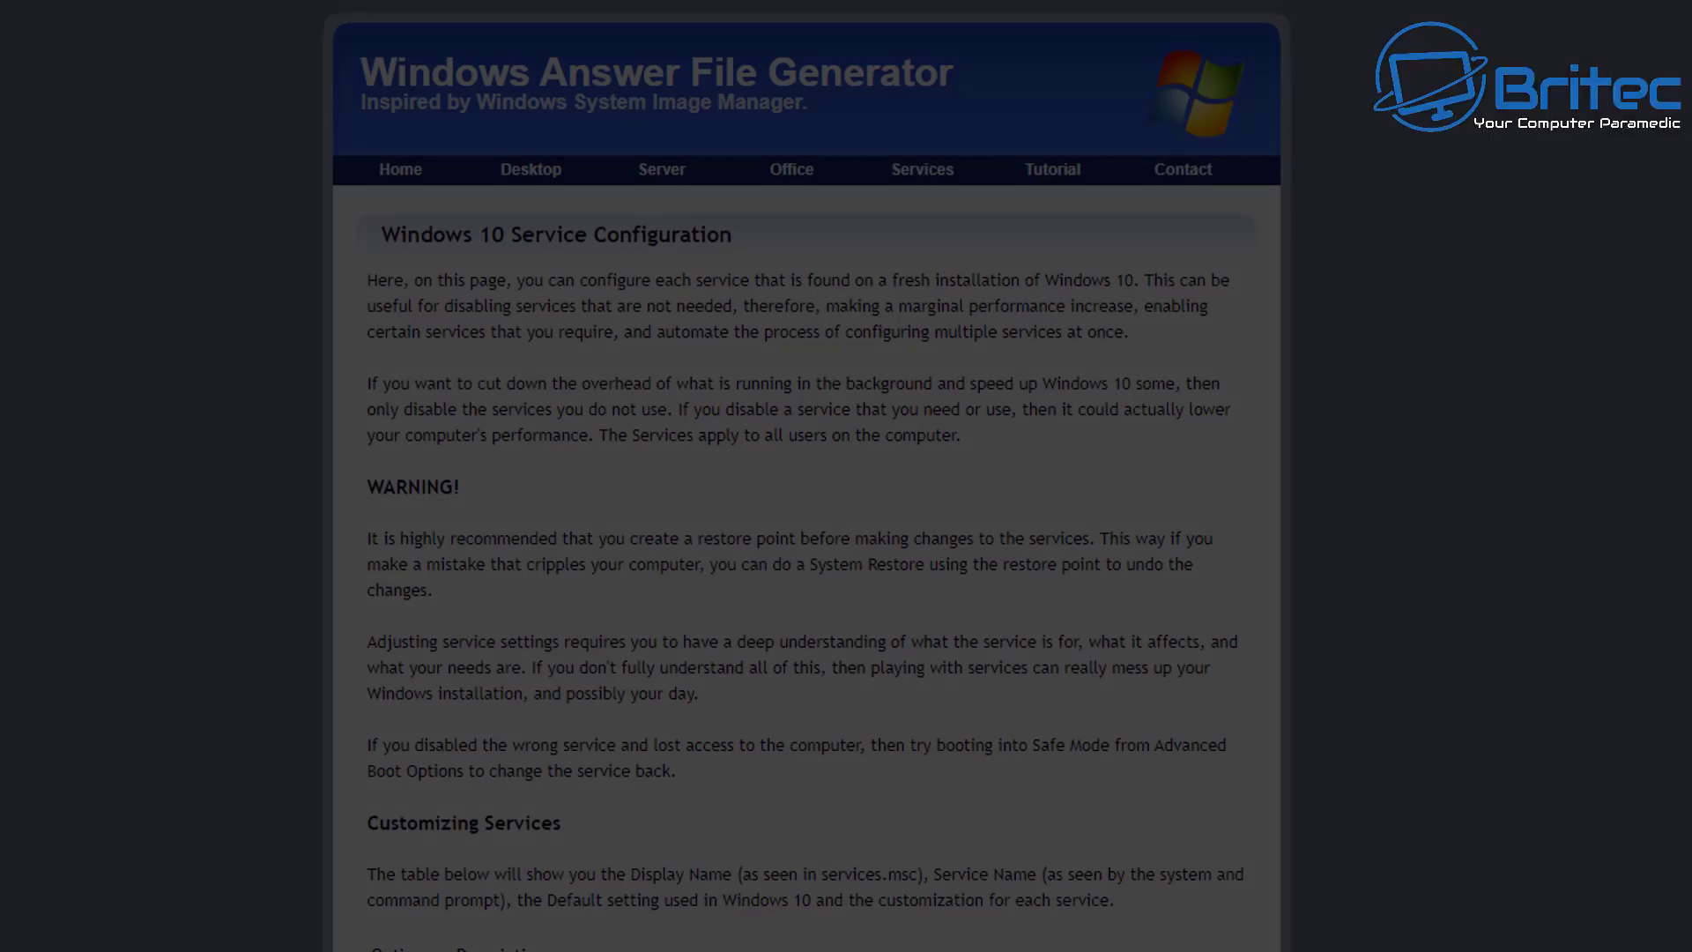
scroll(806, 476, "down", 3)
scroll(806, 475, "down", 15)
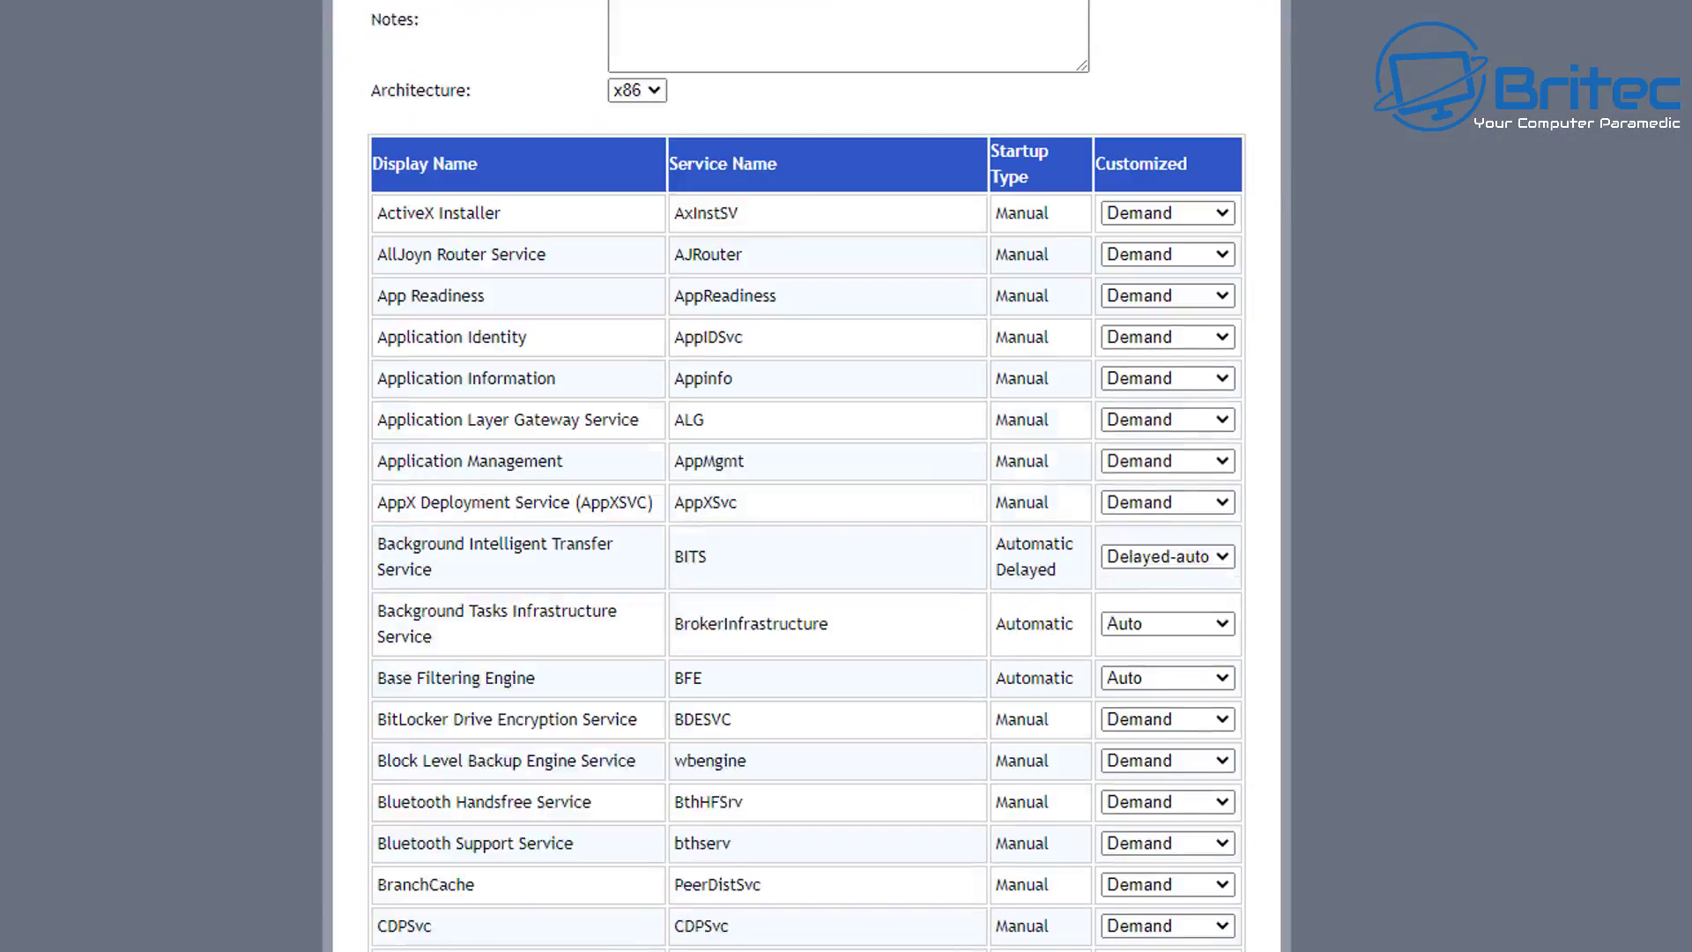
scroll(807, 476, "down", 7)
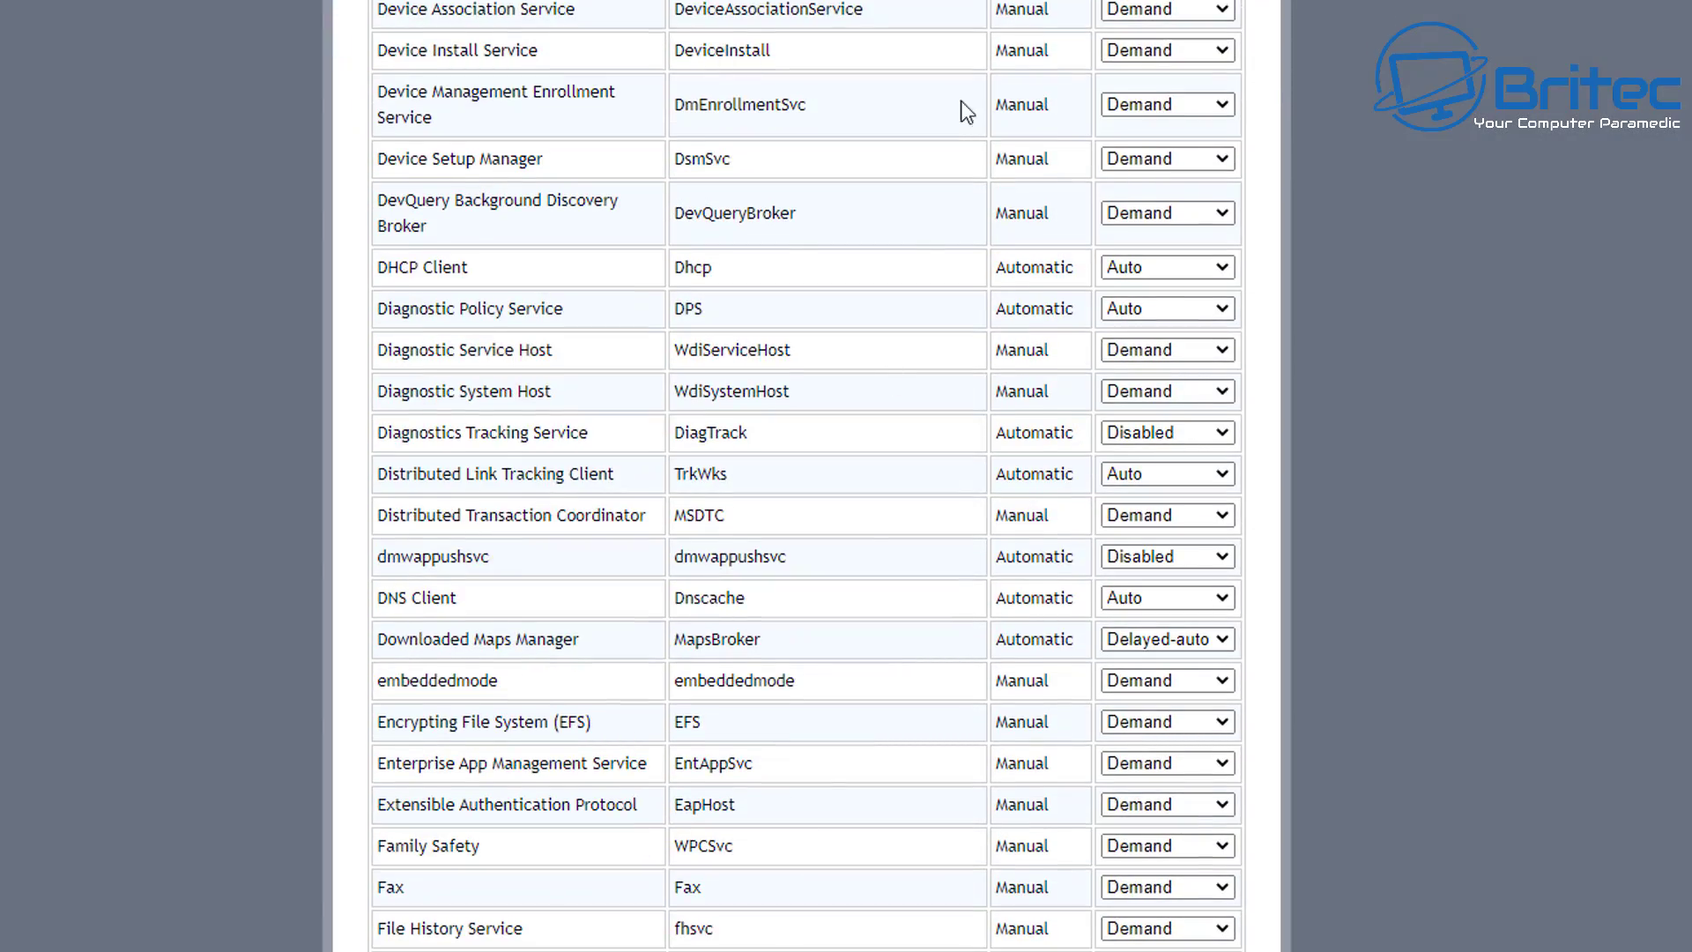
scroll(987, 789, "down", 16)
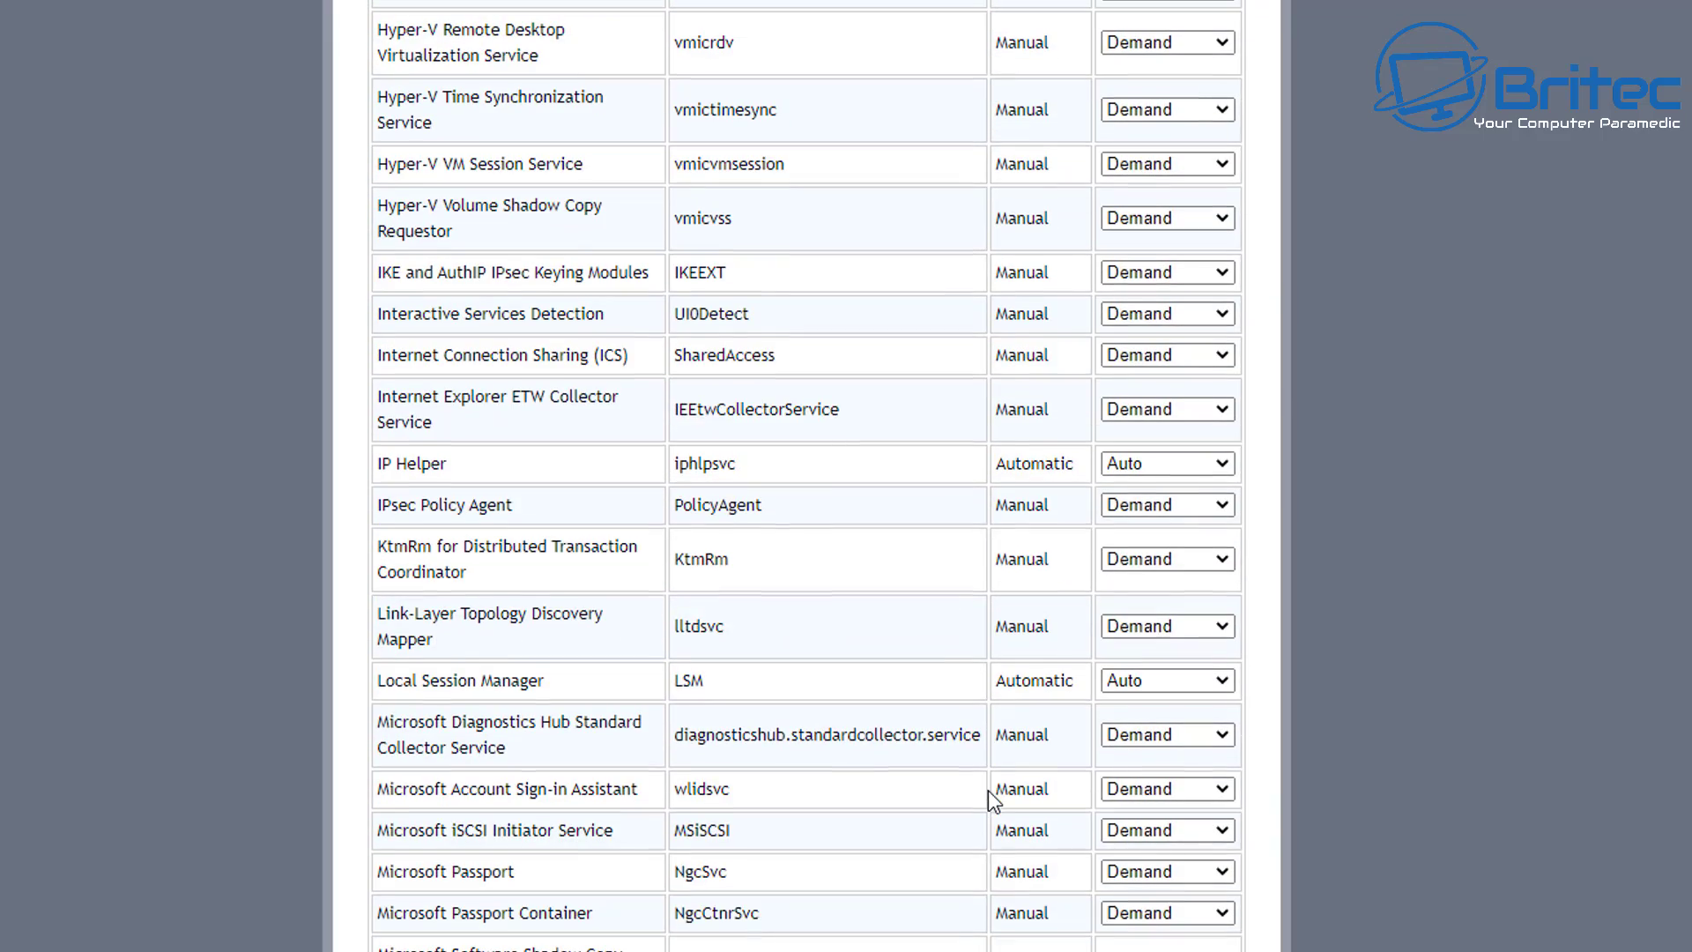
scroll(1408, 479, "down", 11)
scroll(1348, 635, "down", 15)
scroll(1189, 804, "down", 20)
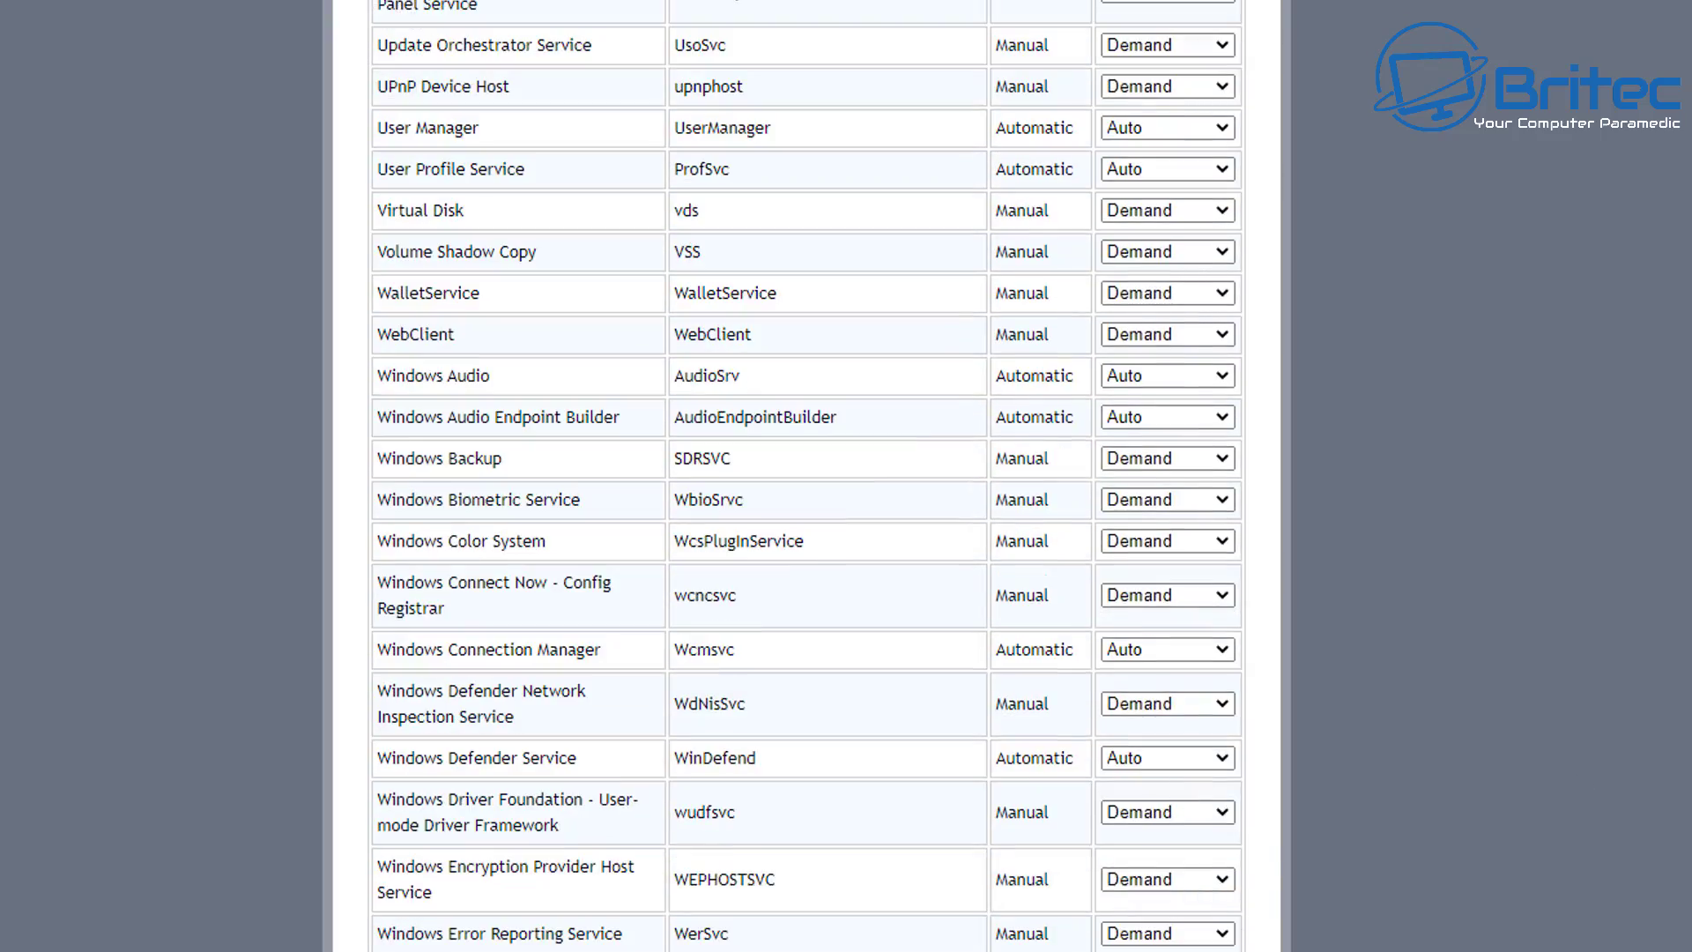
scroll(806, 476, "down", 20)
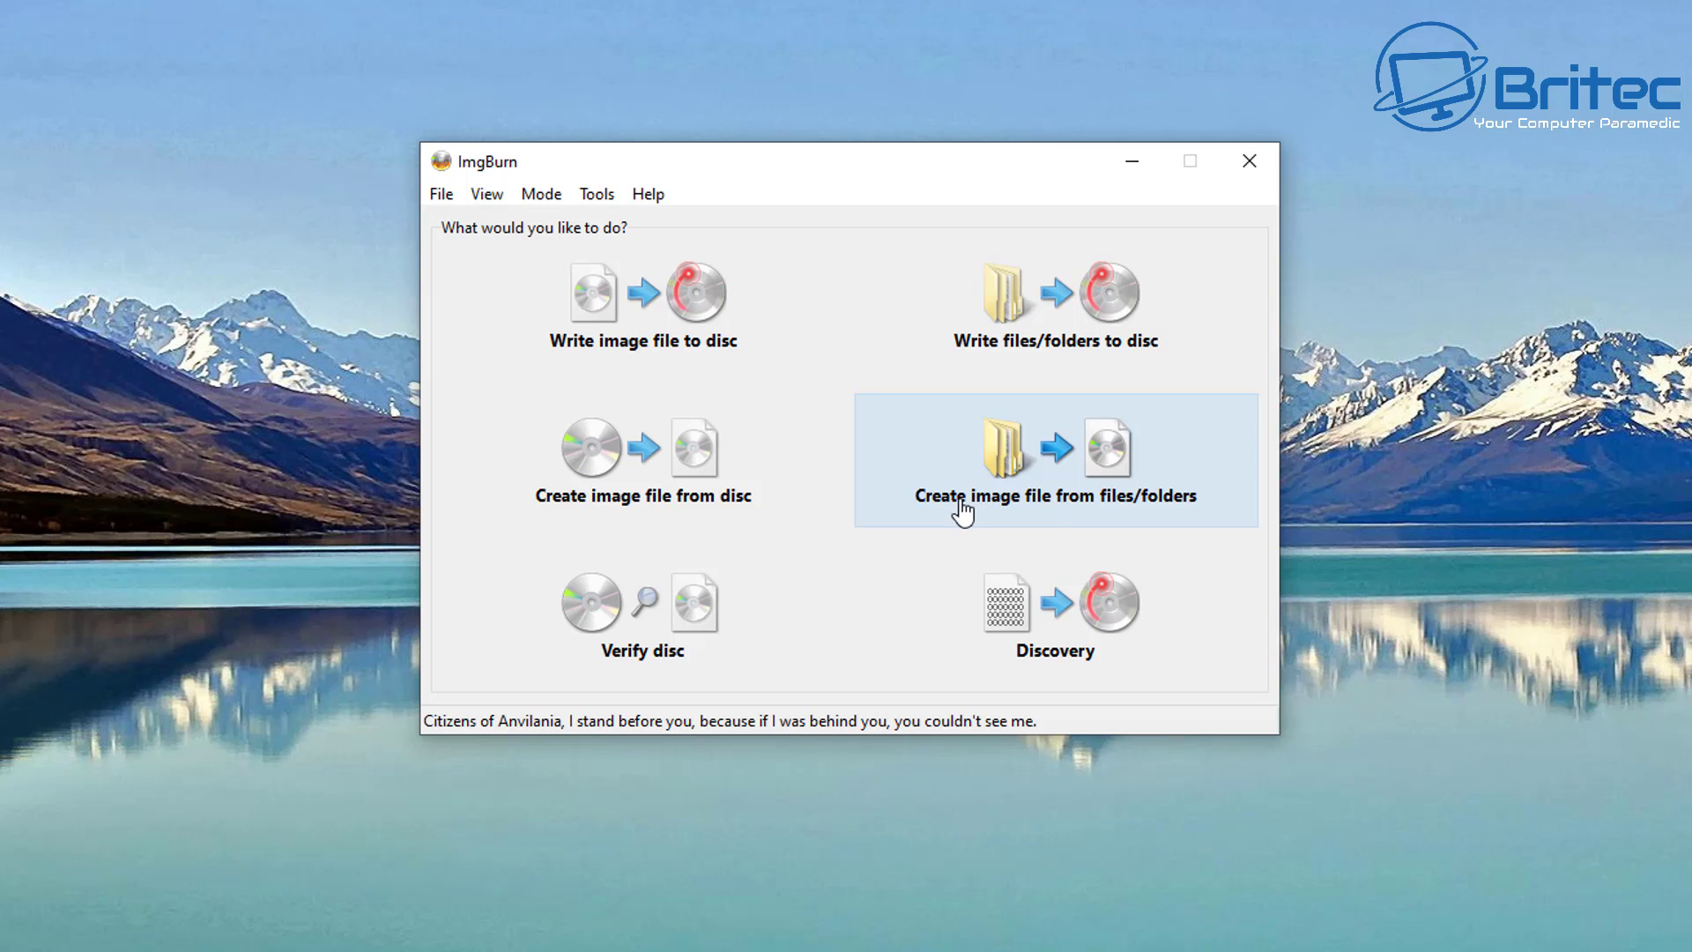
Step: Start creating an image file from files/folders in ImgBurn, with the Unattended Install Windows 10 folder as the source
left_click(1106, 510)
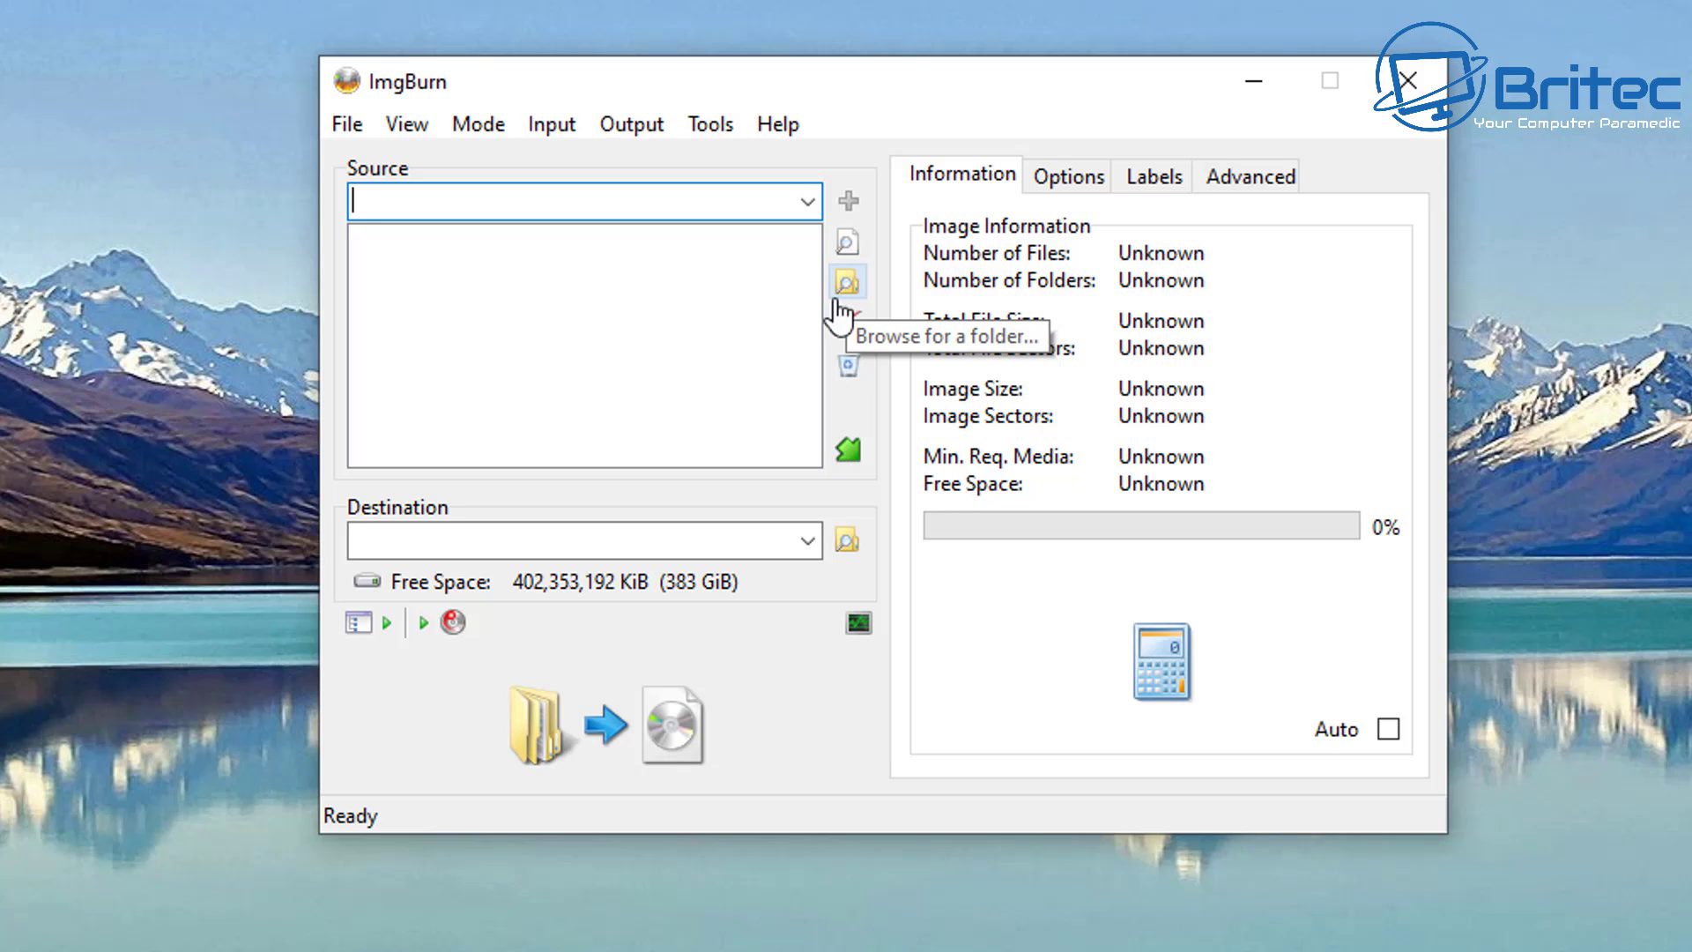
left_click(844, 280)
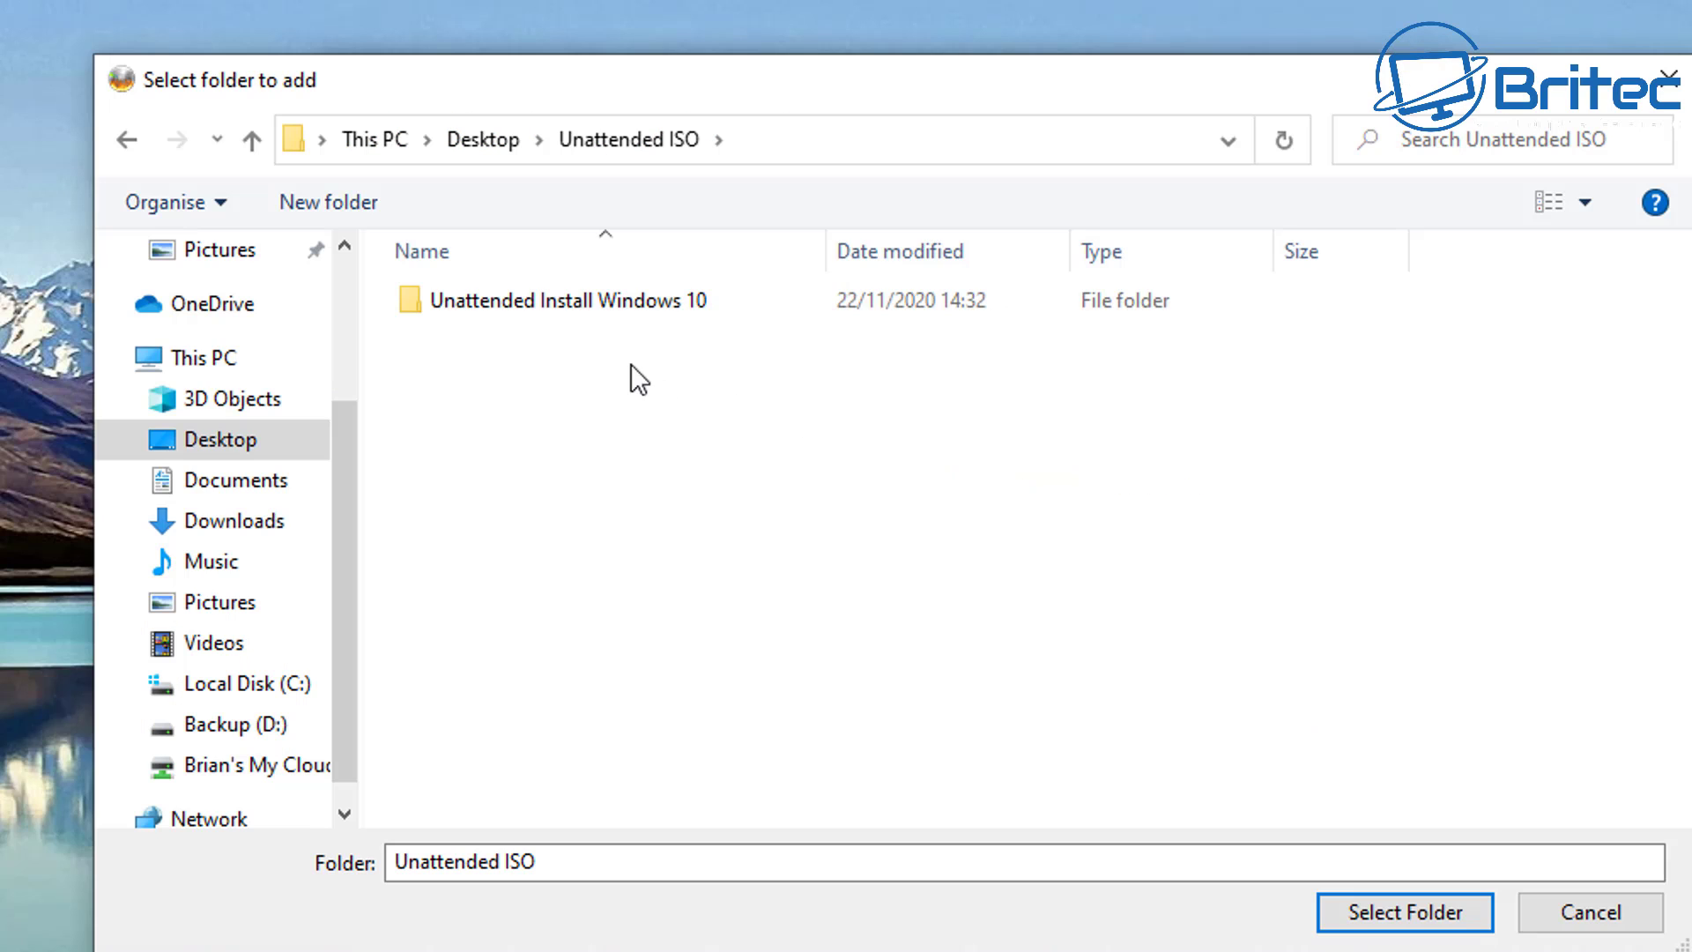
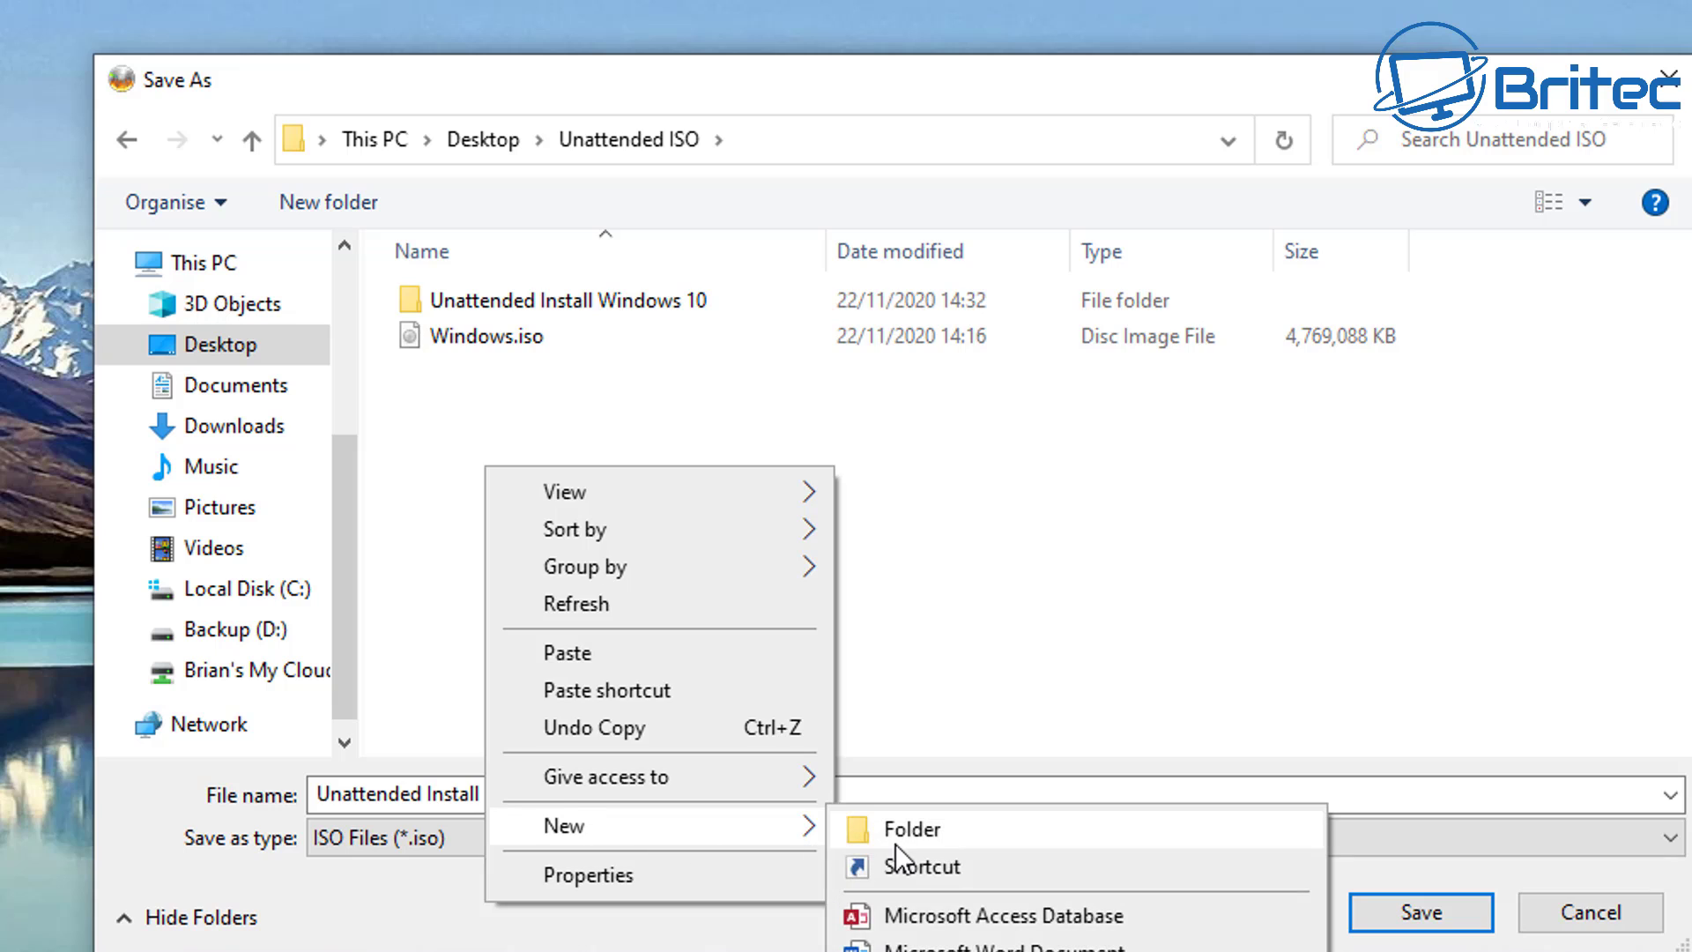
Step: Create a Windows 10 Unattended folder inside Unattended ISO and set the destination there as an ISO named Unattended Install Windows 10
left_click(895, 839)
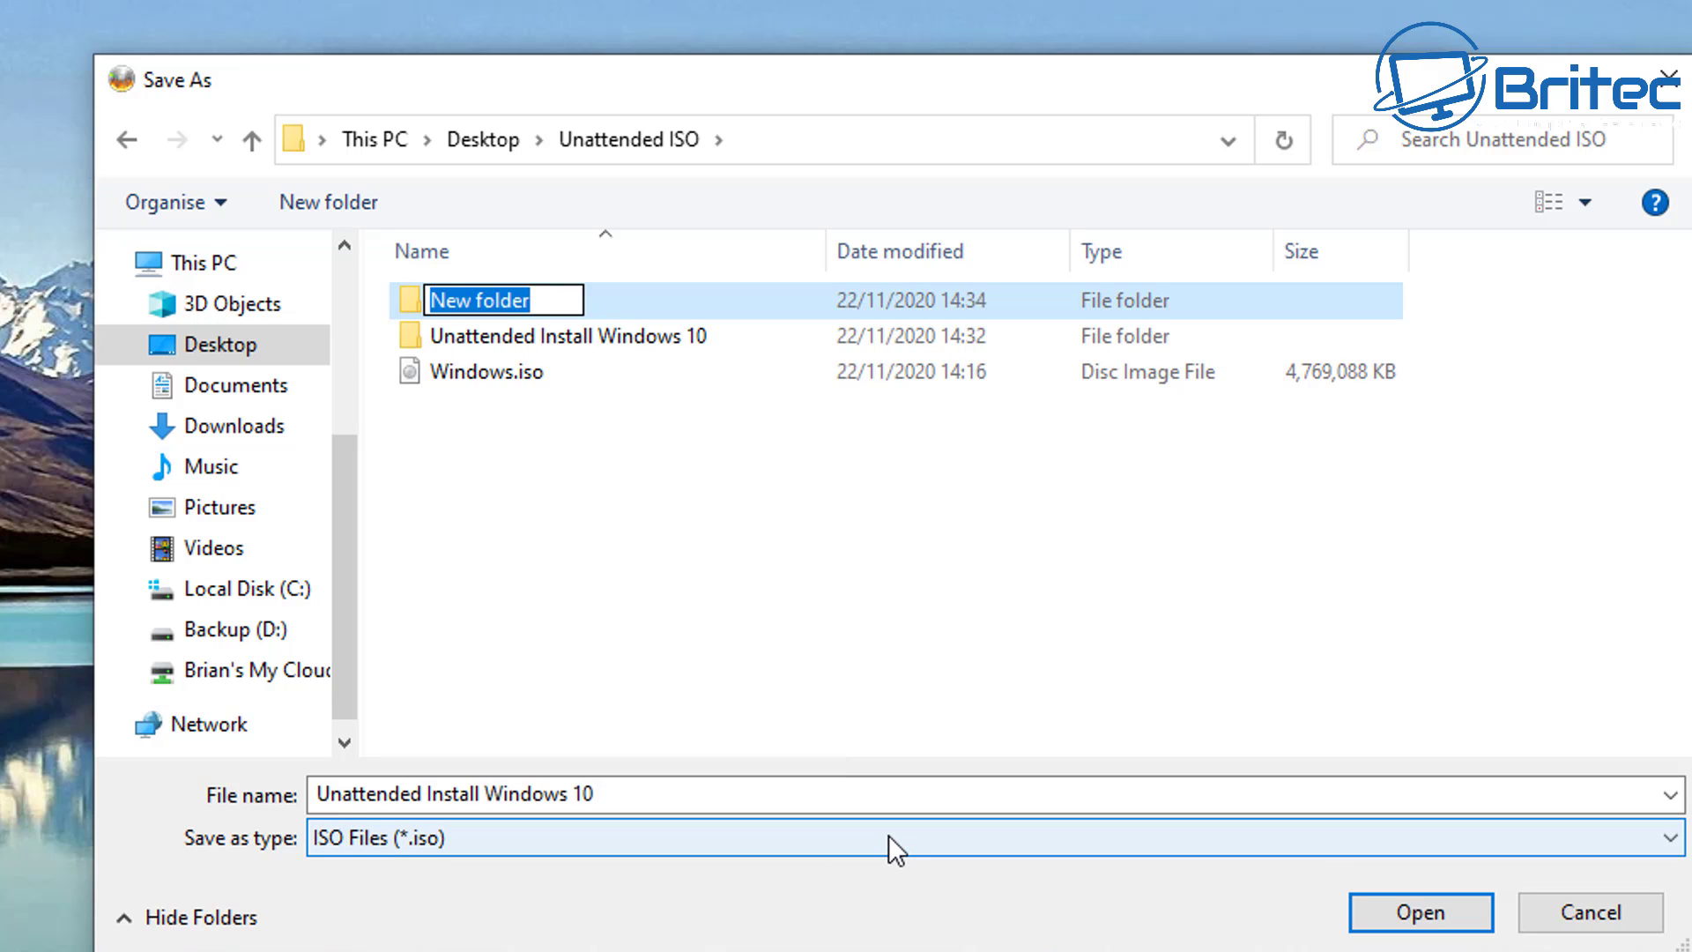
type("Wind")
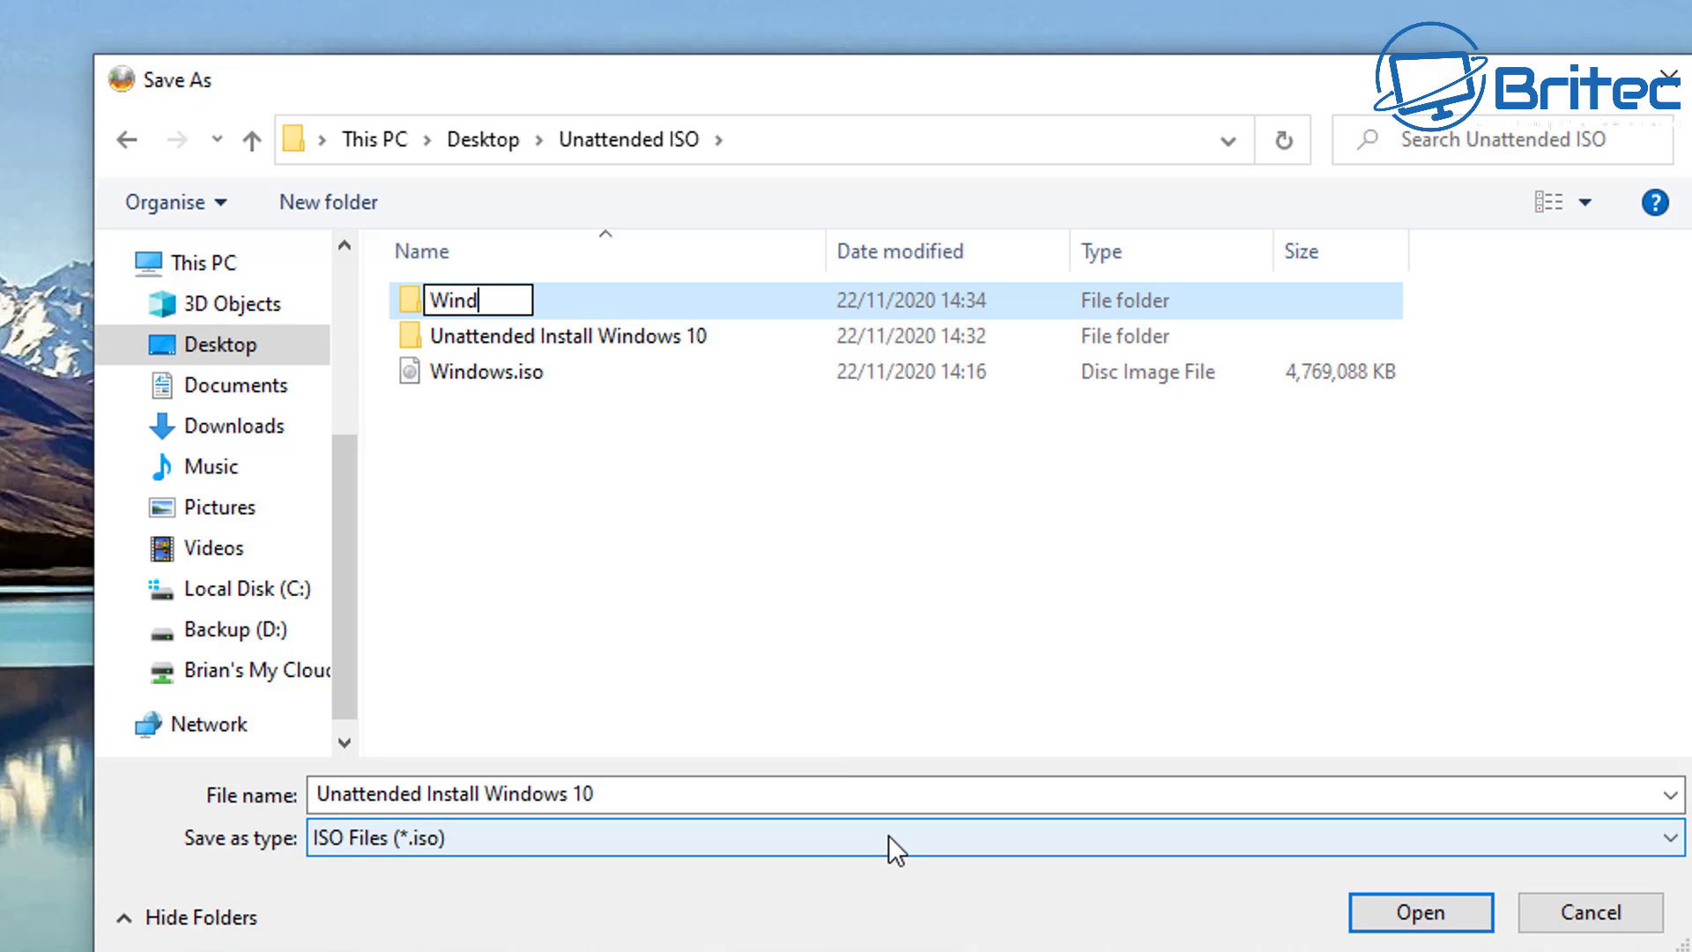
type("ows 10")
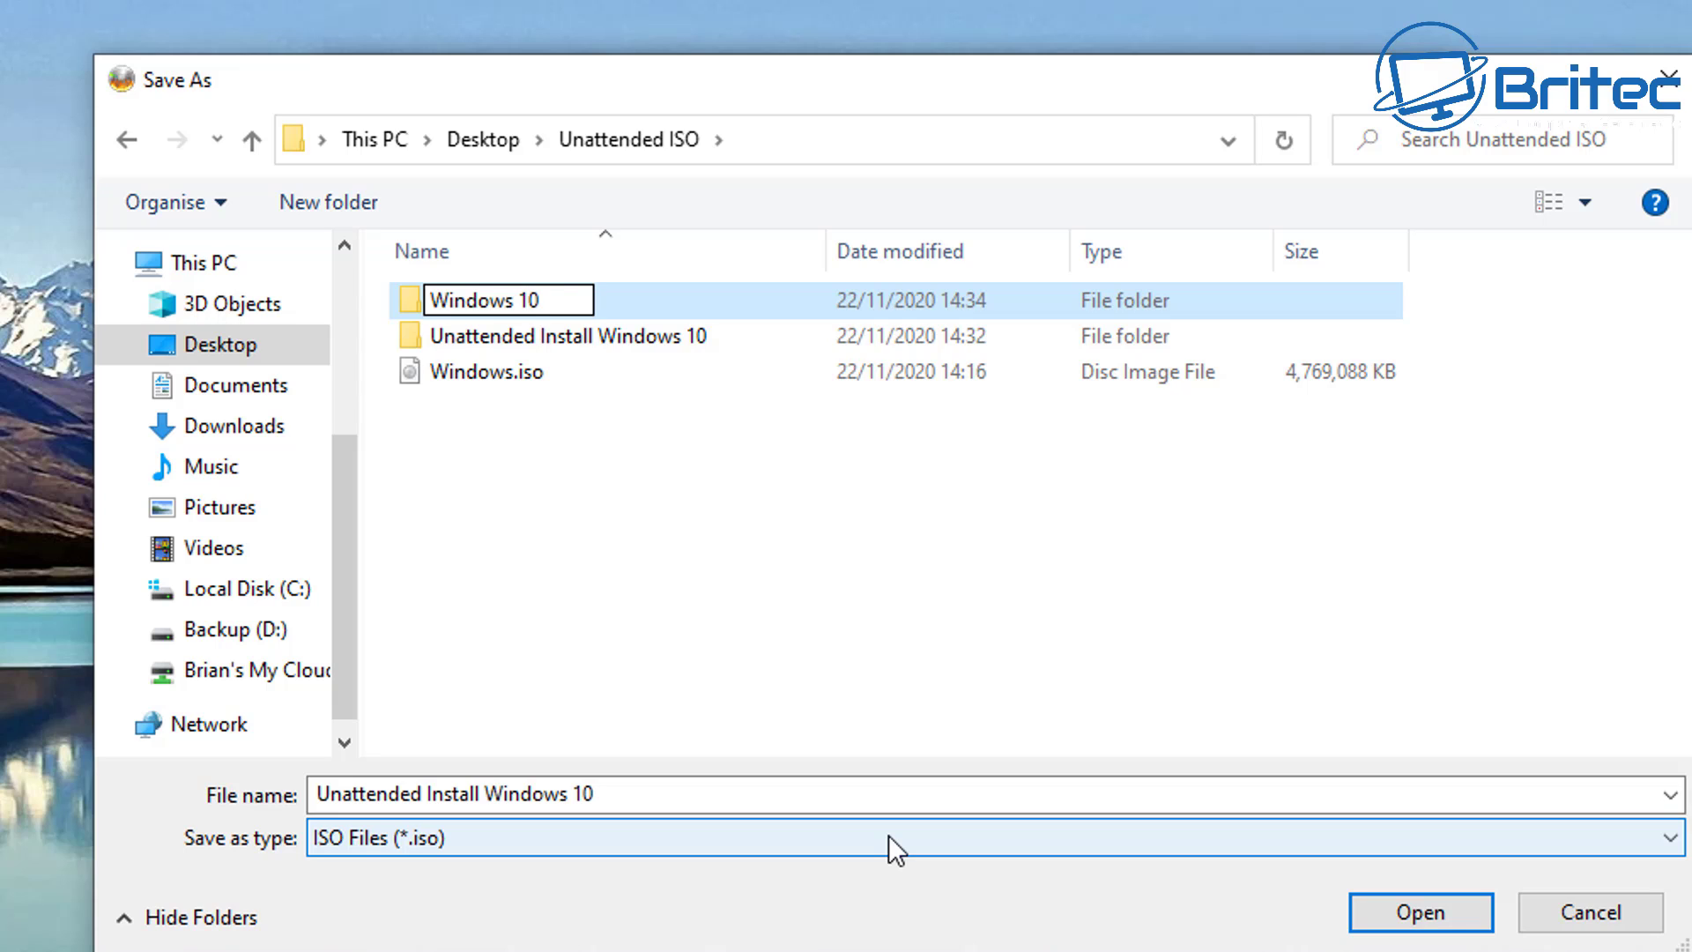
type(" Unatte")
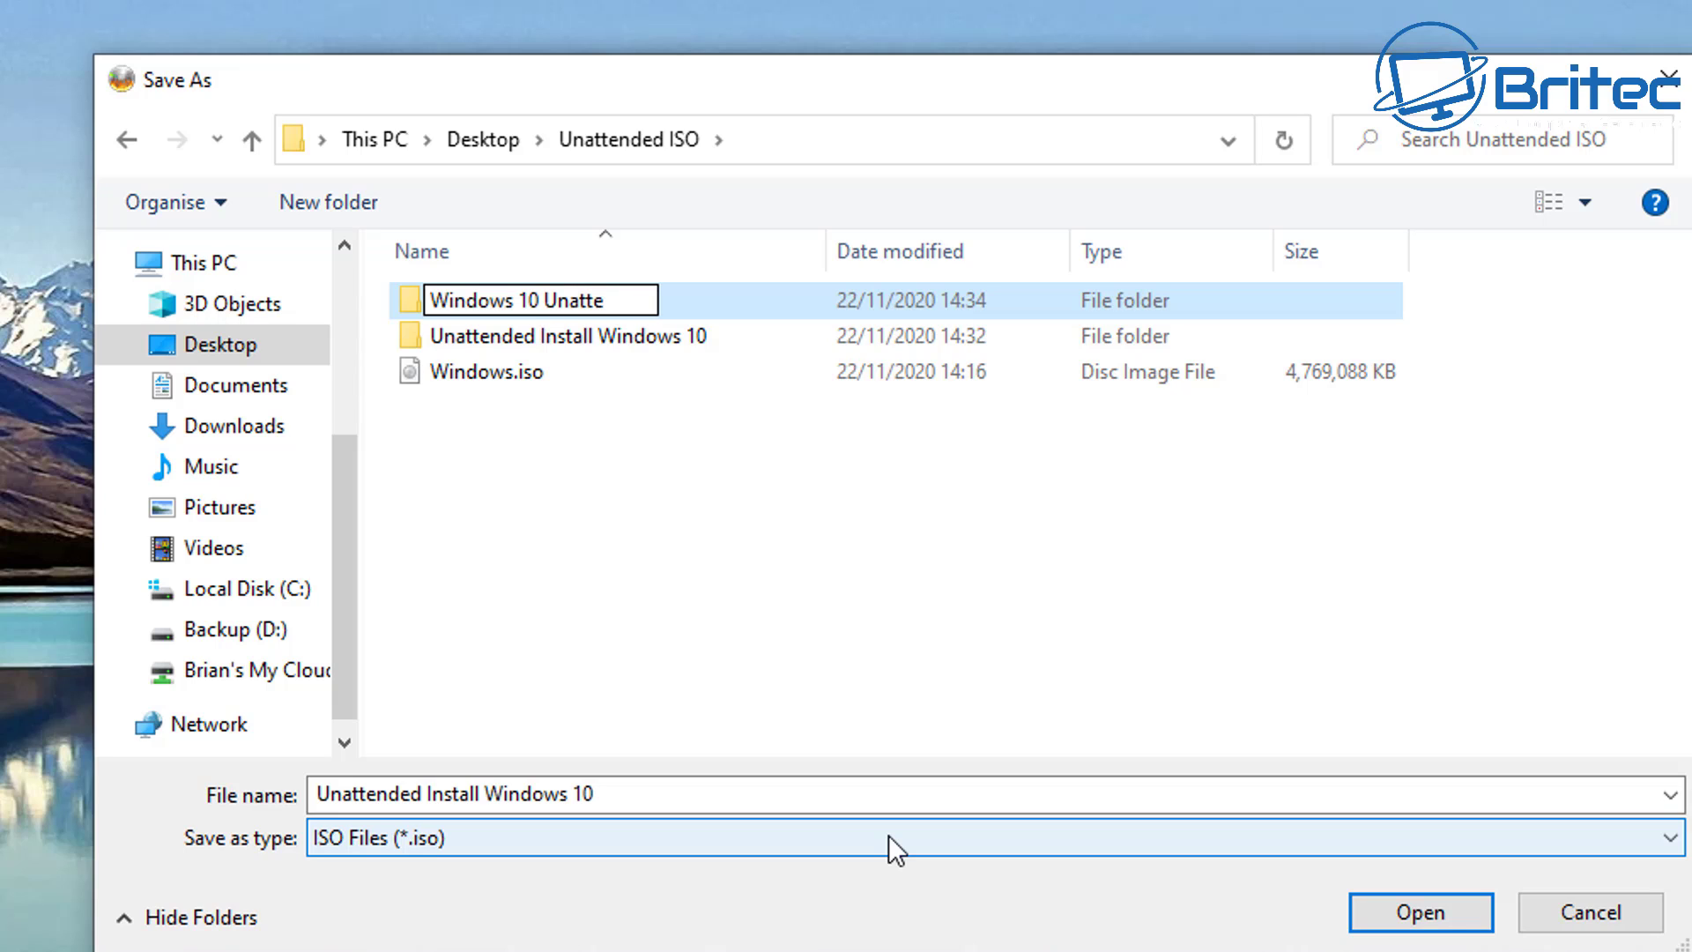
type("nded")
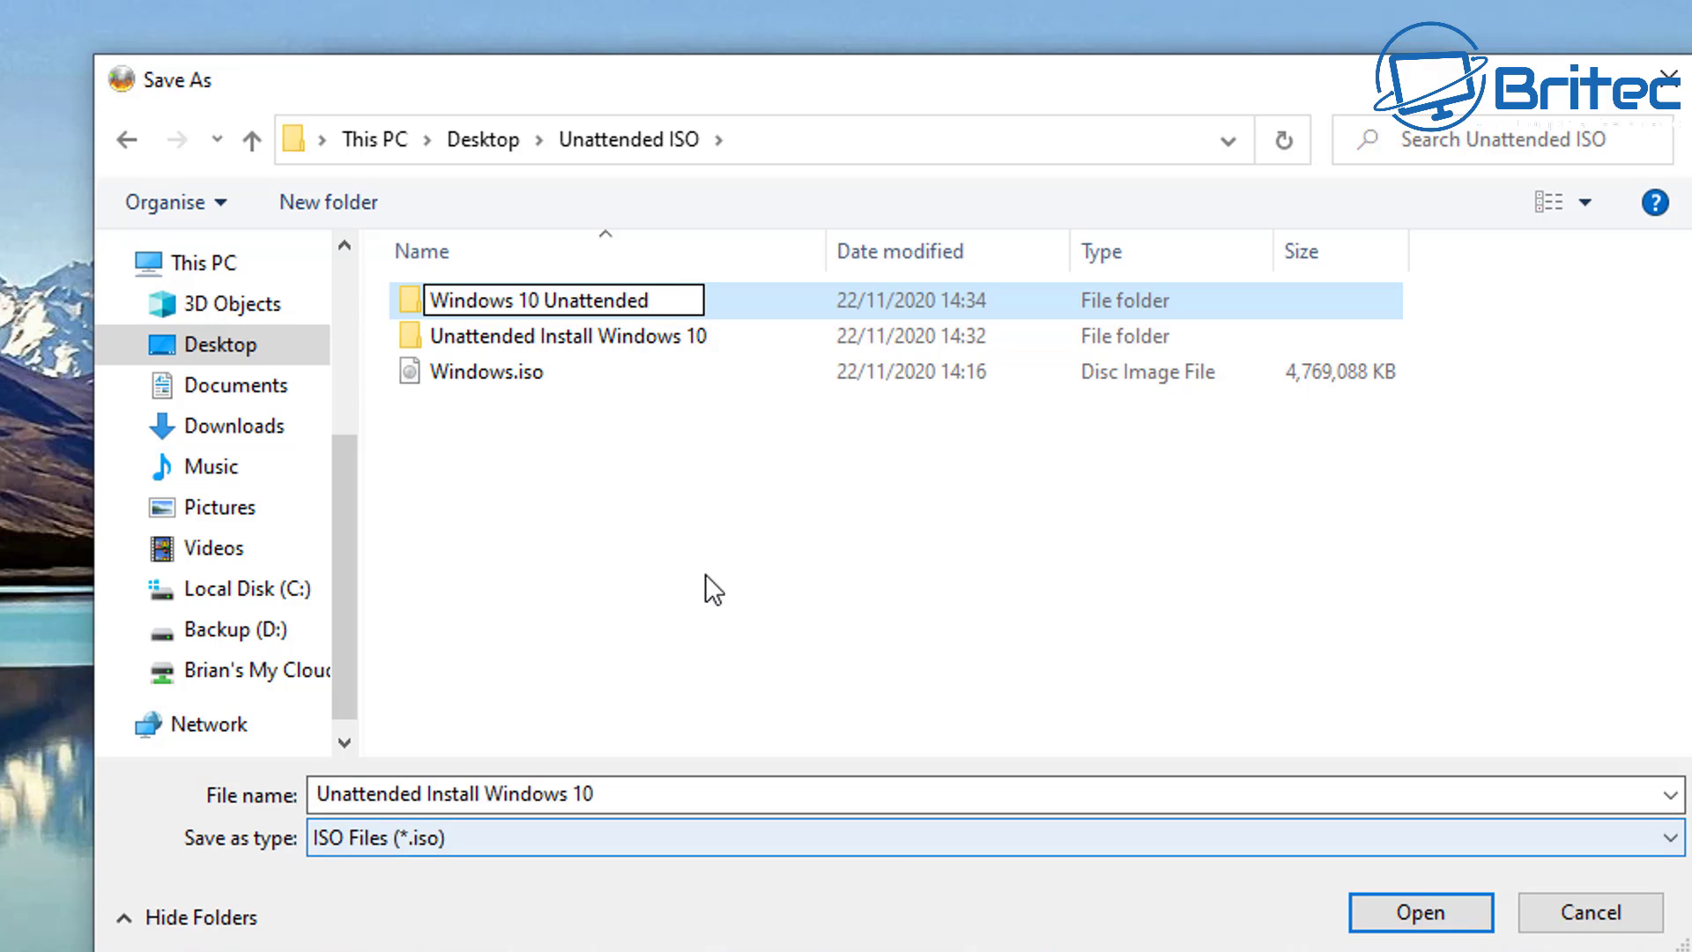
left_click(624, 509)
left_click(577, 300)
double_click(576, 299)
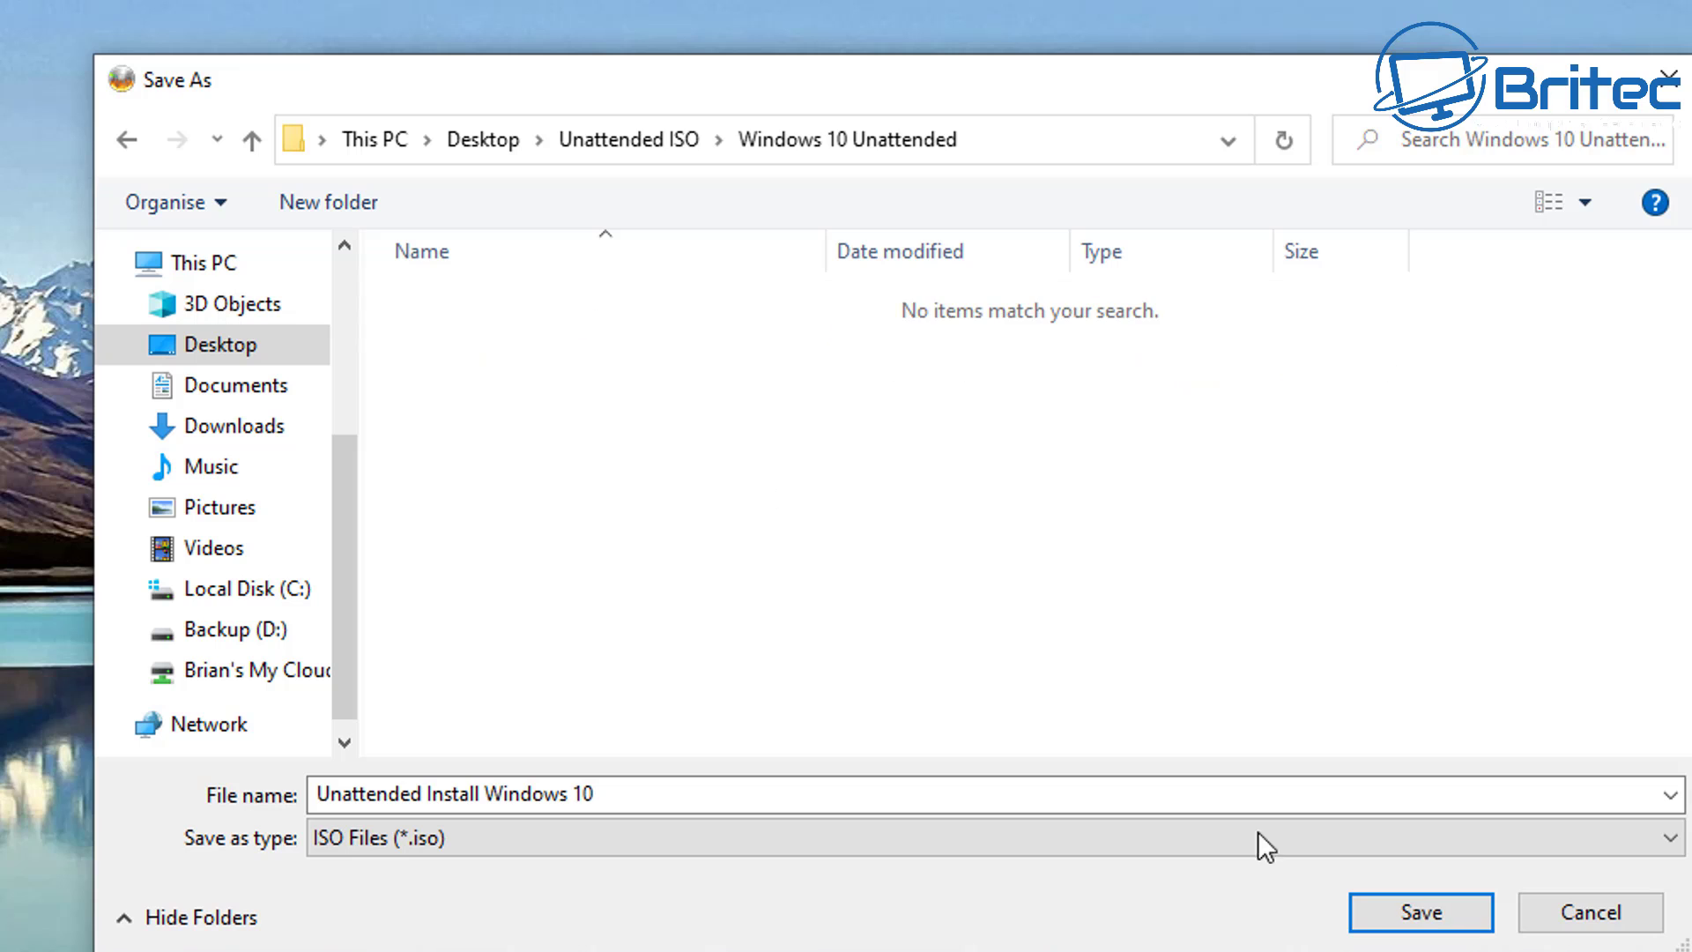
left_click(1443, 914)
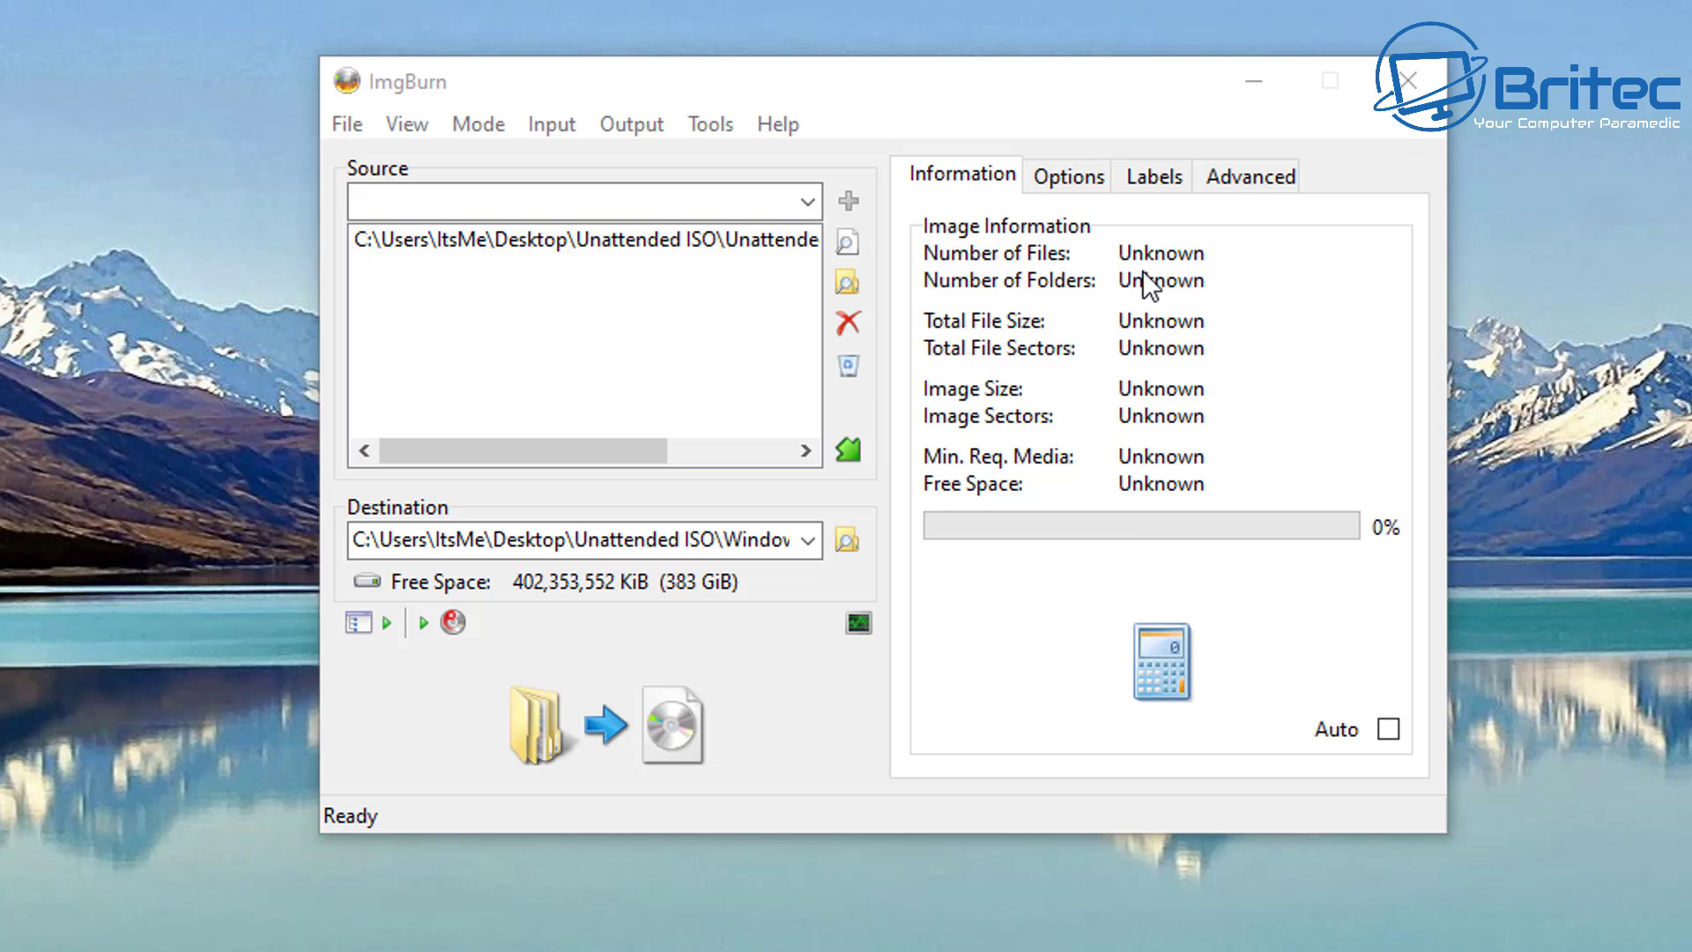
Step: Make the image bootable, using etfsboot.com from the source's boot folder as the boot image
left_click(1242, 176)
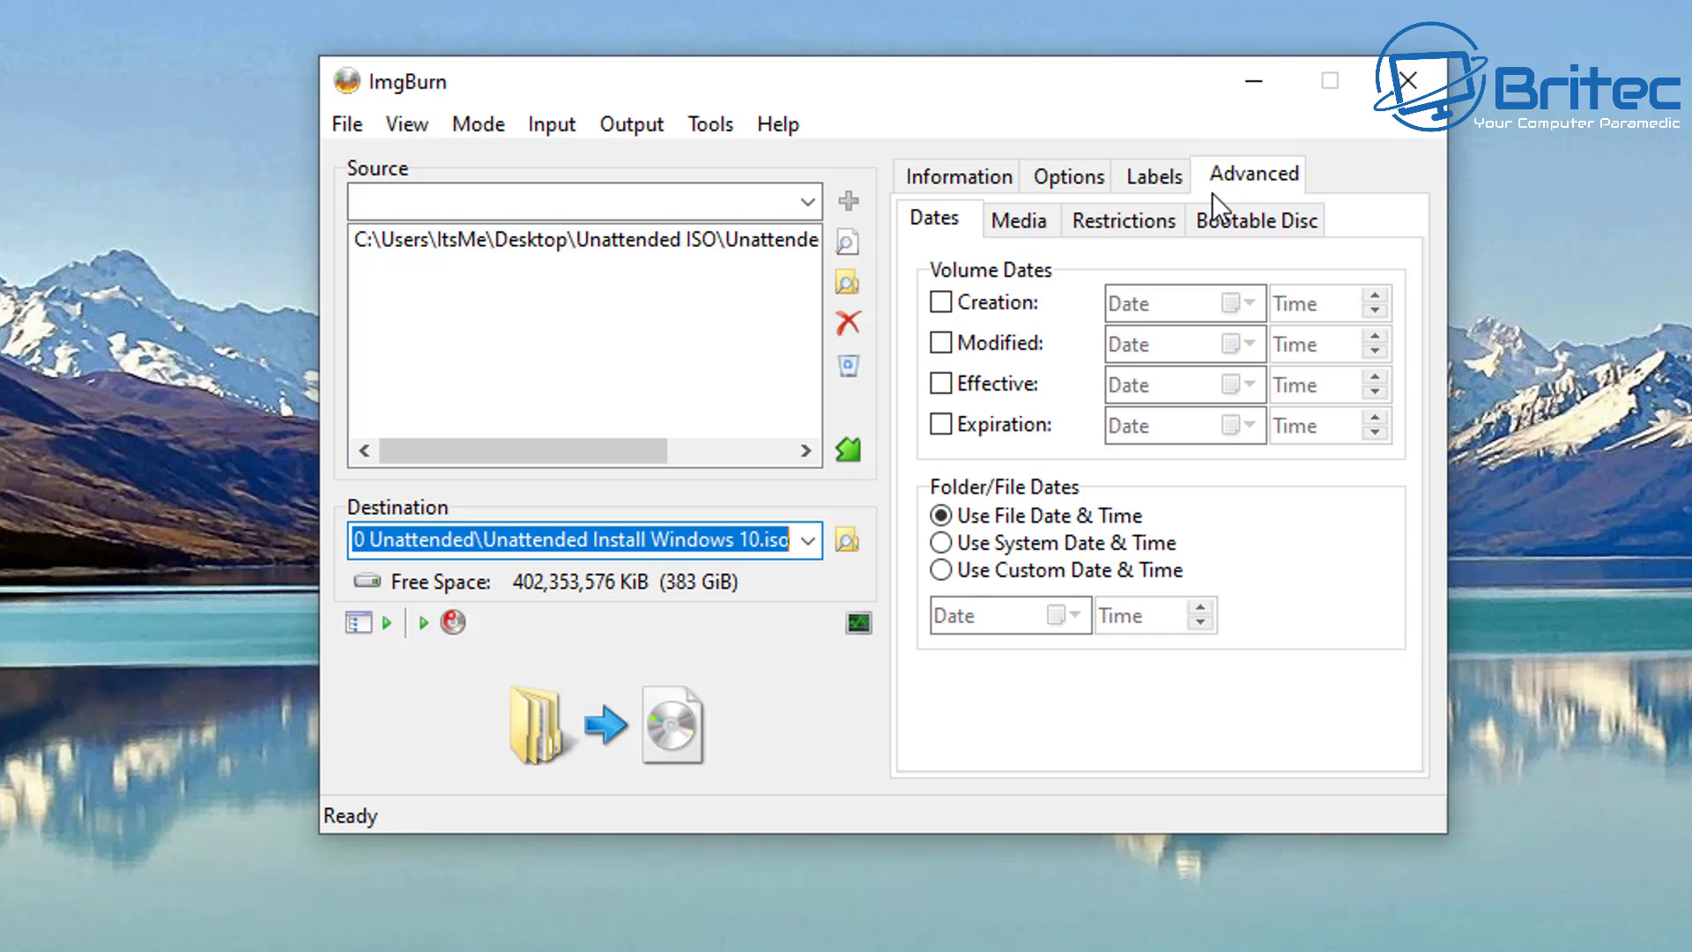
left_click(1255, 234)
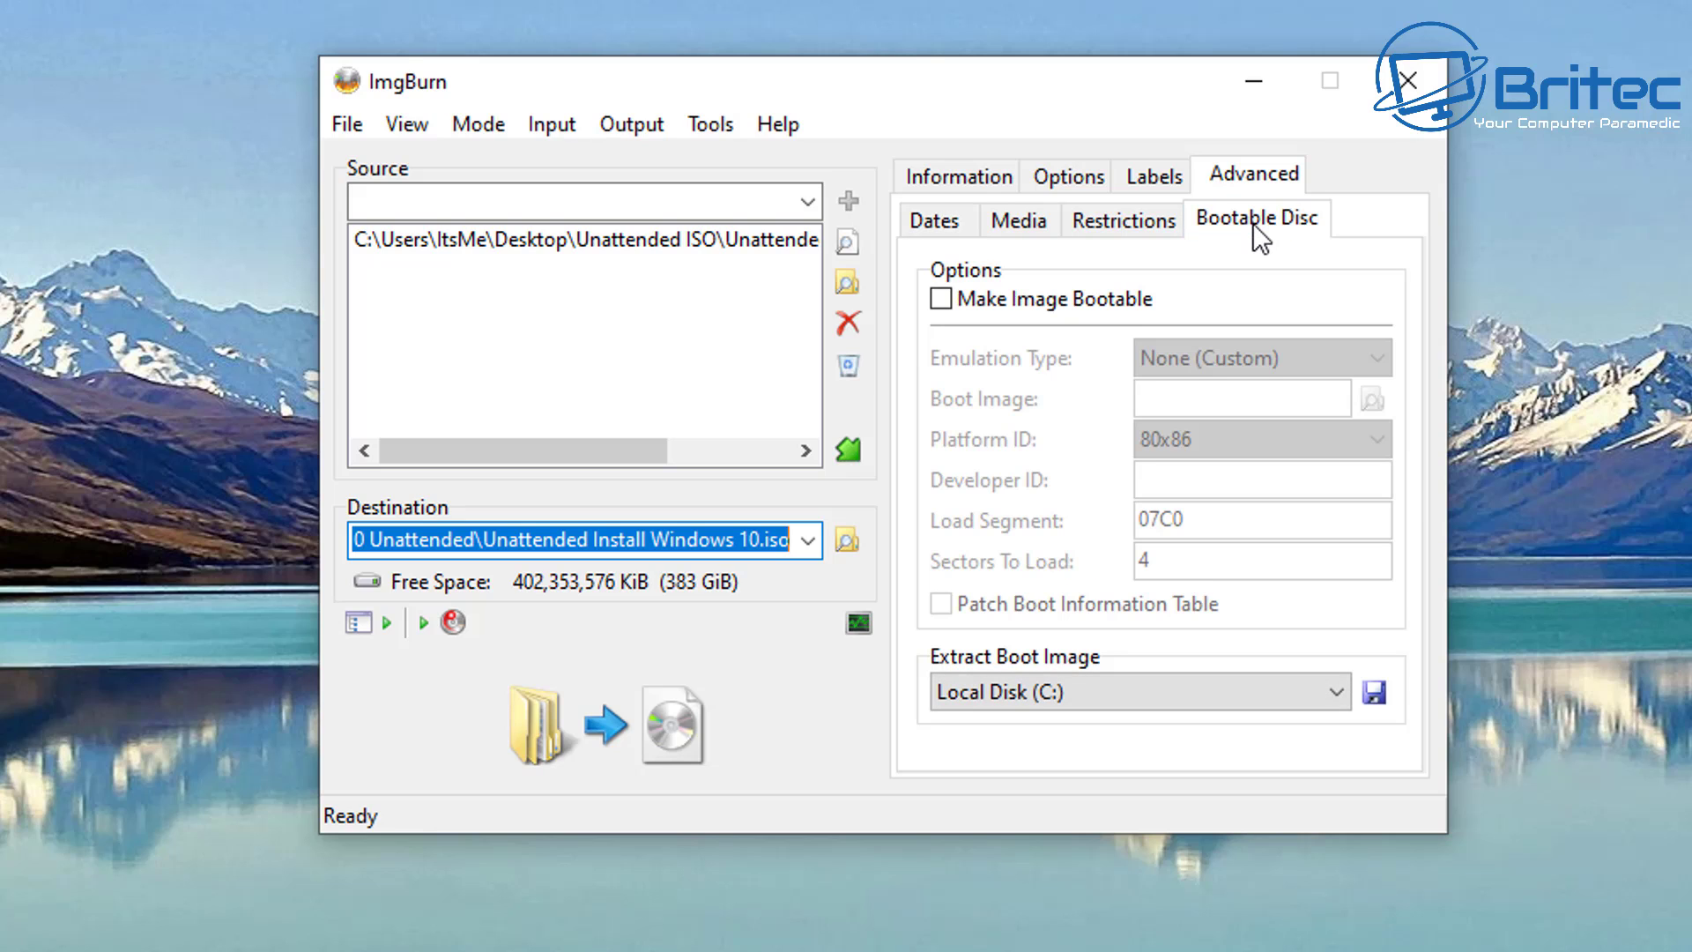
left_click(940, 301)
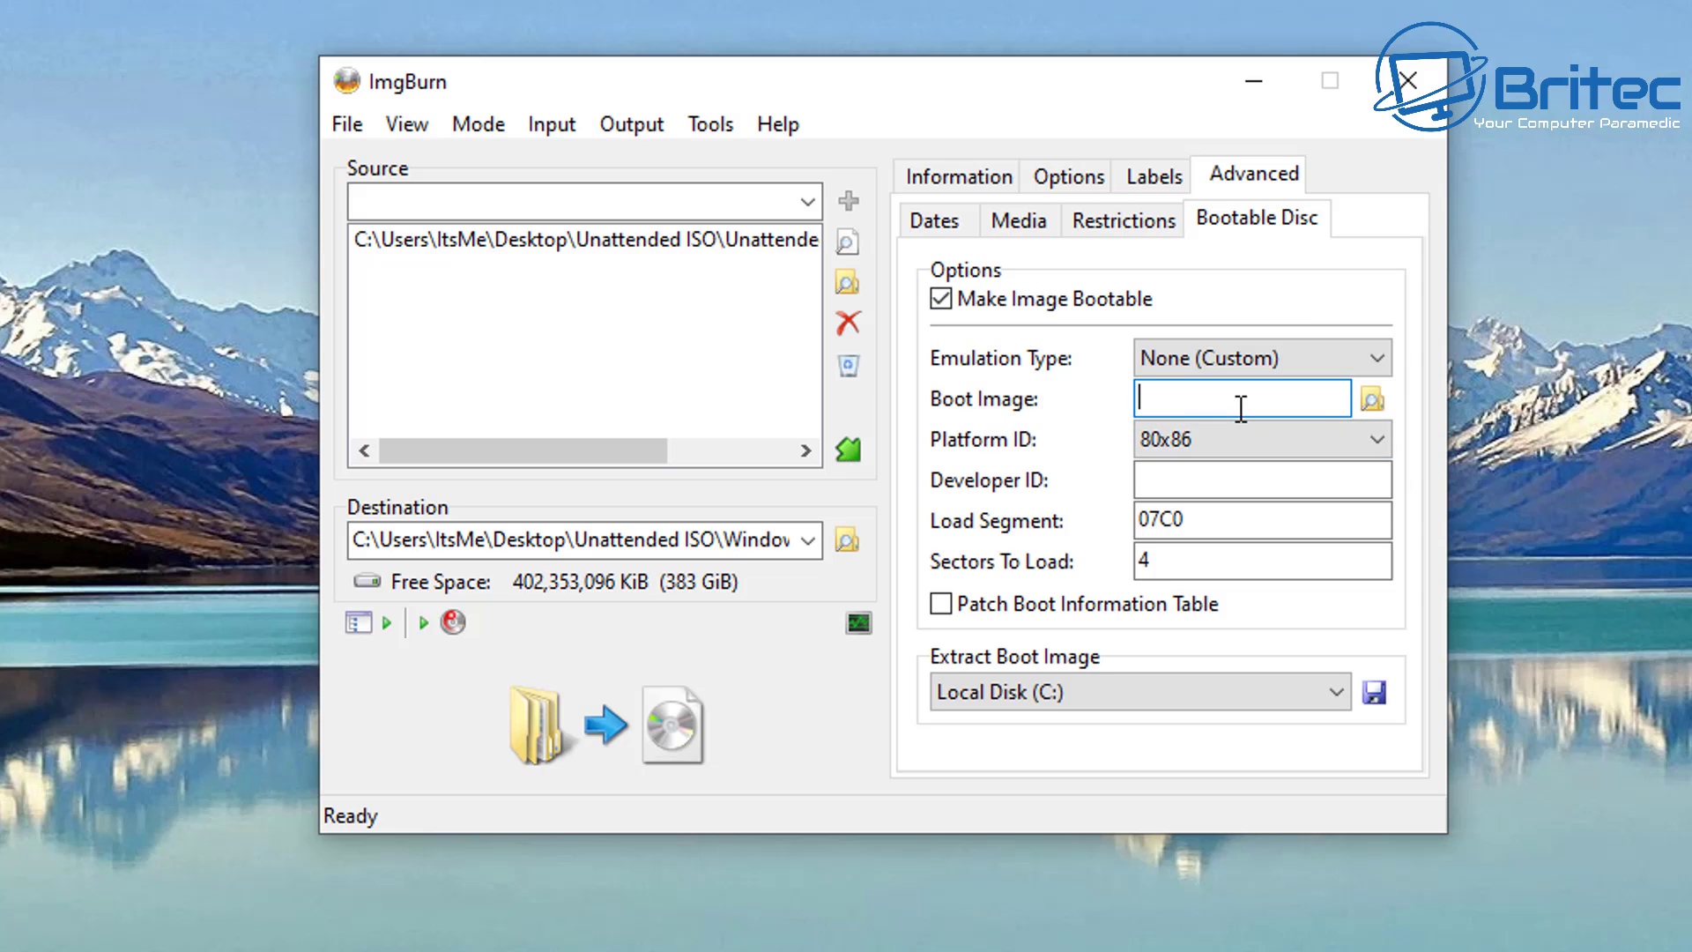
left_click(1369, 401)
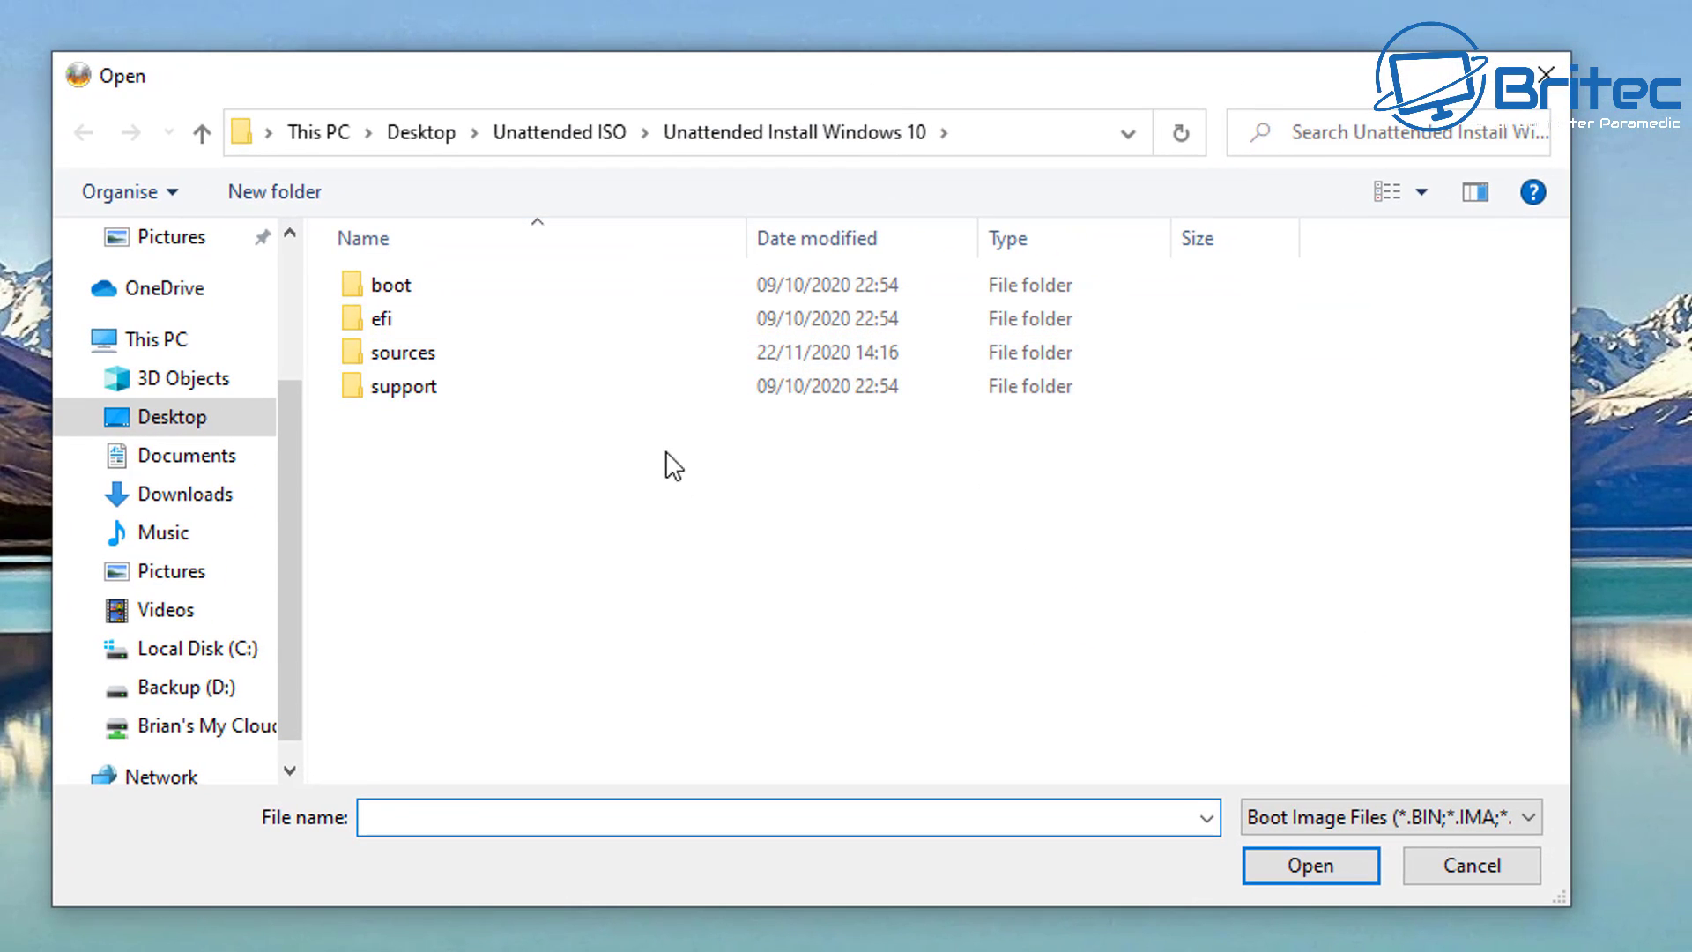
double_click(423, 302)
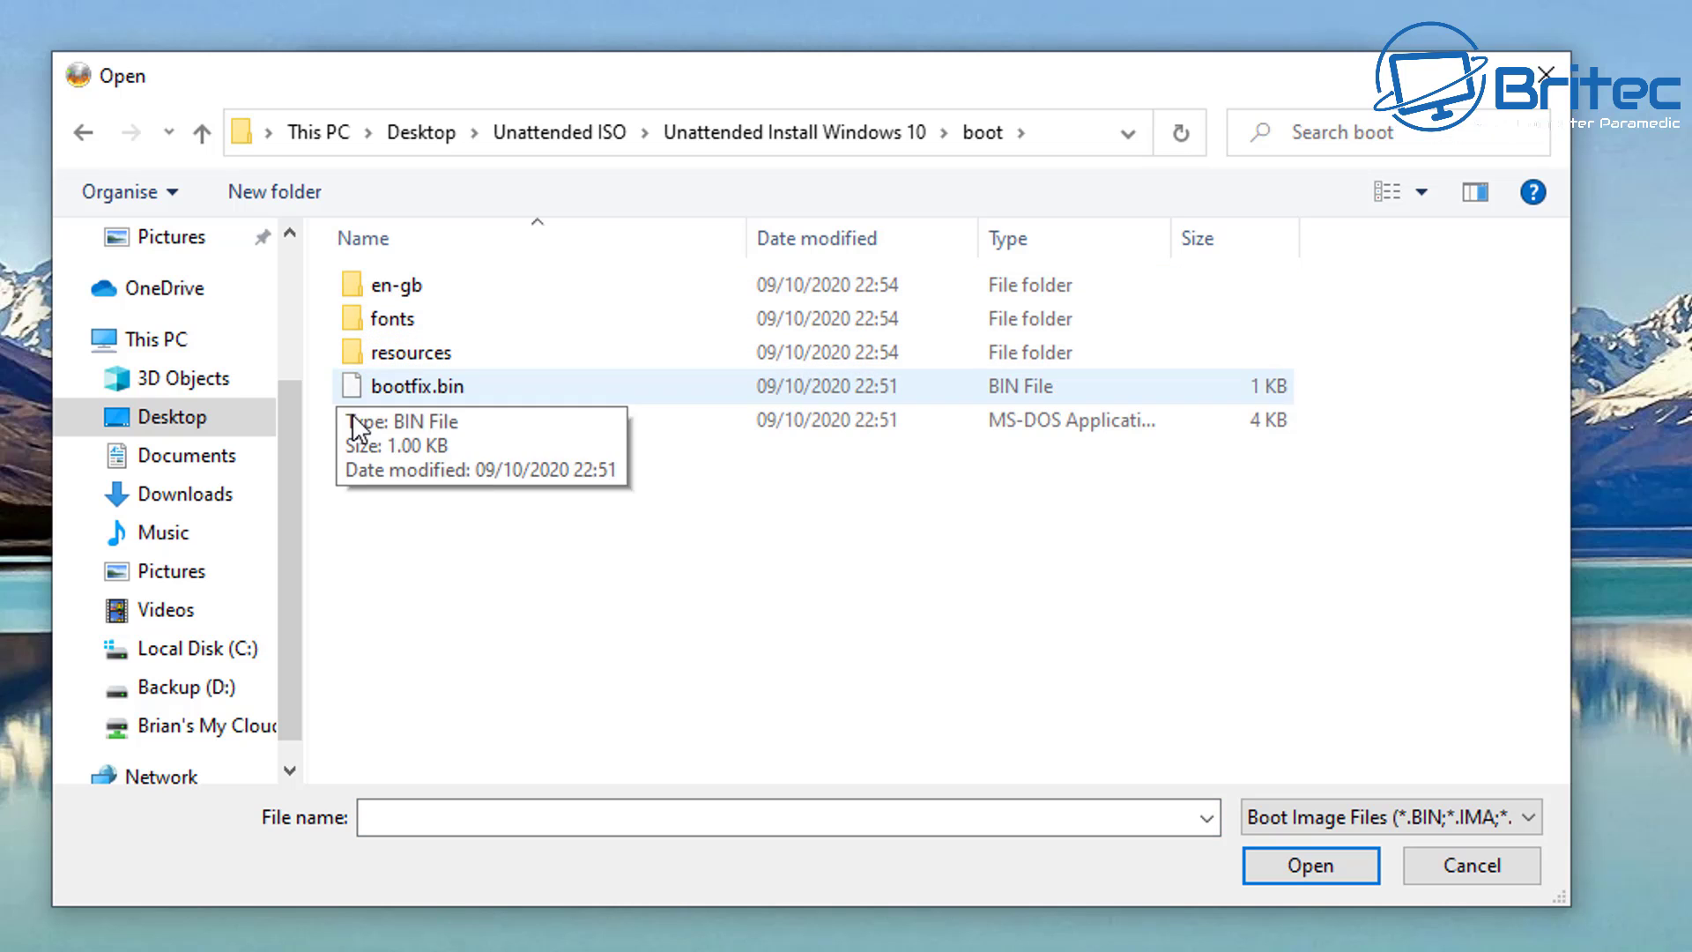
left_click(435, 430)
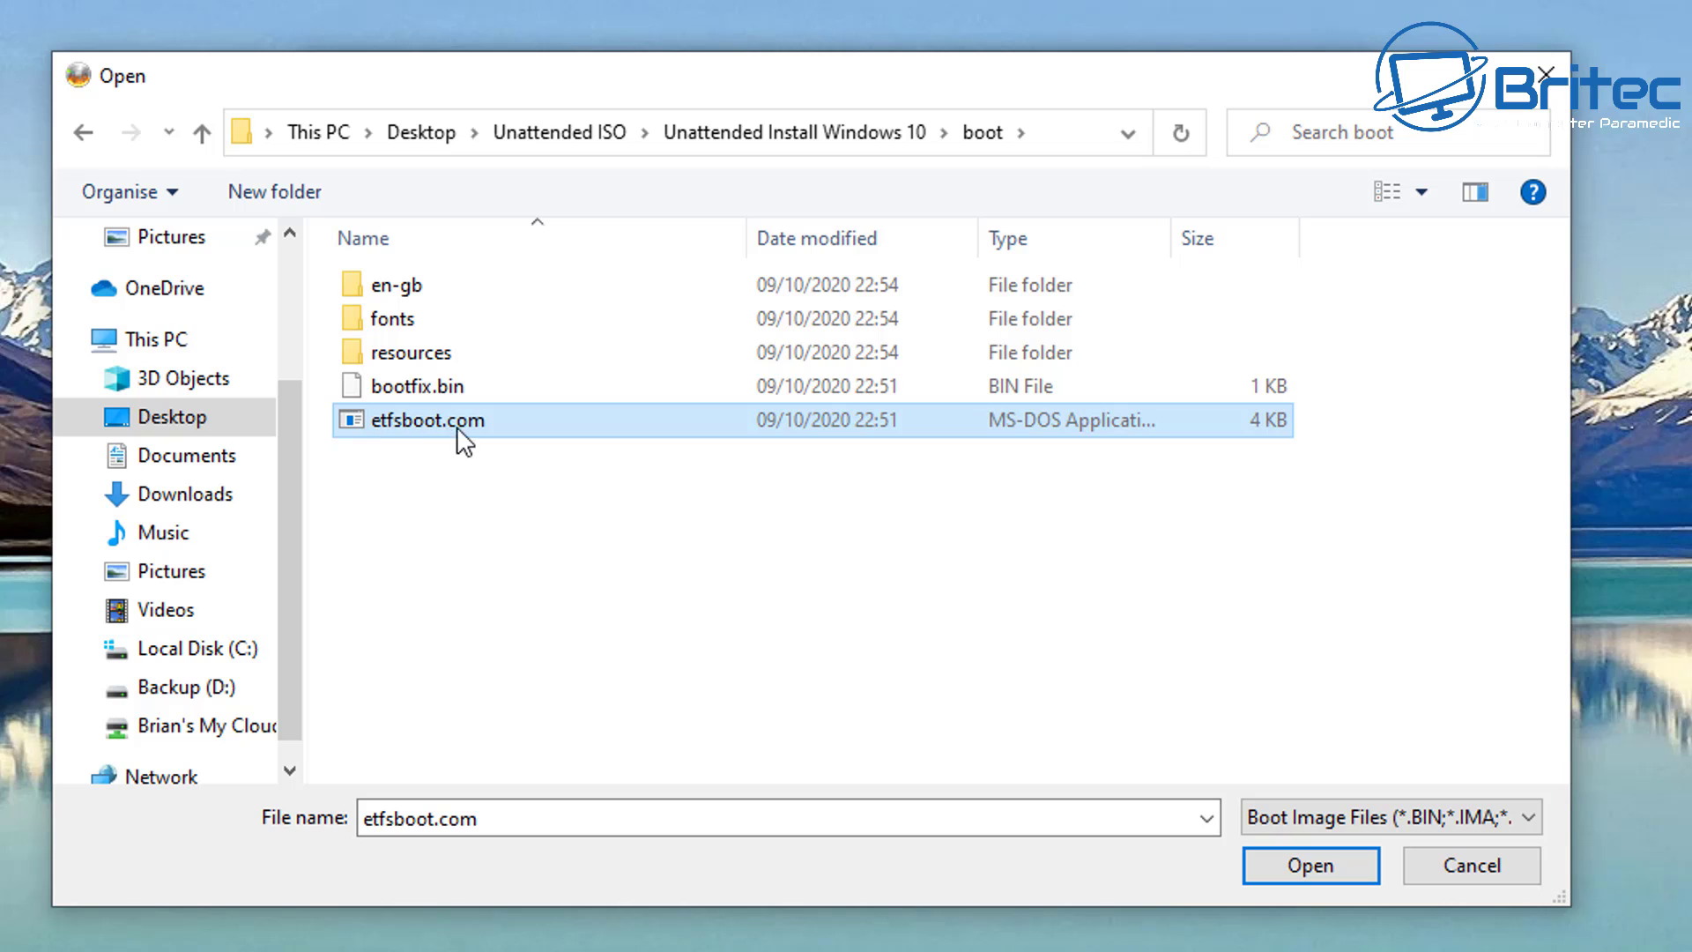
left_click(1301, 866)
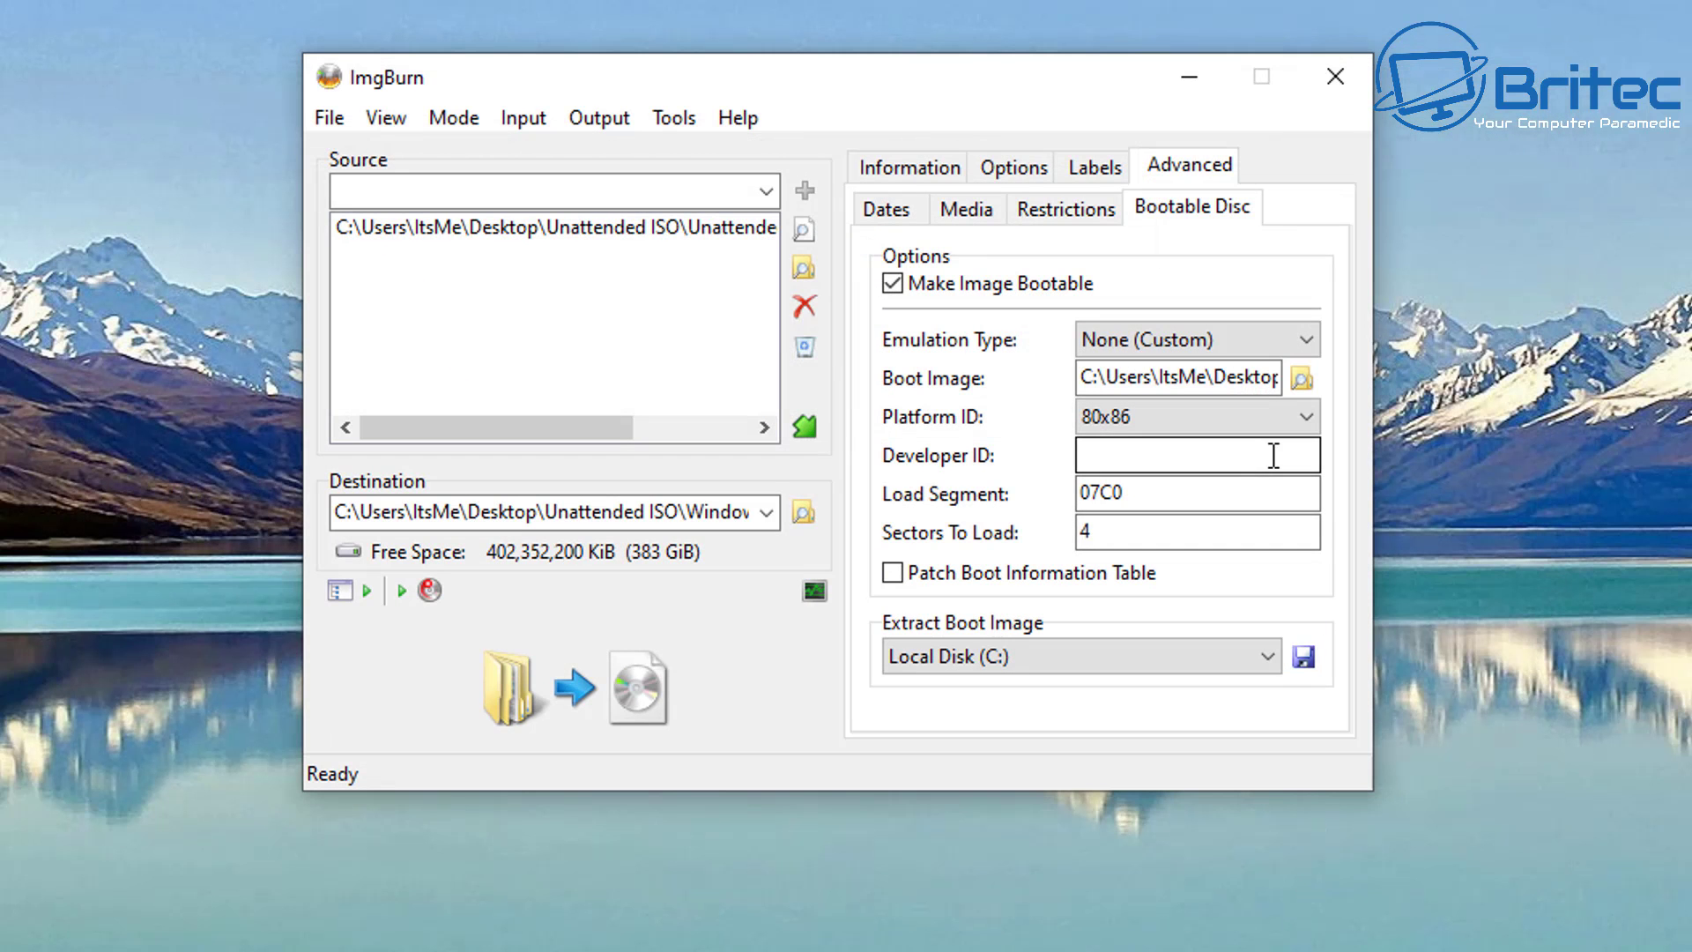
Step: Set the bootable disc's sectors to load to 8
left_click(1091, 531)
double_click(1091, 531)
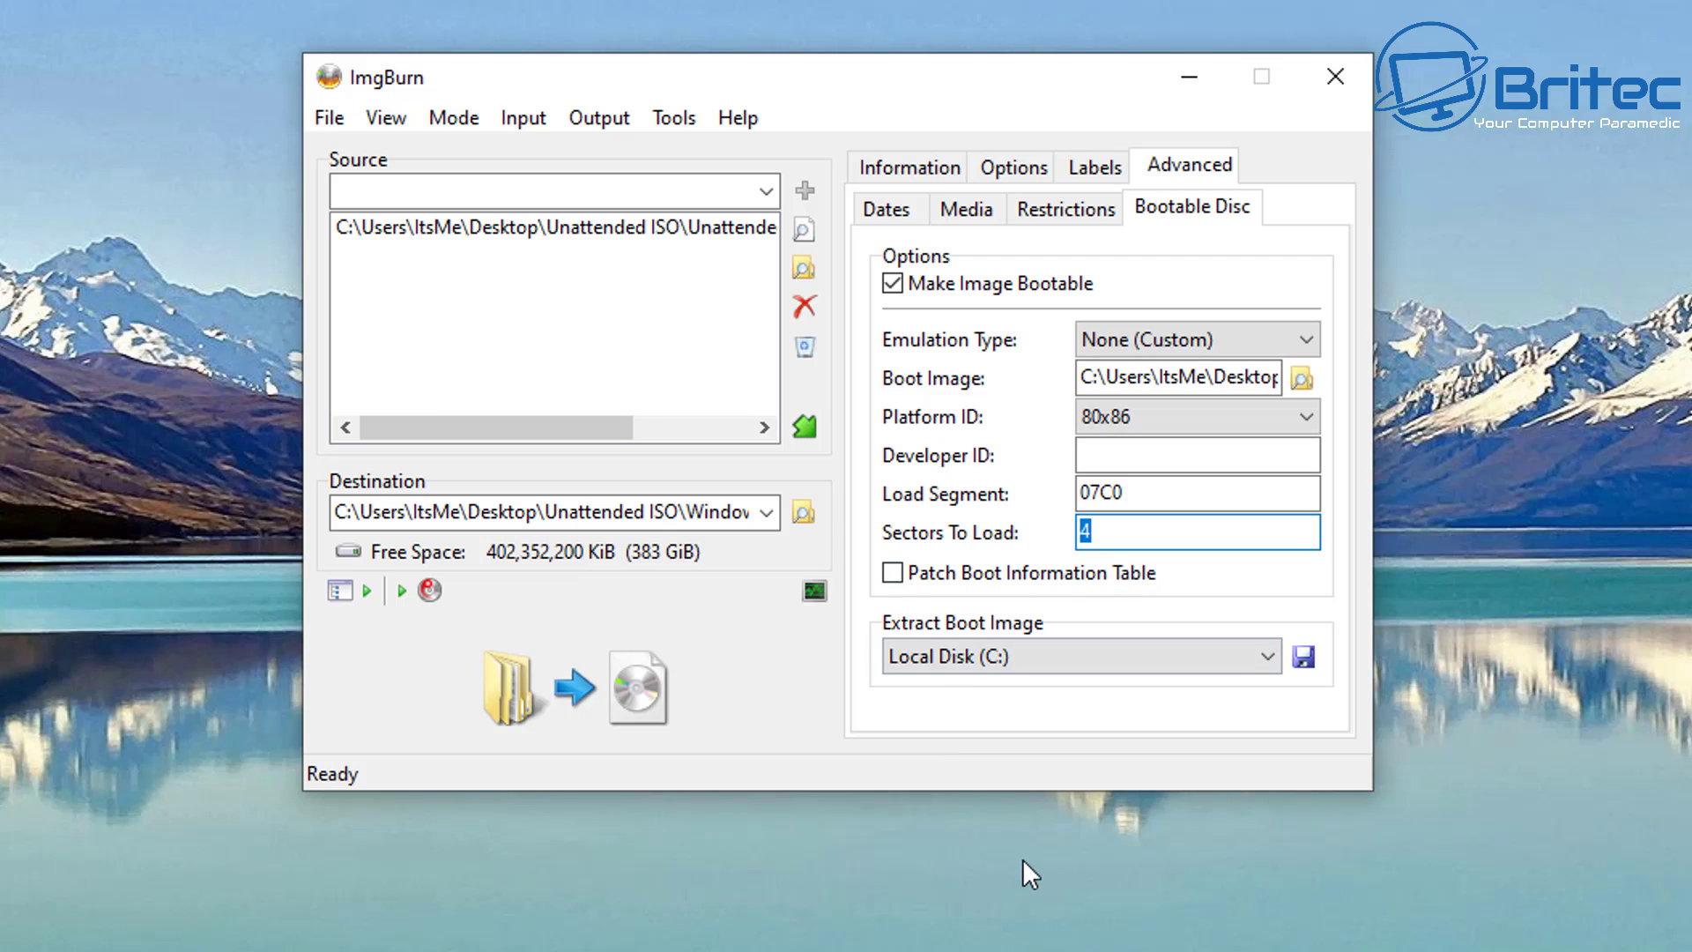
type("8")
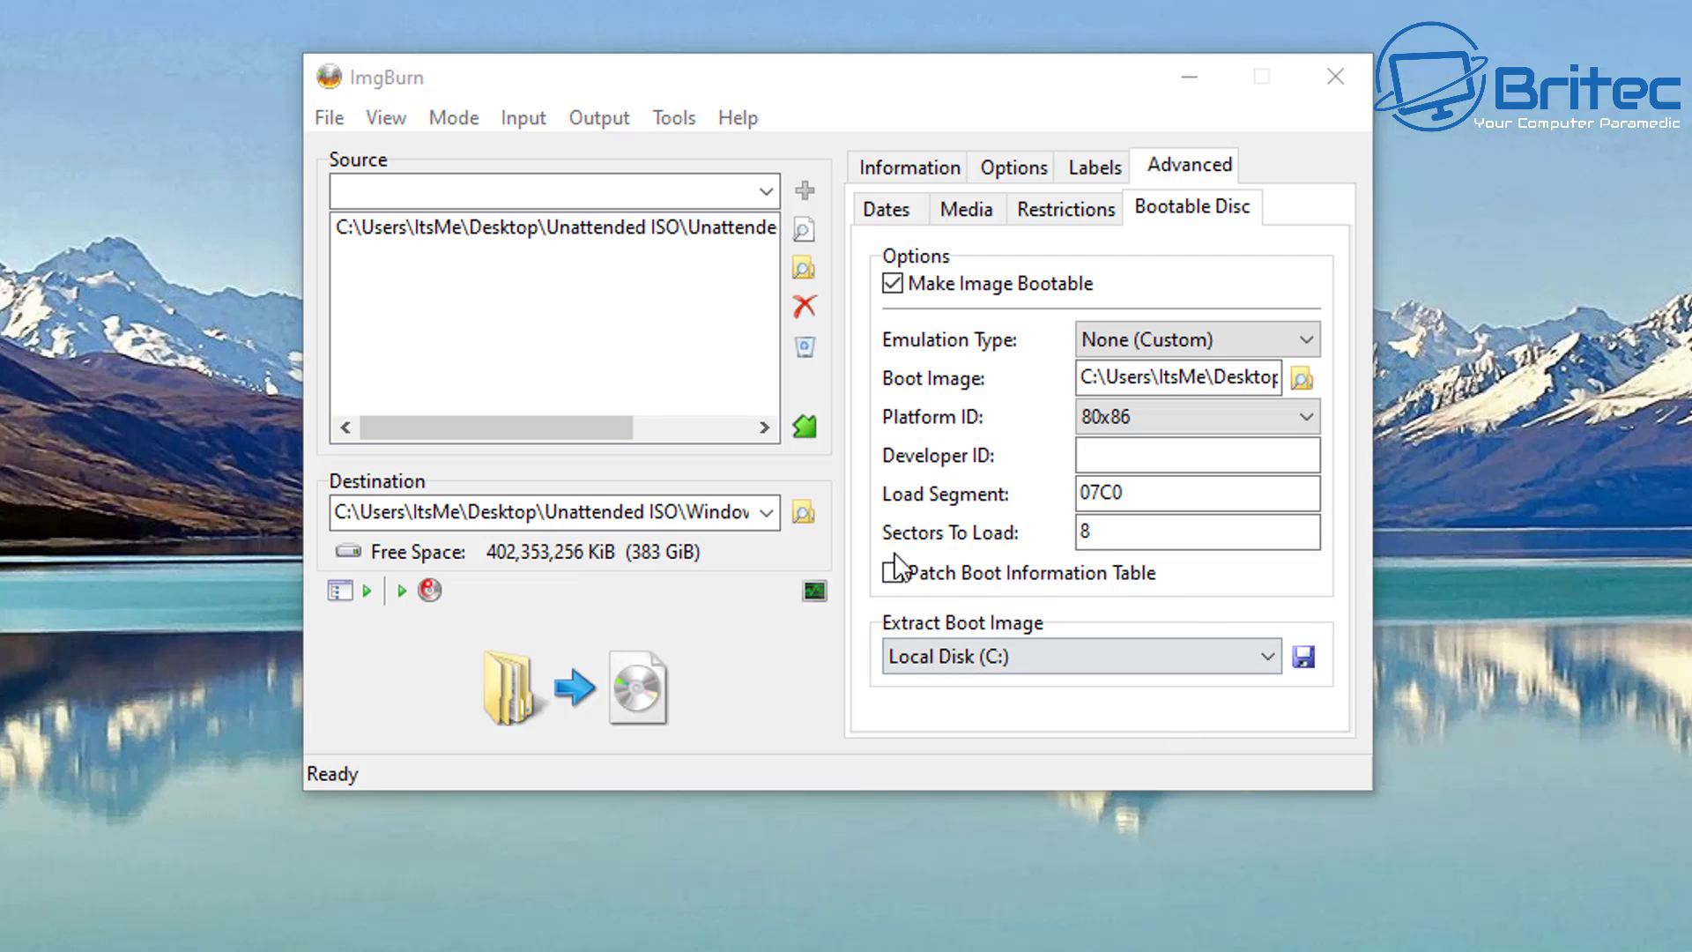
Step: Build the ISO with only the folder's contents in its root, accept the suggested volume label, and close ImgBurn
left_click(577, 718)
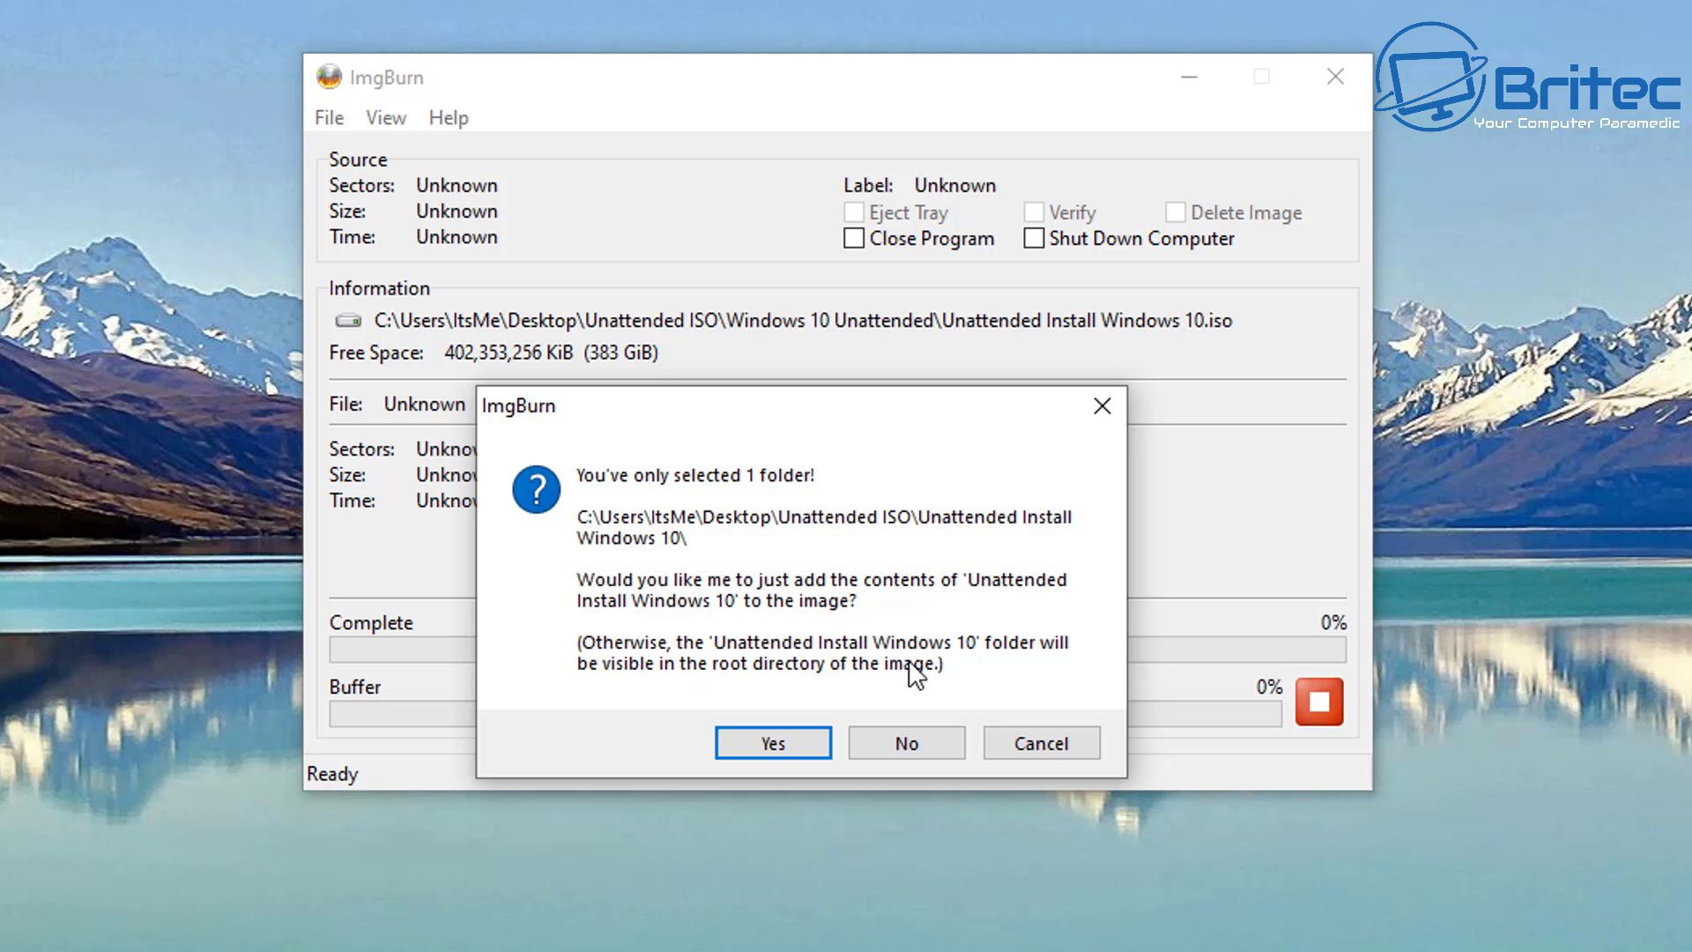
left_click(773, 743)
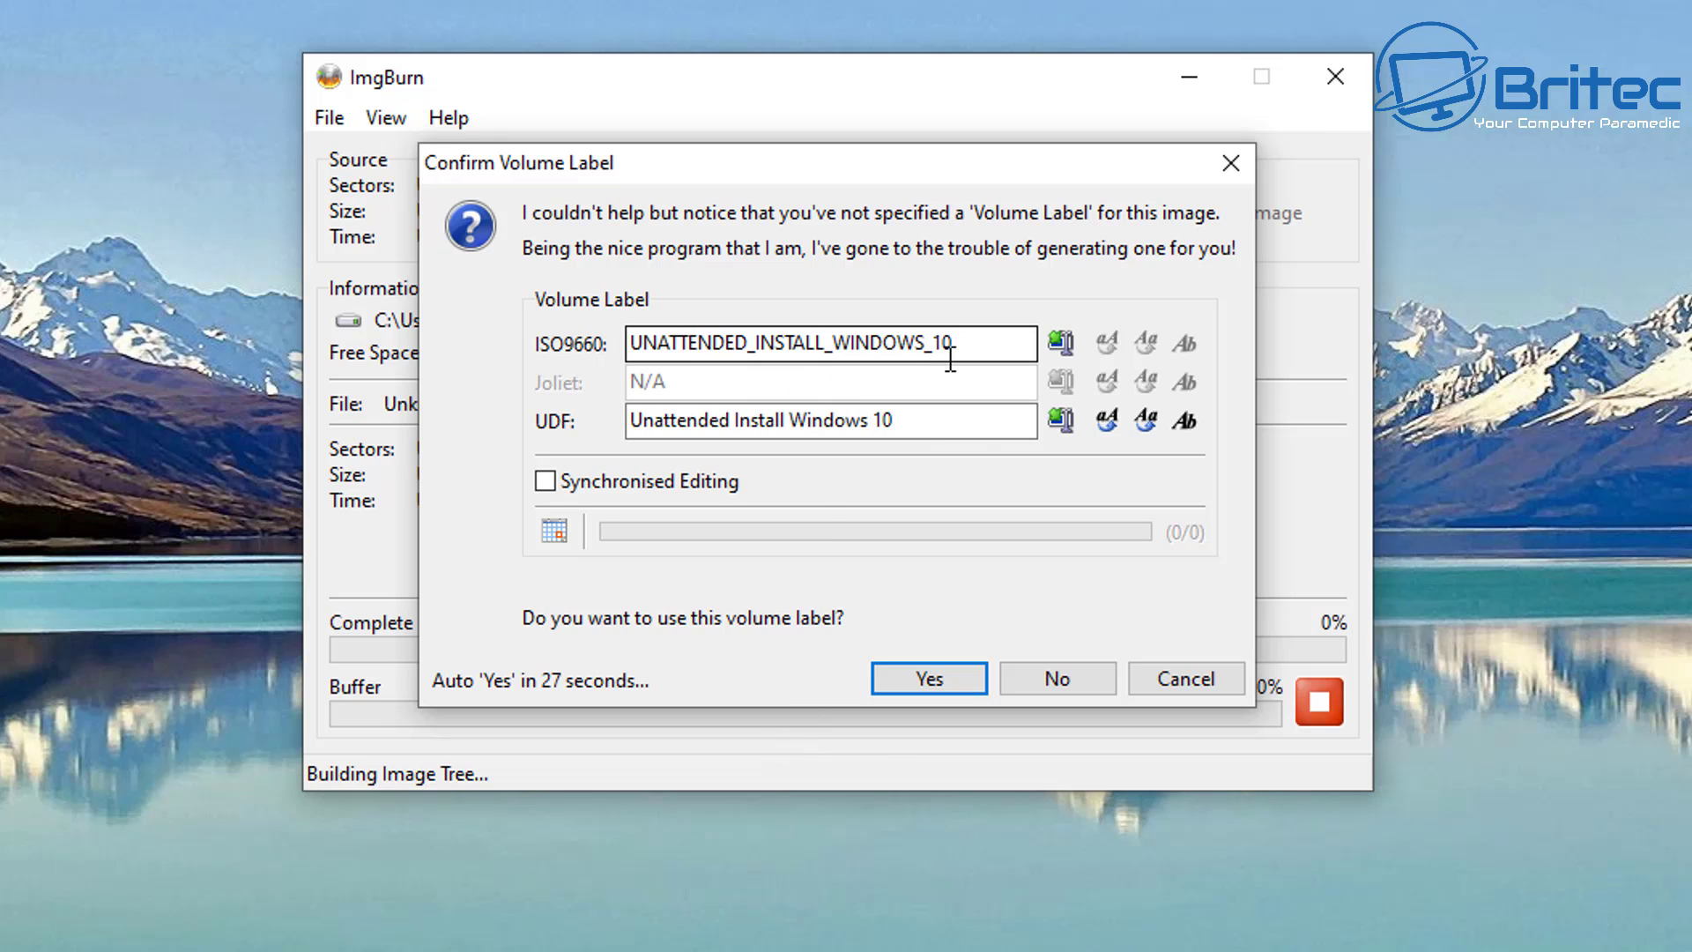
left_click(931, 677)
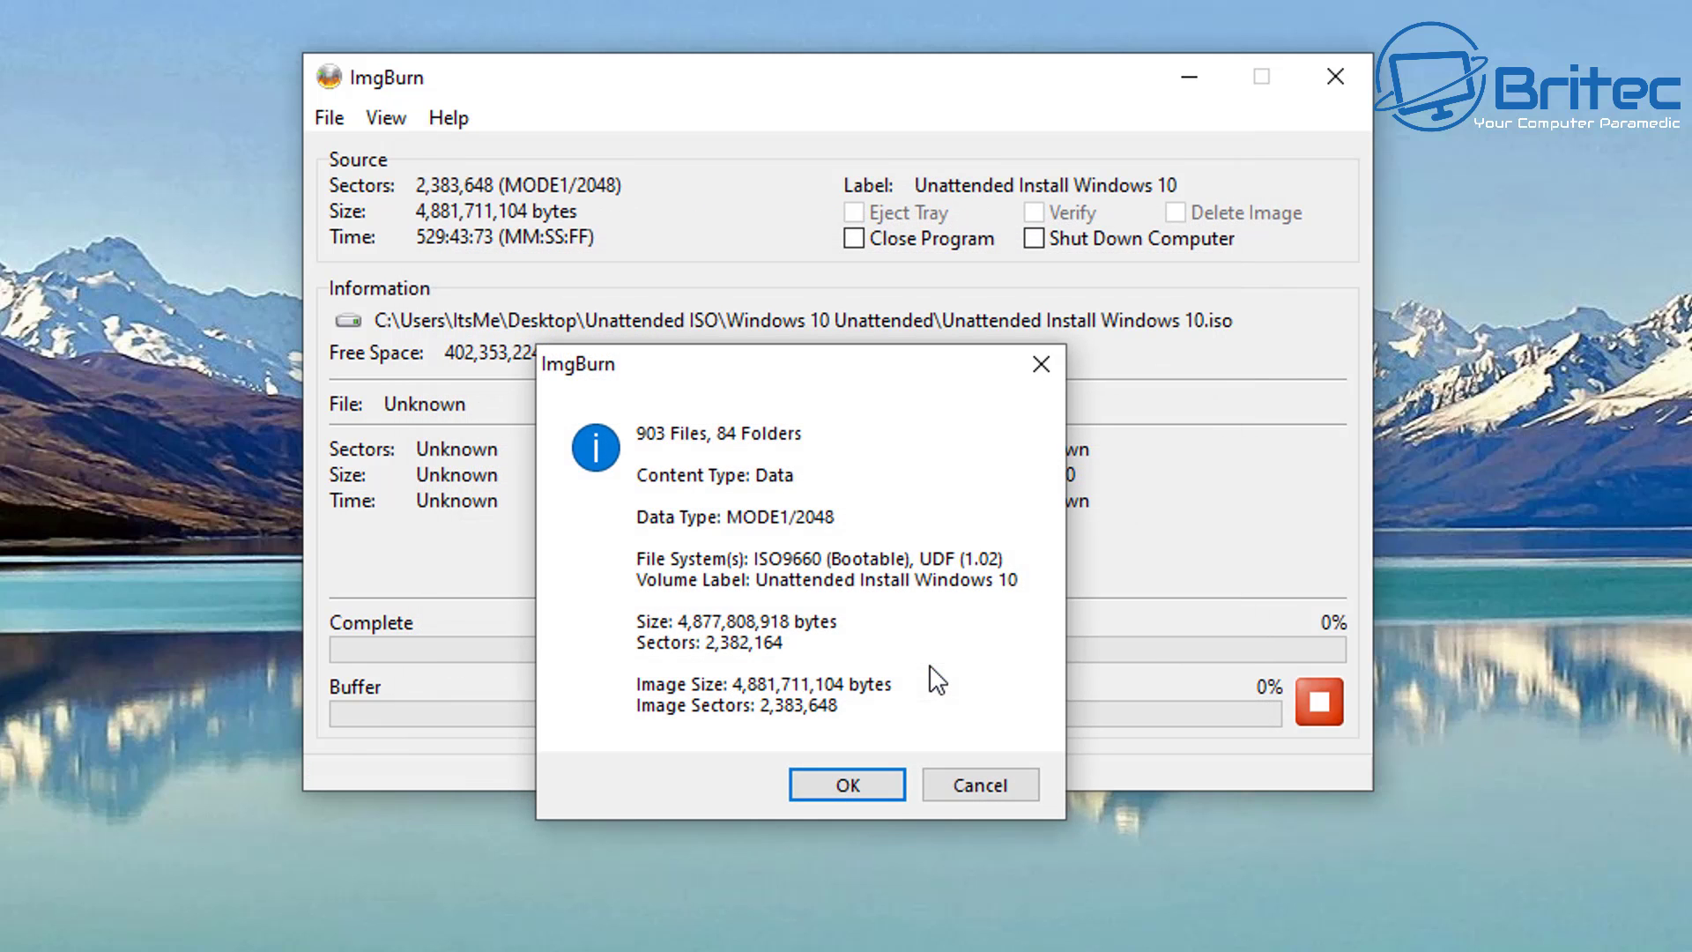
left_click_drag(748, 366, 799, 243)
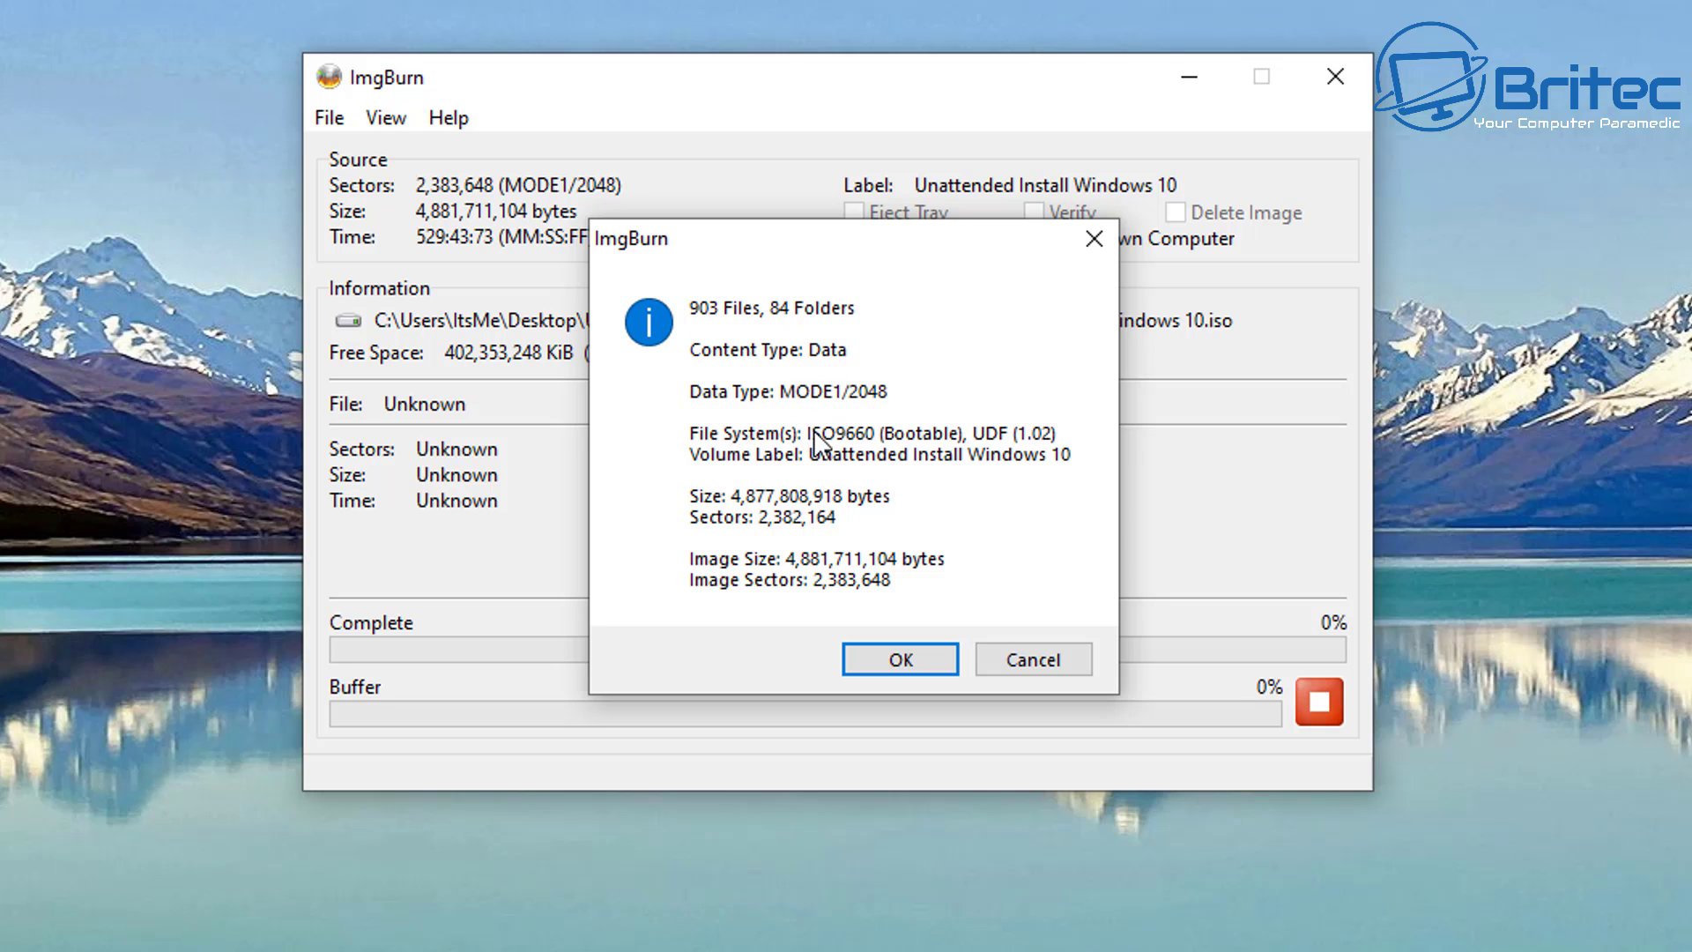
left_click(890, 674)
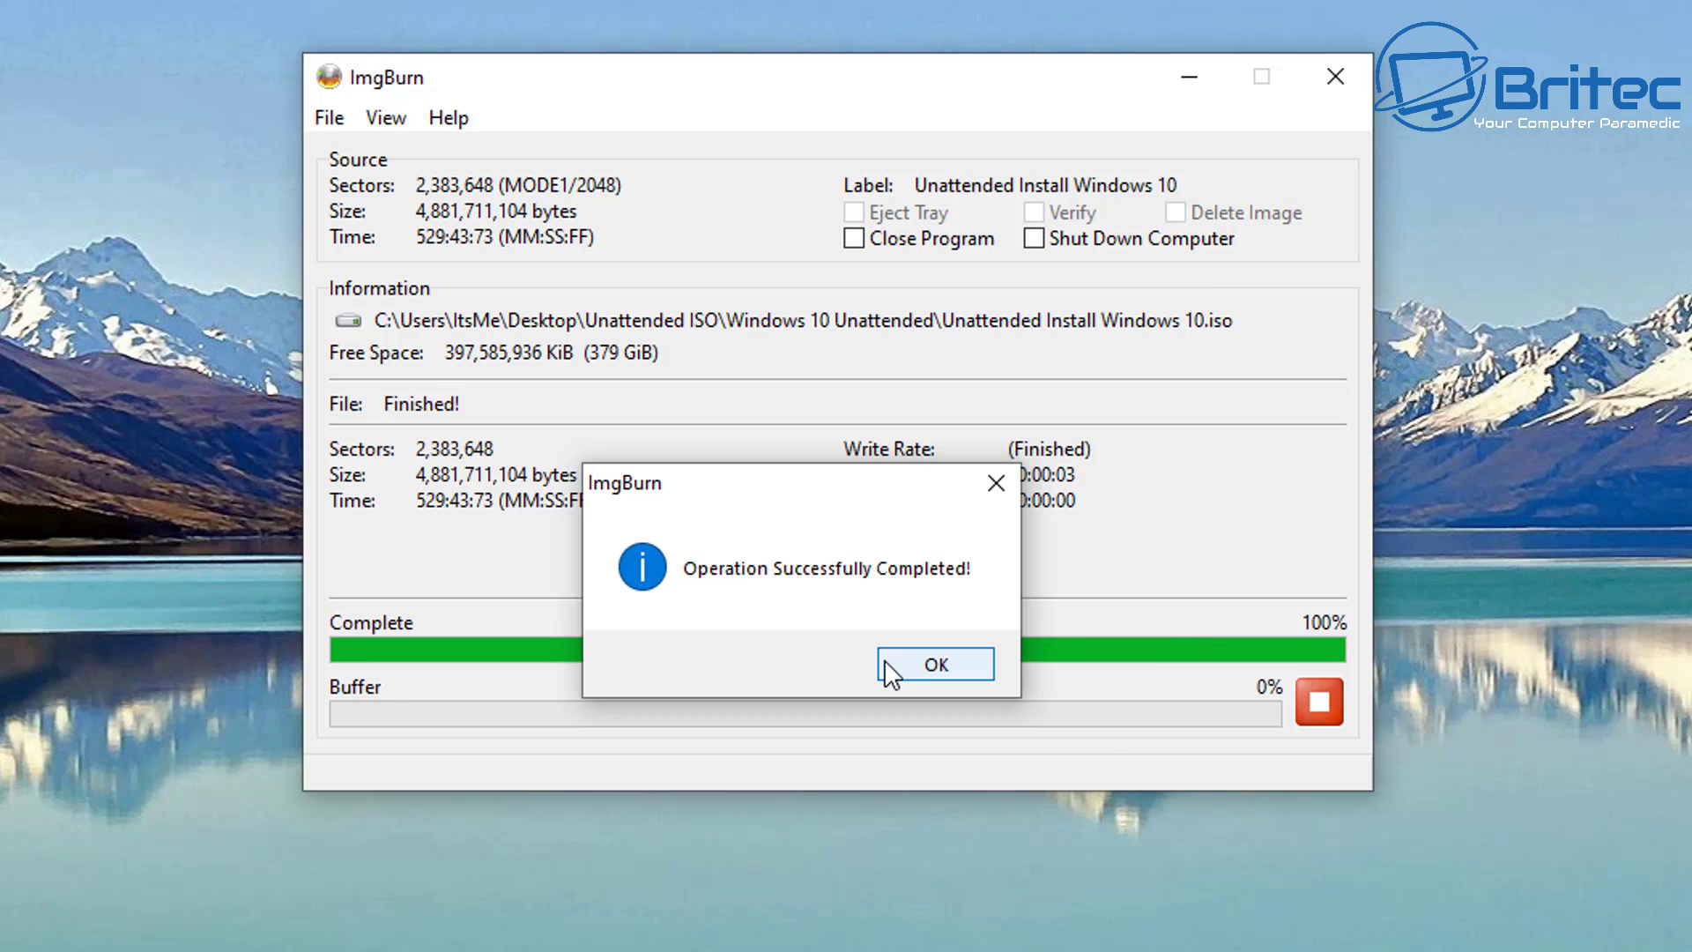
left_click(934, 662)
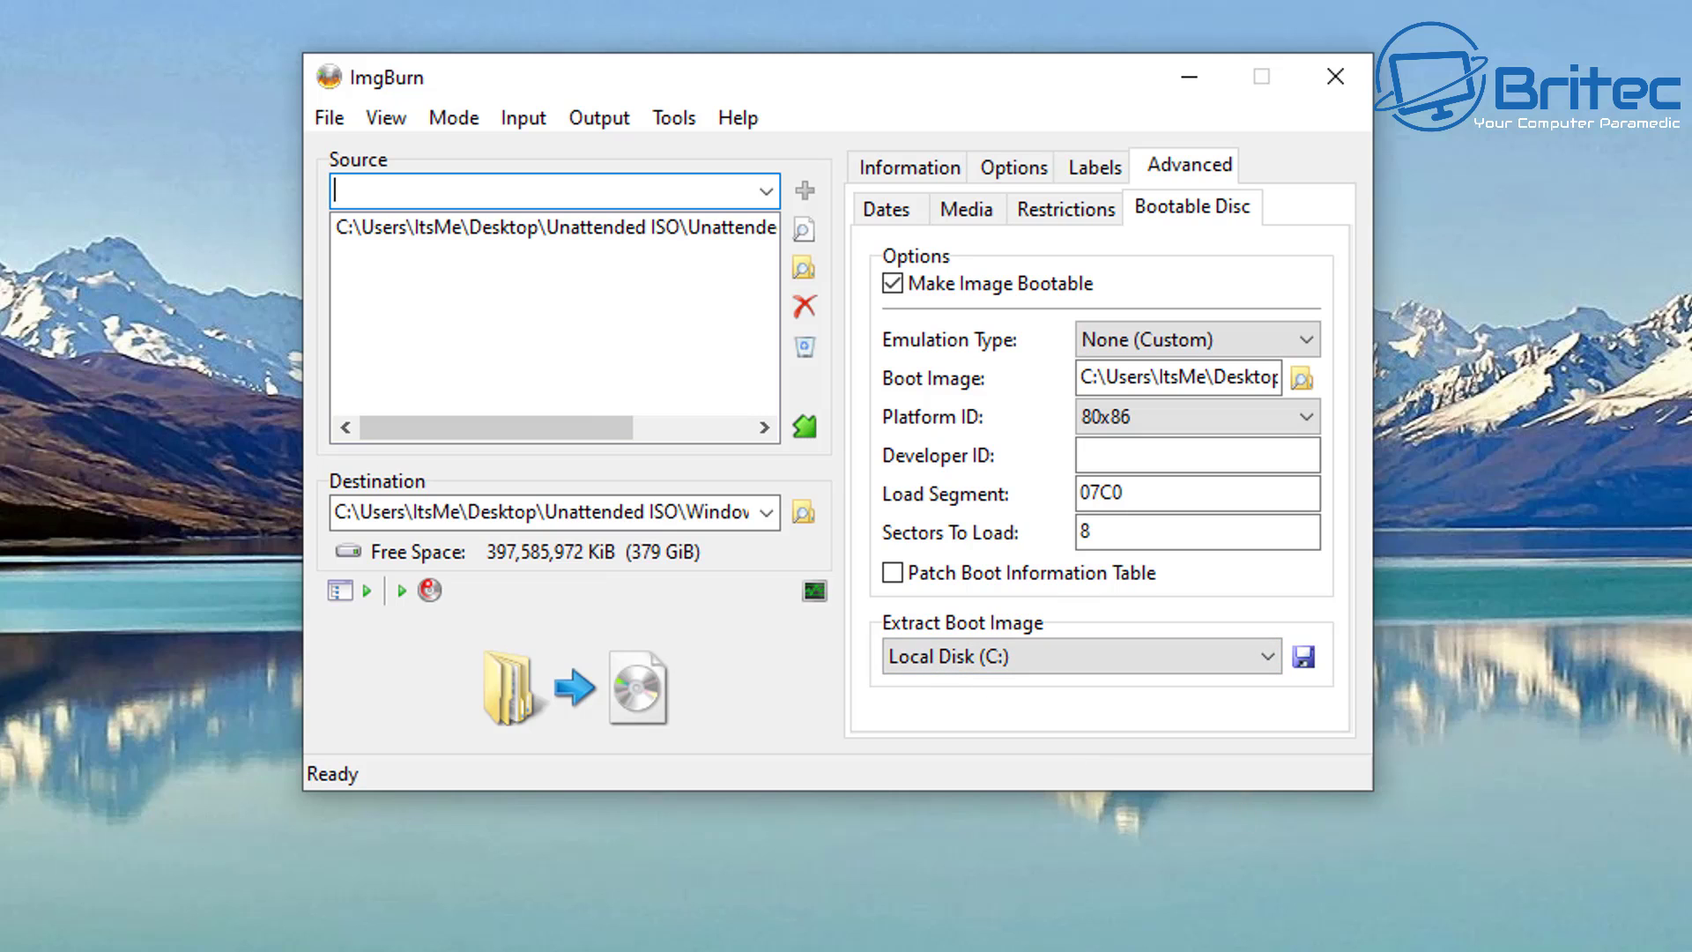
left_click(1327, 91)
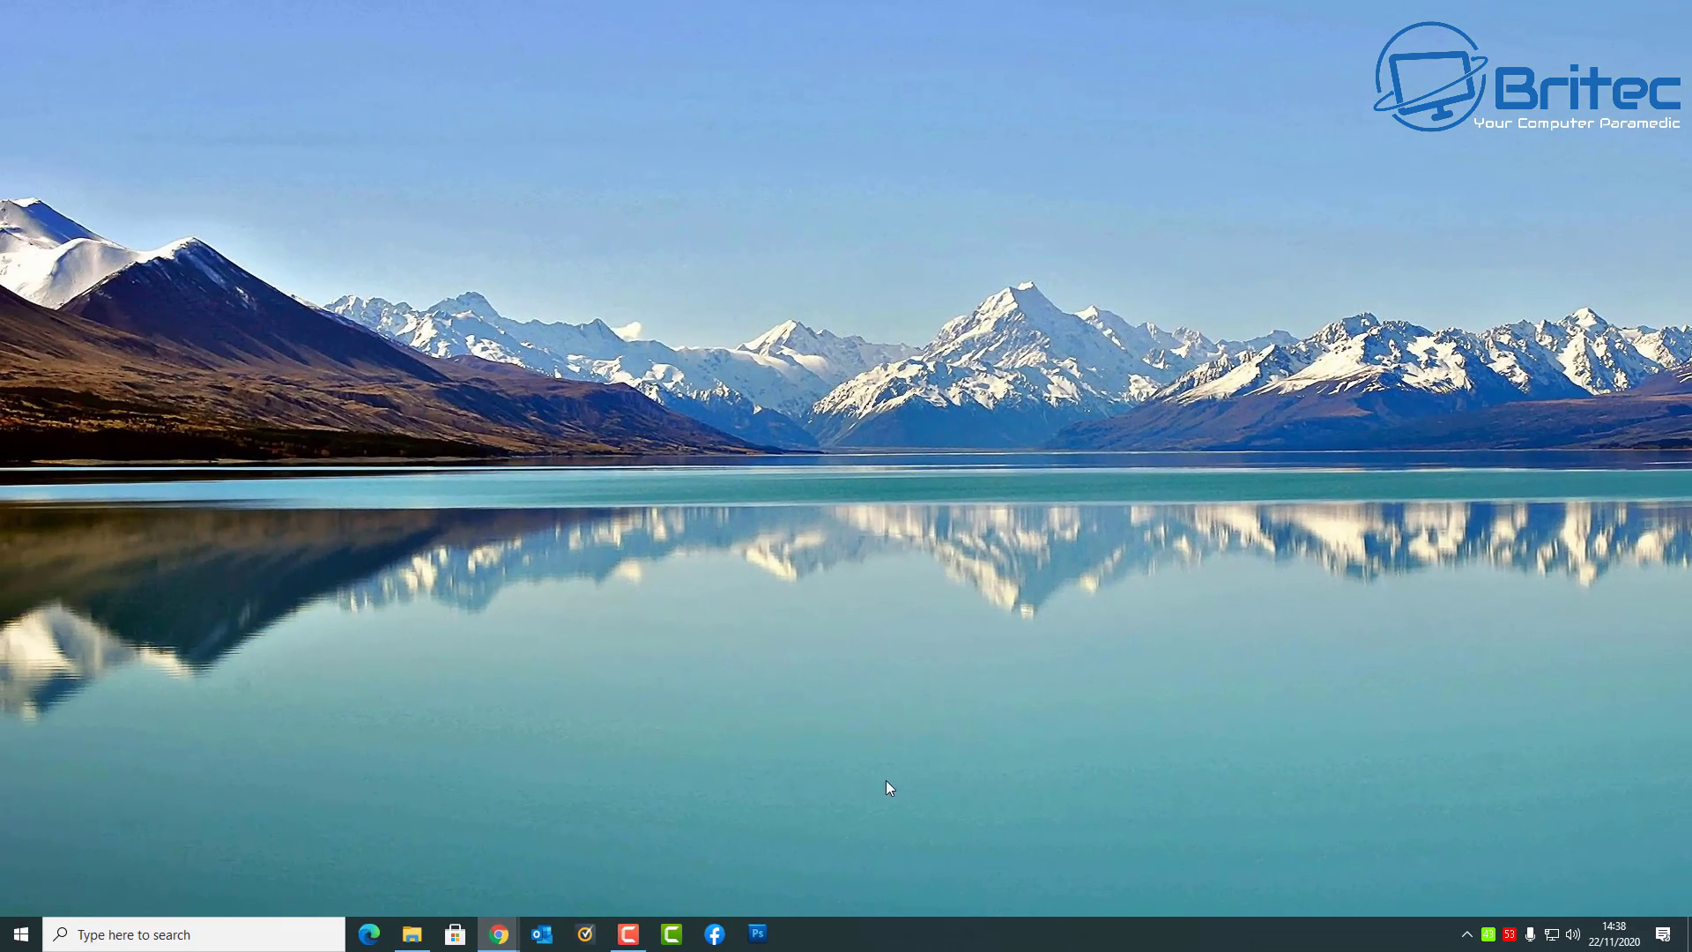
Step: Open the Windows 10 Unattended folder inside Unattended ISO in File Explorer
left_click(412, 934)
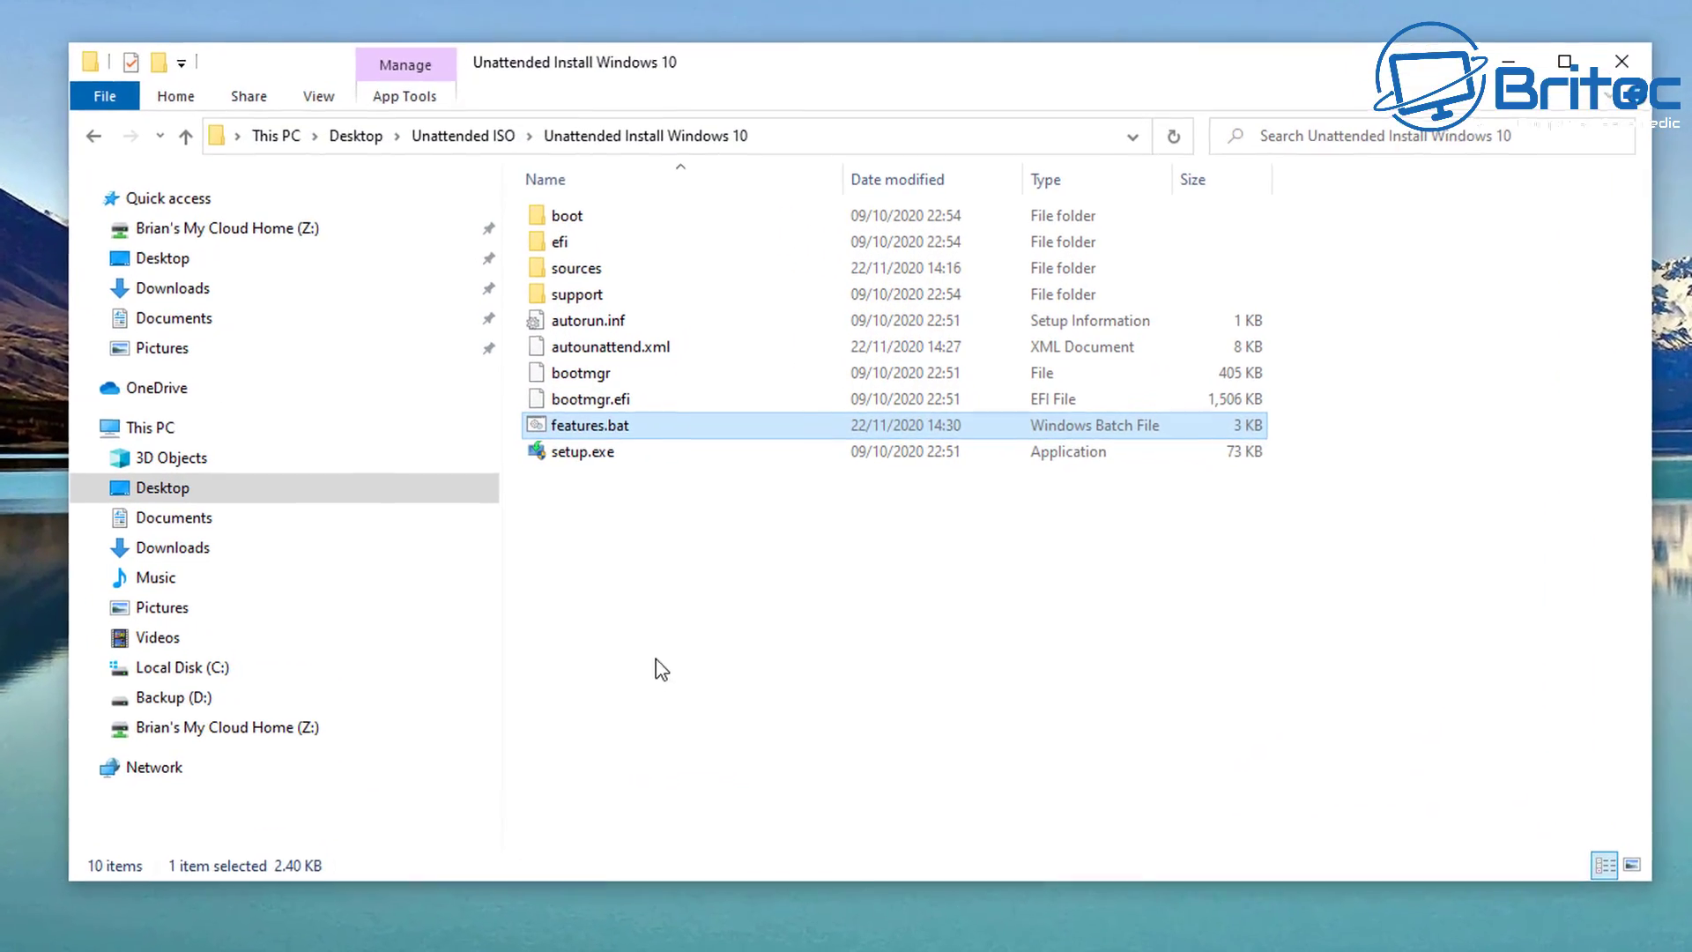
left_click(660, 648)
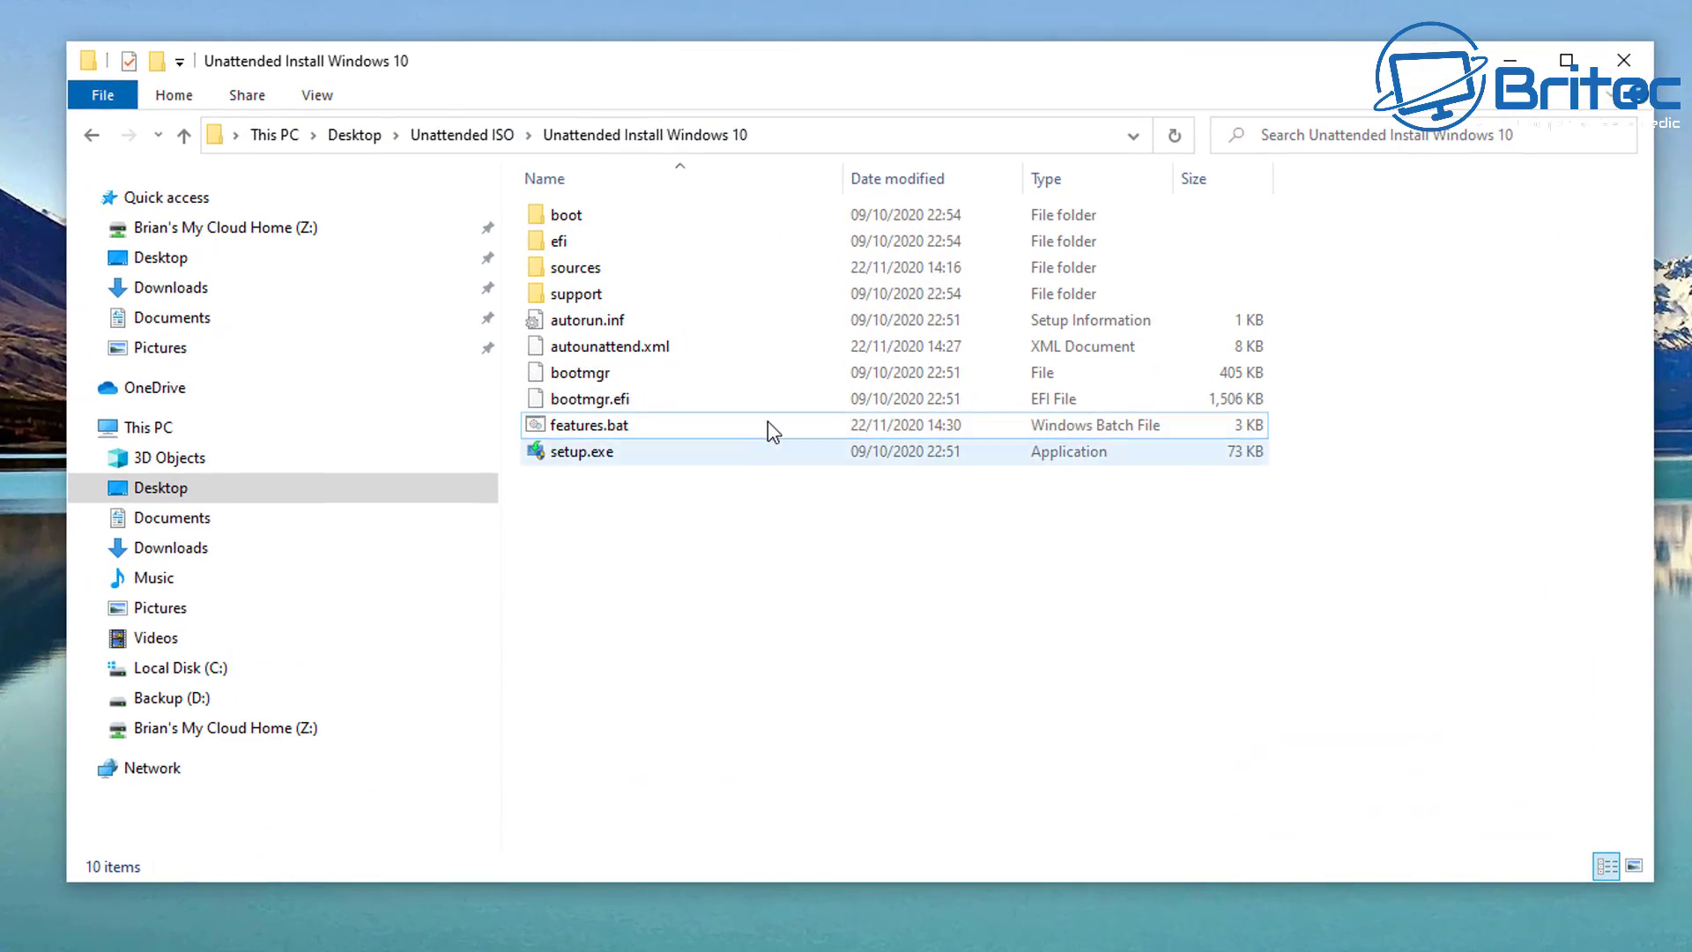
left_click(464, 136)
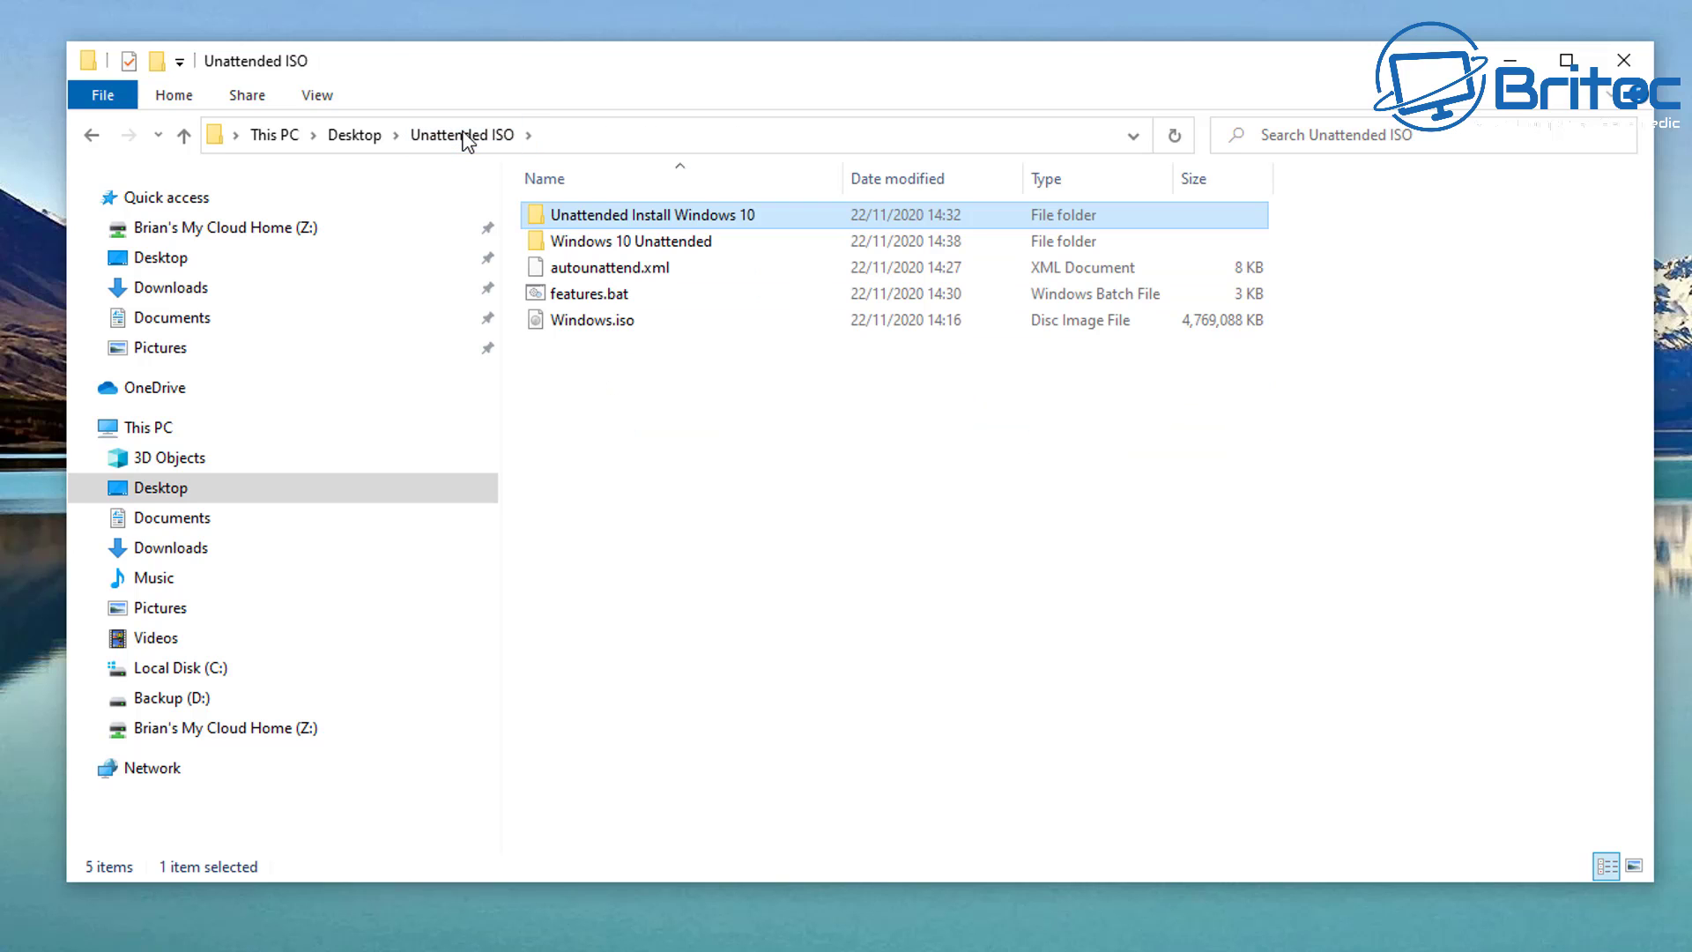
left_click(650, 247)
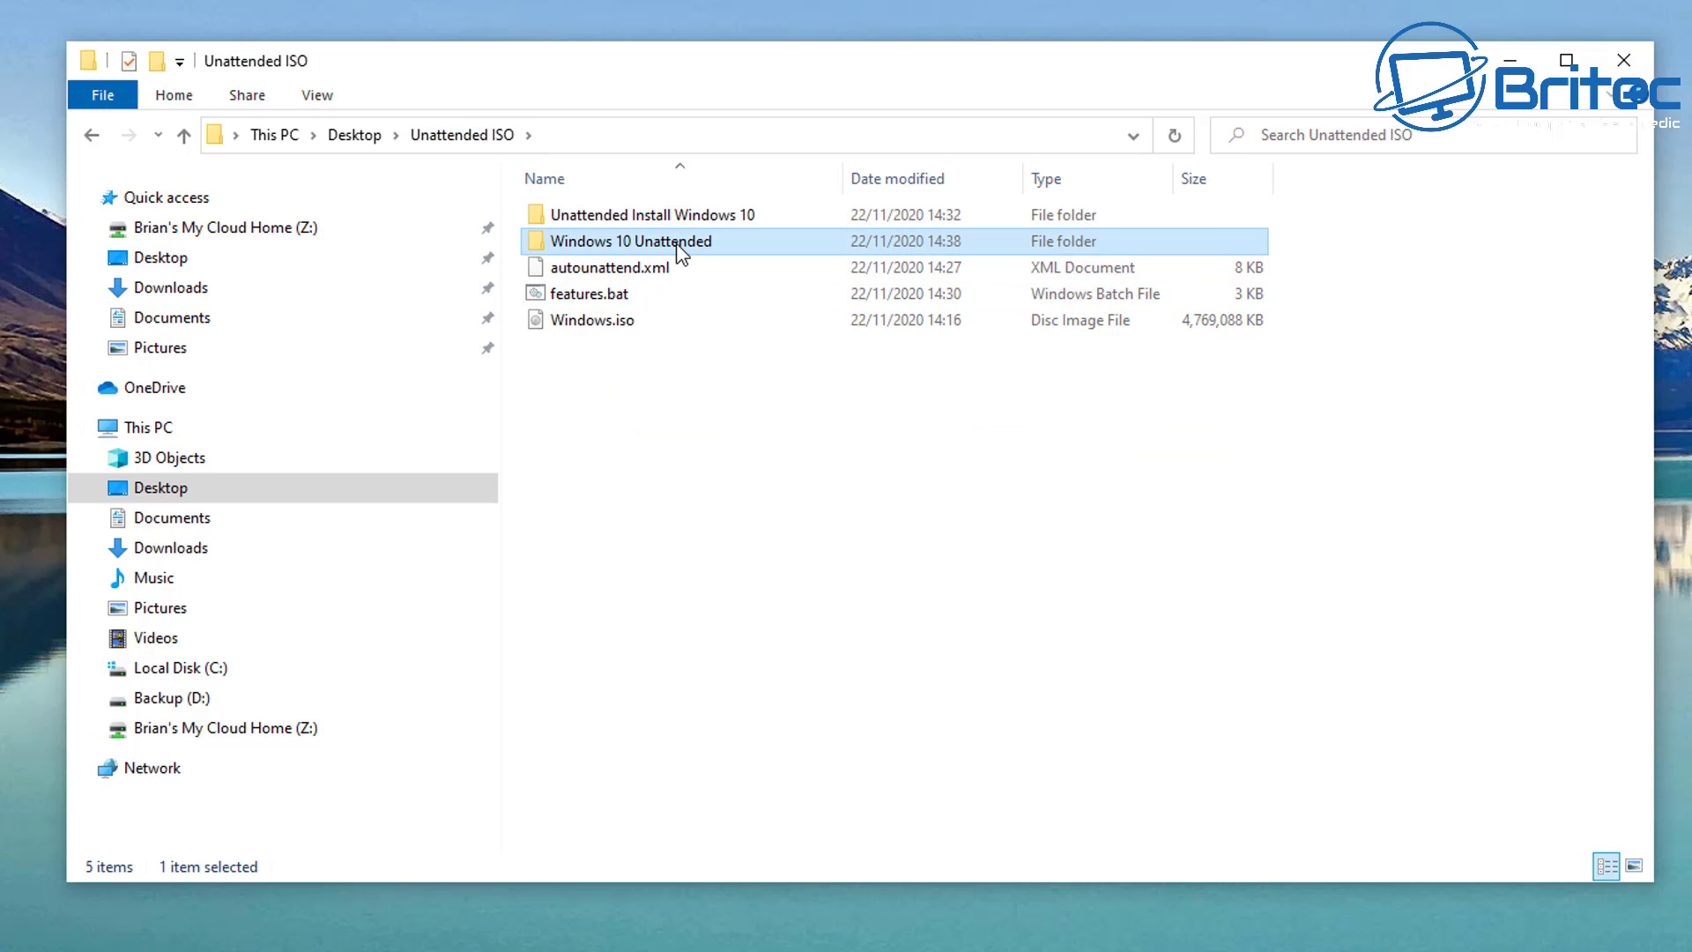
double_click(680, 250)
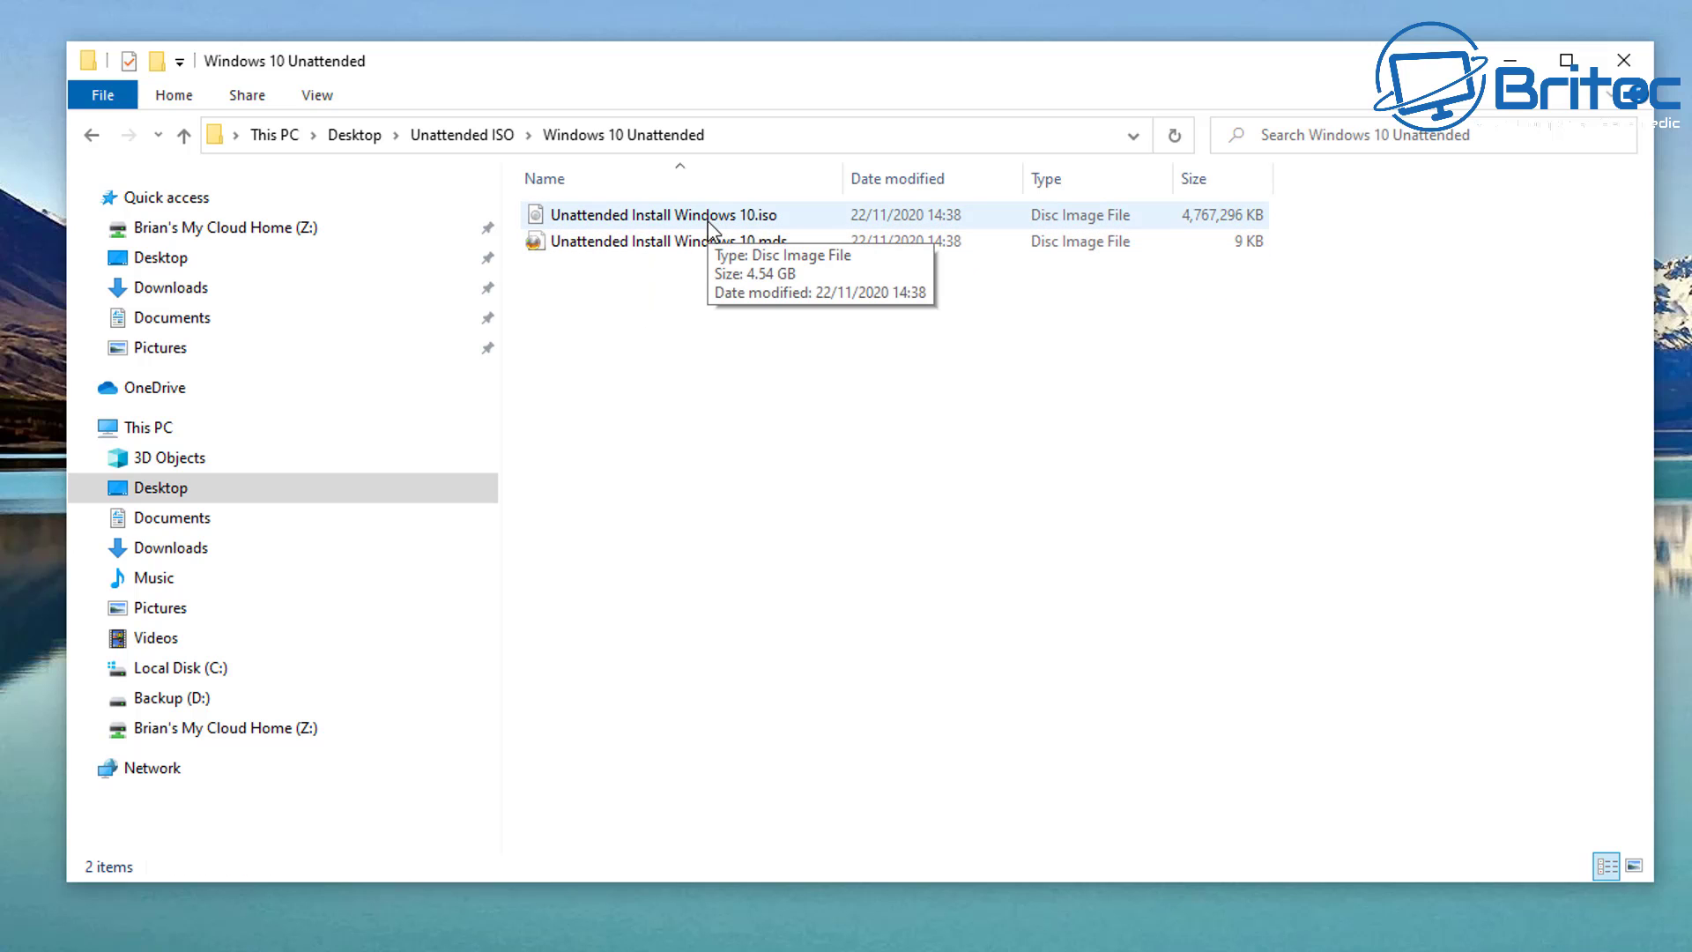
Step: Open Unattended Install Windows 10.iso as an archive in 7-Zip and move its window into full view to inspect the files
left_click(690, 219)
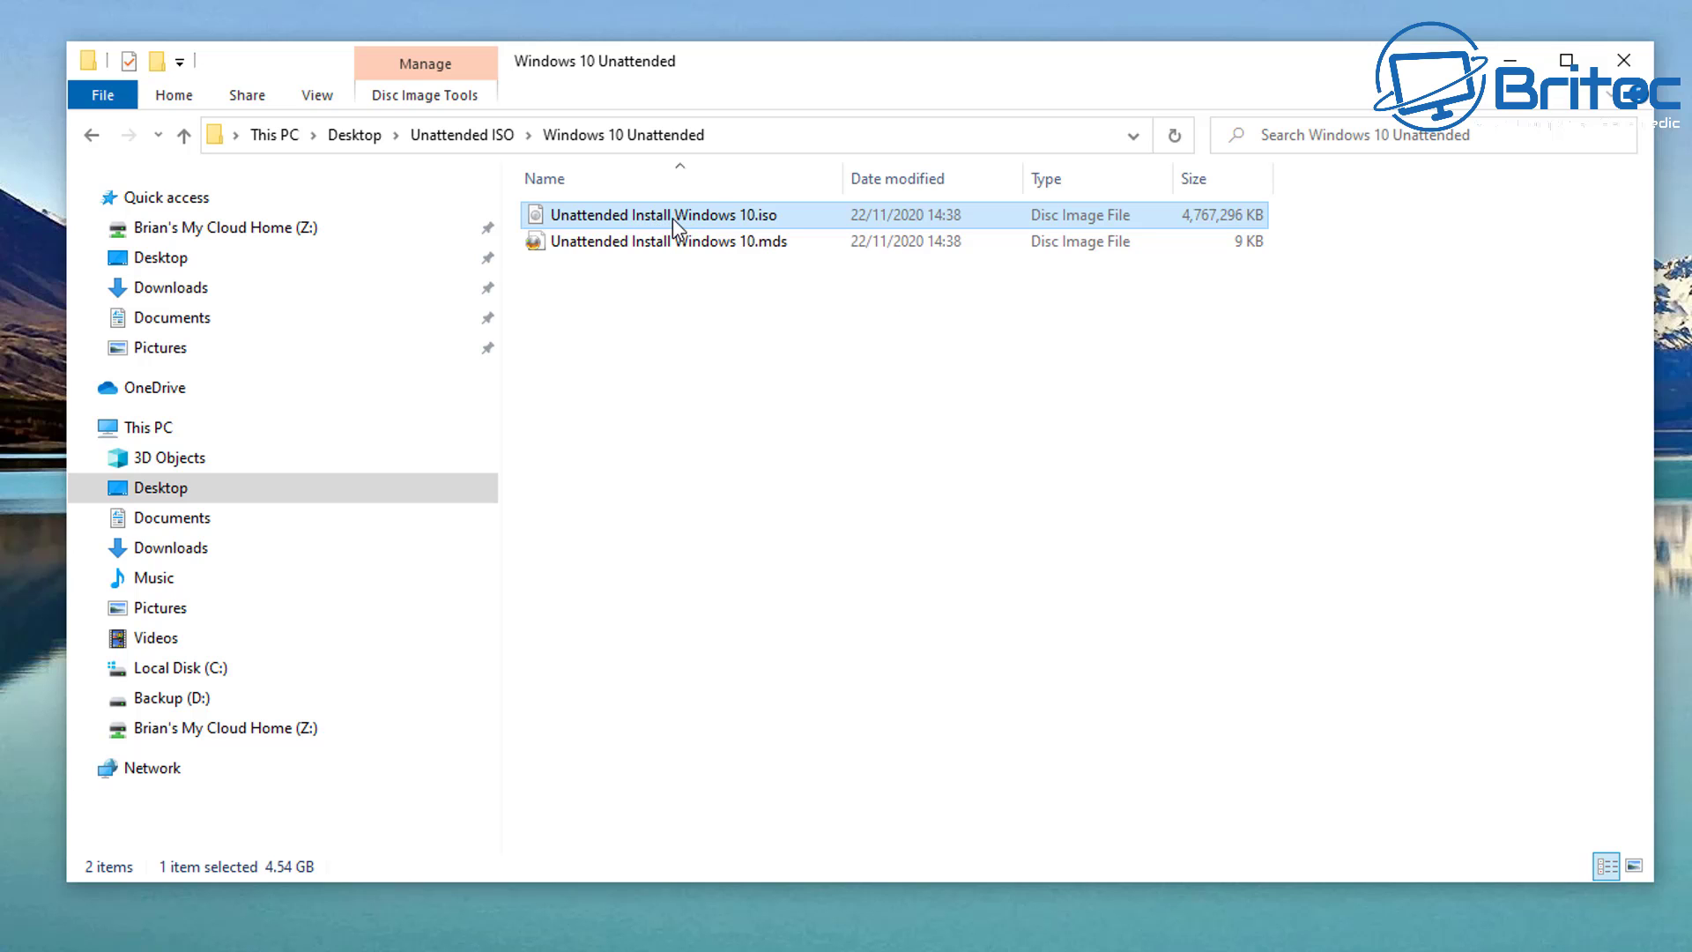
right_click(674, 220)
mouse_move(838, 321)
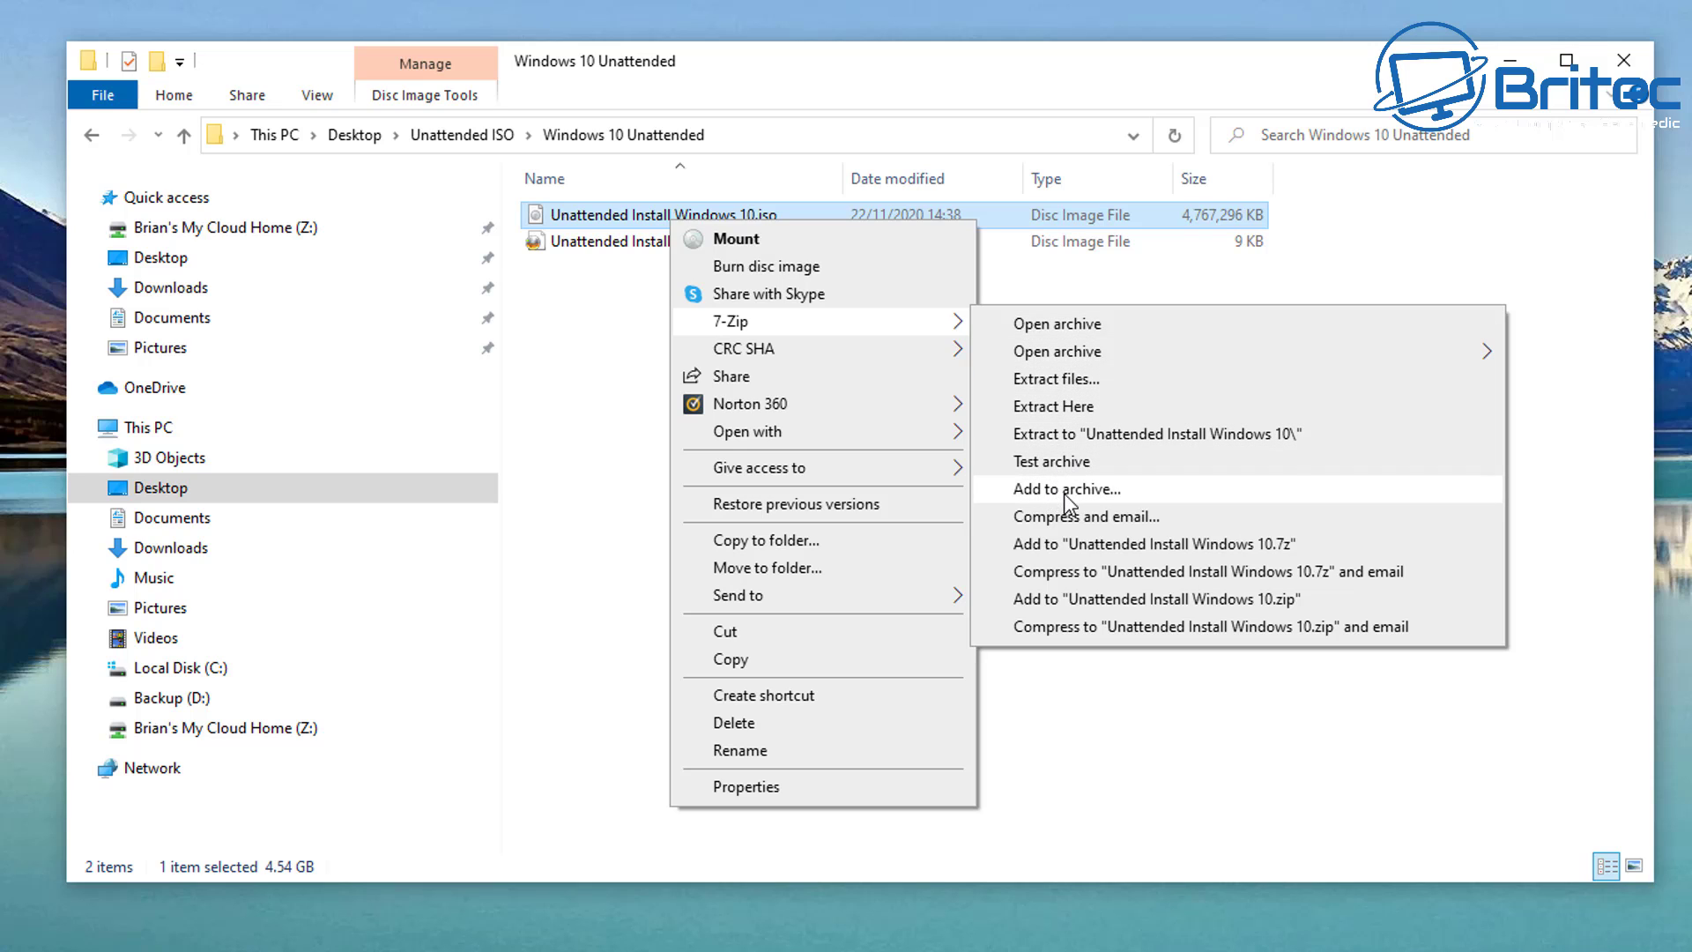
left_click(1080, 325)
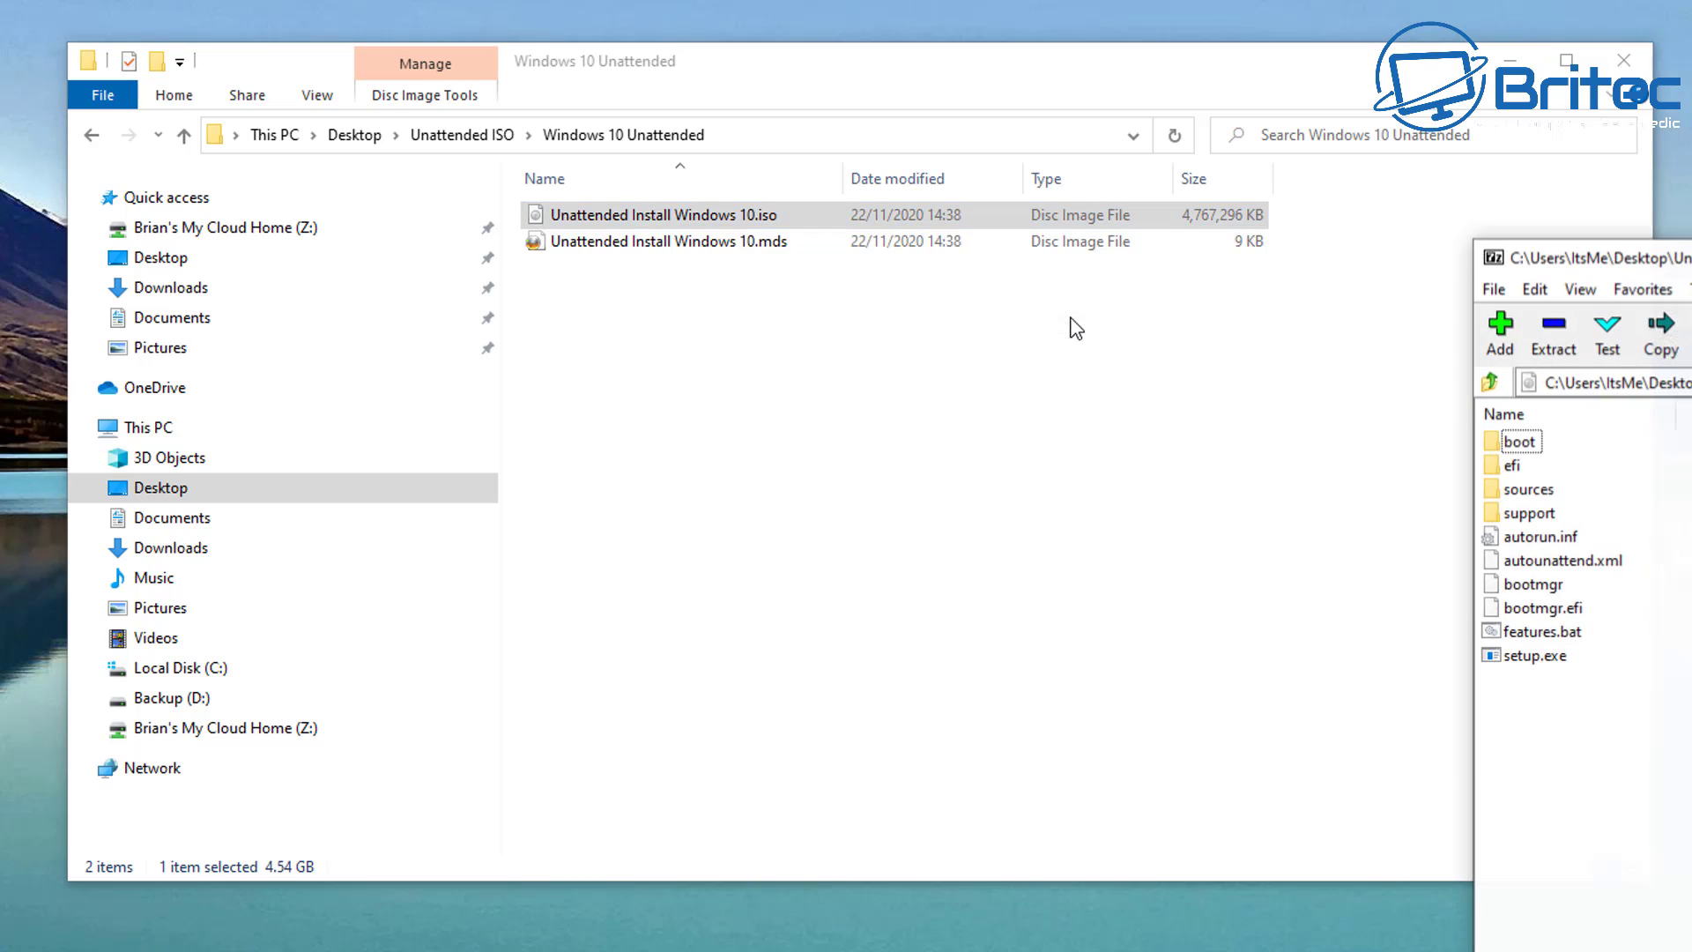
left_click_drag(1587, 256, 145, 56)
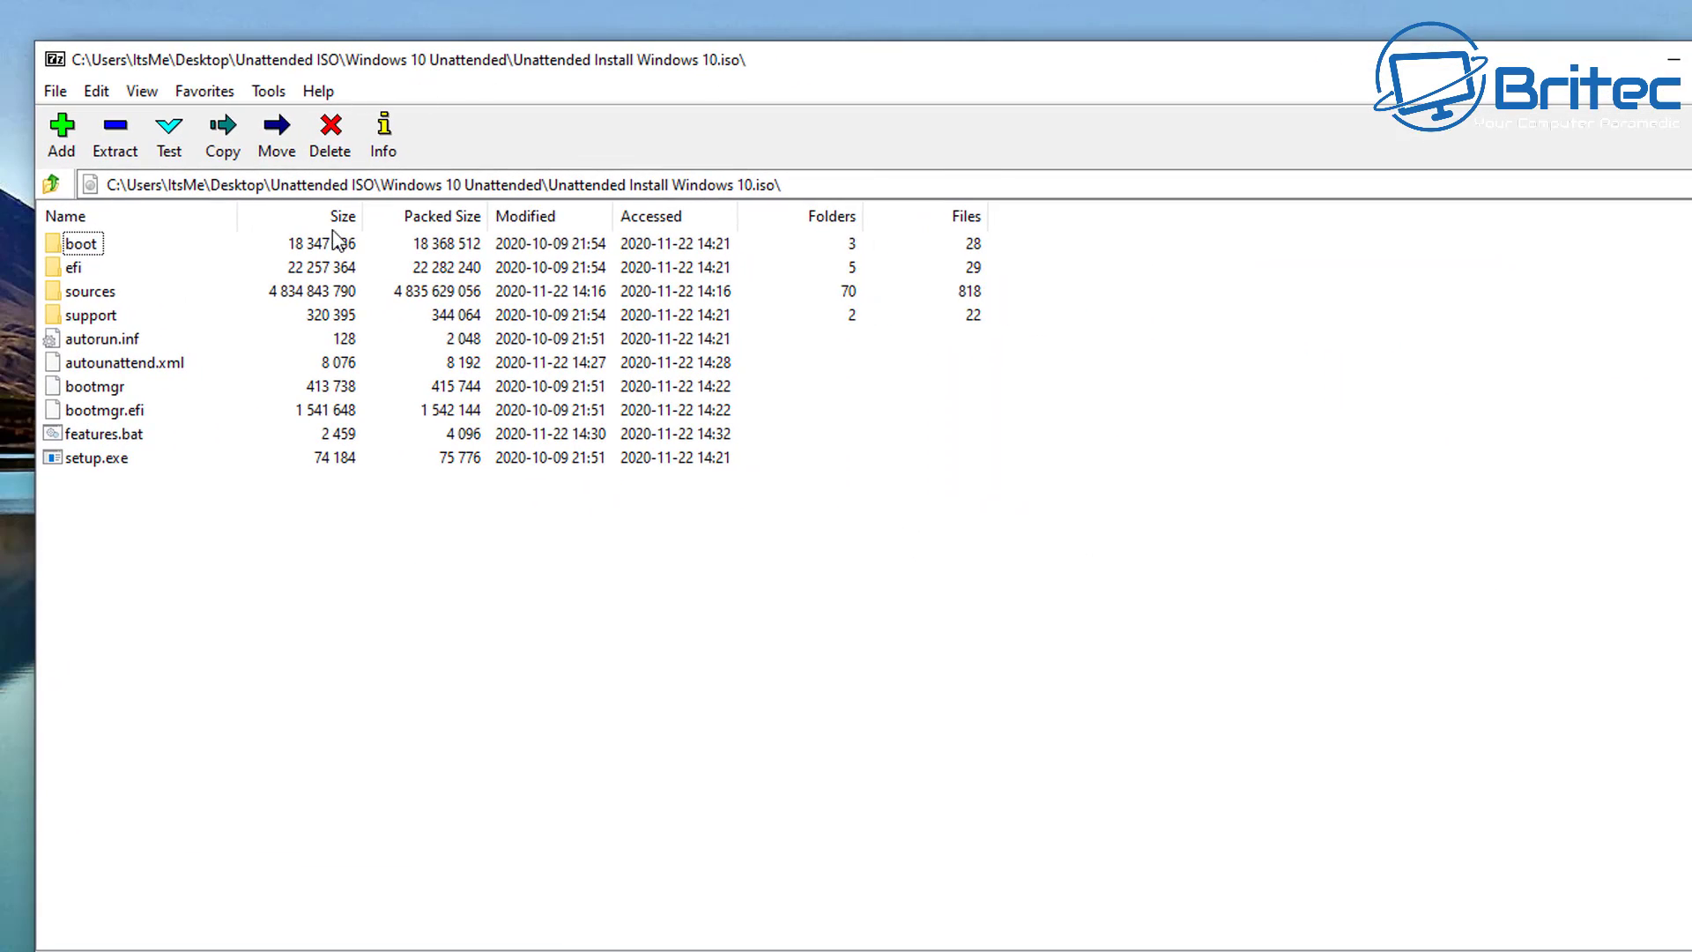
Step: Check the autounattend.xml entry in the root of the ISO archive
left_click(120, 363)
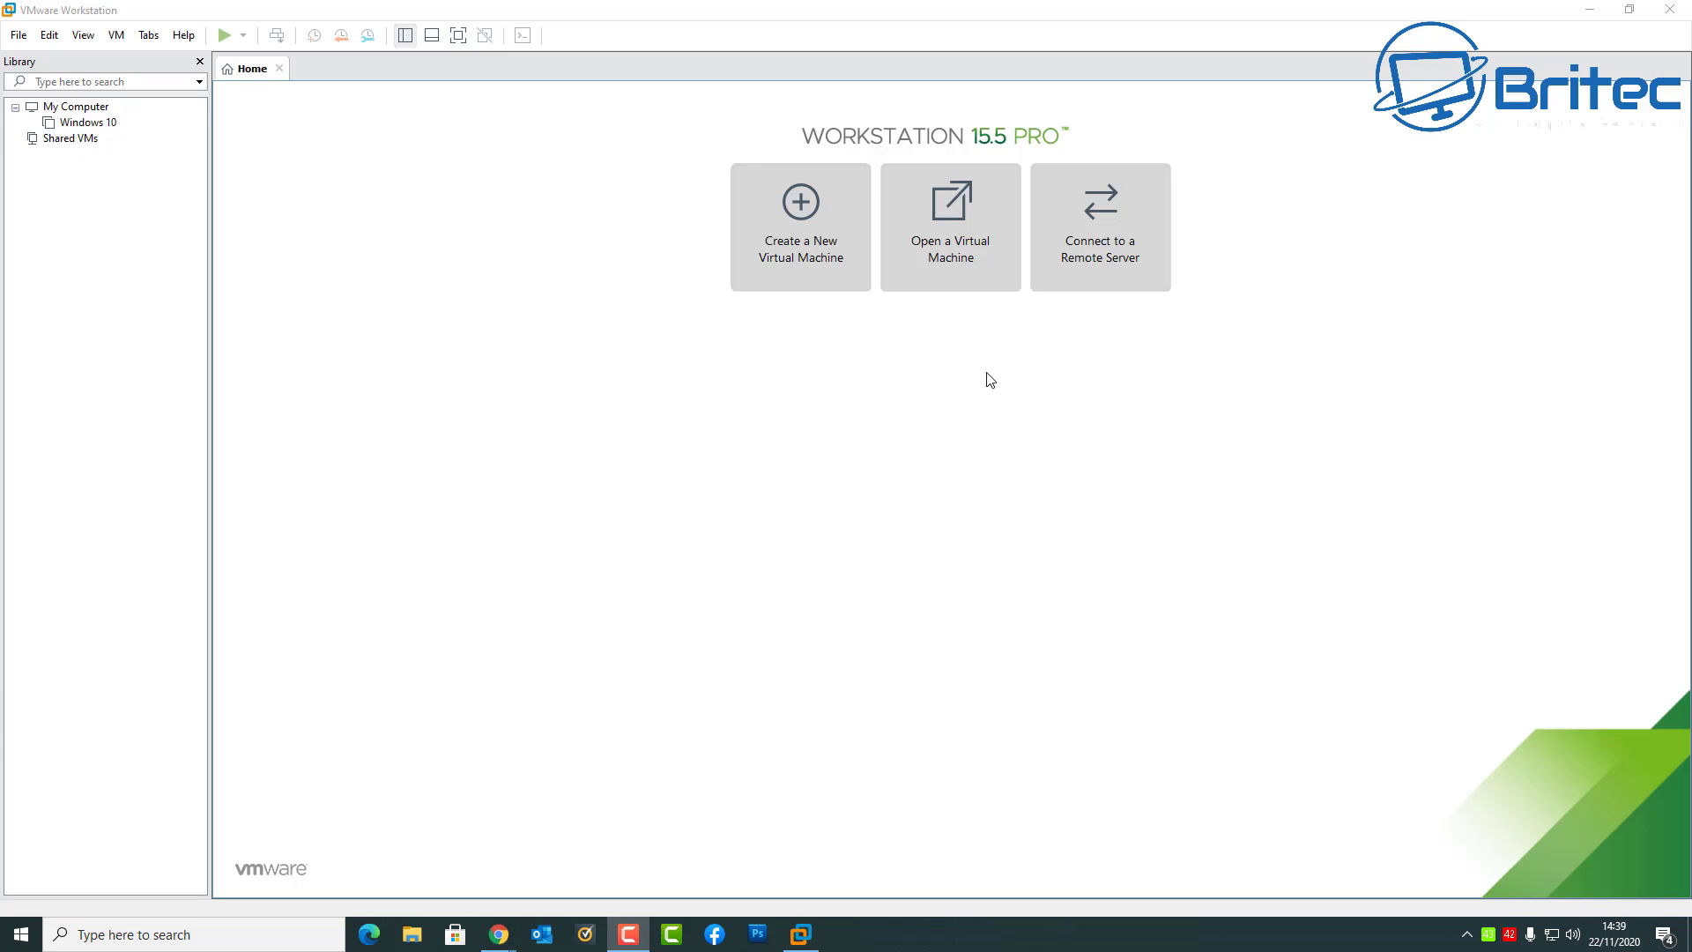
Step: Switch to VMware Workstation and start a new custom virtual machine with Workstation 15.x hardware compatibility
left_click(801, 264)
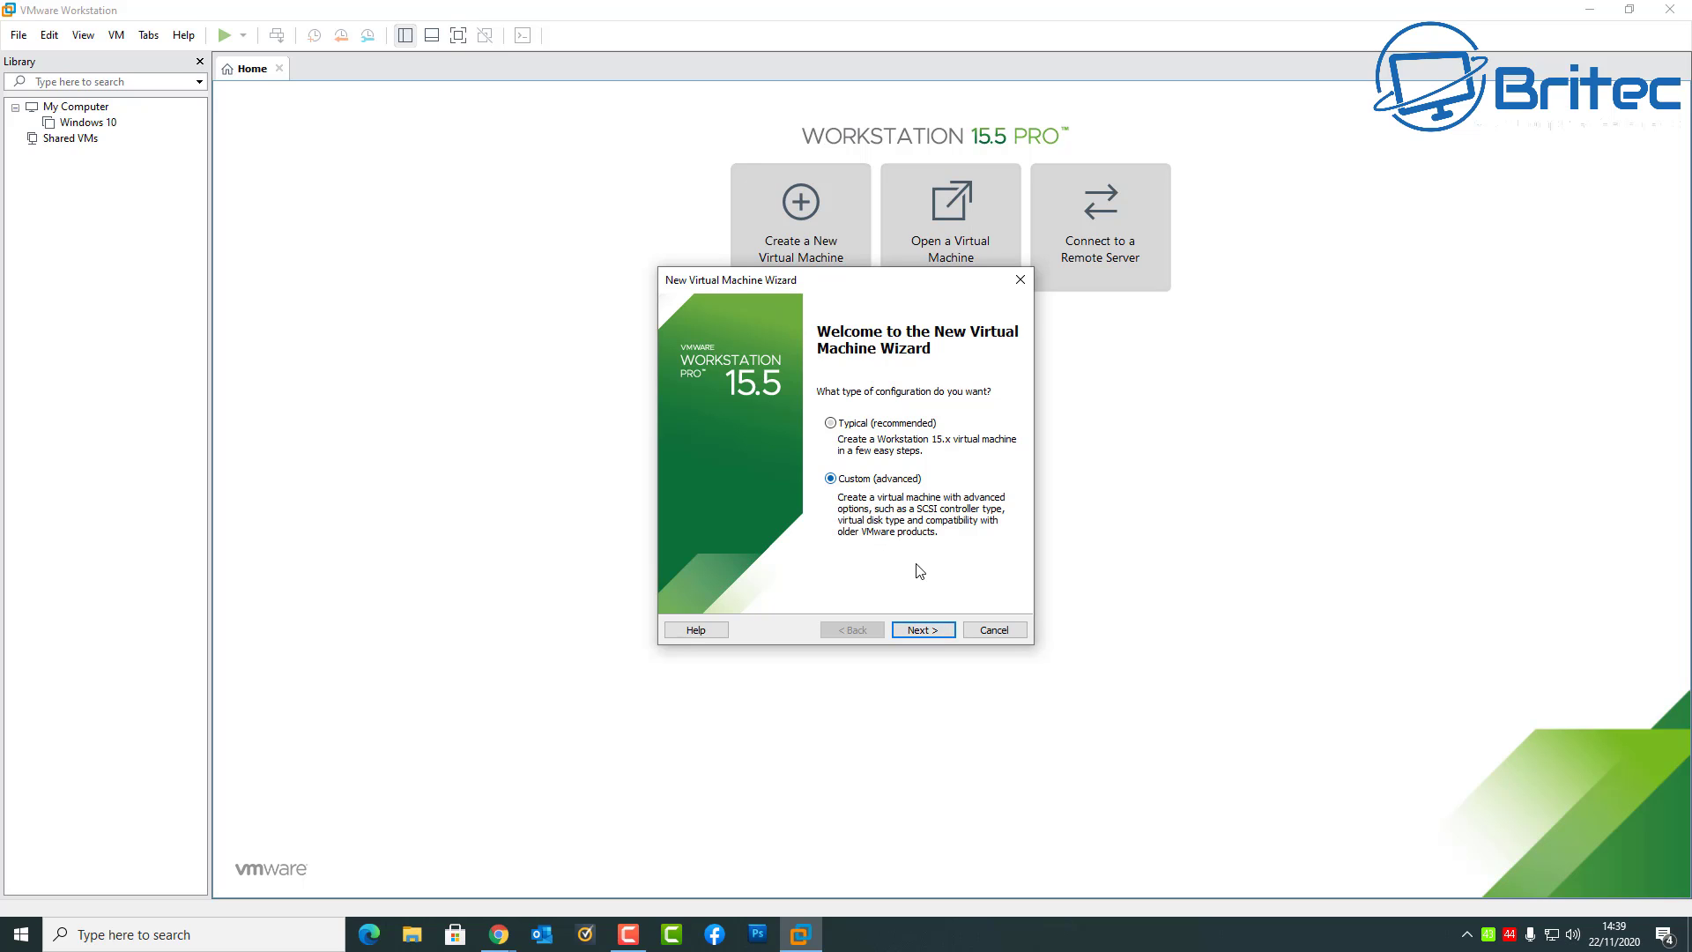
left_click(934, 639)
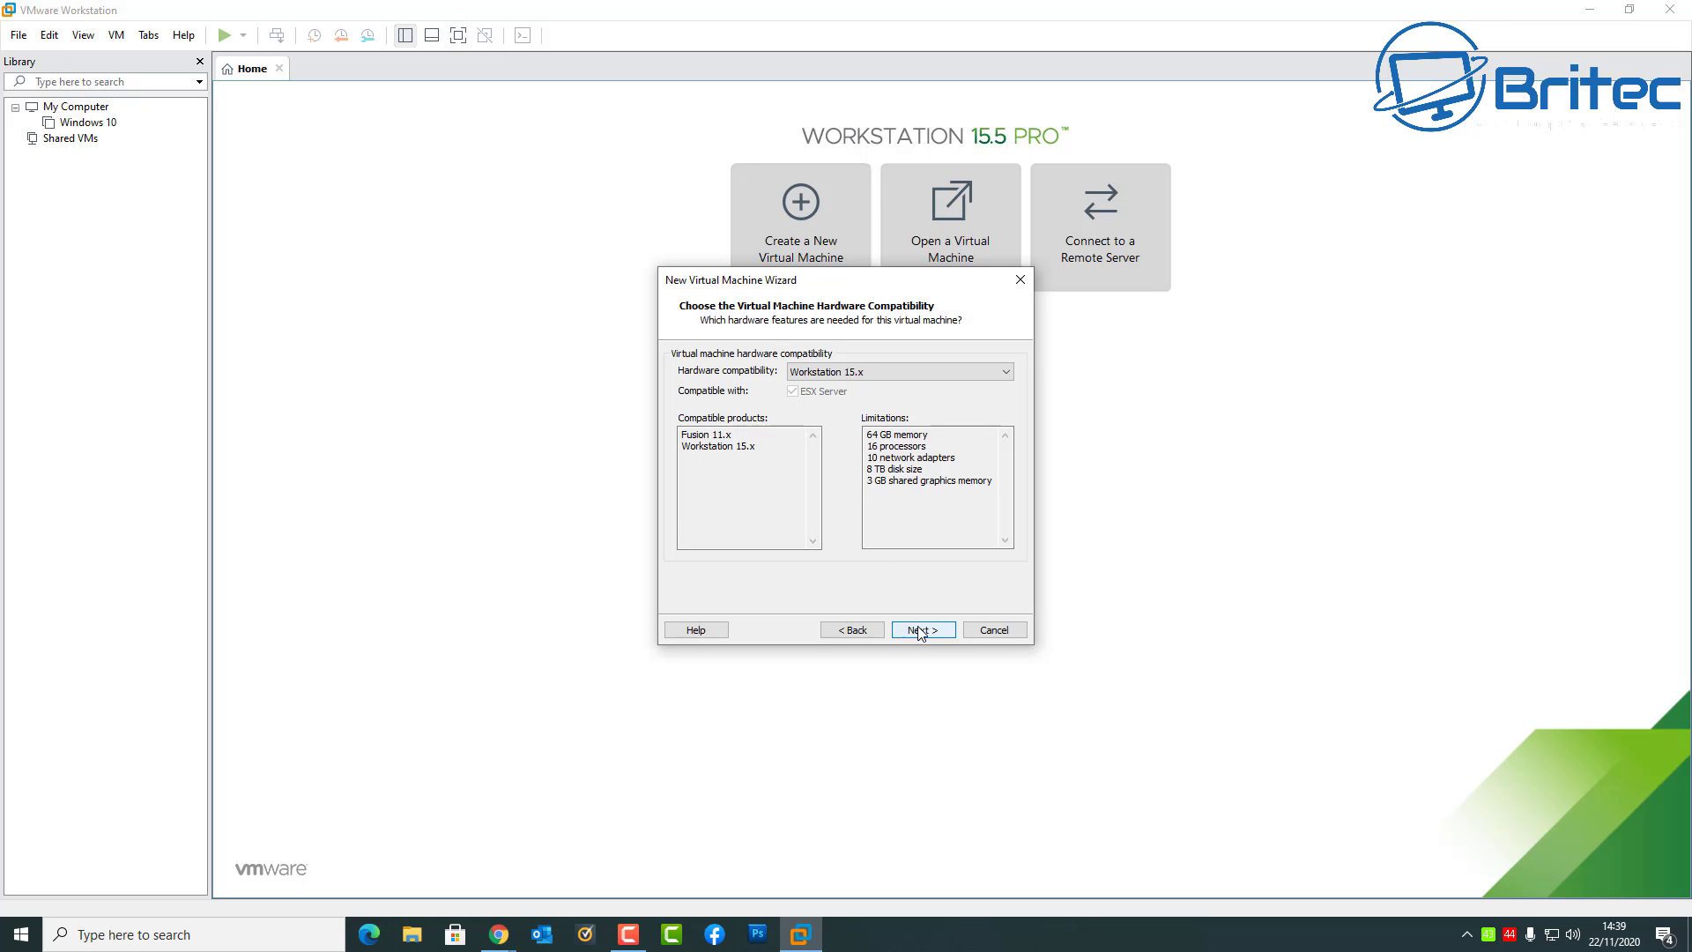
left_click(919, 631)
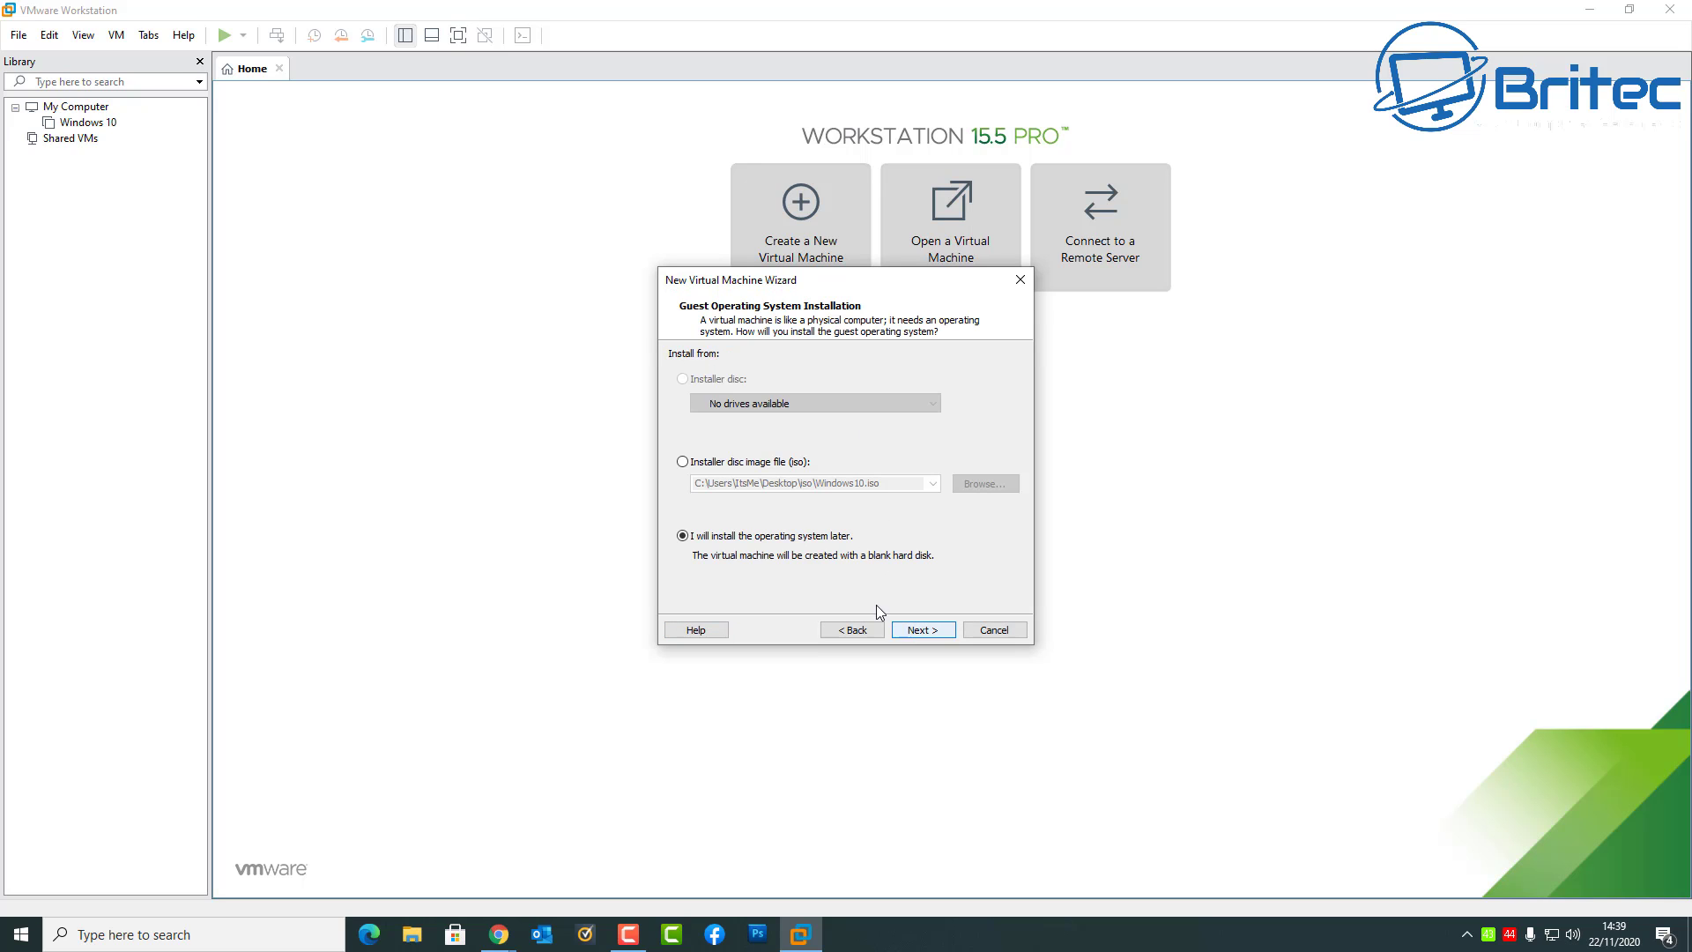
Step: Install the guest system from the disc image Unattended Install Windows 10.iso in the Windows 10 Unattended folder
left_click(683, 461)
left_click(985, 483)
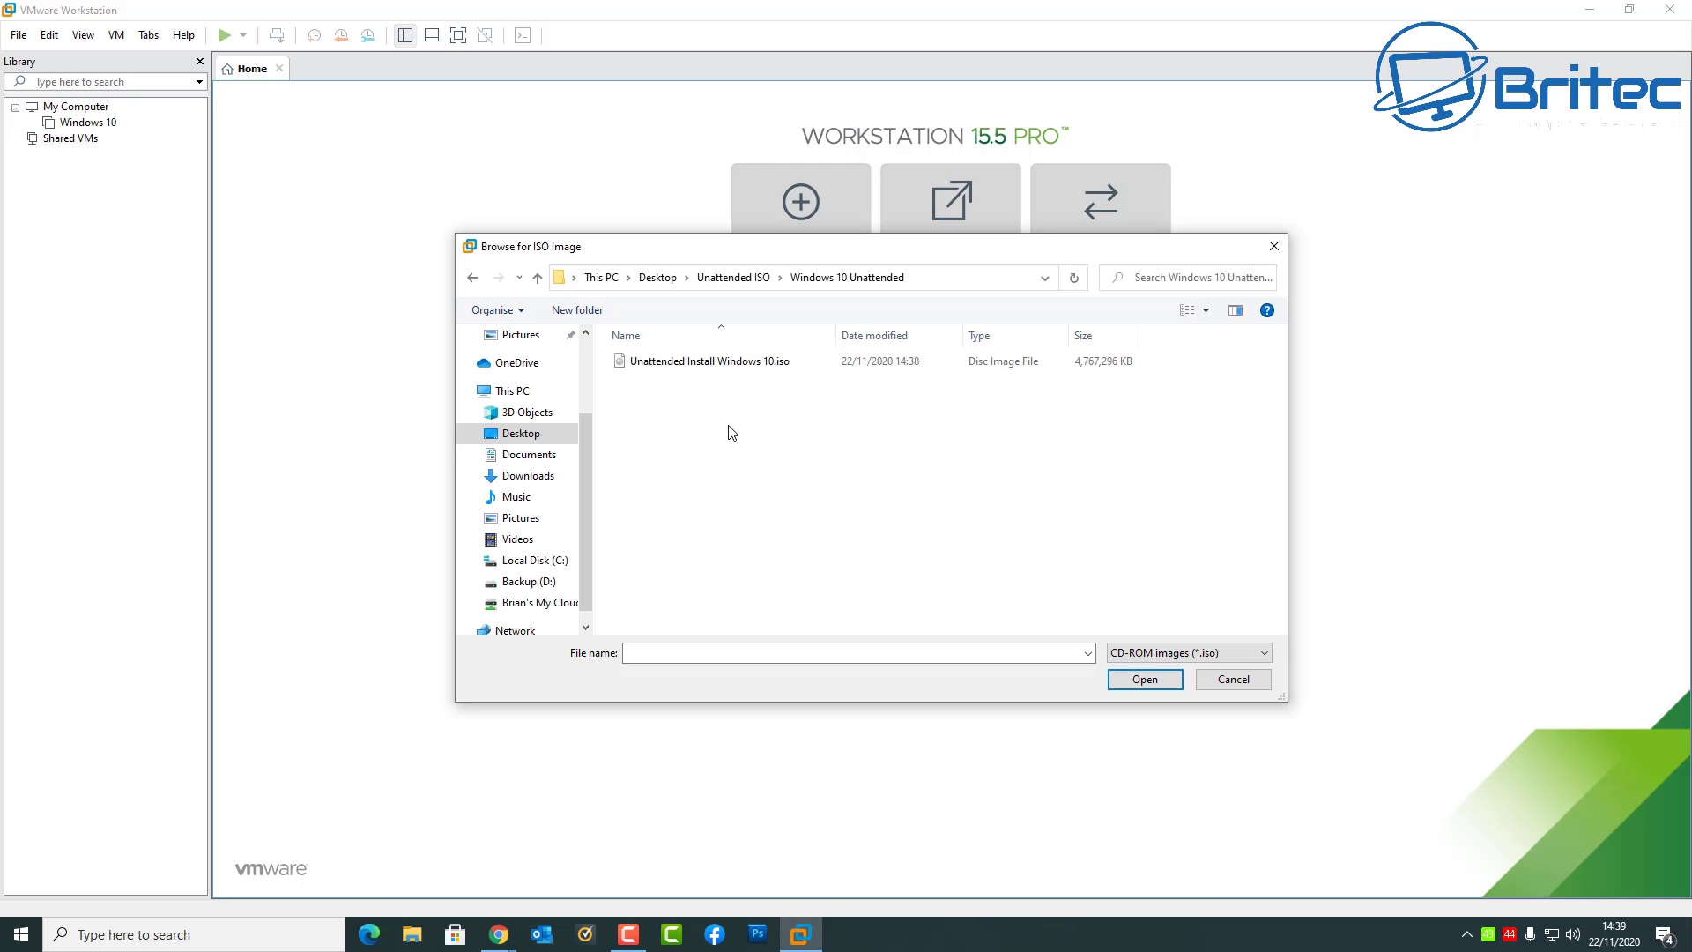
left_click(719, 362)
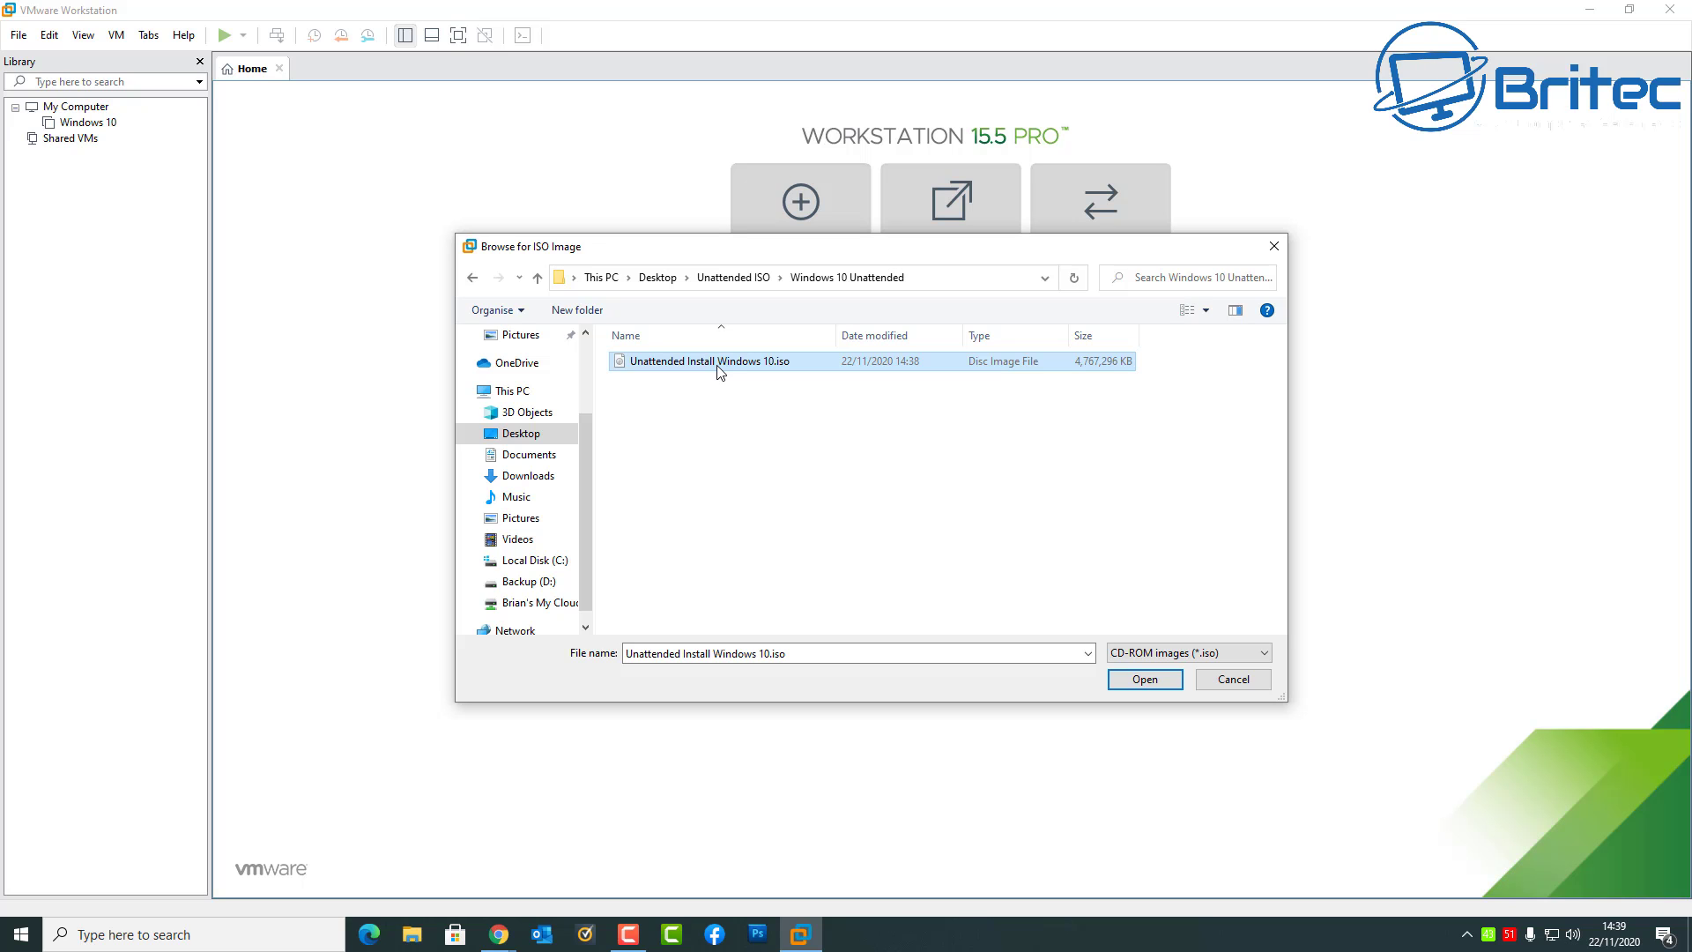
left_click(1117, 681)
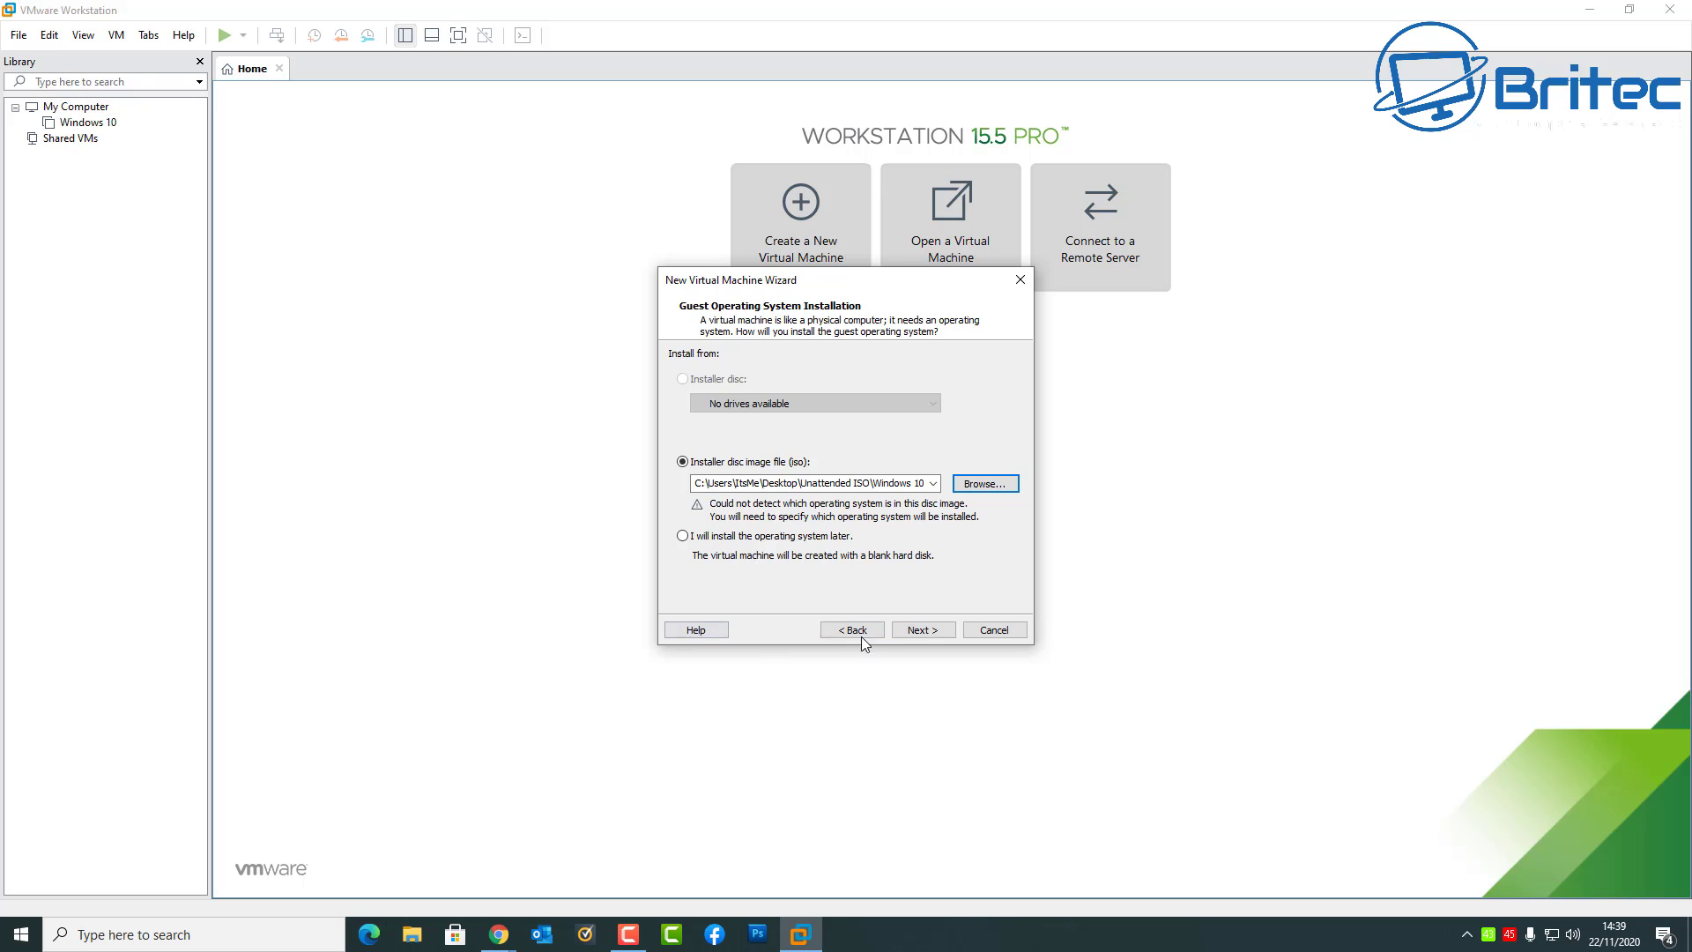
left_click(920, 631)
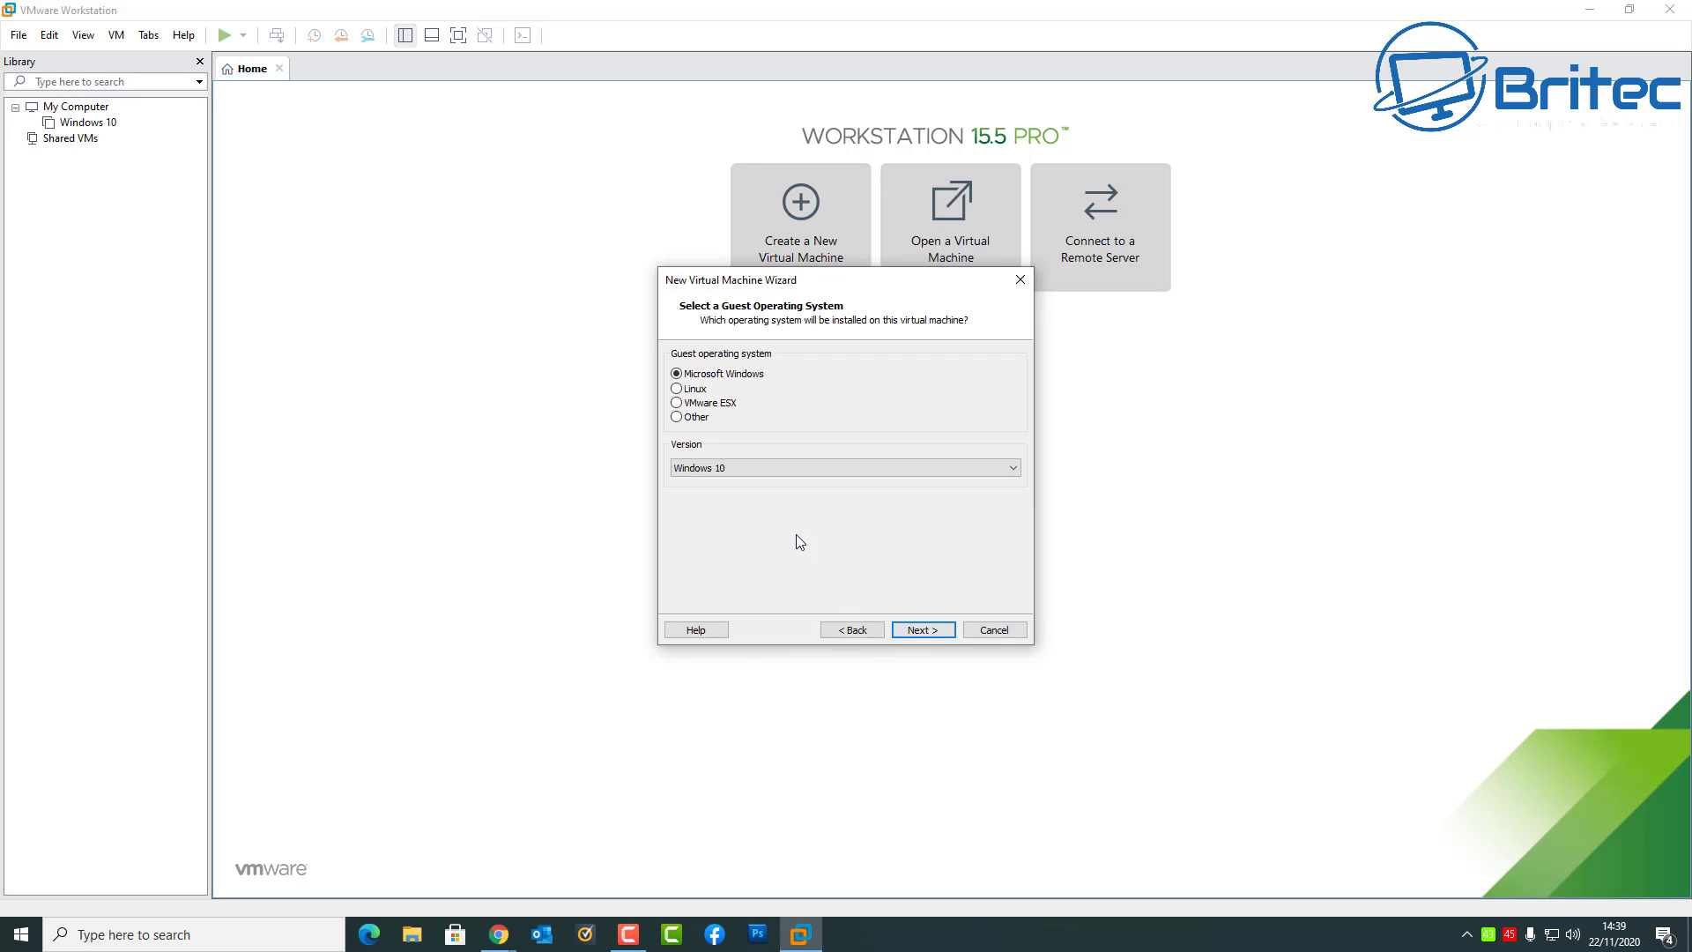
Step: Keep Windows 10 as the guest system, name the virtual machine Windows 10 Pro and store it in D:\vm despite the existing machine there
left_click(922, 630)
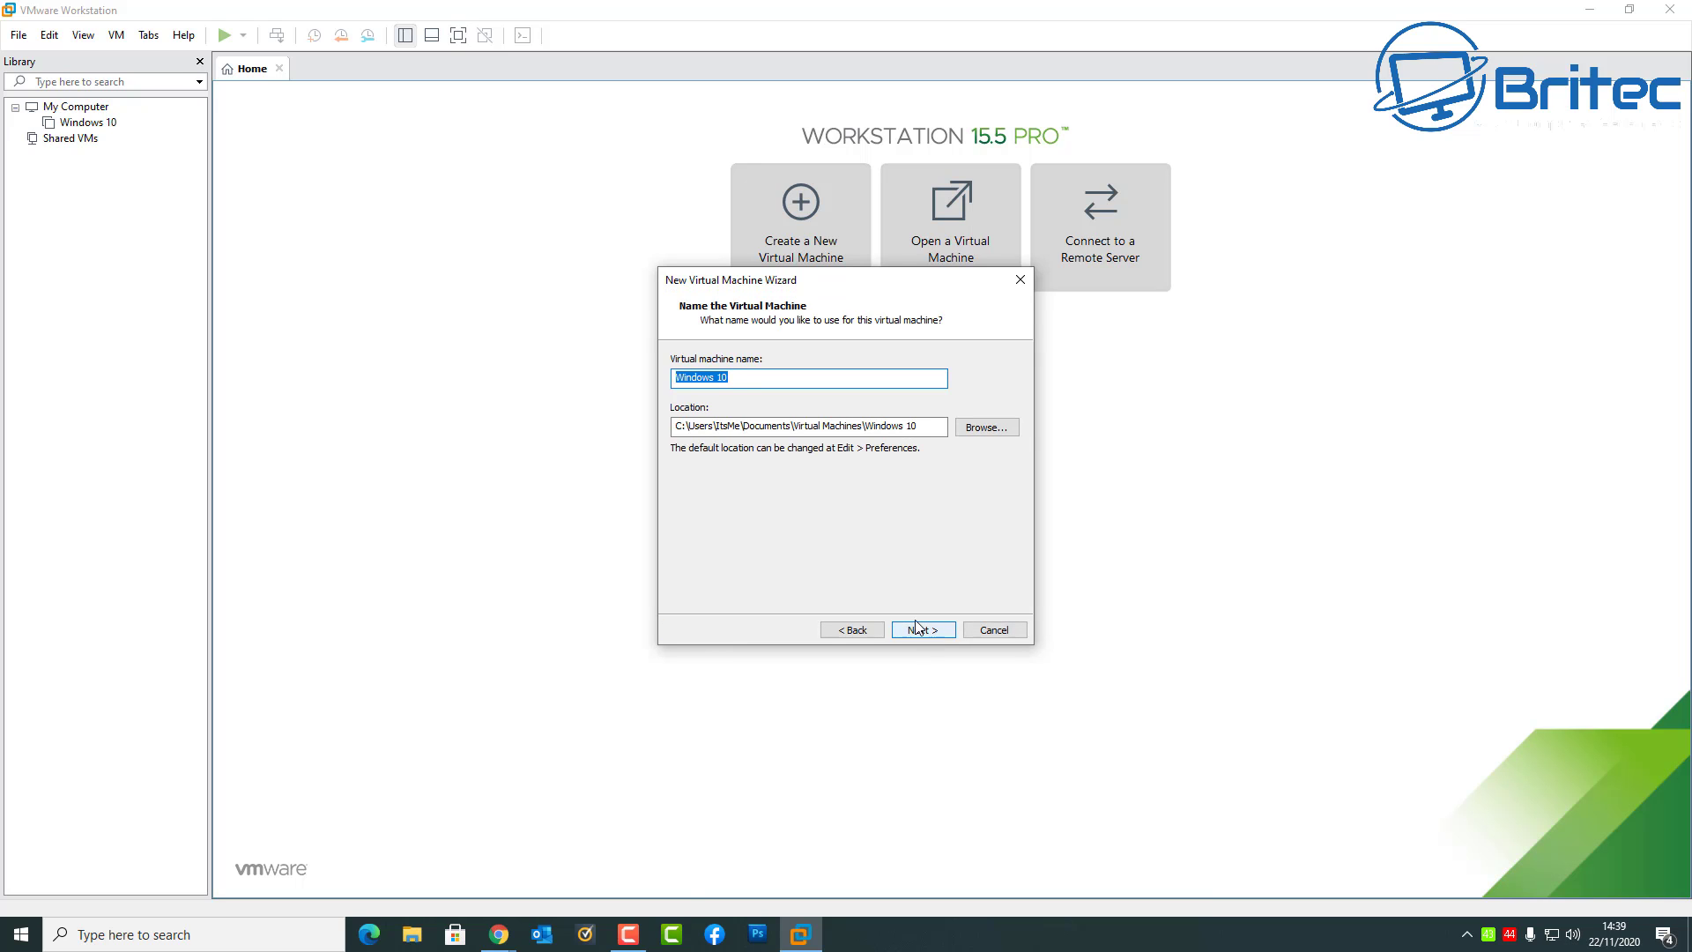
left_click(733, 378)
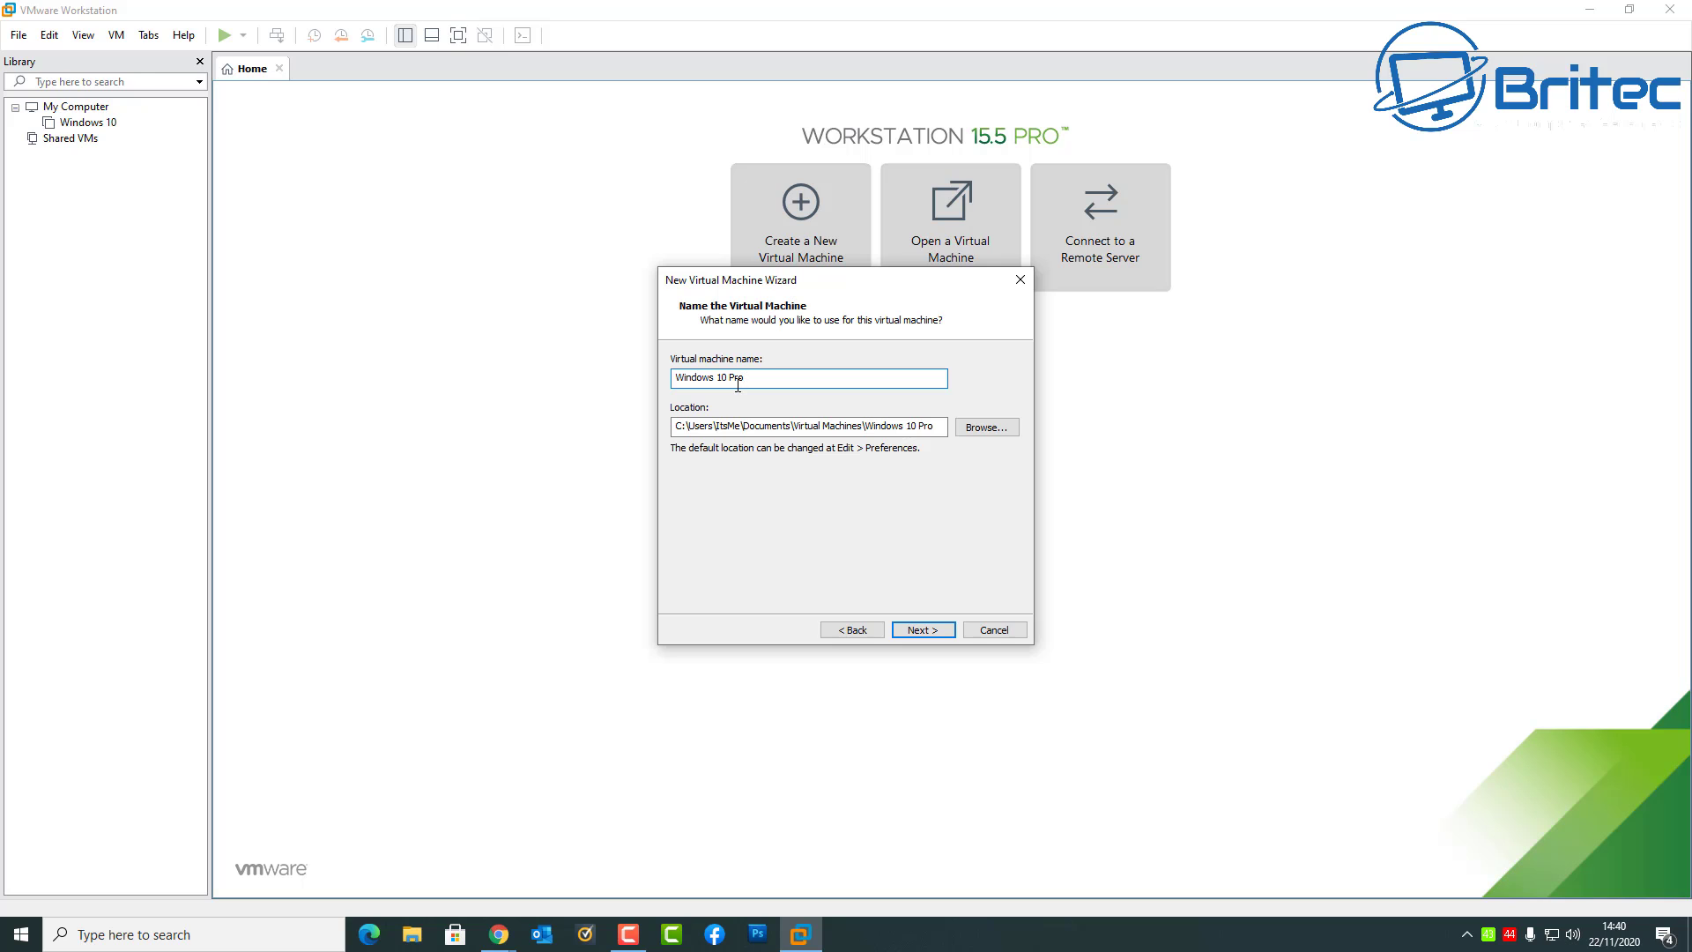
left_click(987, 430)
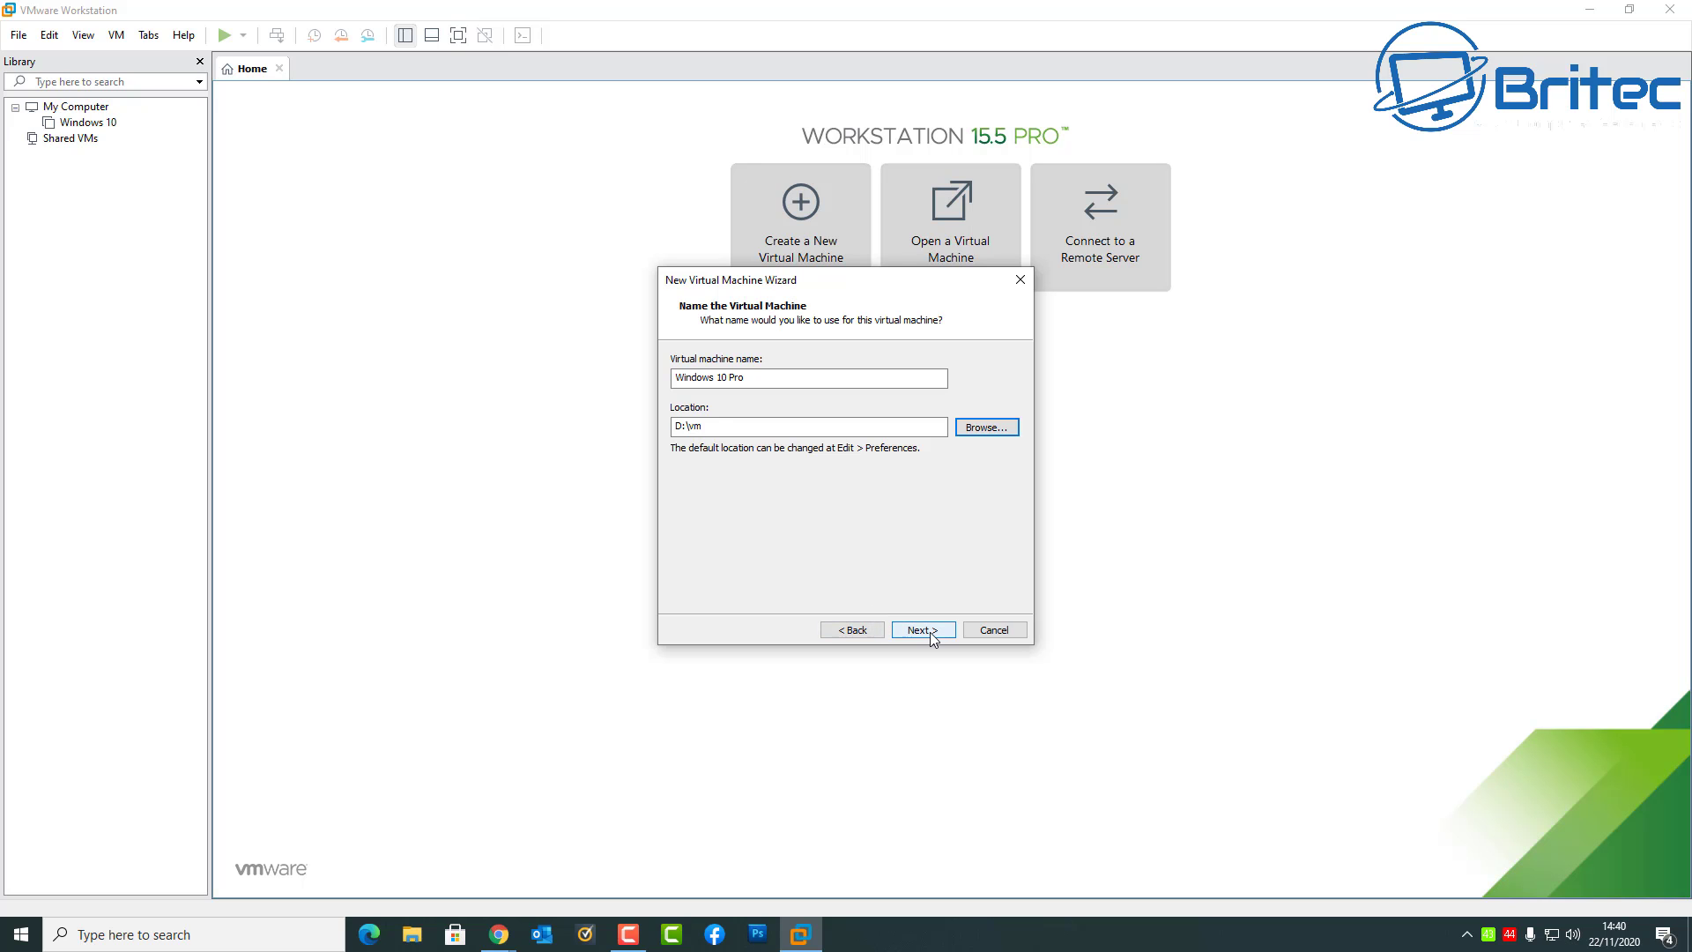
left_click(929, 631)
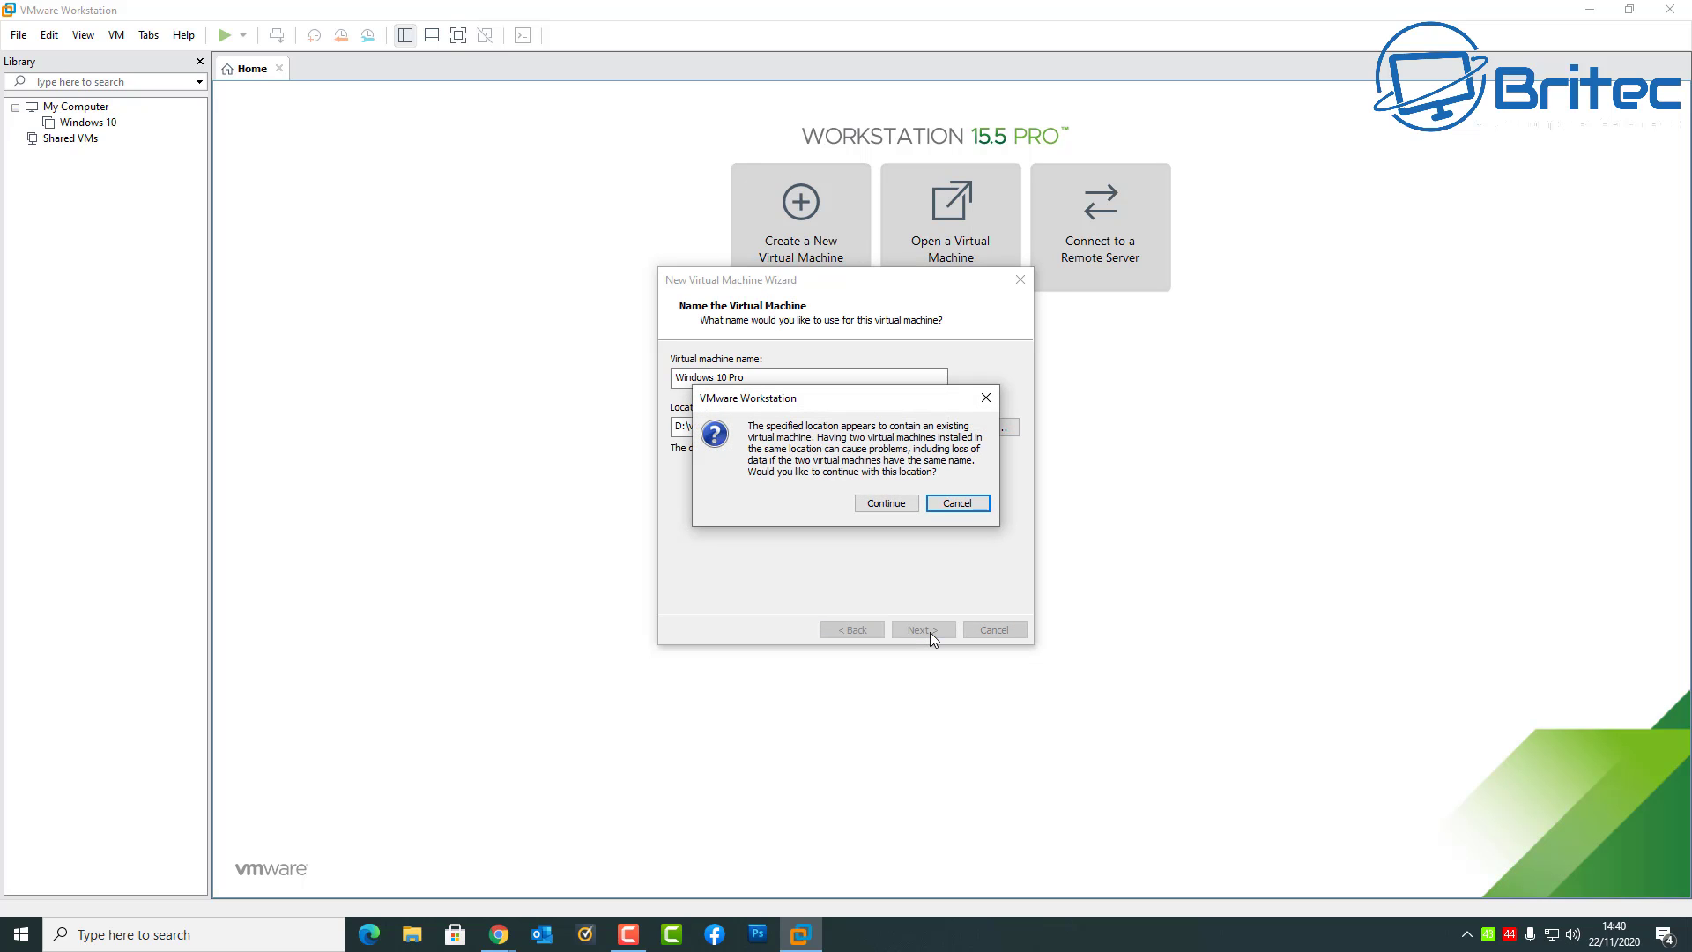
left_click(863, 517)
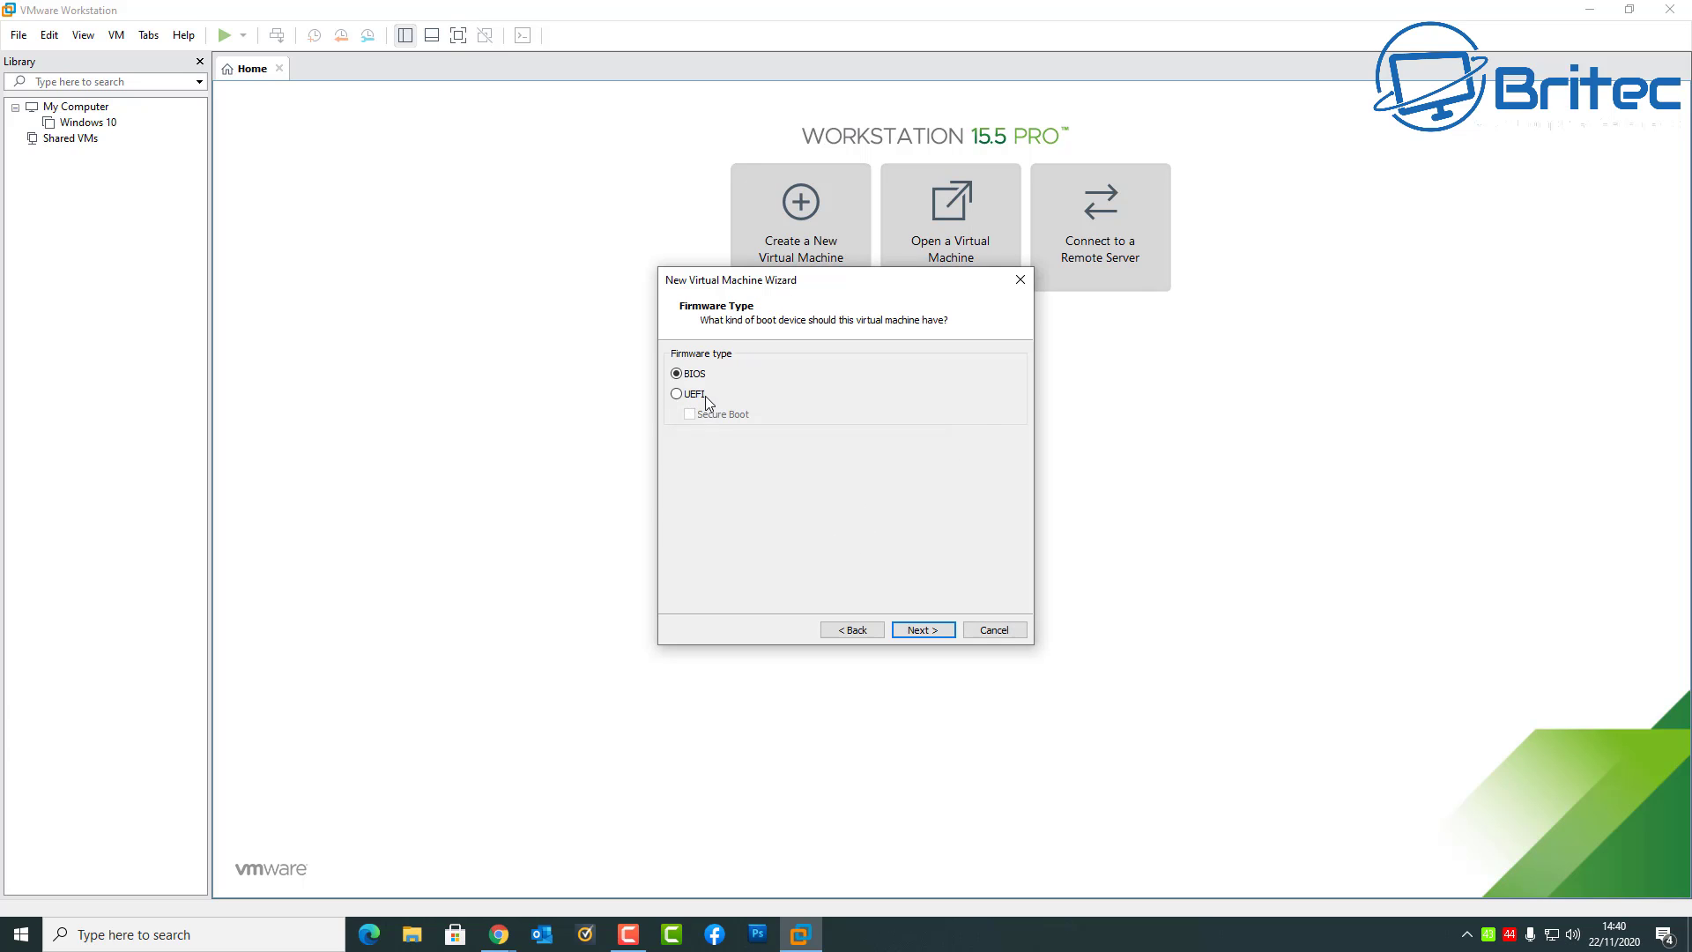
Step: Set the firmware type to UEFI and the number of processors to 2 with 2 cores each
left_click(676, 394)
left_click(928, 633)
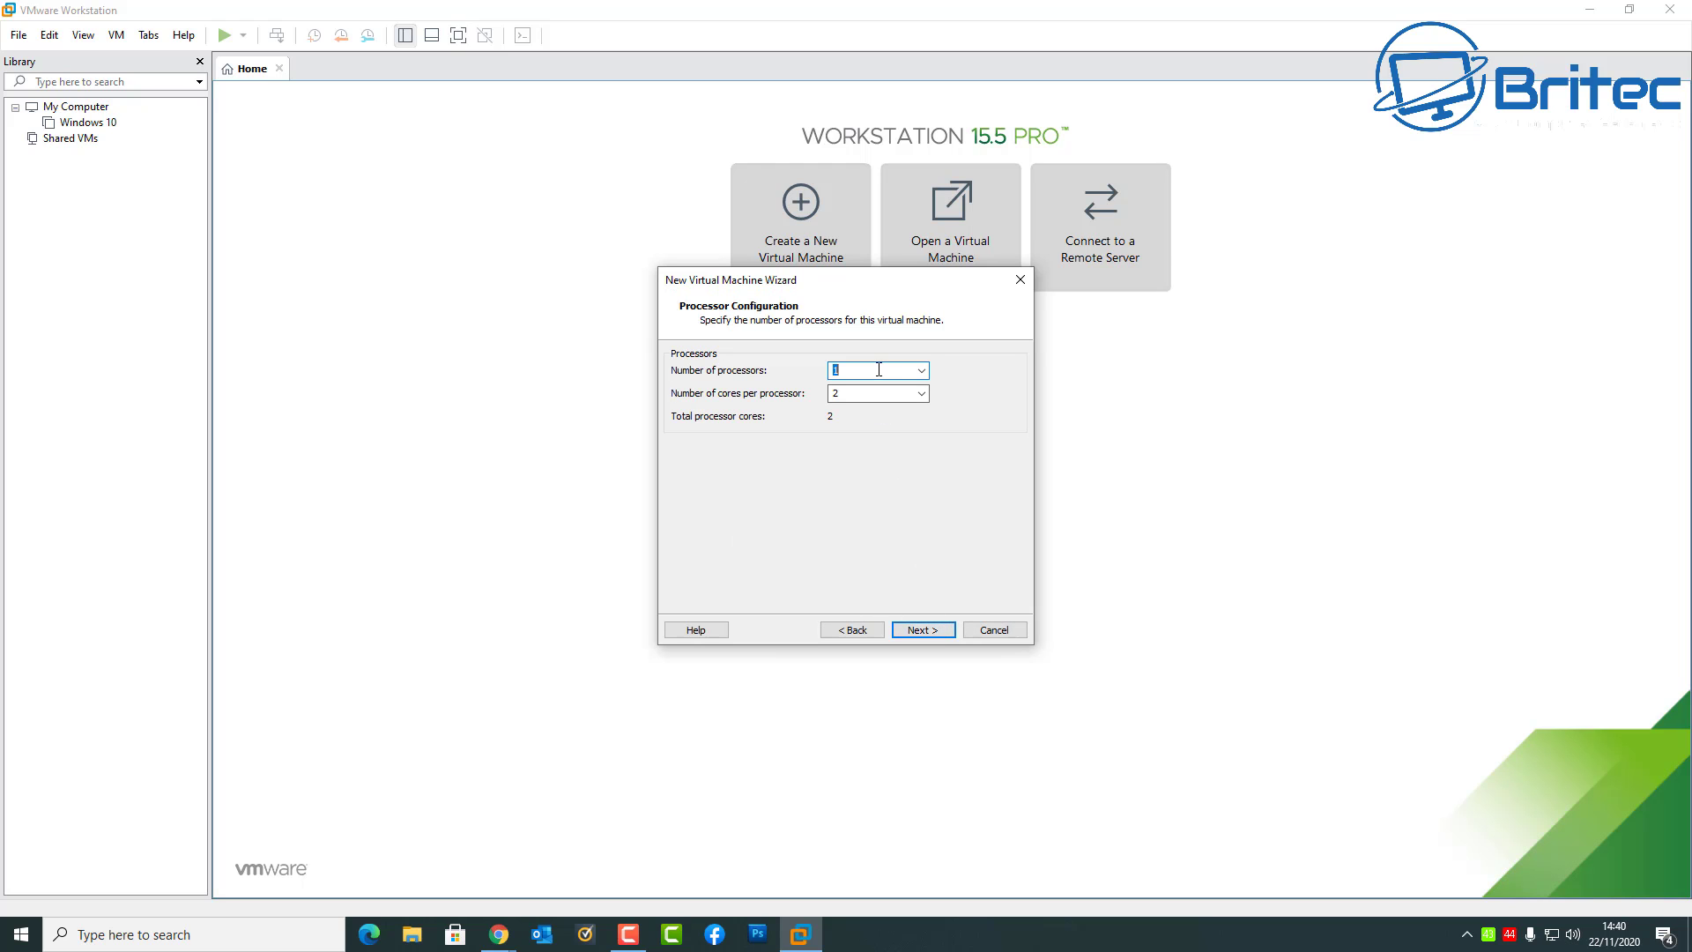
left_click(921, 371)
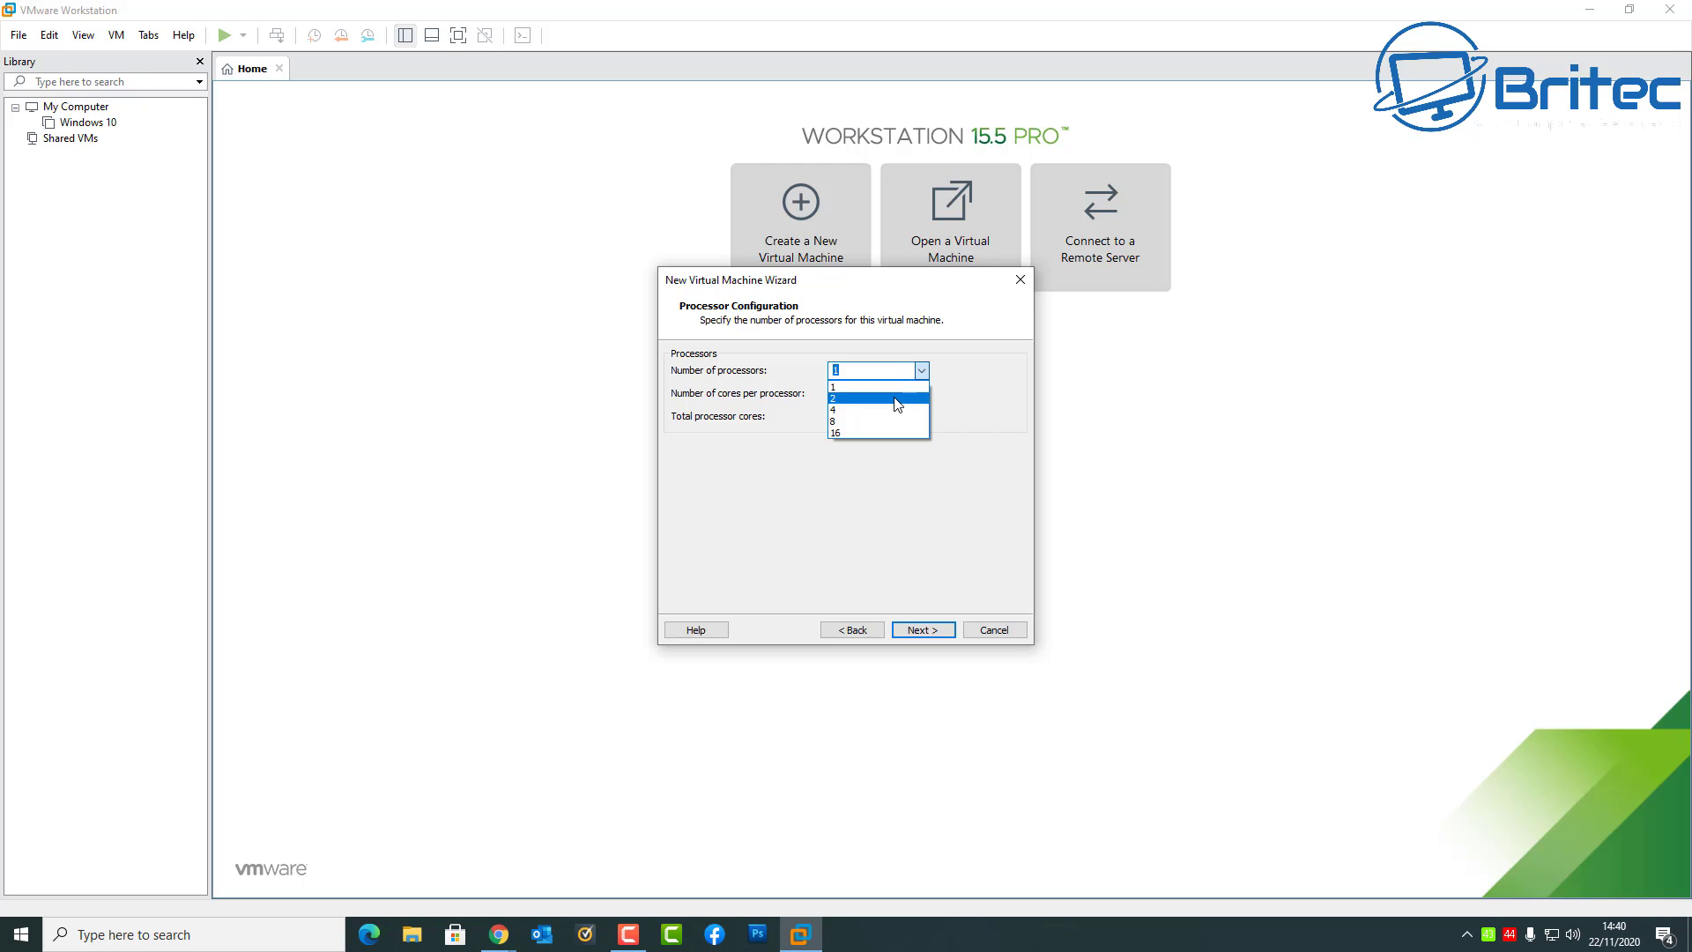
left_click(873, 395)
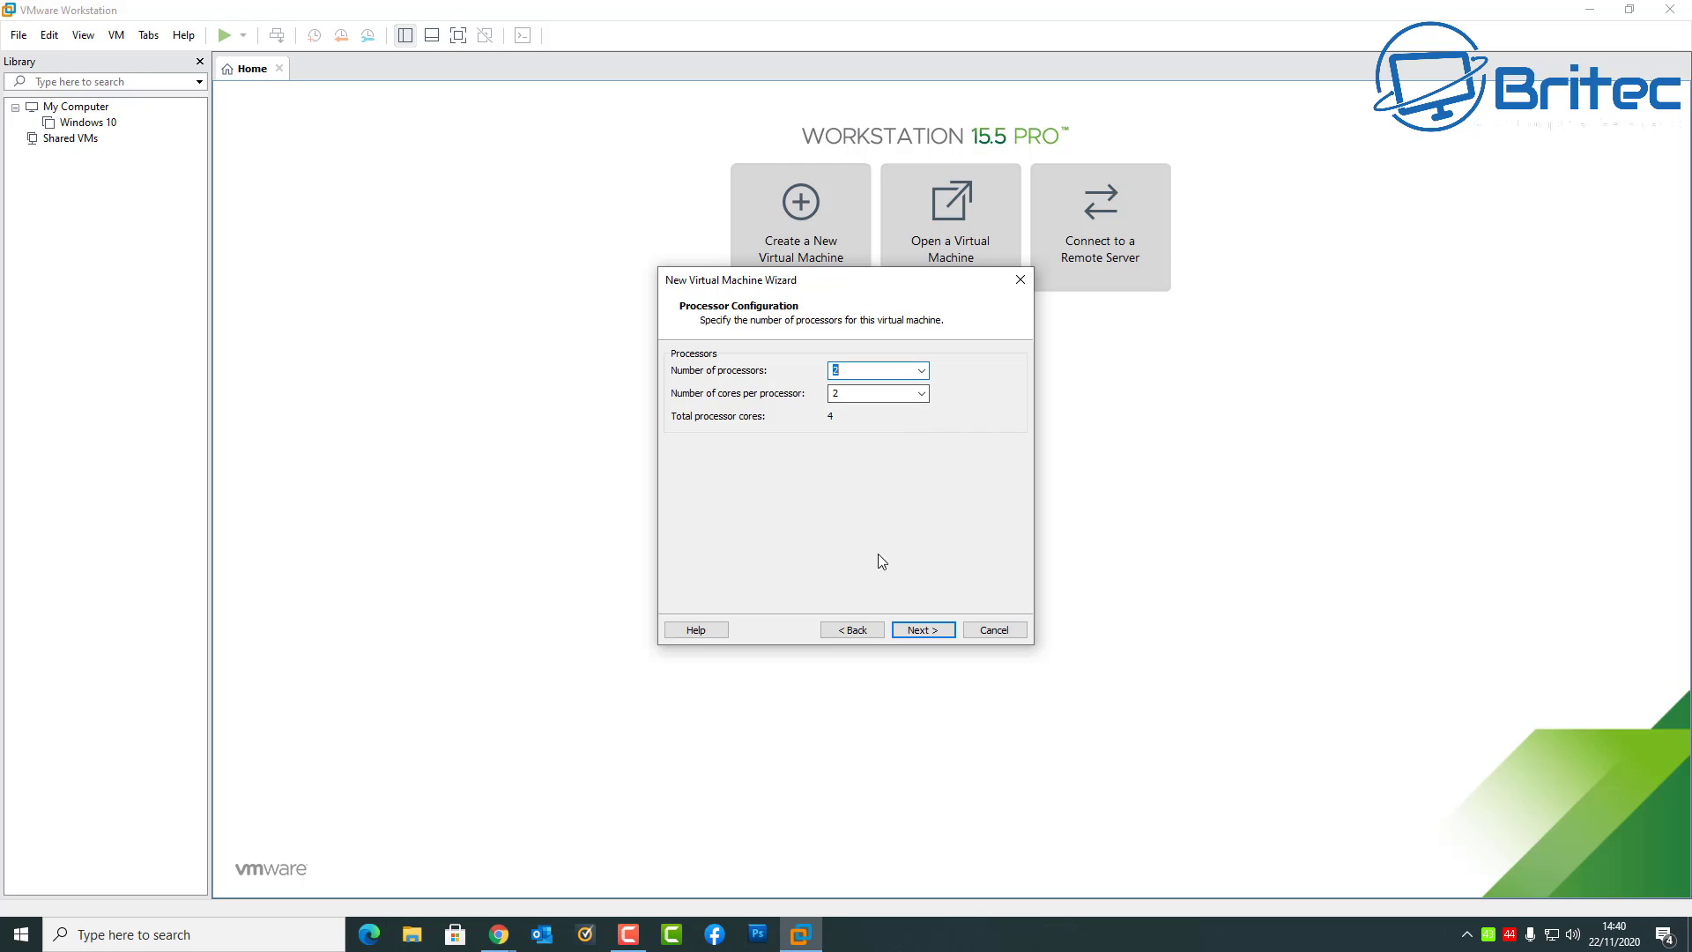
left_click(920, 629)
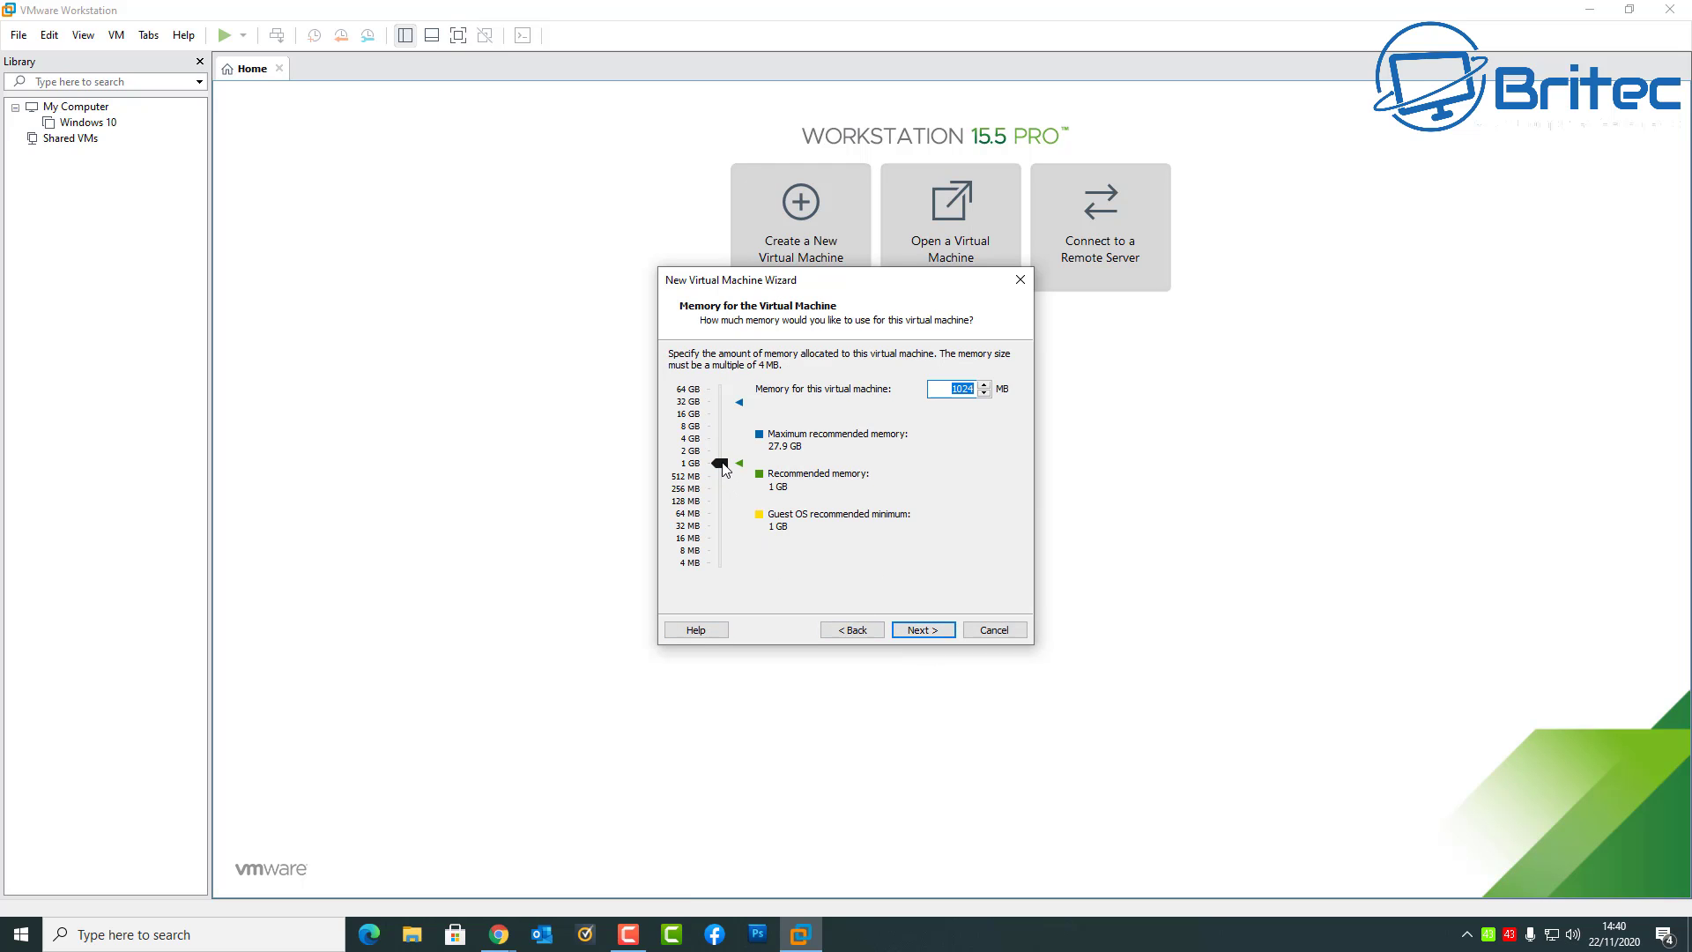
Step: Set the virtual machine's memory to 8776 MB
left_click_drag(722, 468, 722, 440)
left_click_drag(720, 437, 720, 430)
left_click(919, 632)
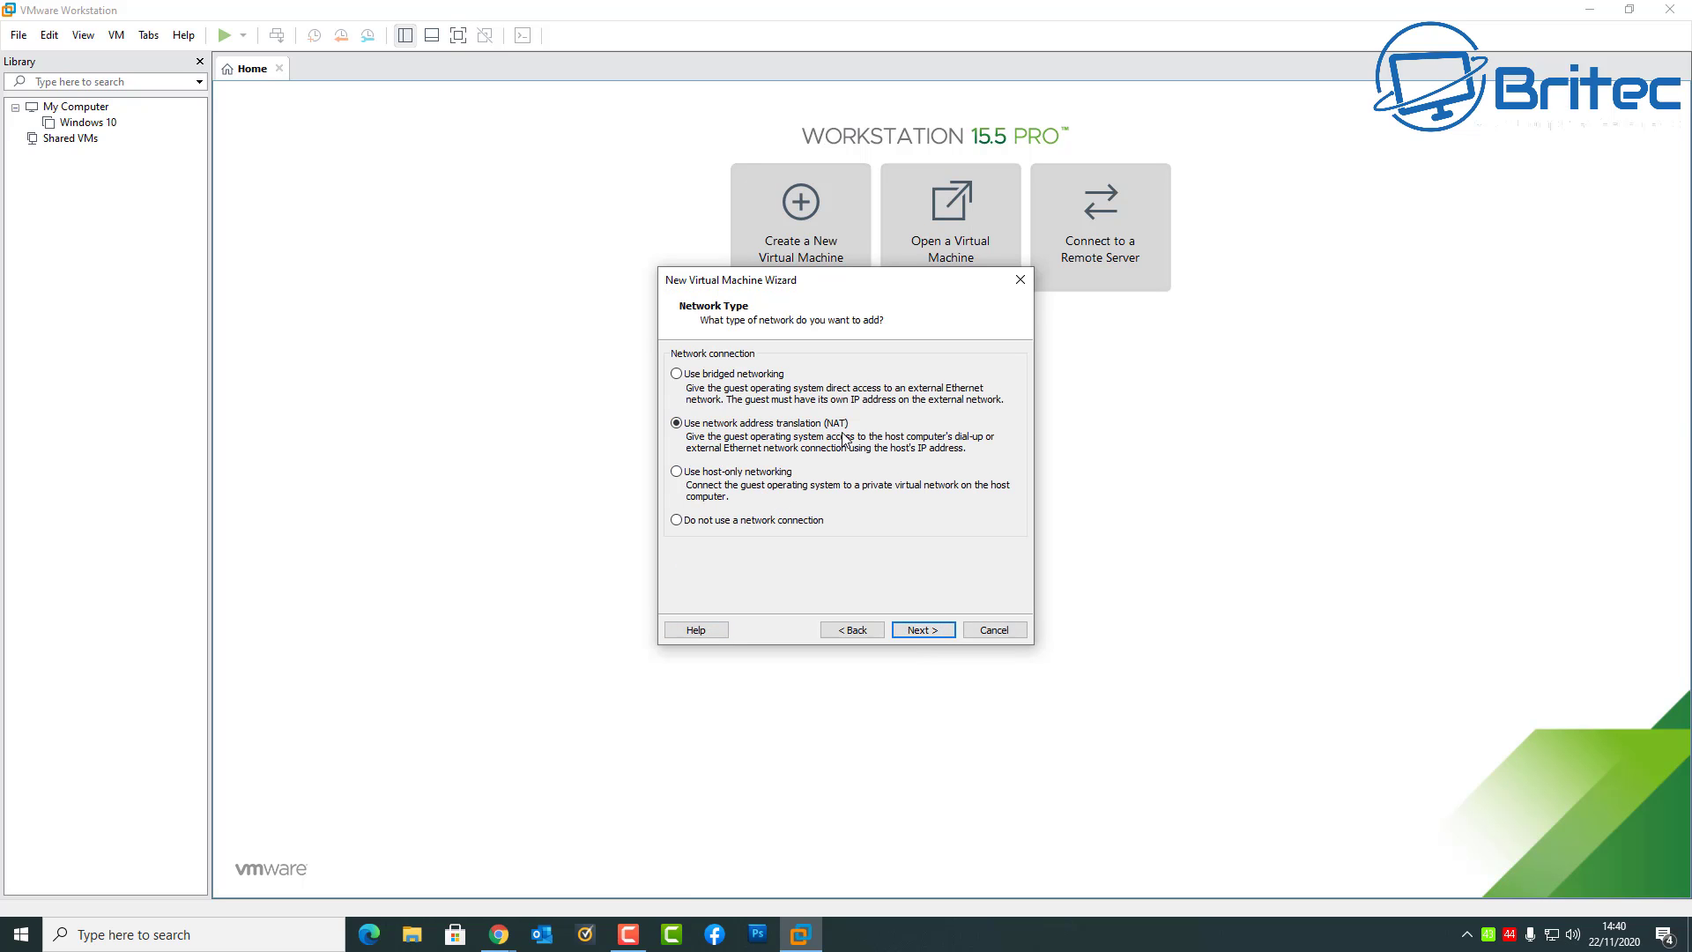
Step: Accept NAT networking, the LSI Logic SAS controller and the SCSI virtual disk type
left_click(943, 633)
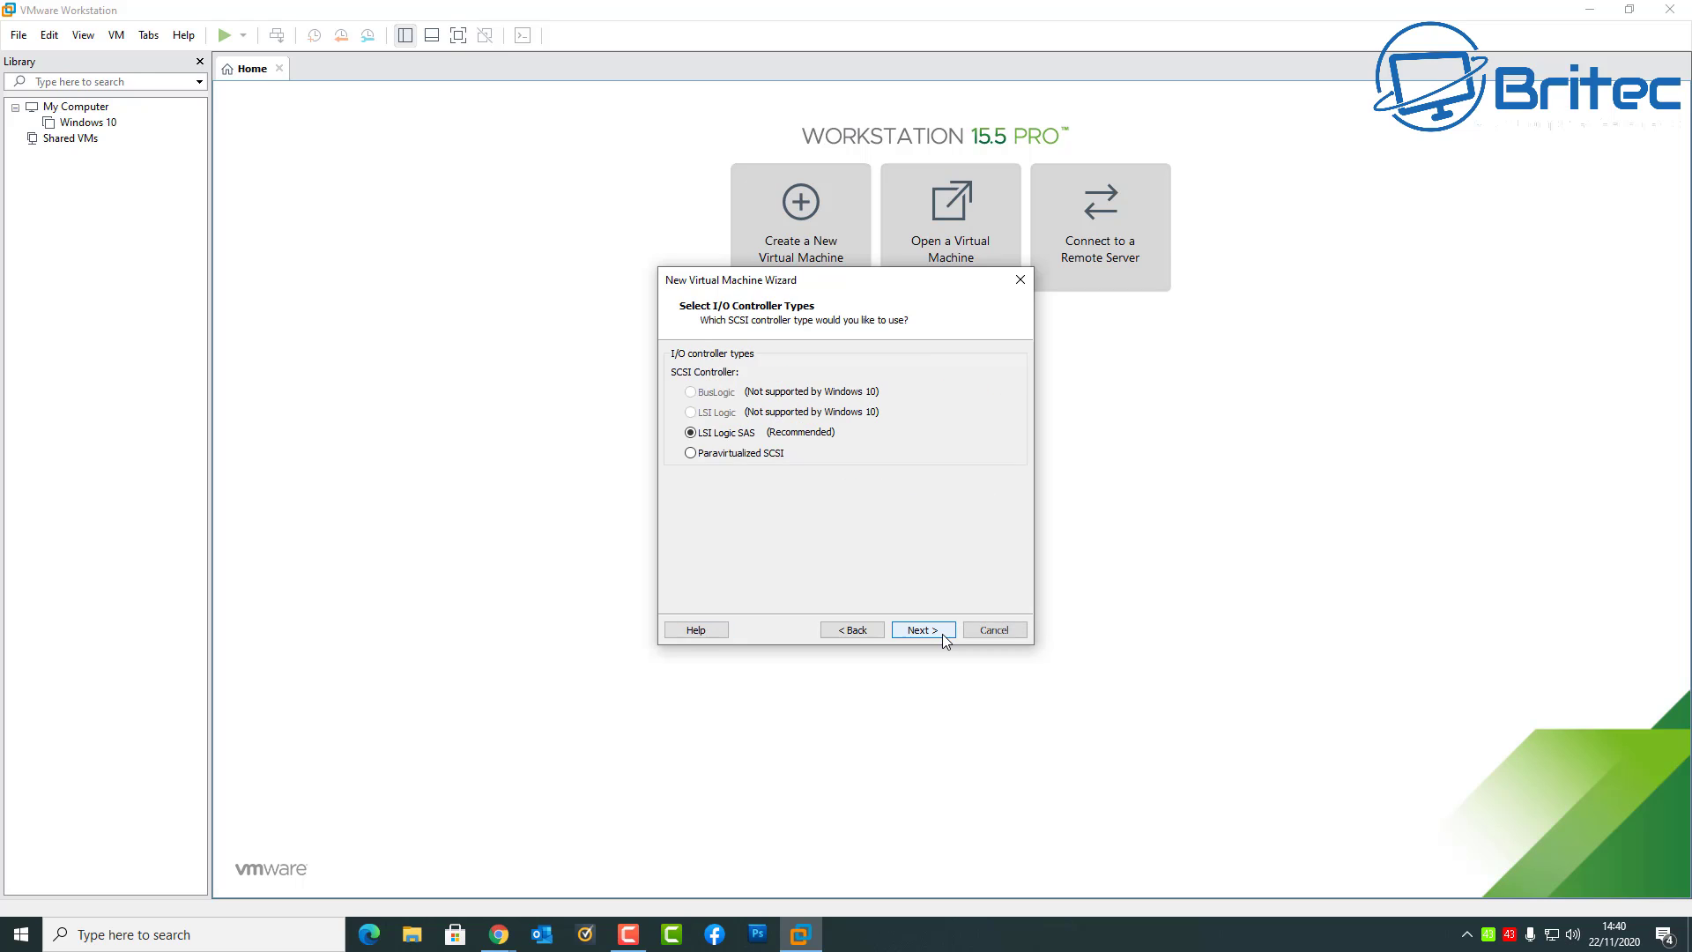
left_click(940, 633)
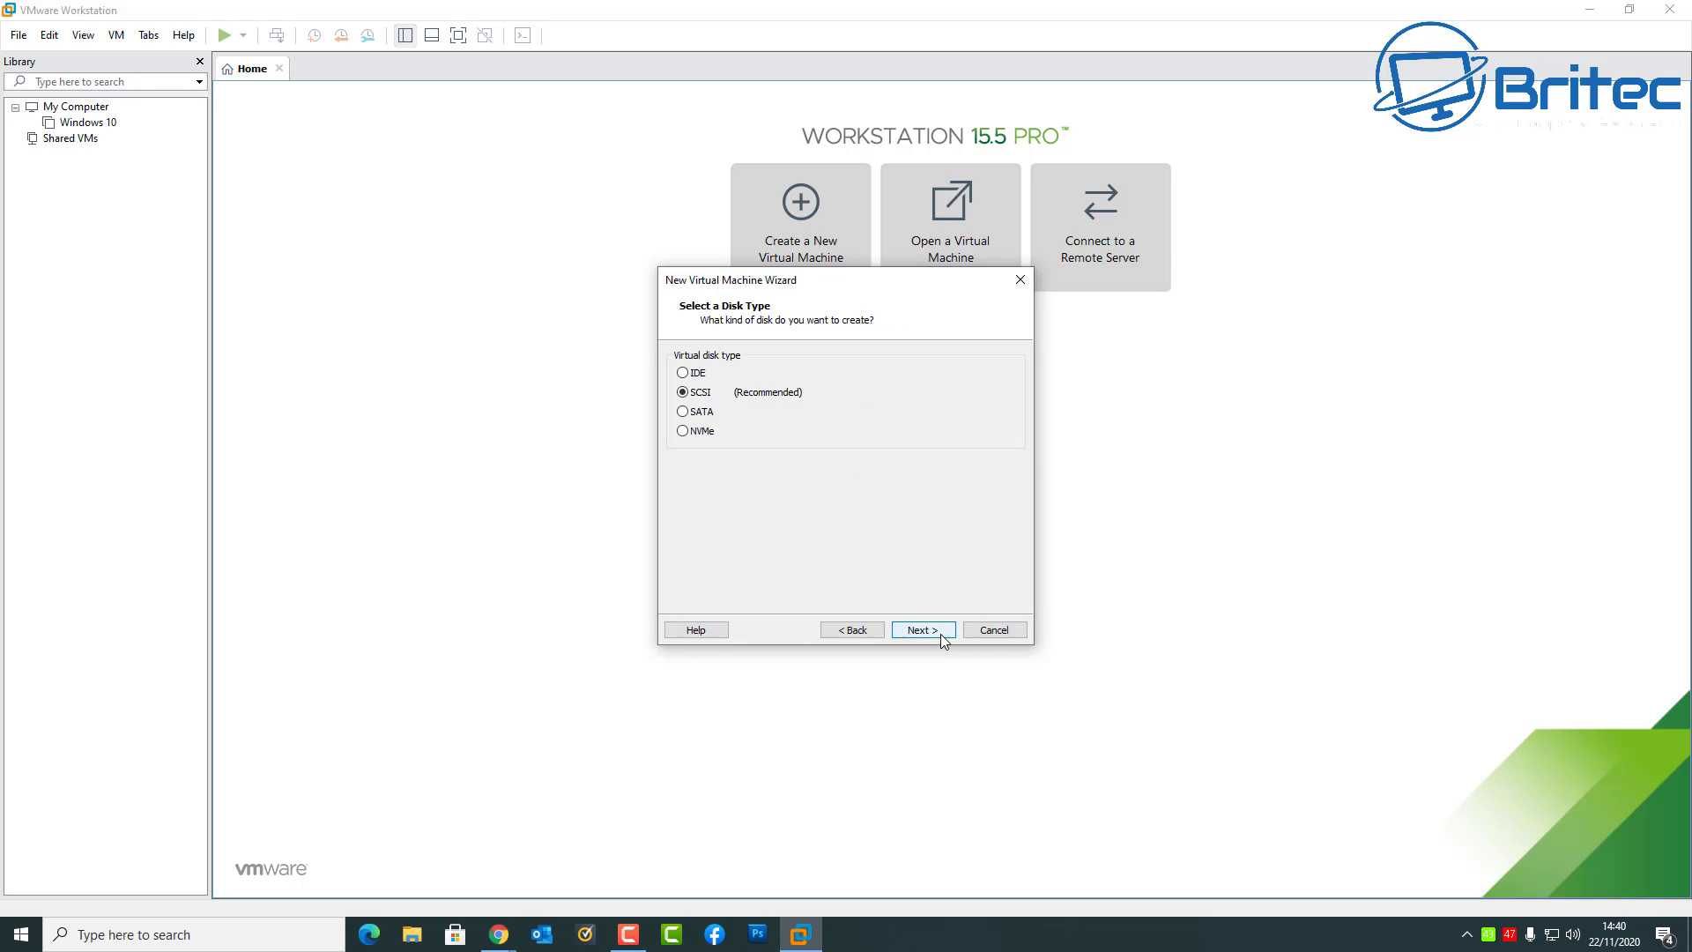
left_click(940, 633)
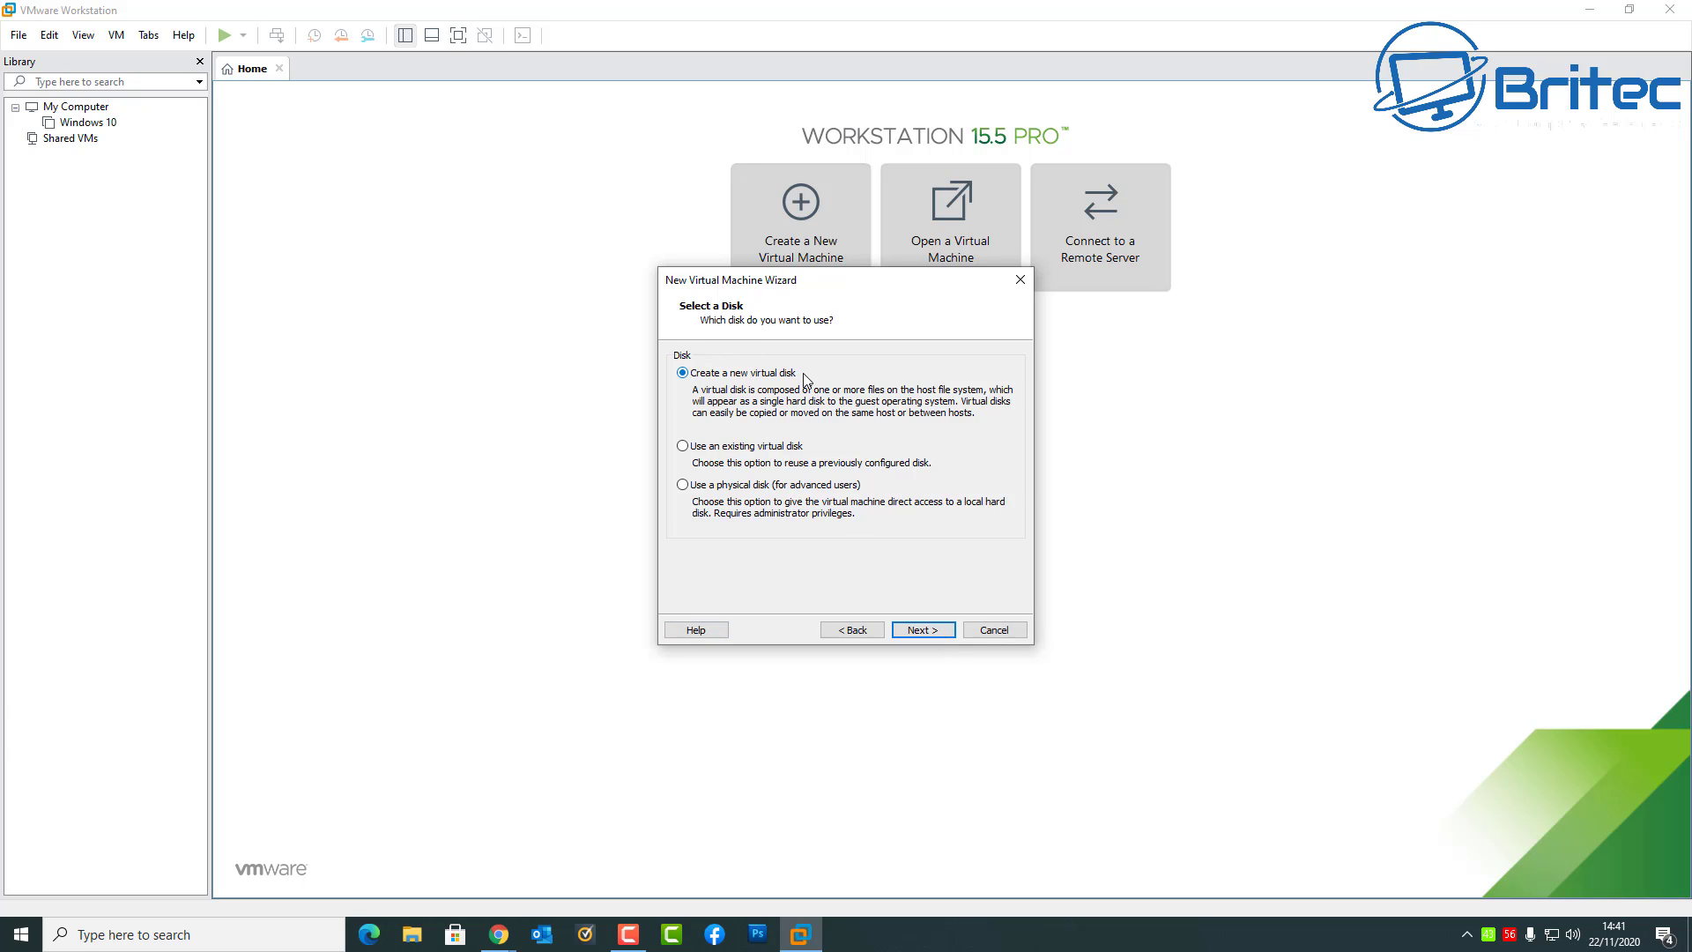
Step: Create a new 60 GB virtual disk stored as the single file Windows 10 Pro.vmdk and finish creating the machine
left_click(898, 628)
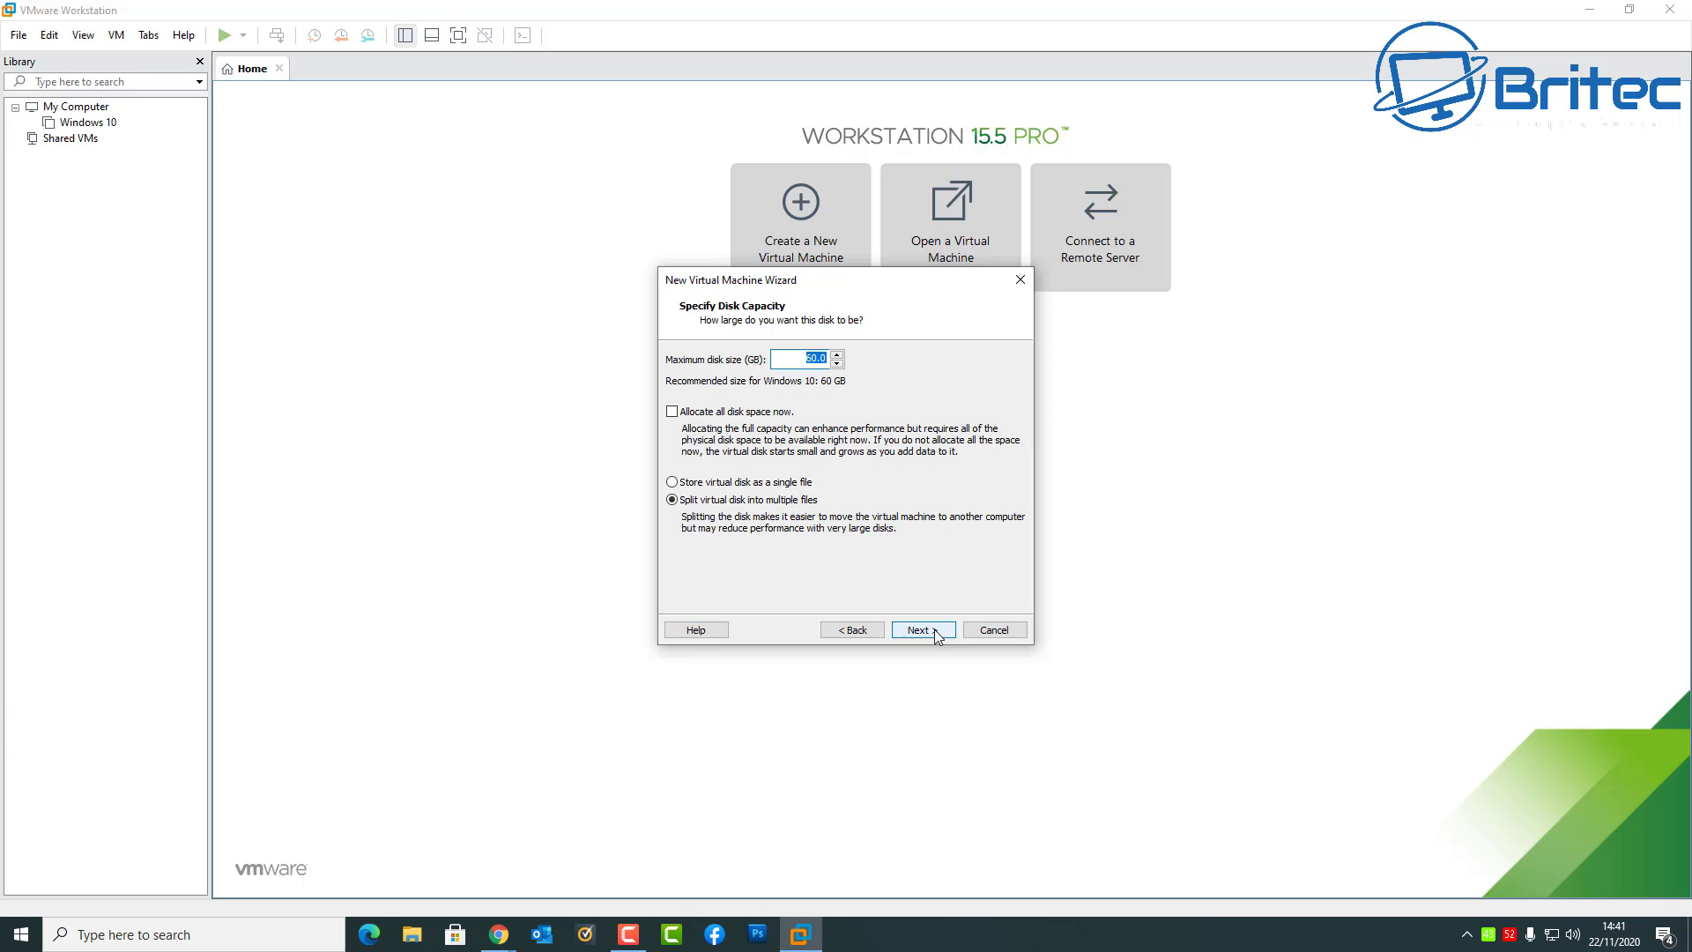
left_click(675, 484)
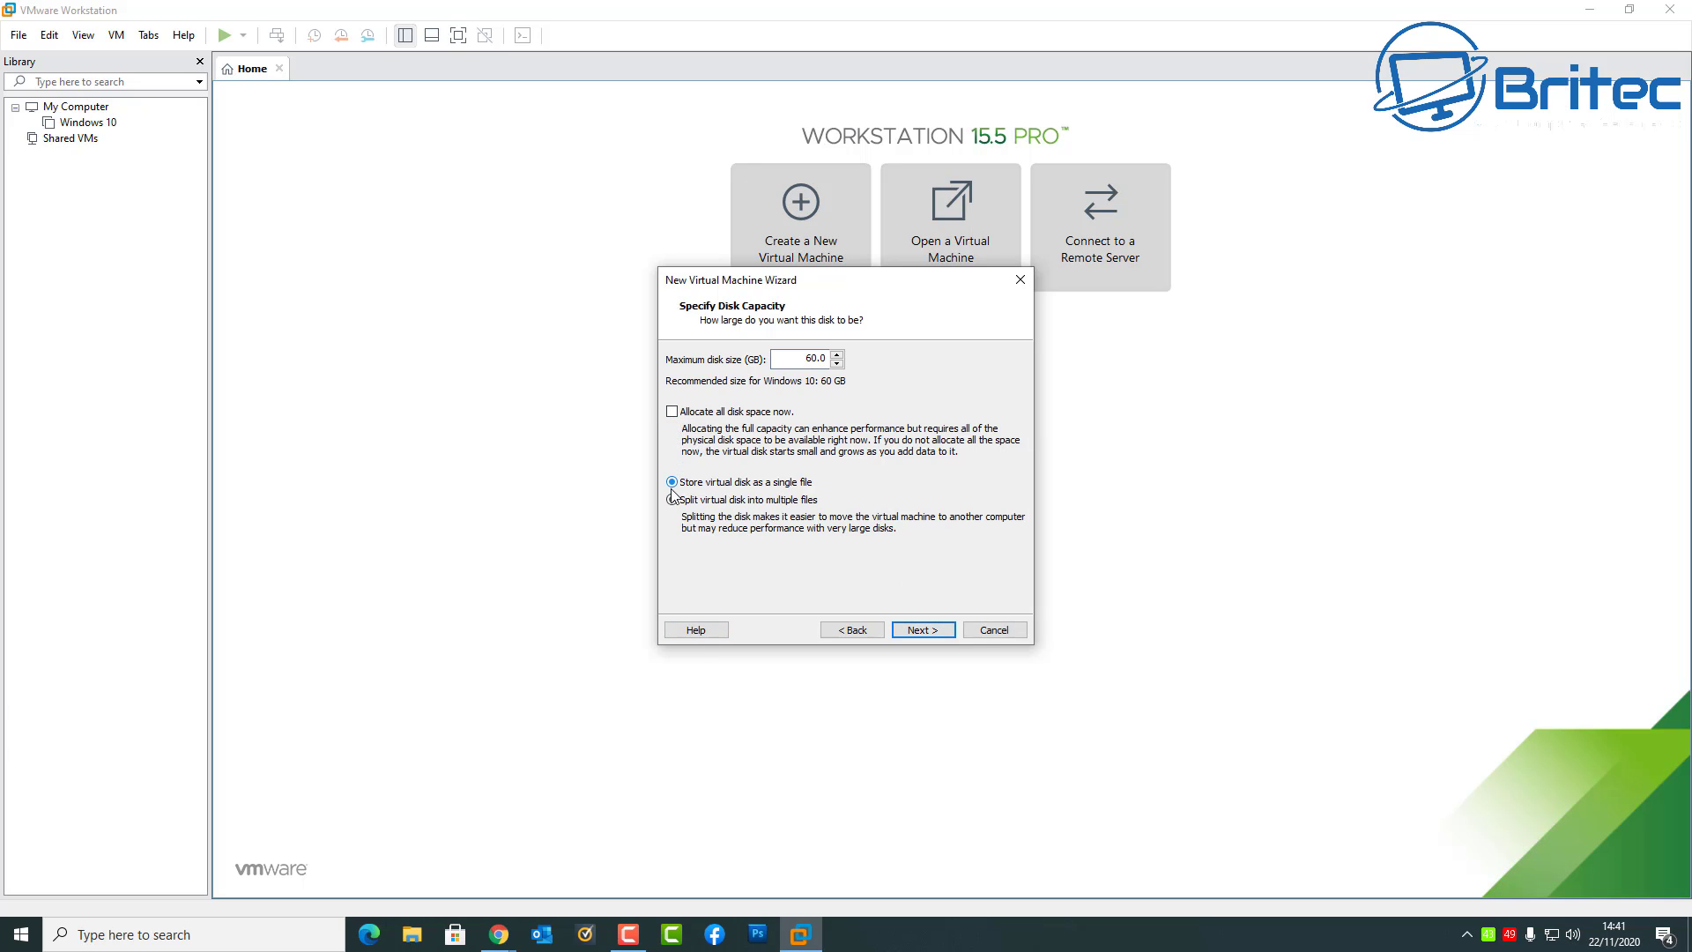
left_click(943, 633)
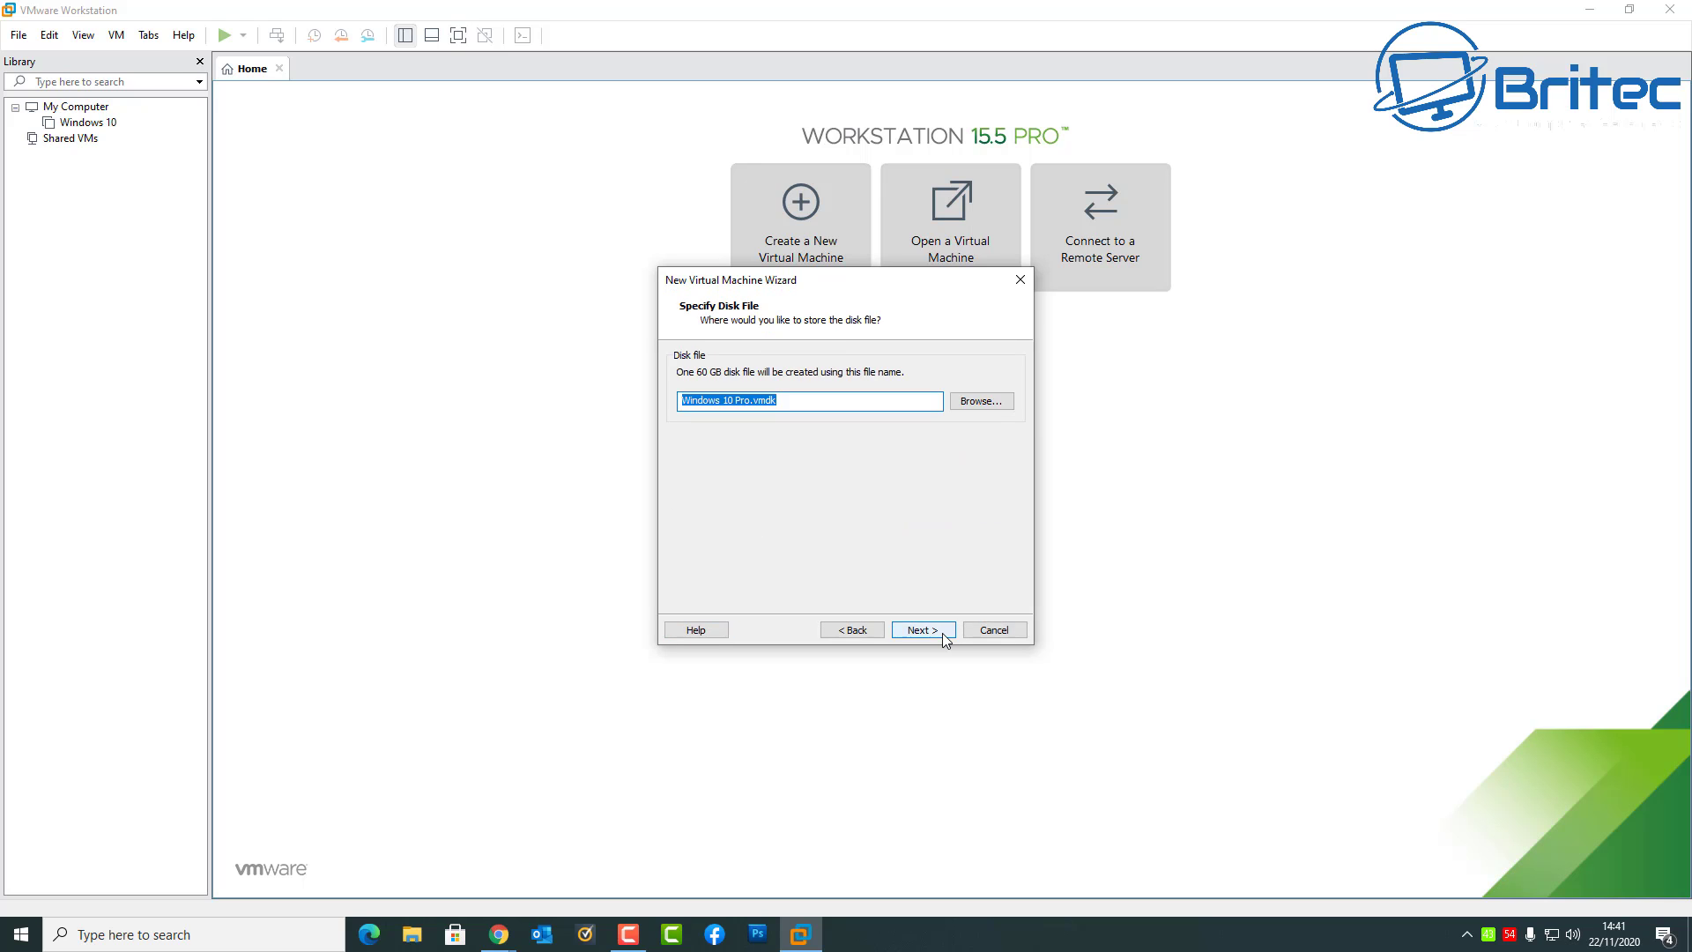
left_click(943, 633)
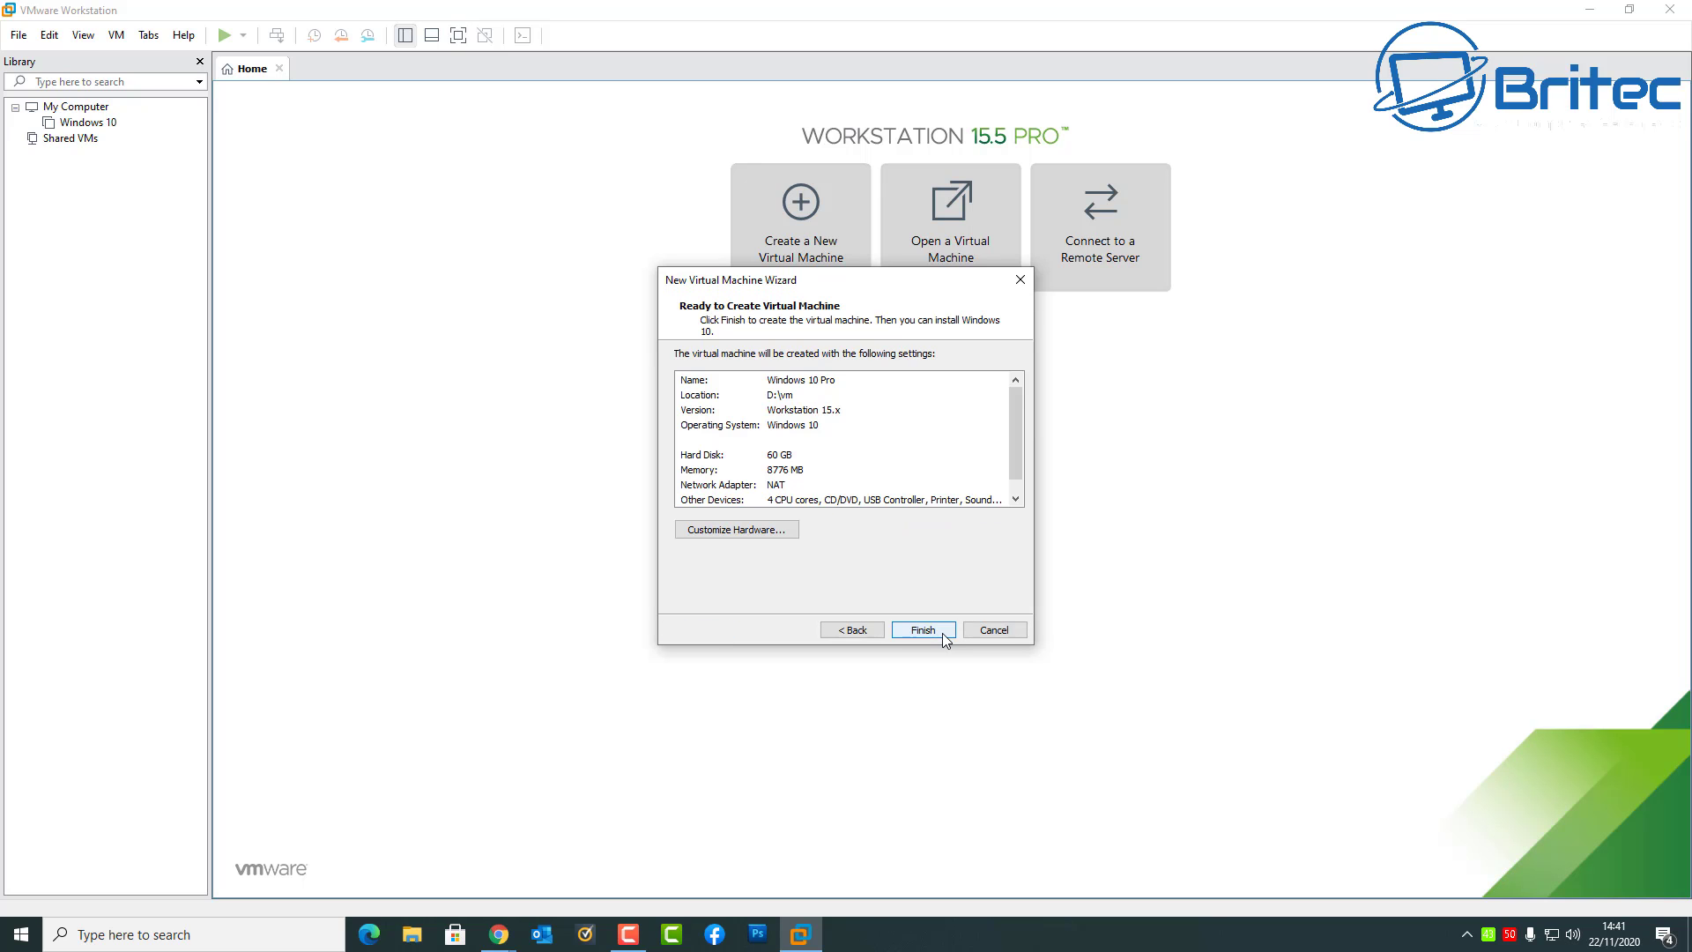
left_click(923, 629)
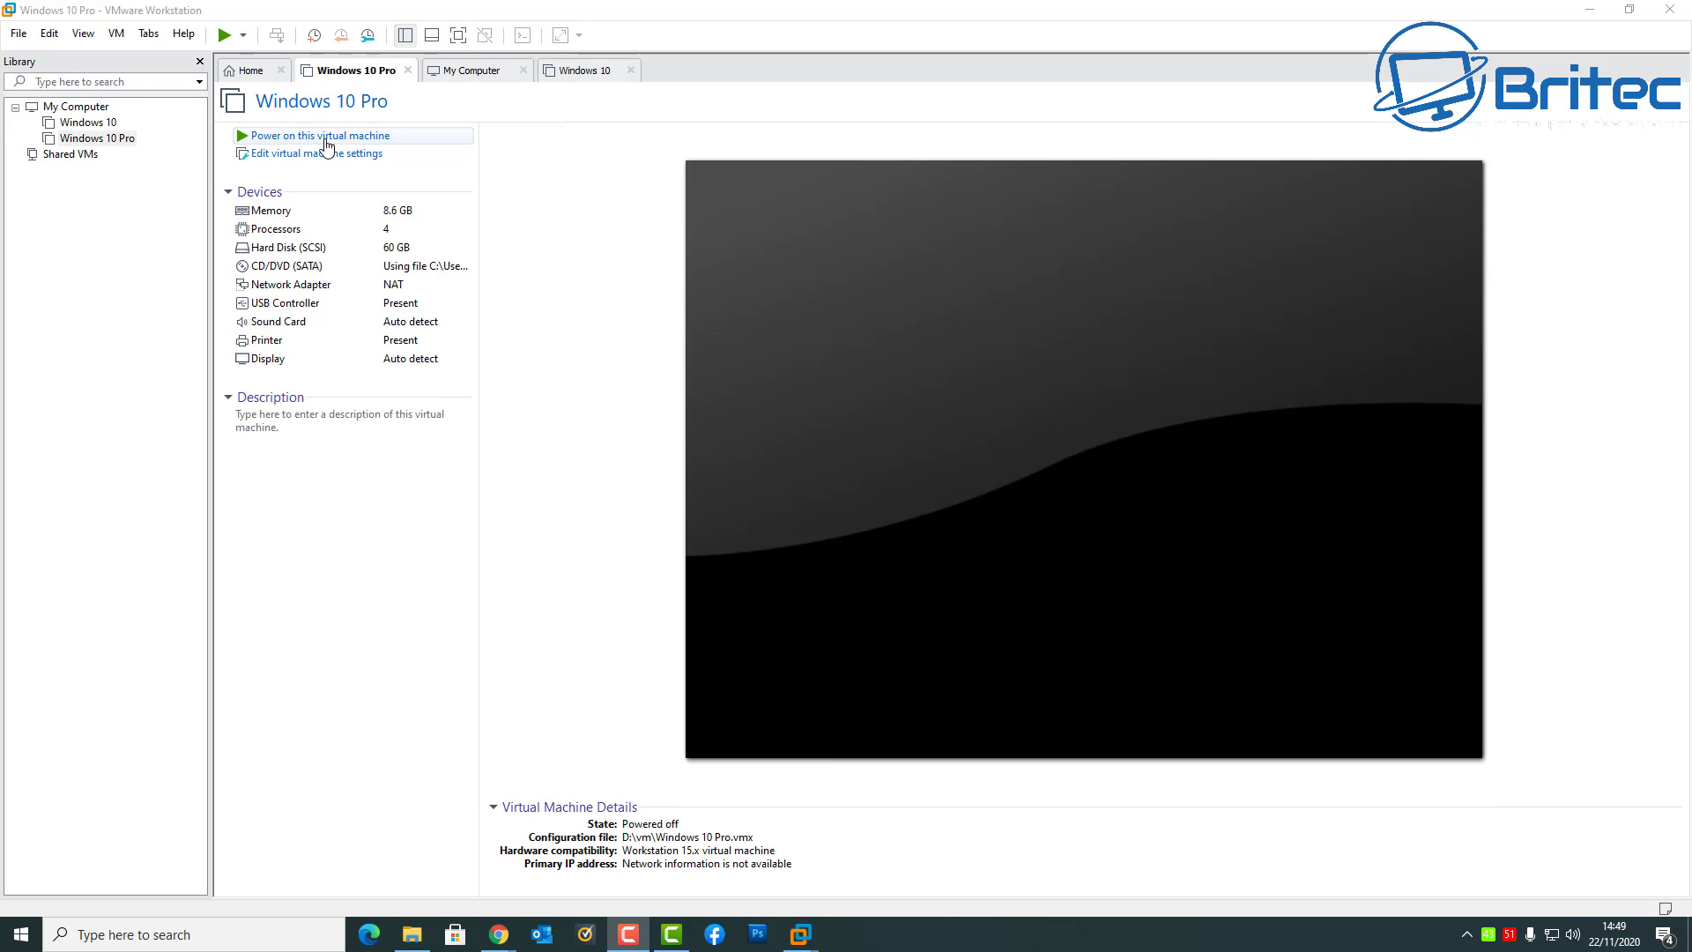
Step: Power on the Windows 10 Pro virtual machine and restart it immediately when Windows Setup asks for a restart
left_click(353, 135)
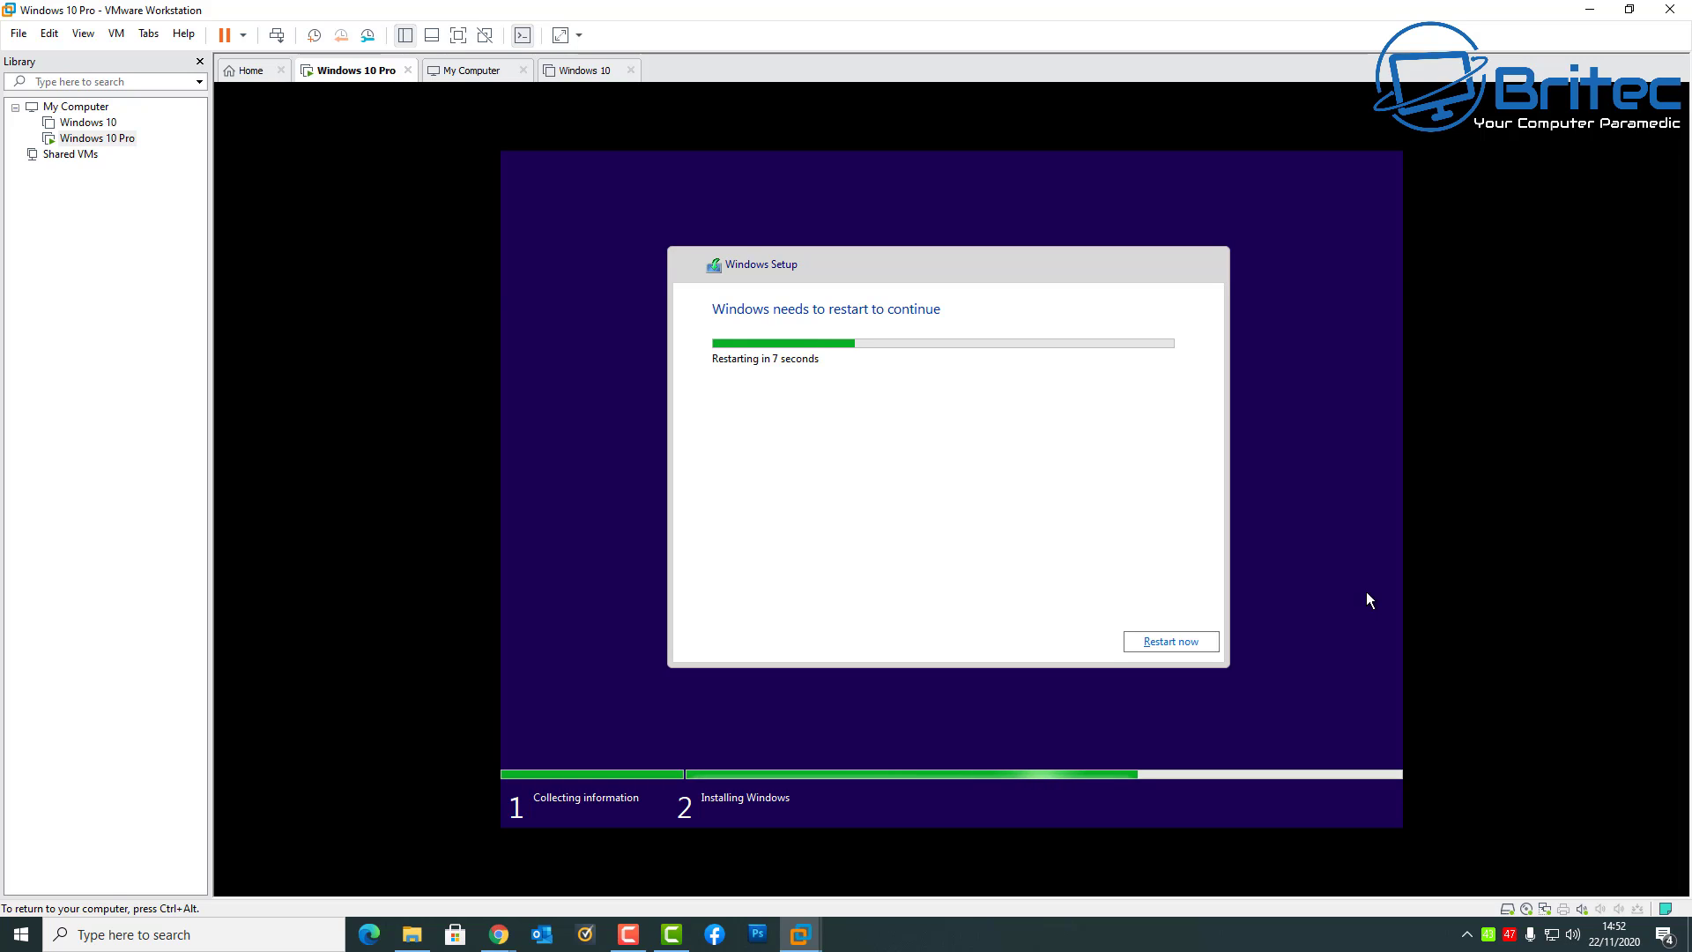
left_click(1185, 642)
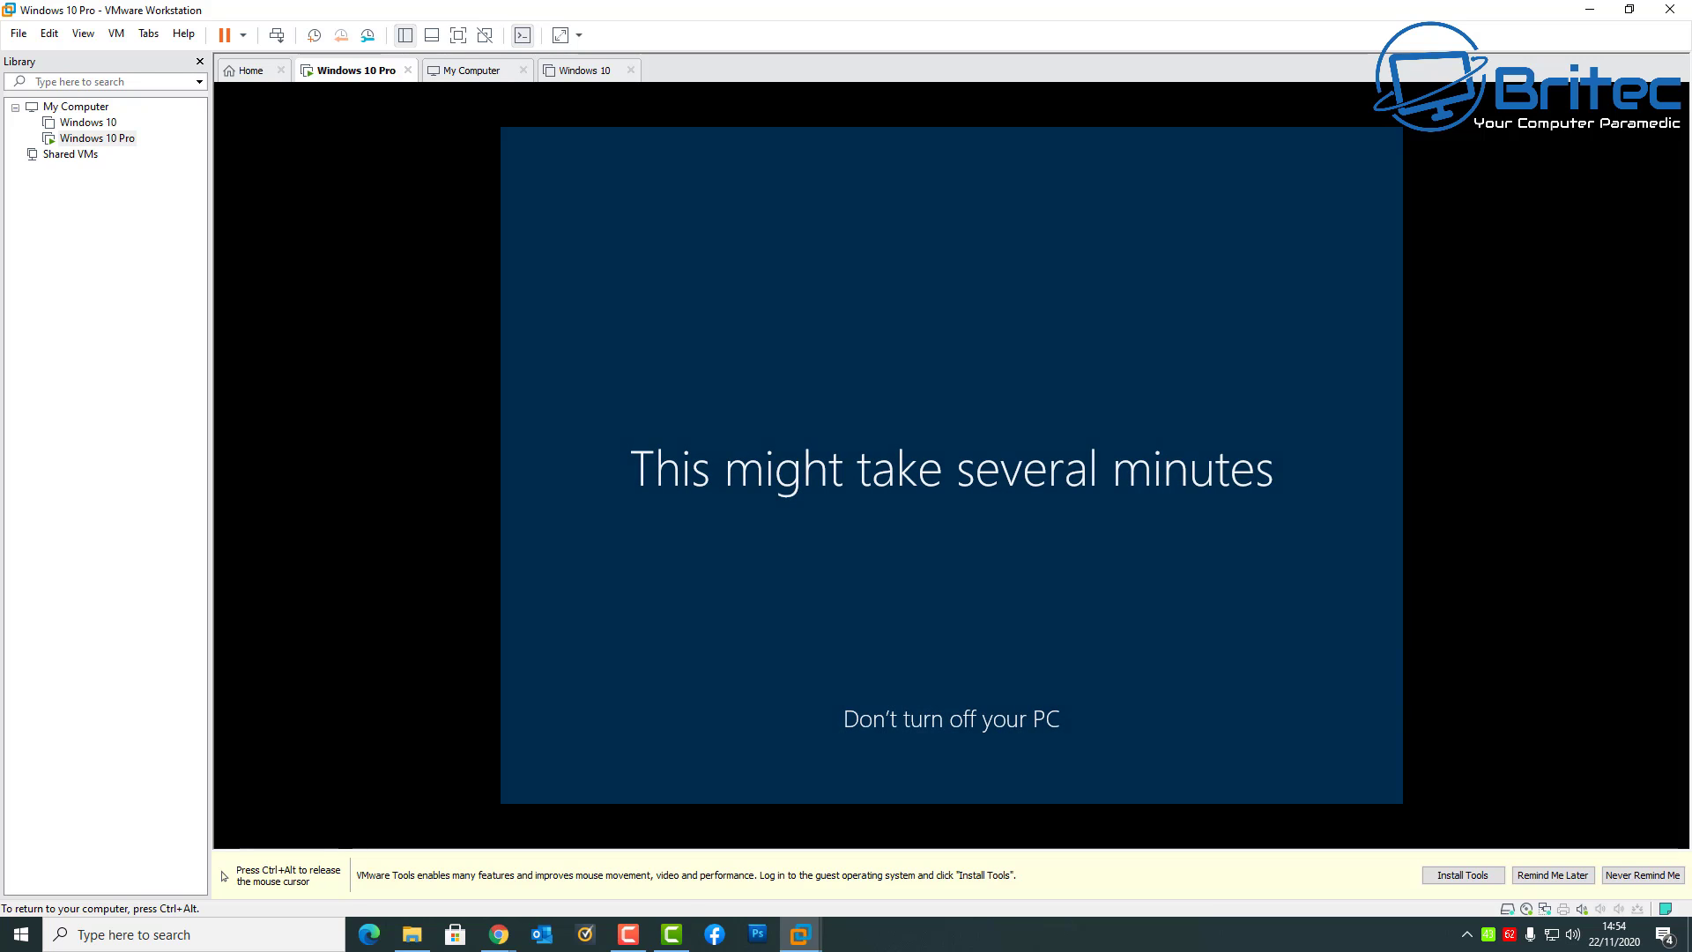
key("ctrl+alt")
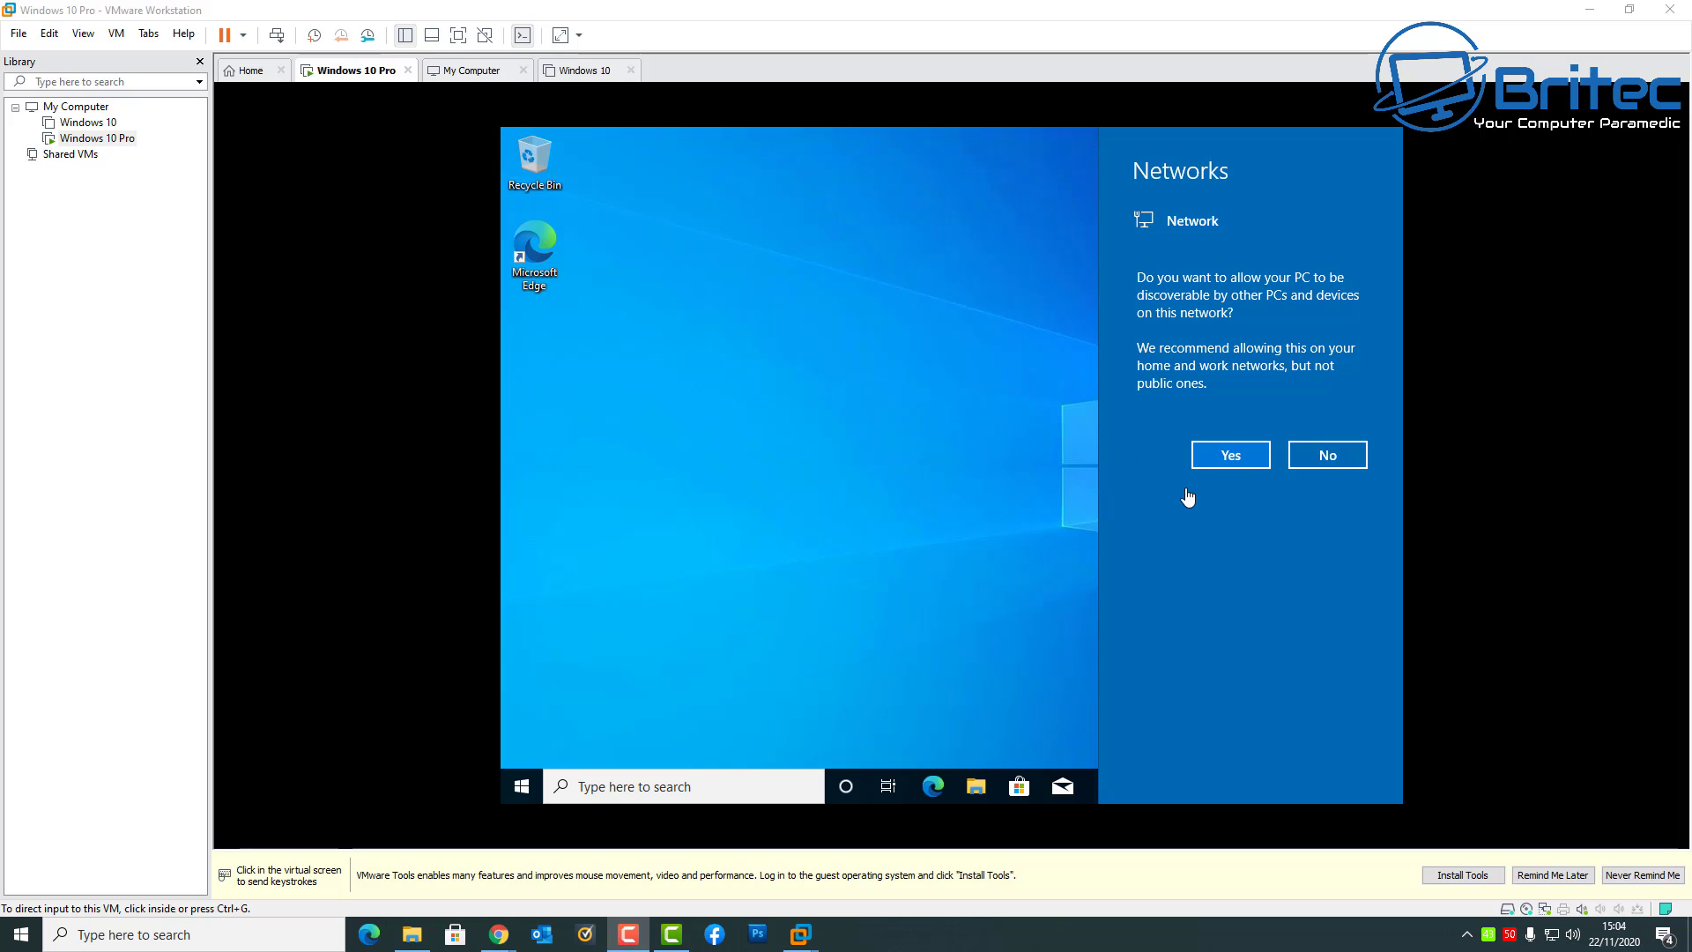
Step: Allow the guest PC to be discoverable by other devices on the network
left_click(1214, 467)
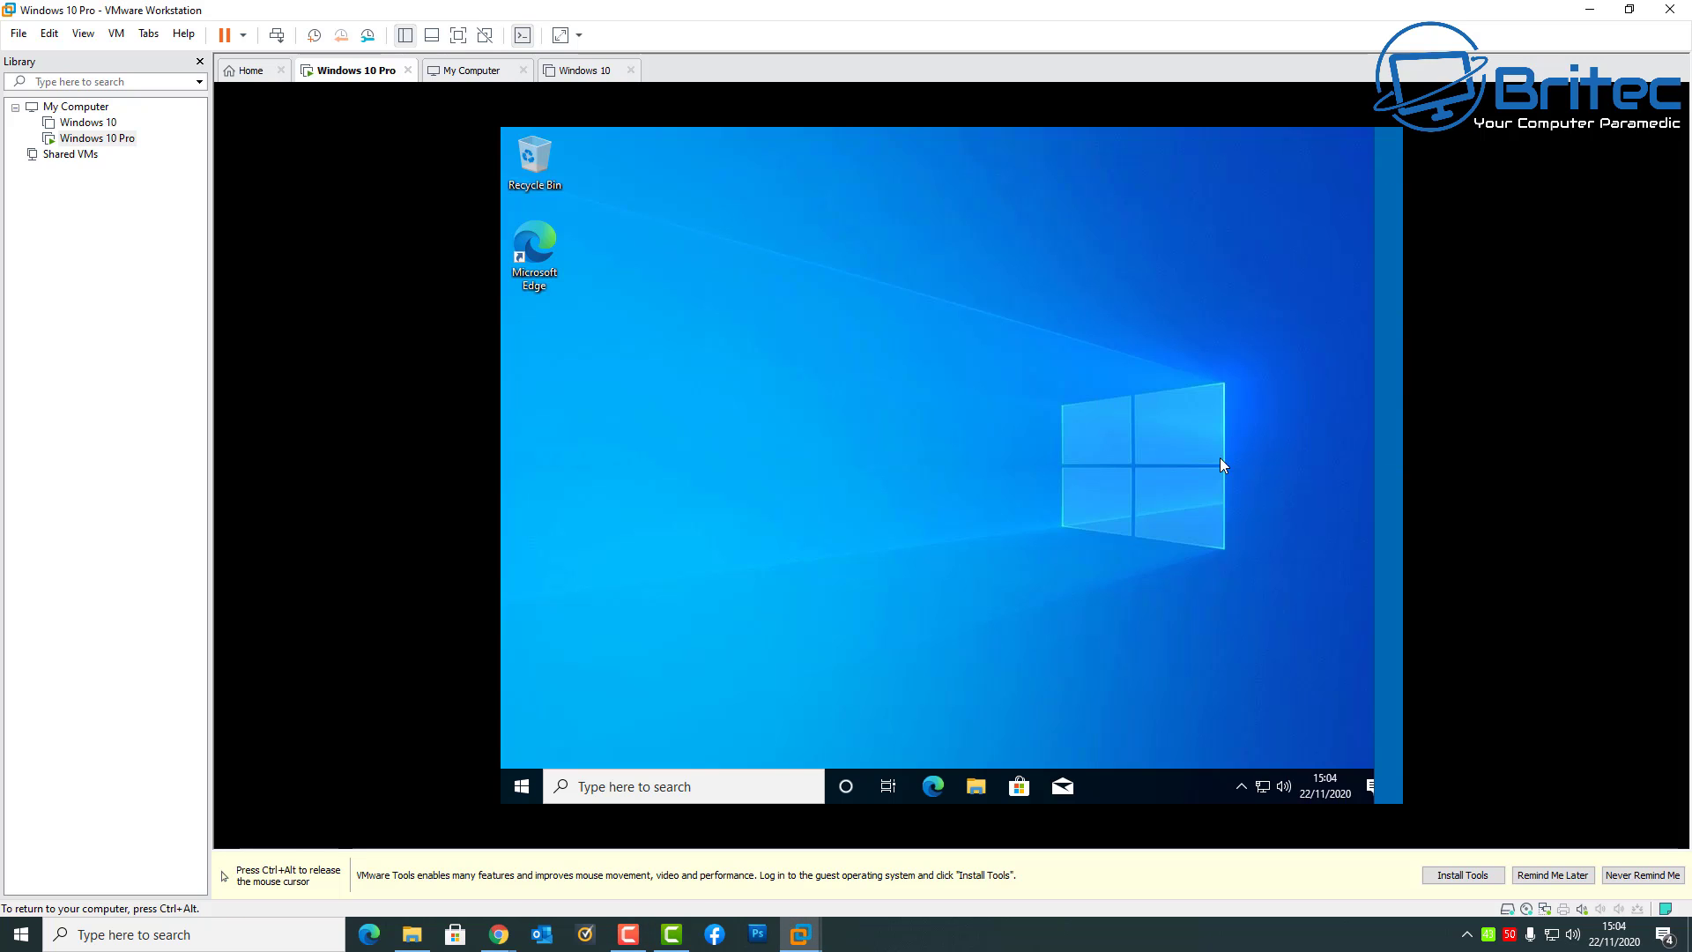
Step: Check the installed apps and the user account options in the guest's Start menu, then close it
left_click(524, 793)
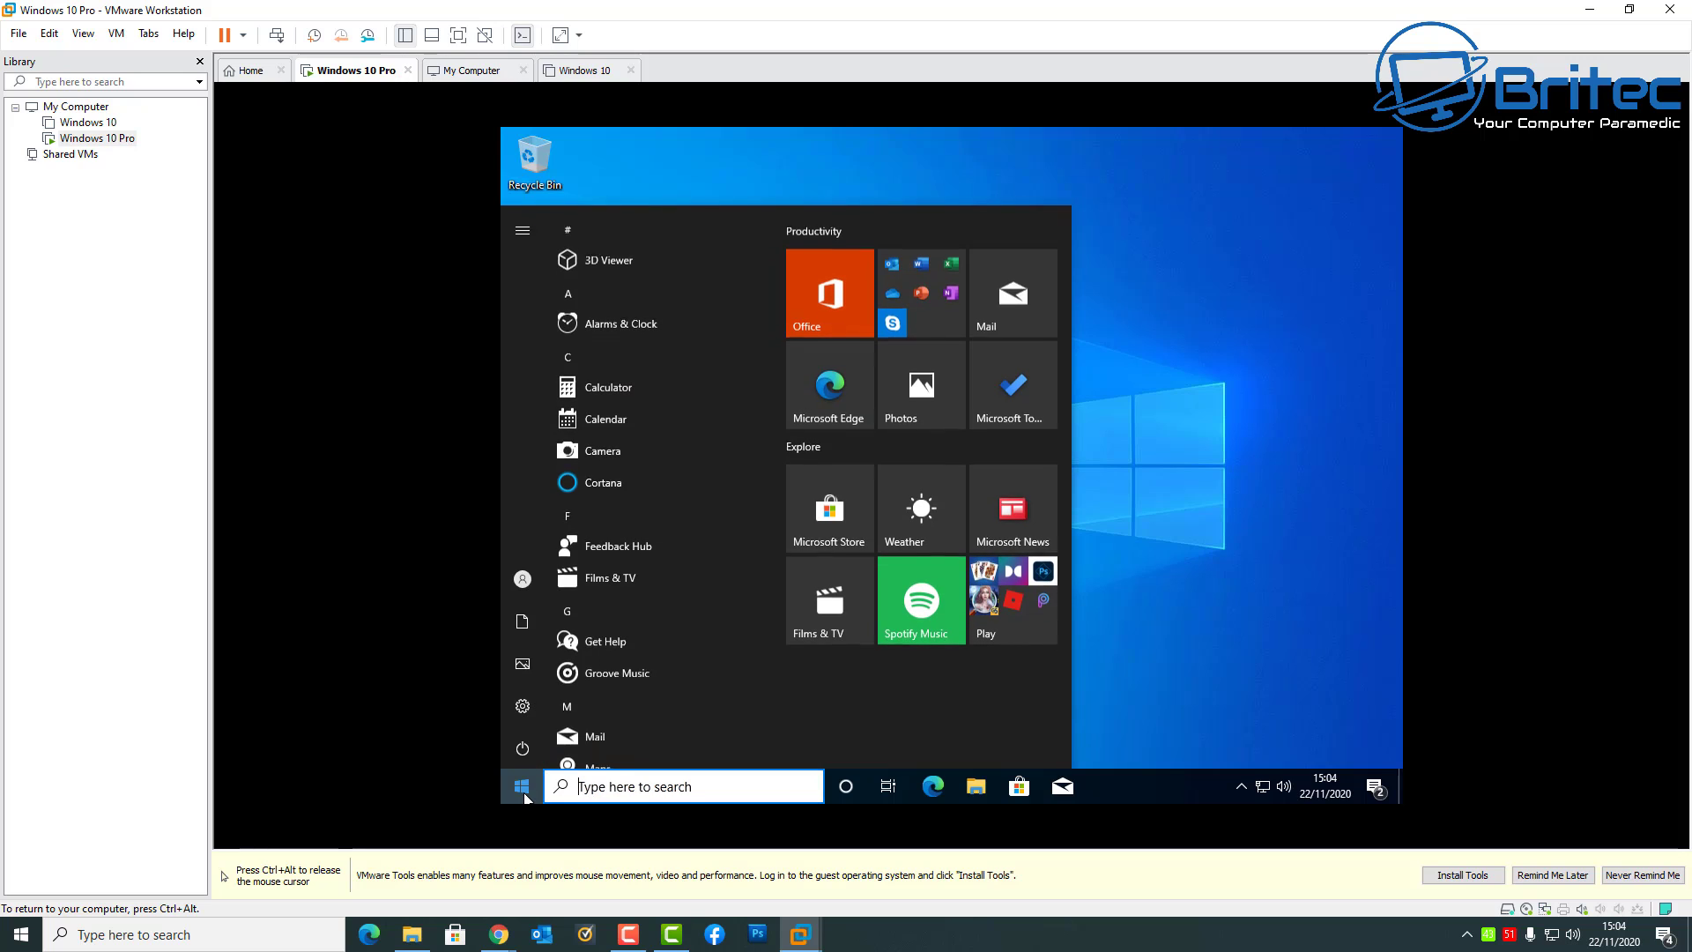
left_click(539, 580)
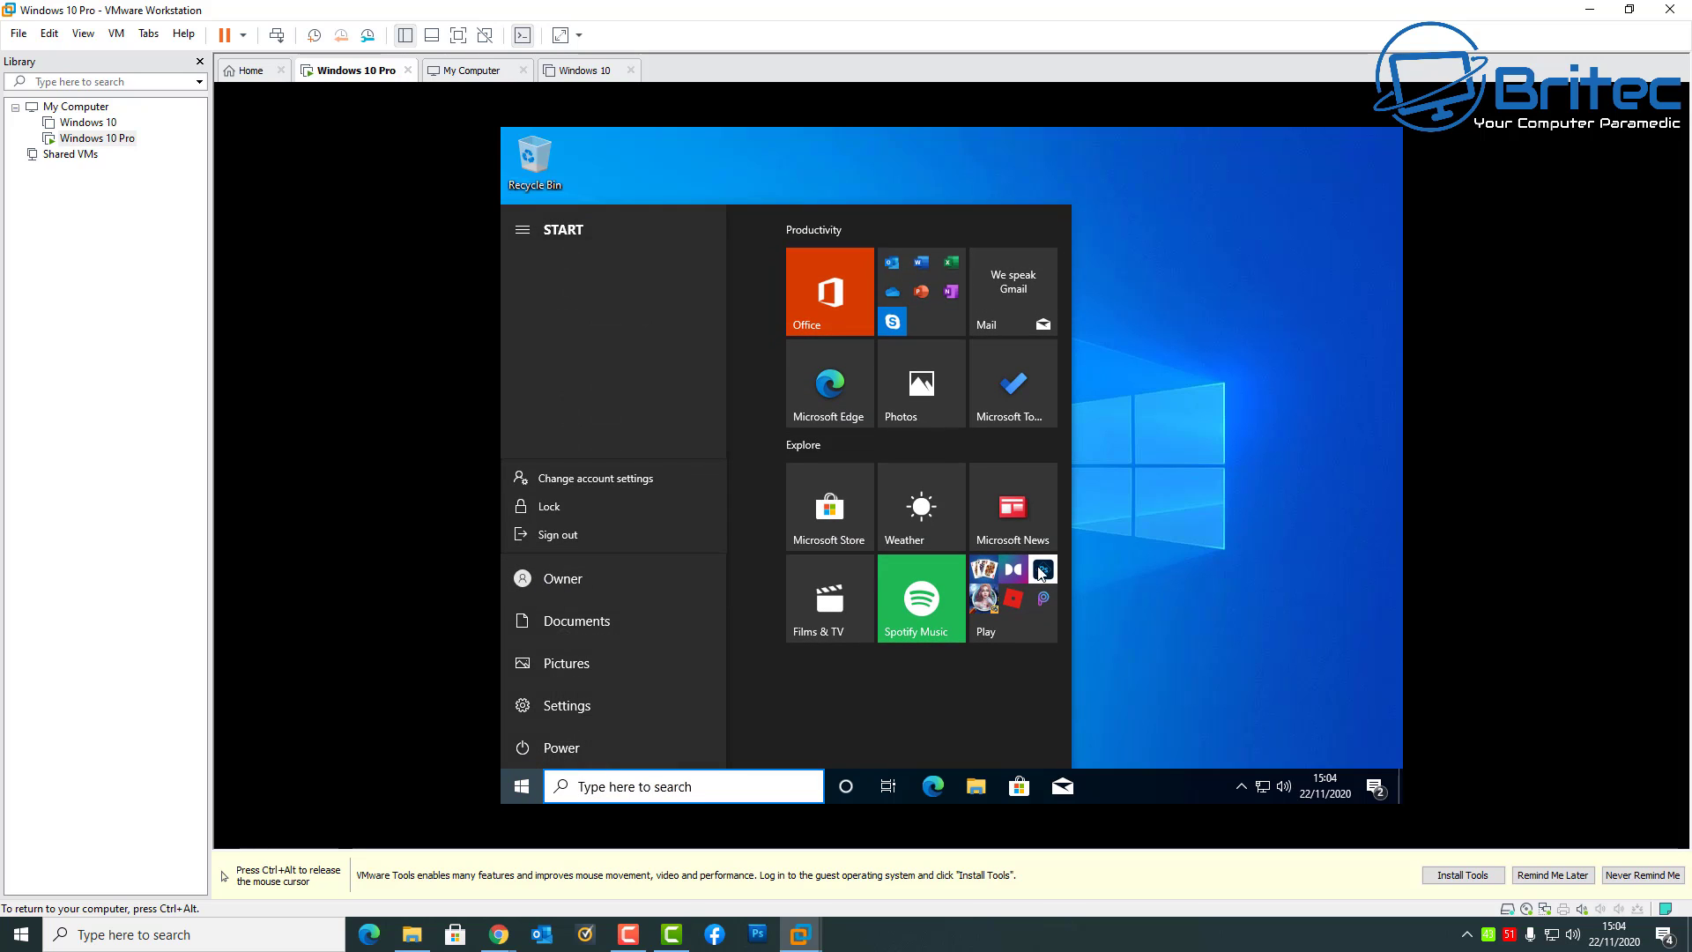
left_click(1187, 584)
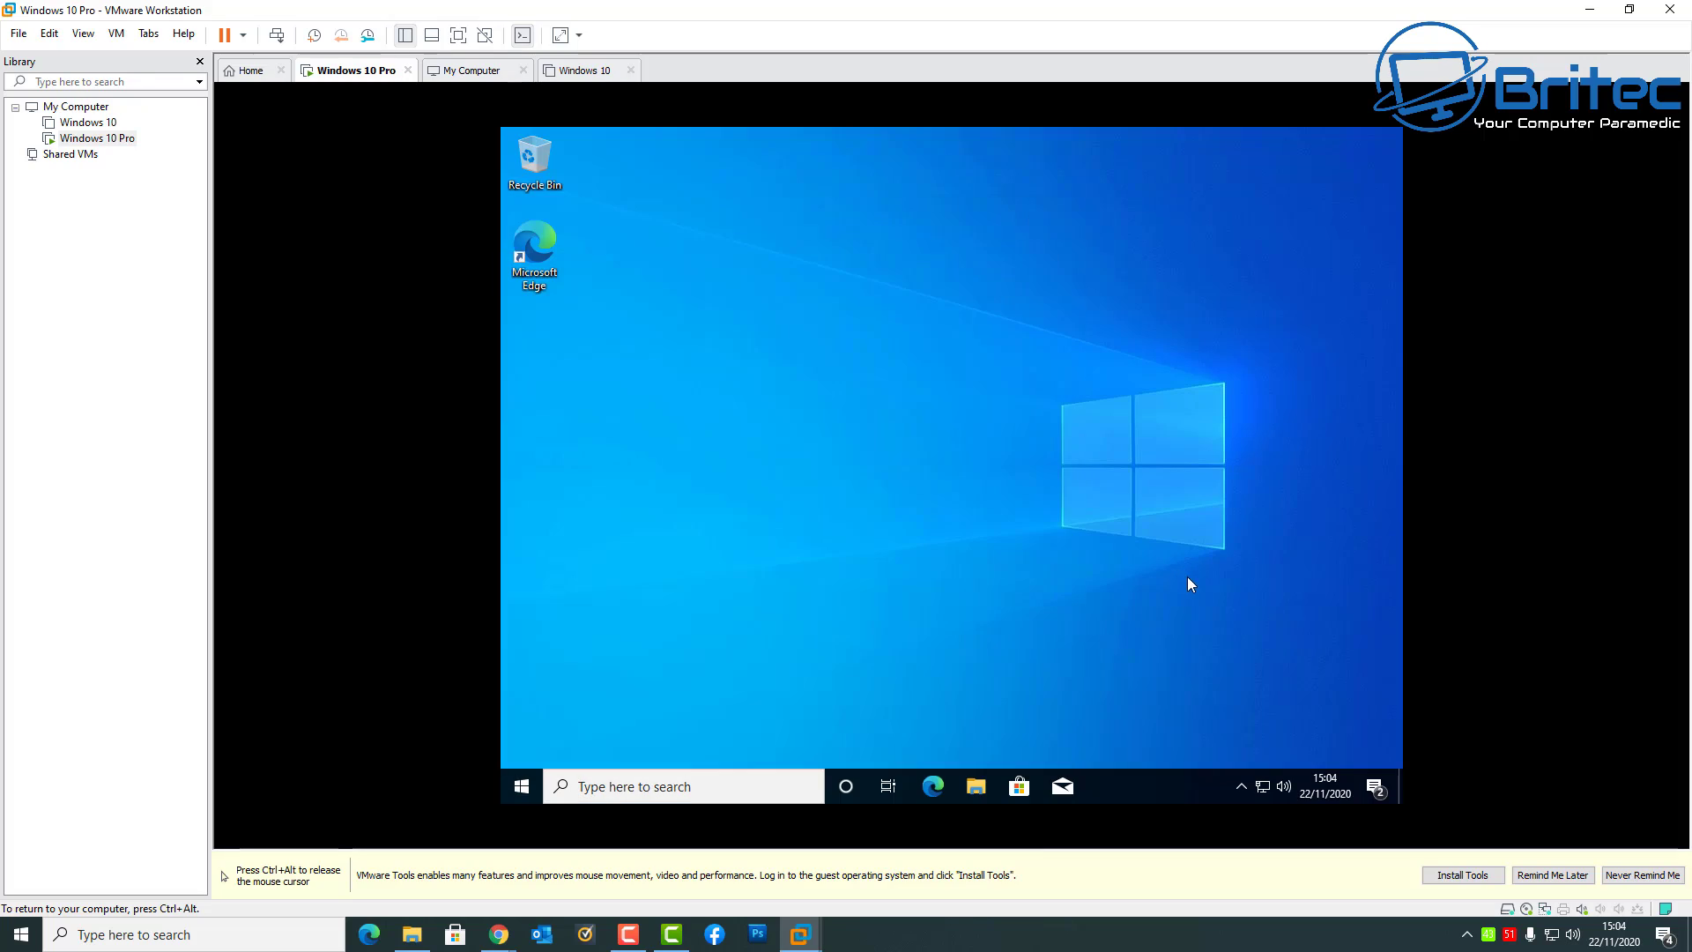